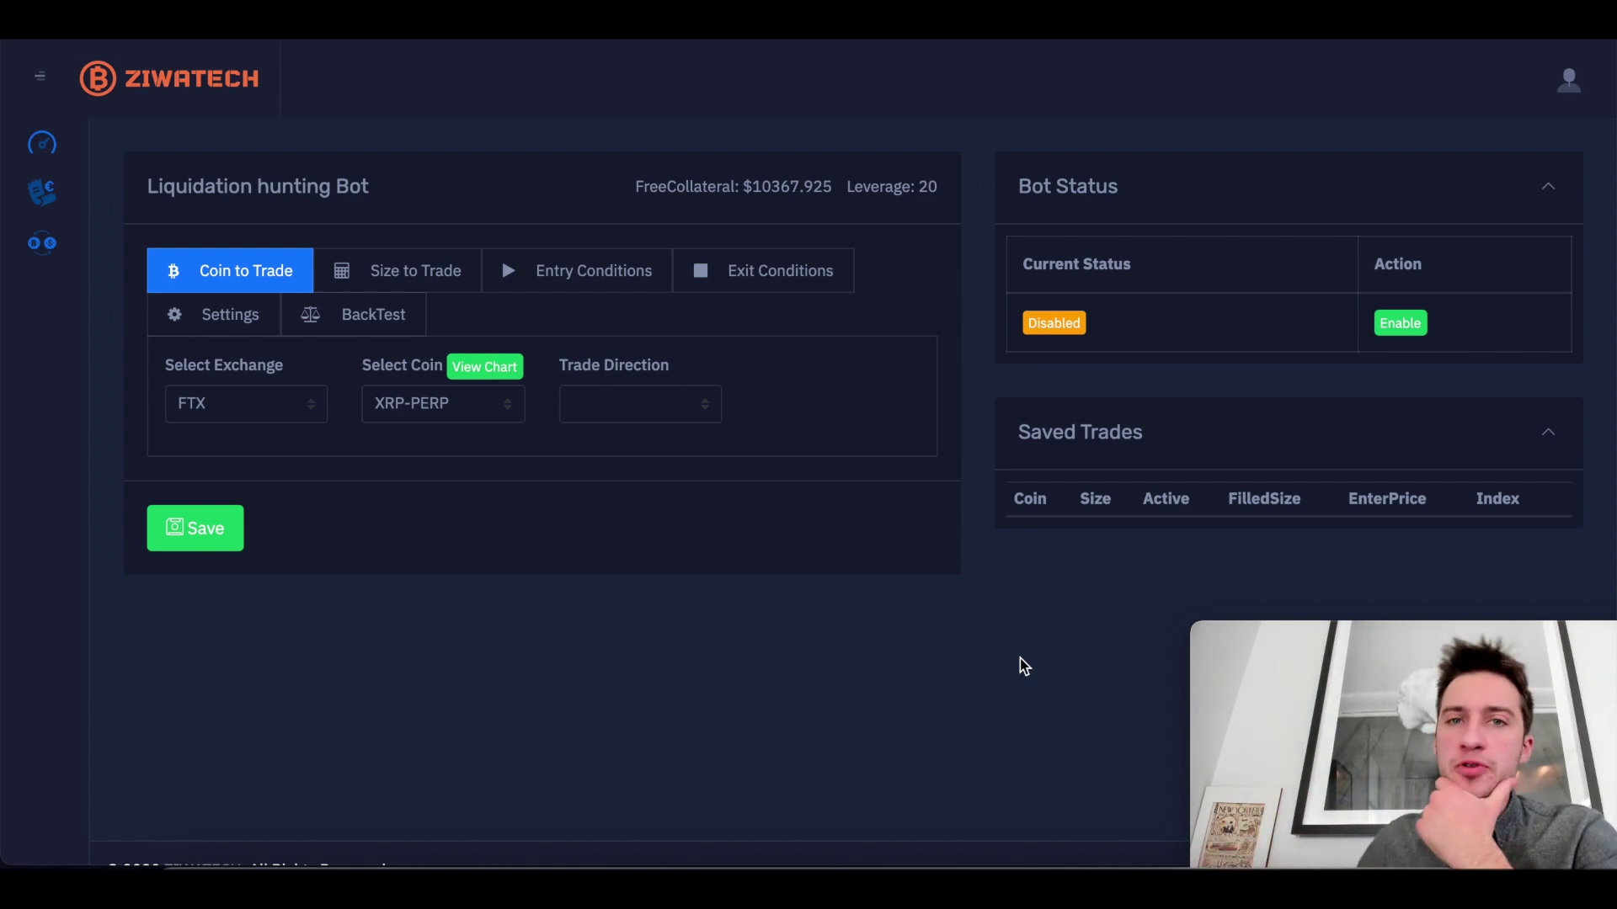
Sort FTX perpetuals by biggest 24h losers, then load XRP-PERP's history chart in the bot.
click(623, 405)
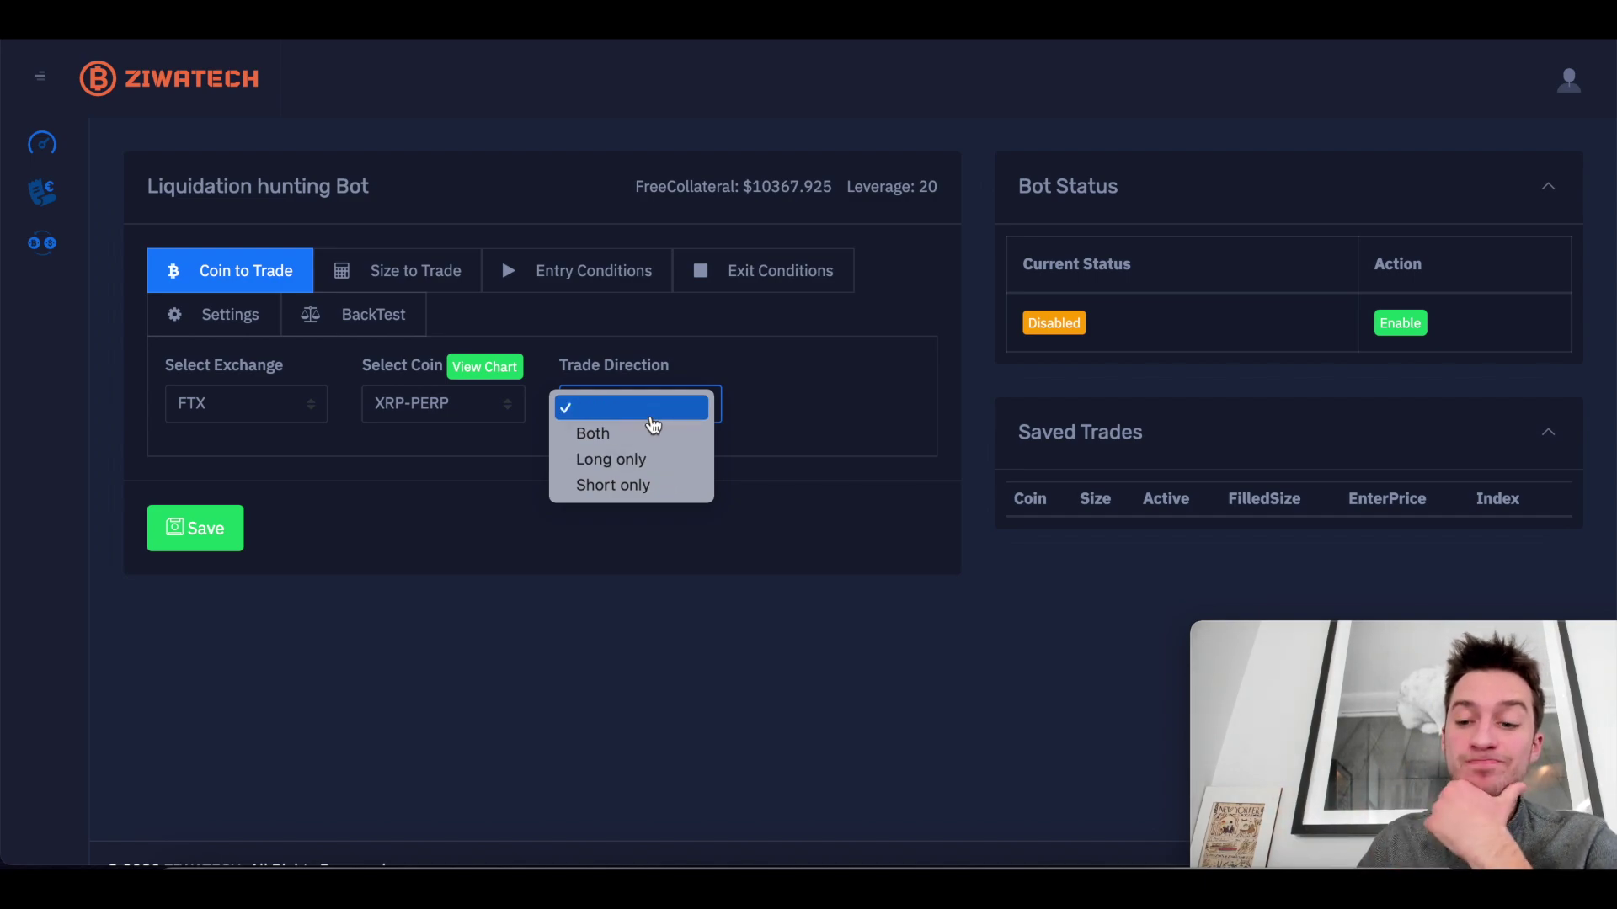
click(777, 468)
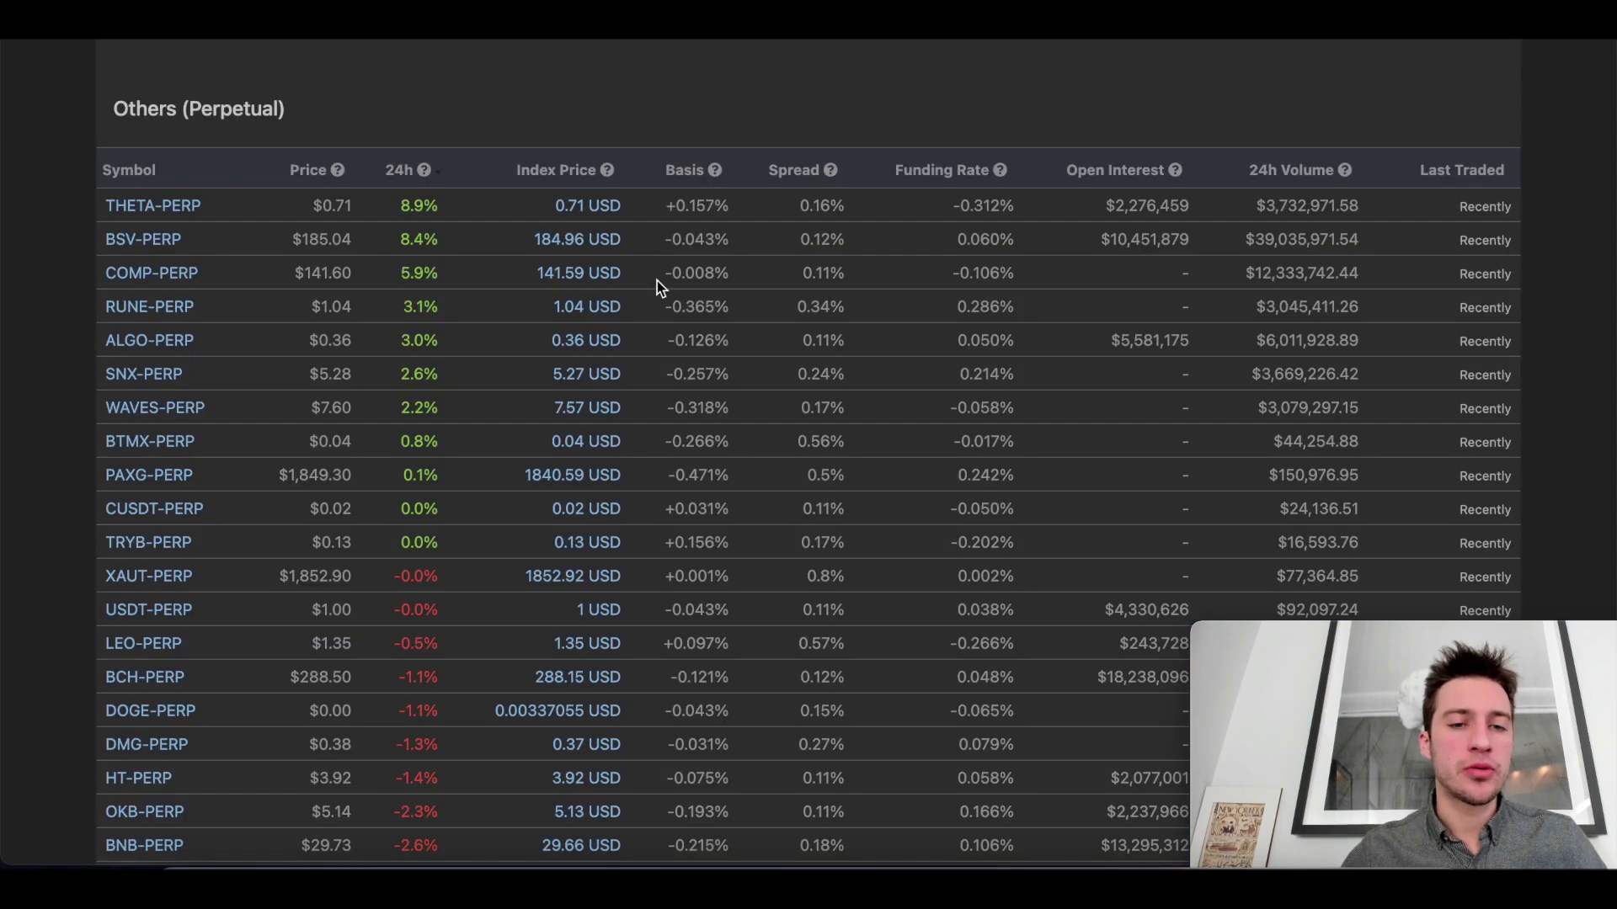
scroll(657, 280, up, 1)
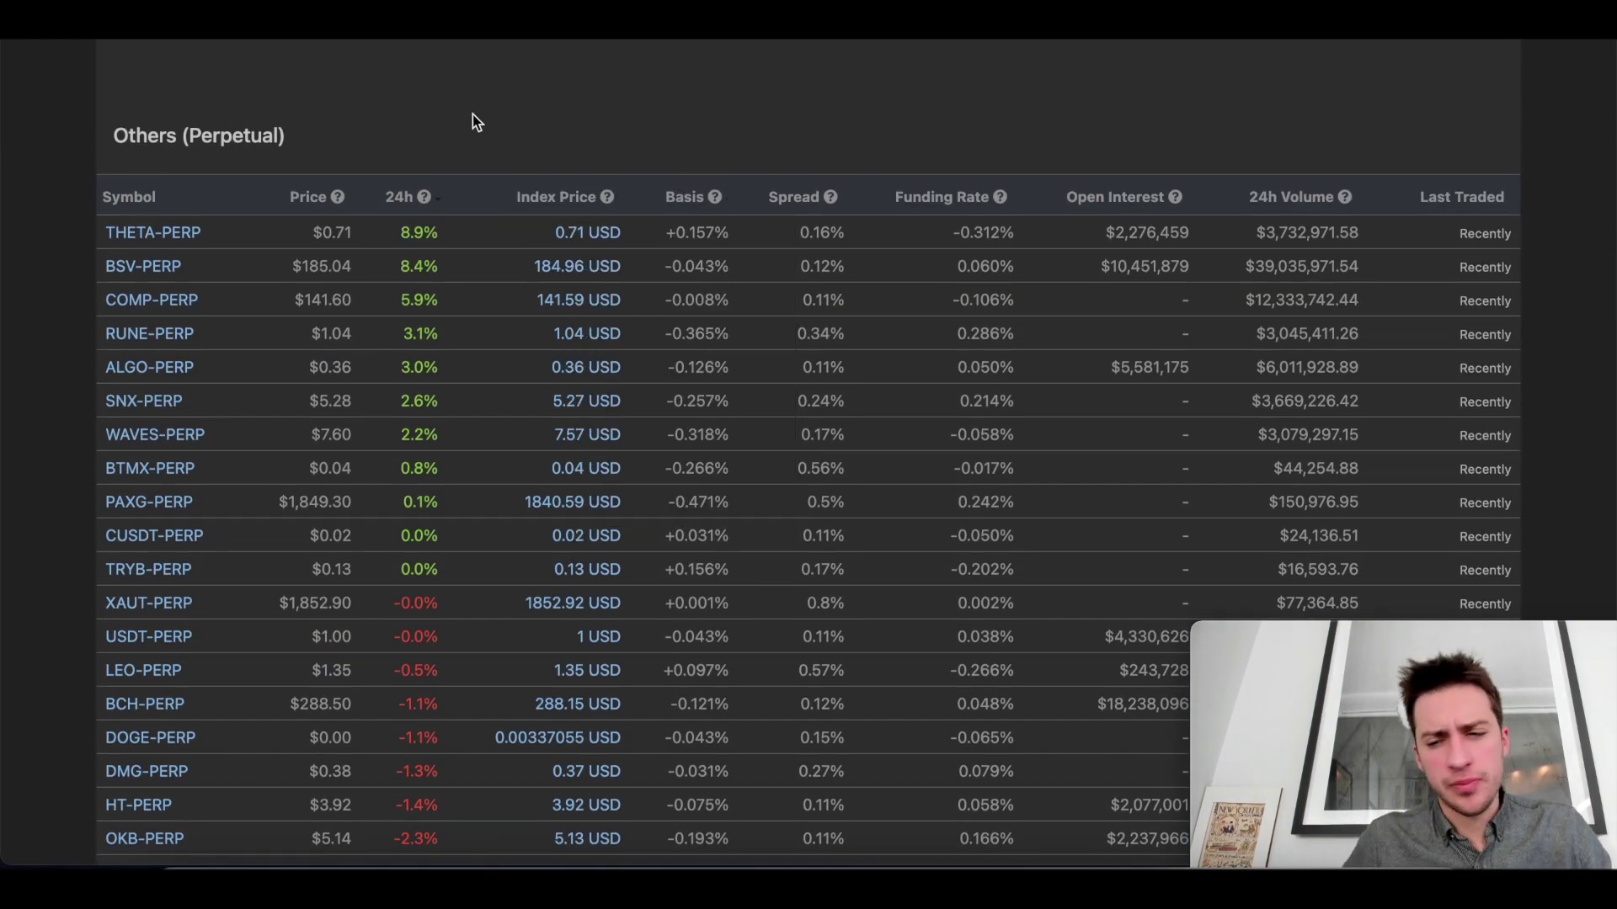
click(399, 197)
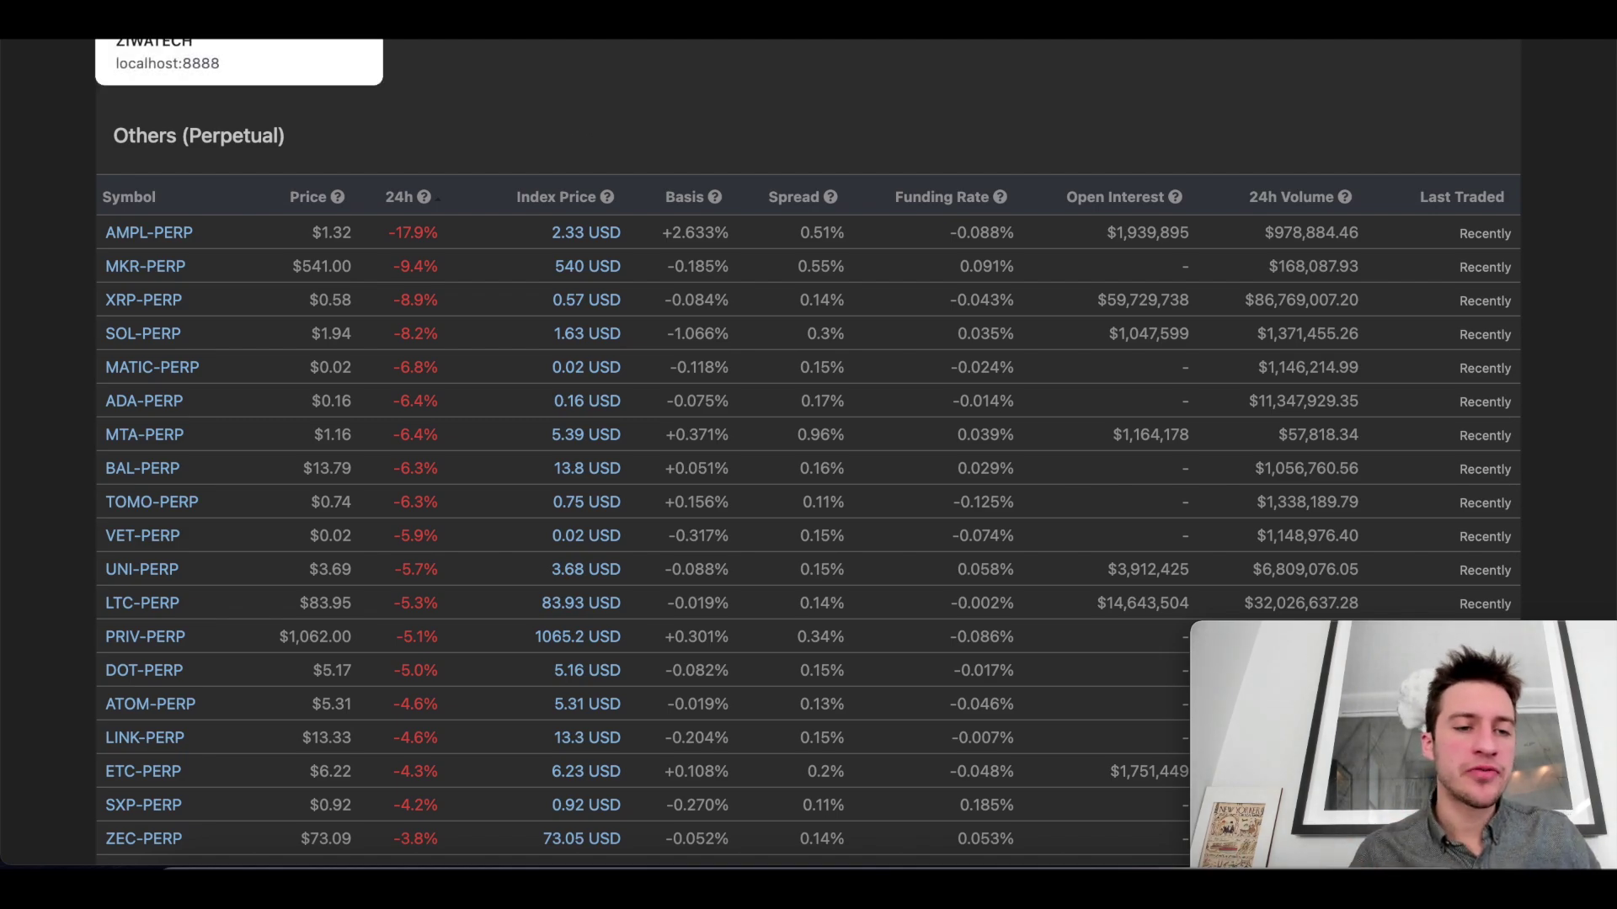
click(202, 21)
click(478, 370)
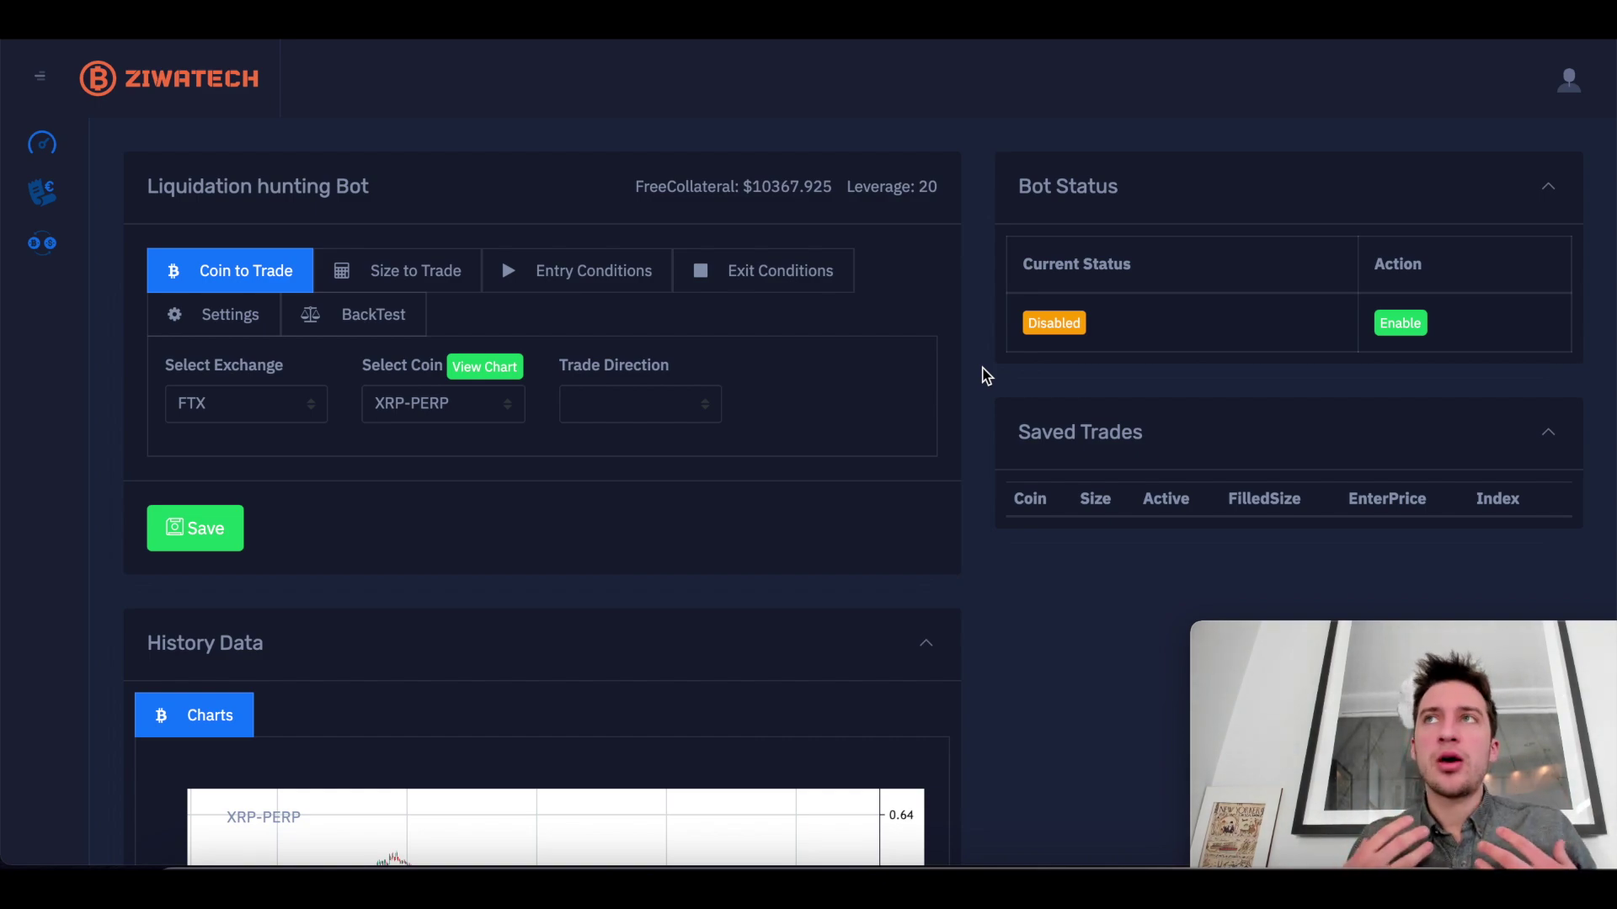
Scroll to the XRP-PERP price and liquidation charts and zoom into the latest hours to 19:40.
scroll(985, 377, down, 9)
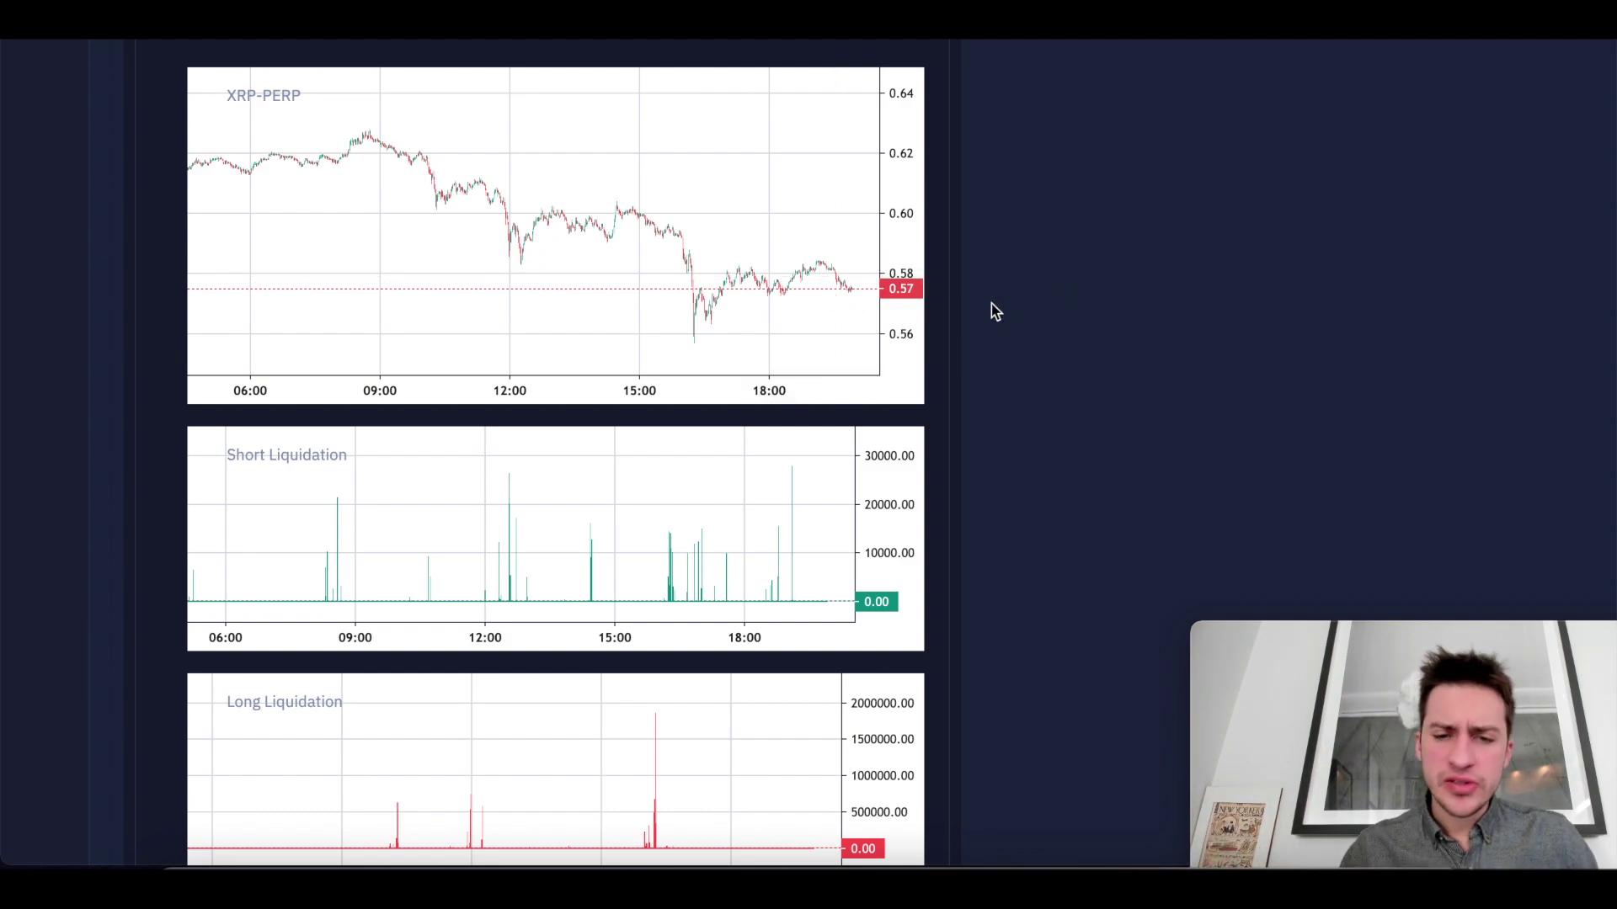
scroll(992, 305, up, 2)
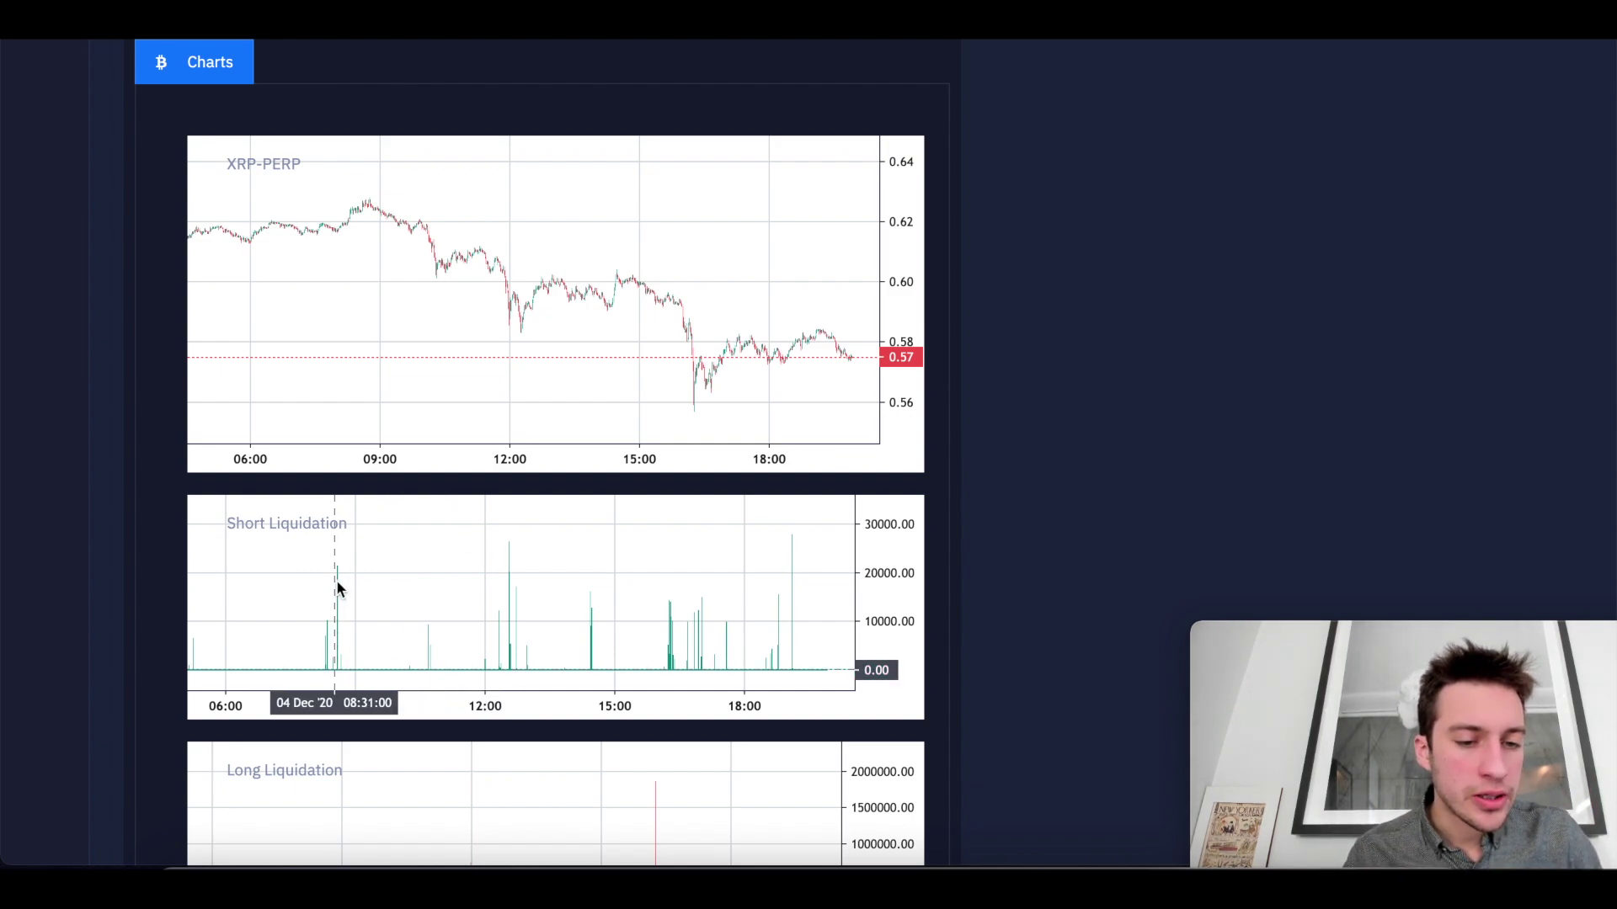
scroll(338, 581, up, 2)
scroll(337, 577, right, 5)
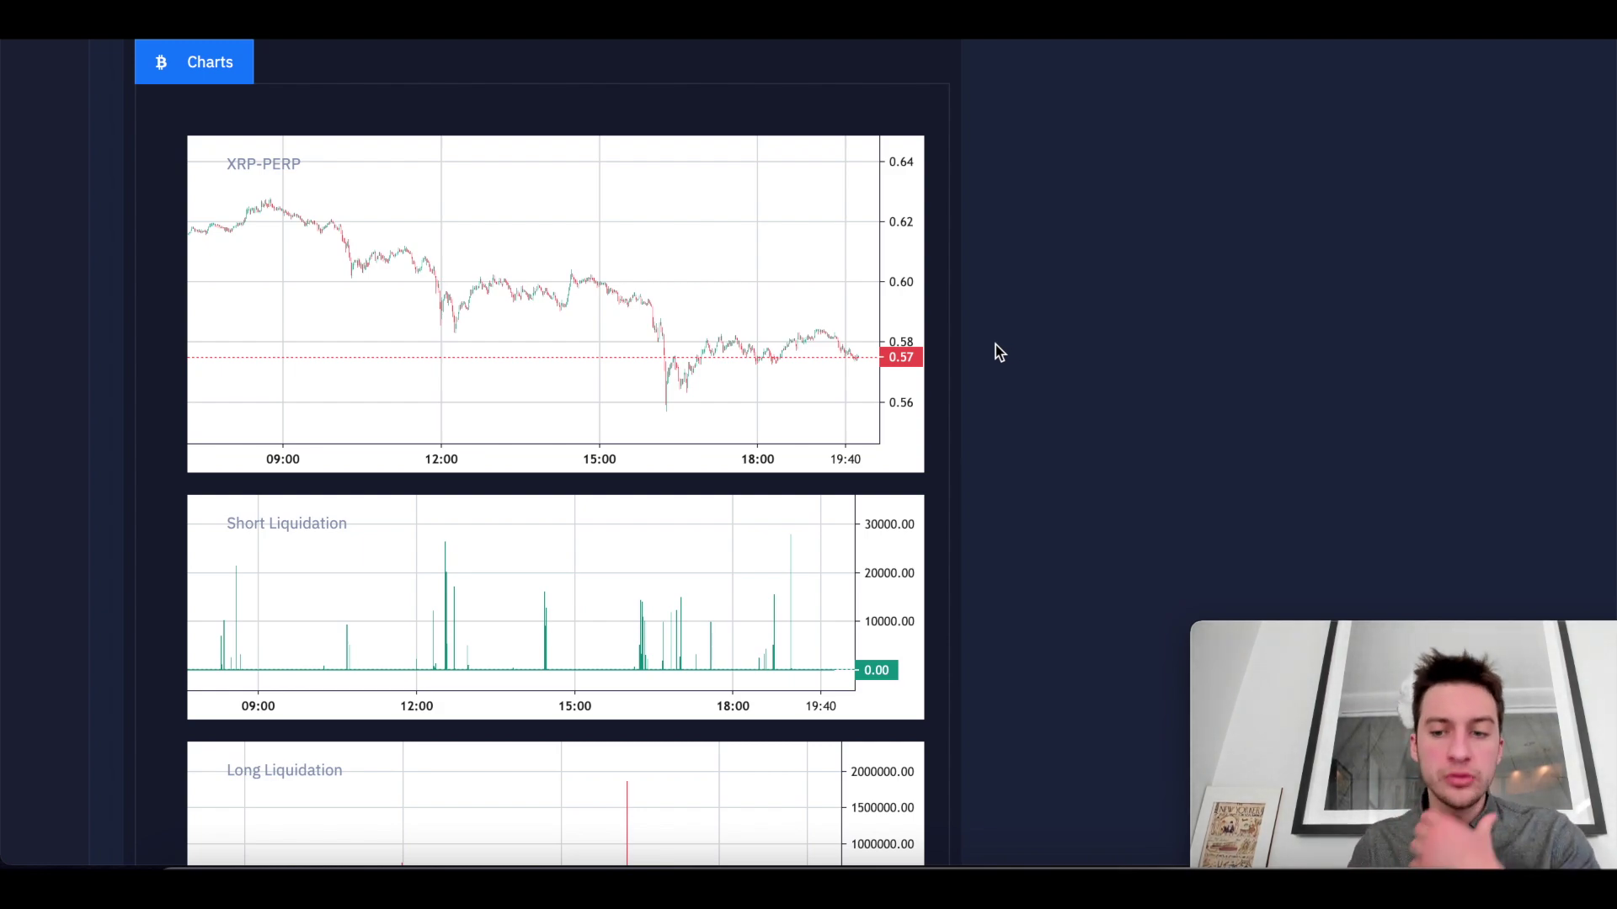
Set XRP-PERP's trade direction to Short only, after first trying Both.
scroll(1000, 352, up, 5)
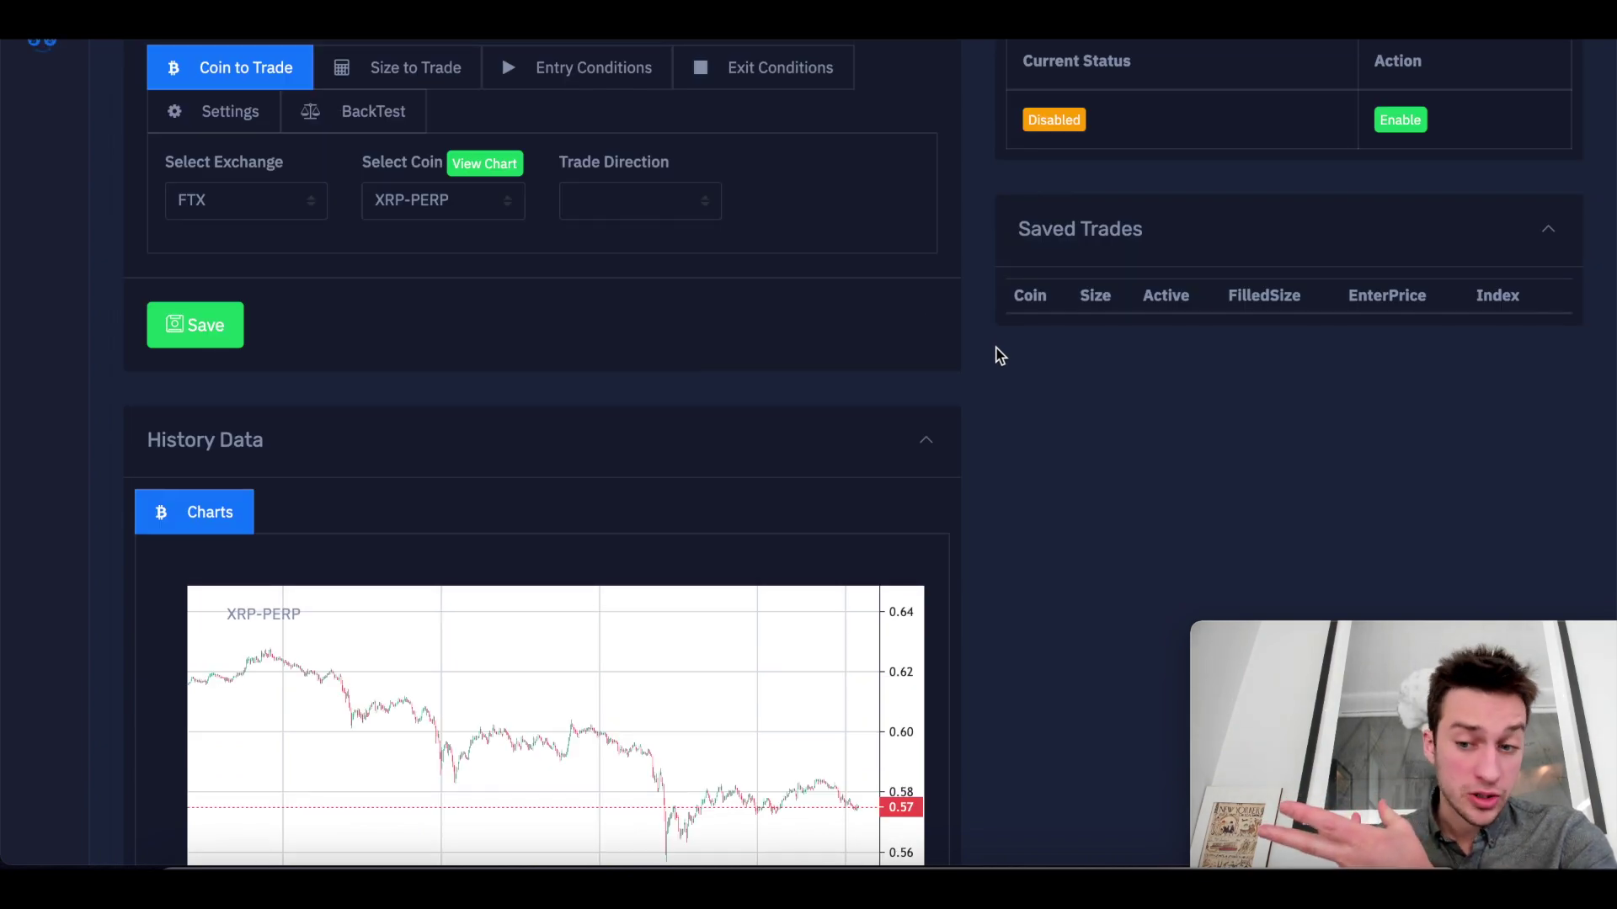
scroll(998, 354, up, 1)
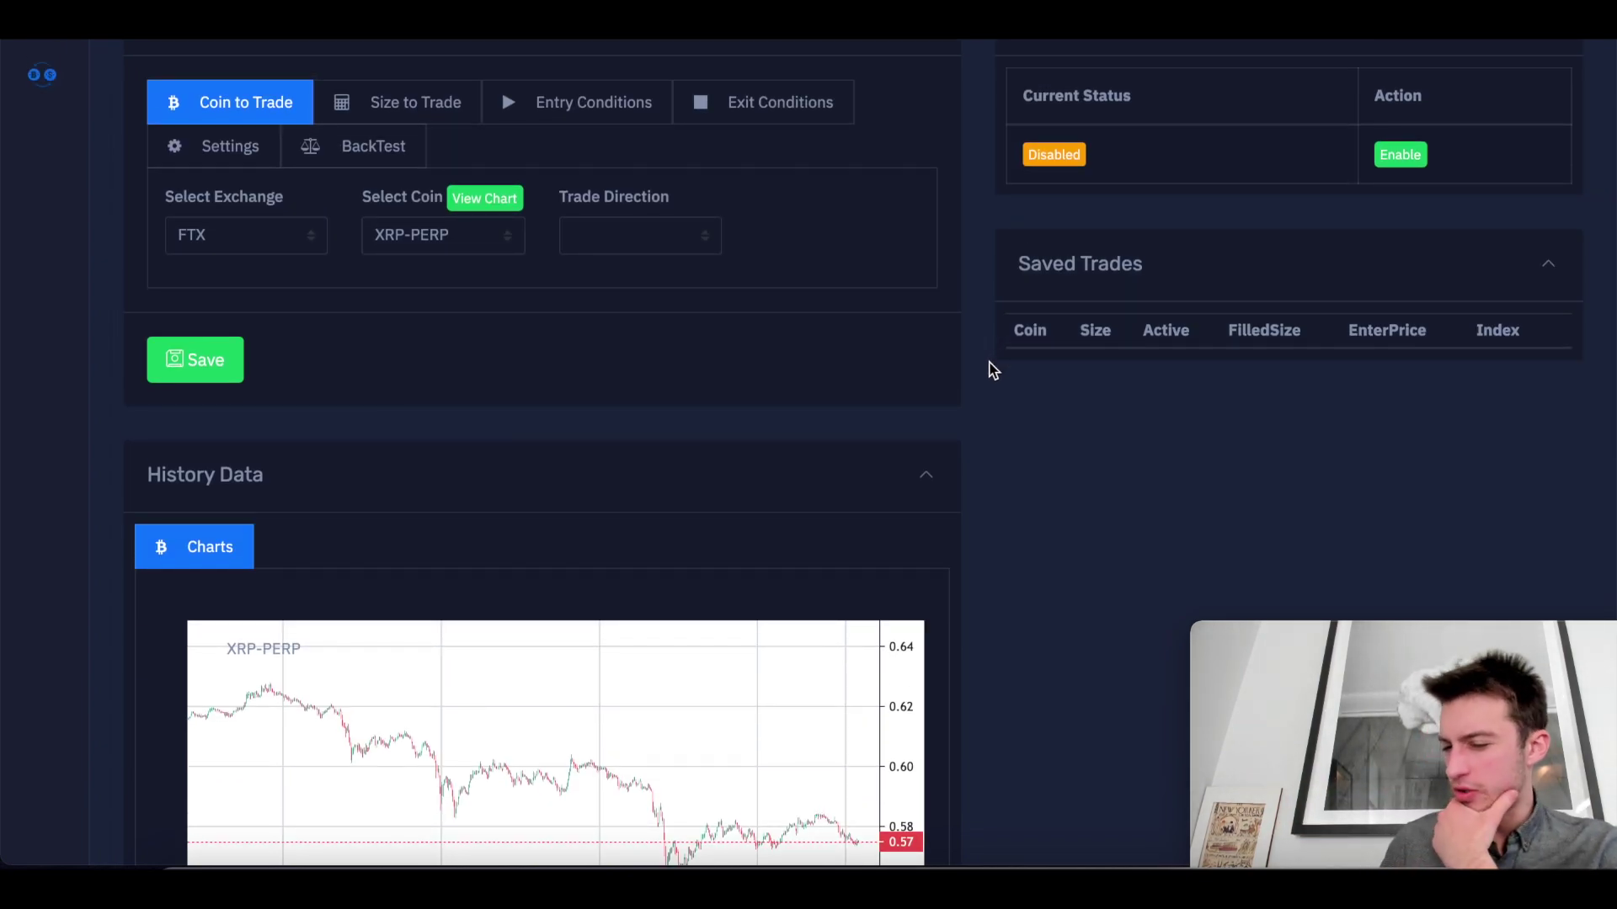
click(697, 235)
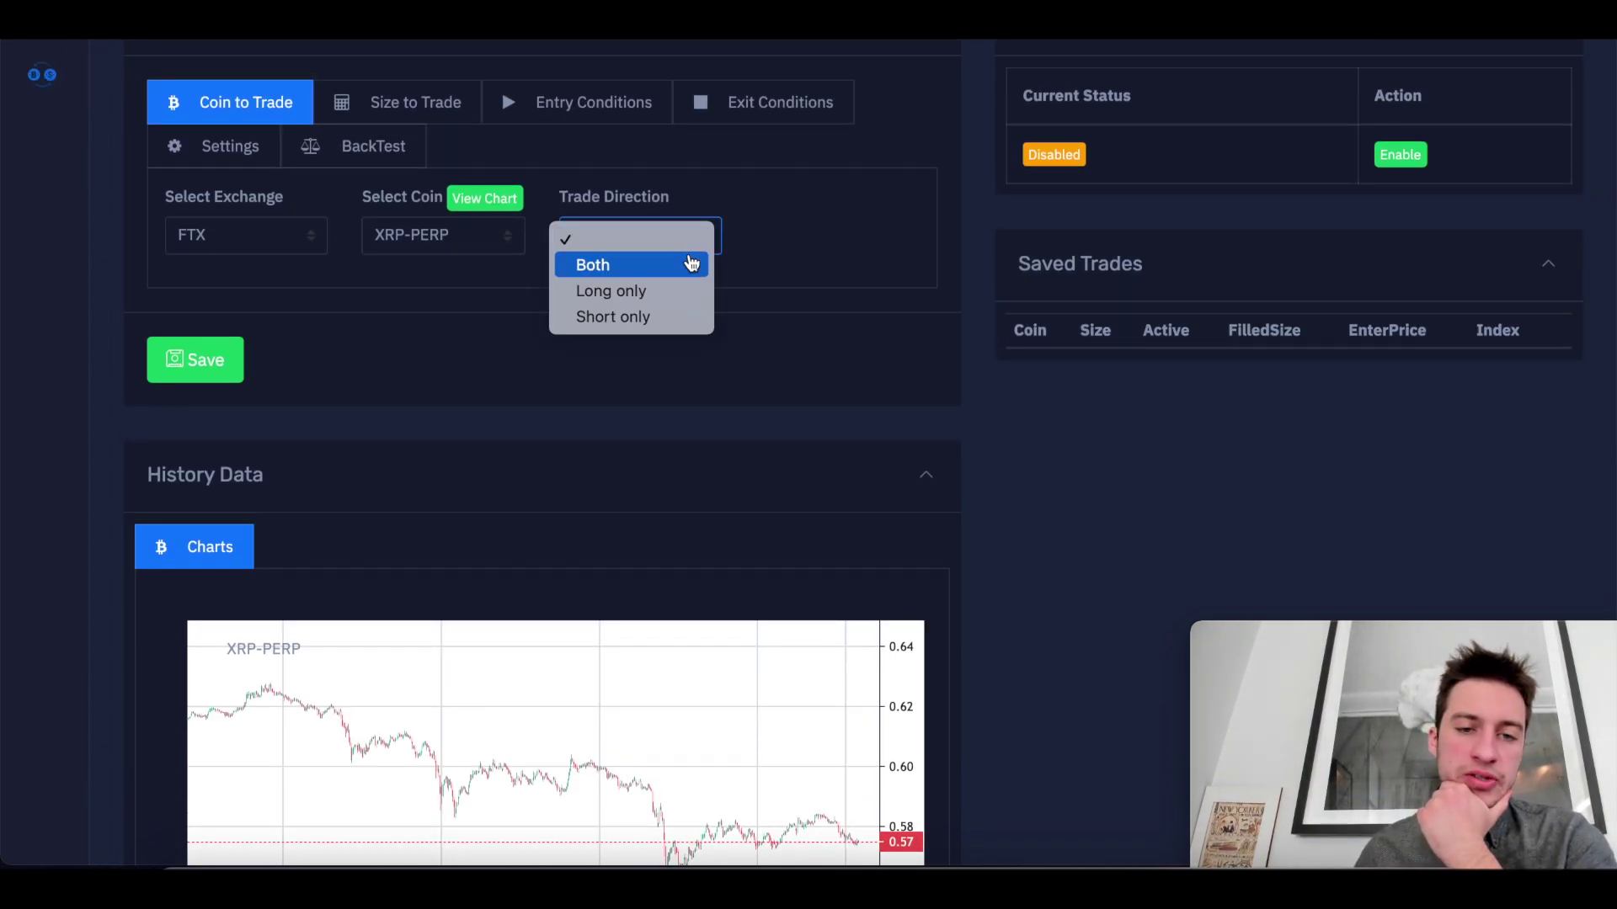
click(916, 334)
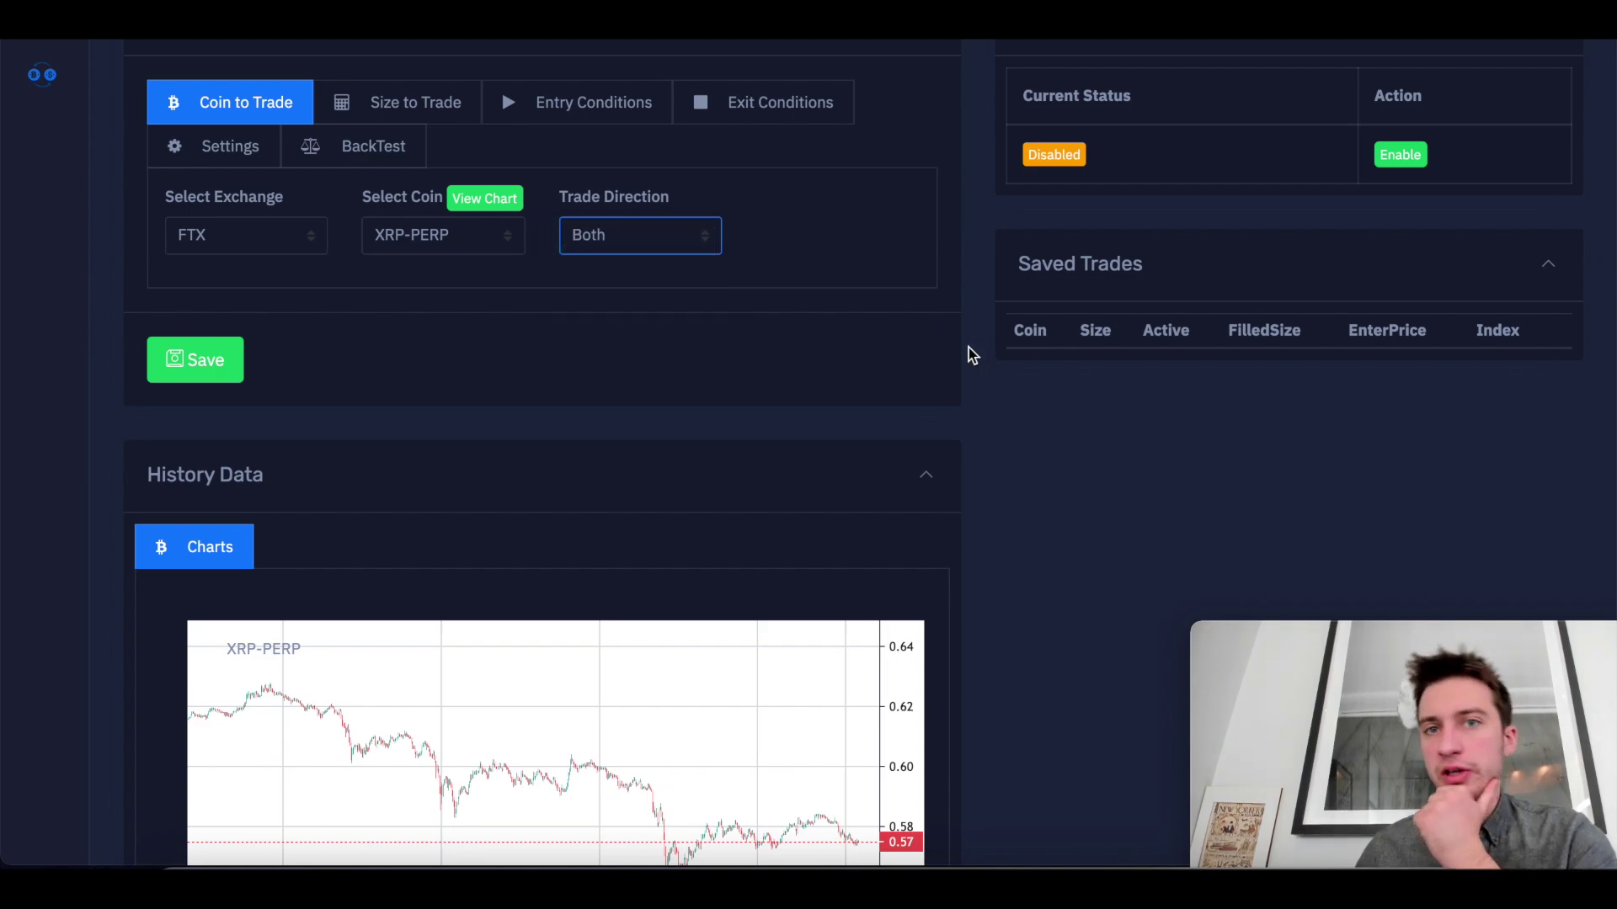
scroll(968, 347, down, 1)
scroll(968, 347, up, 1)
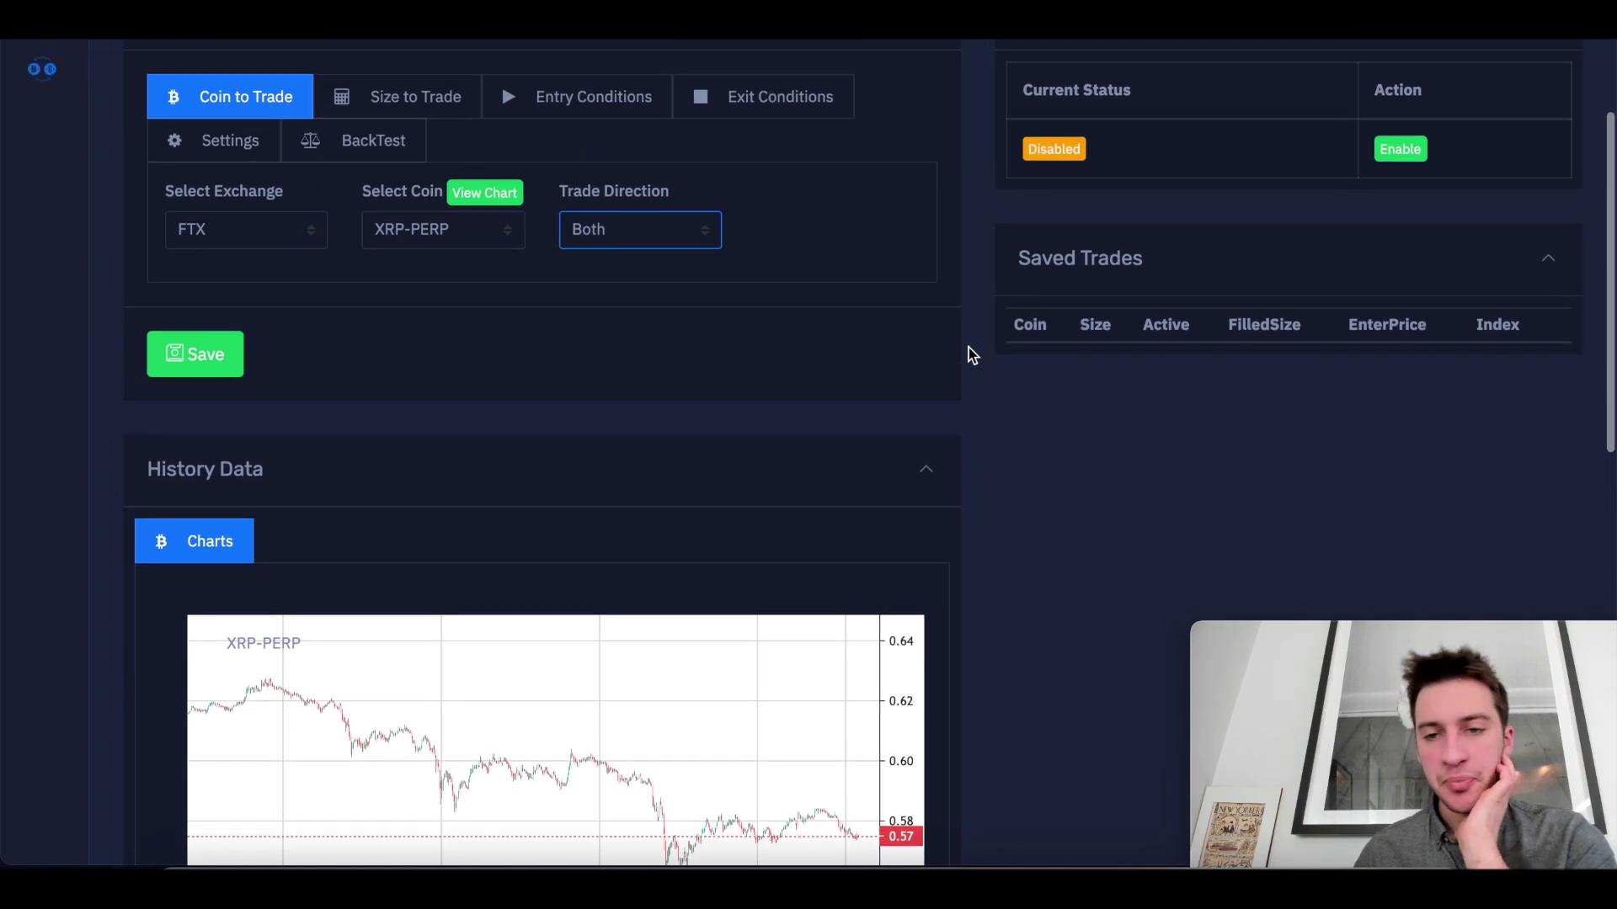
scroll(968, 346, up, 3)
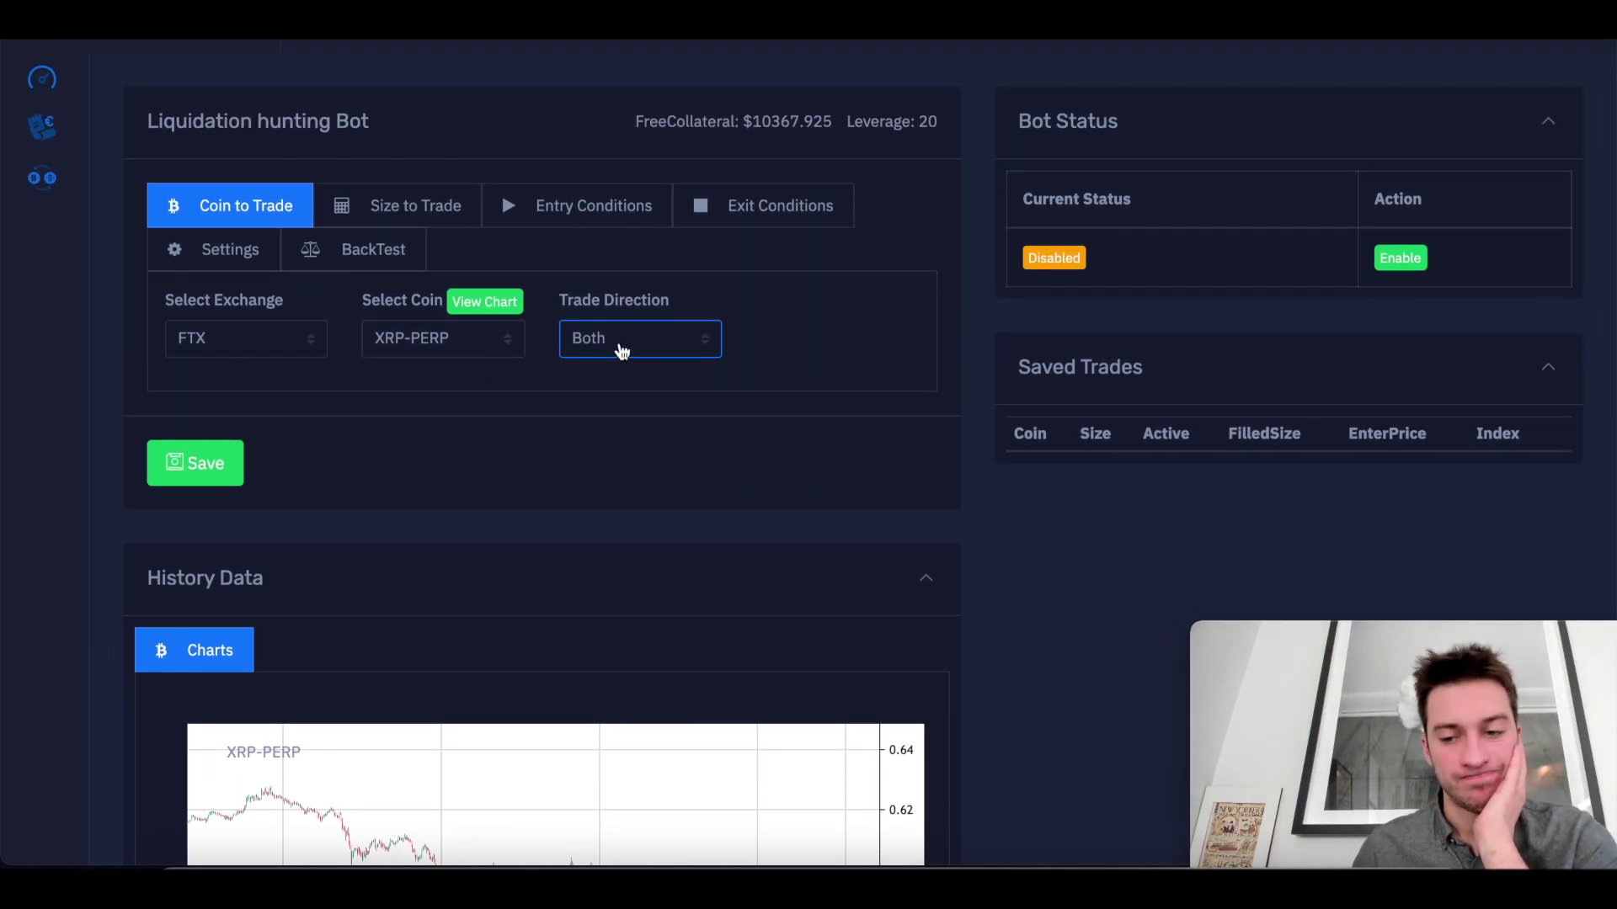
click(620, 351)
click(627, 390)
scroll(997, 592, down, 5)
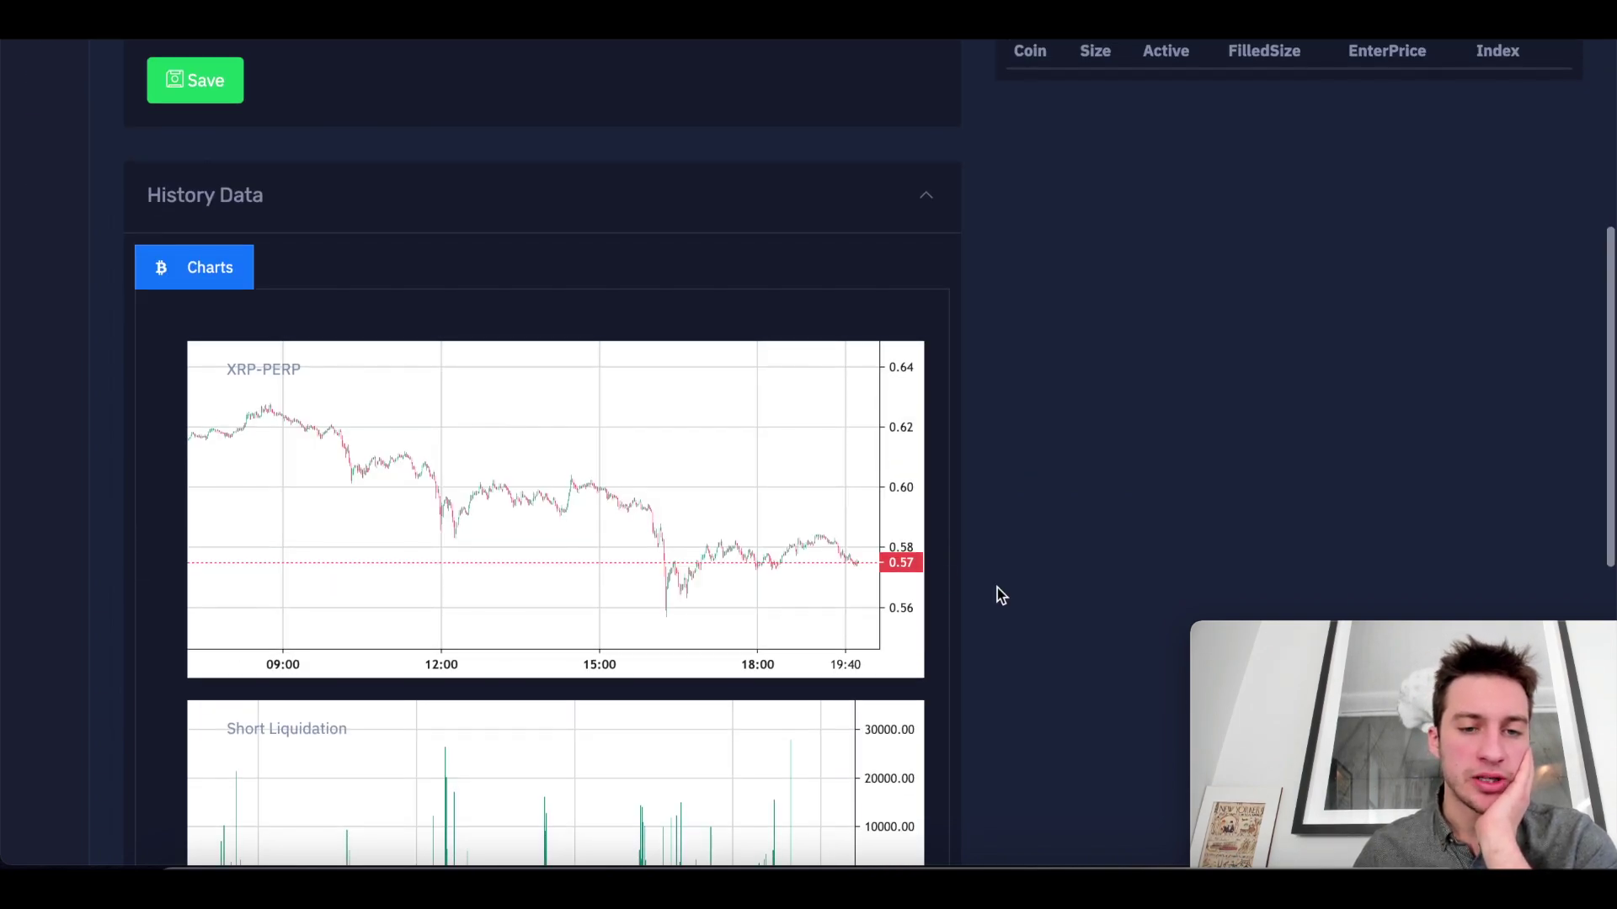
scroll(926, 438, up, 6)
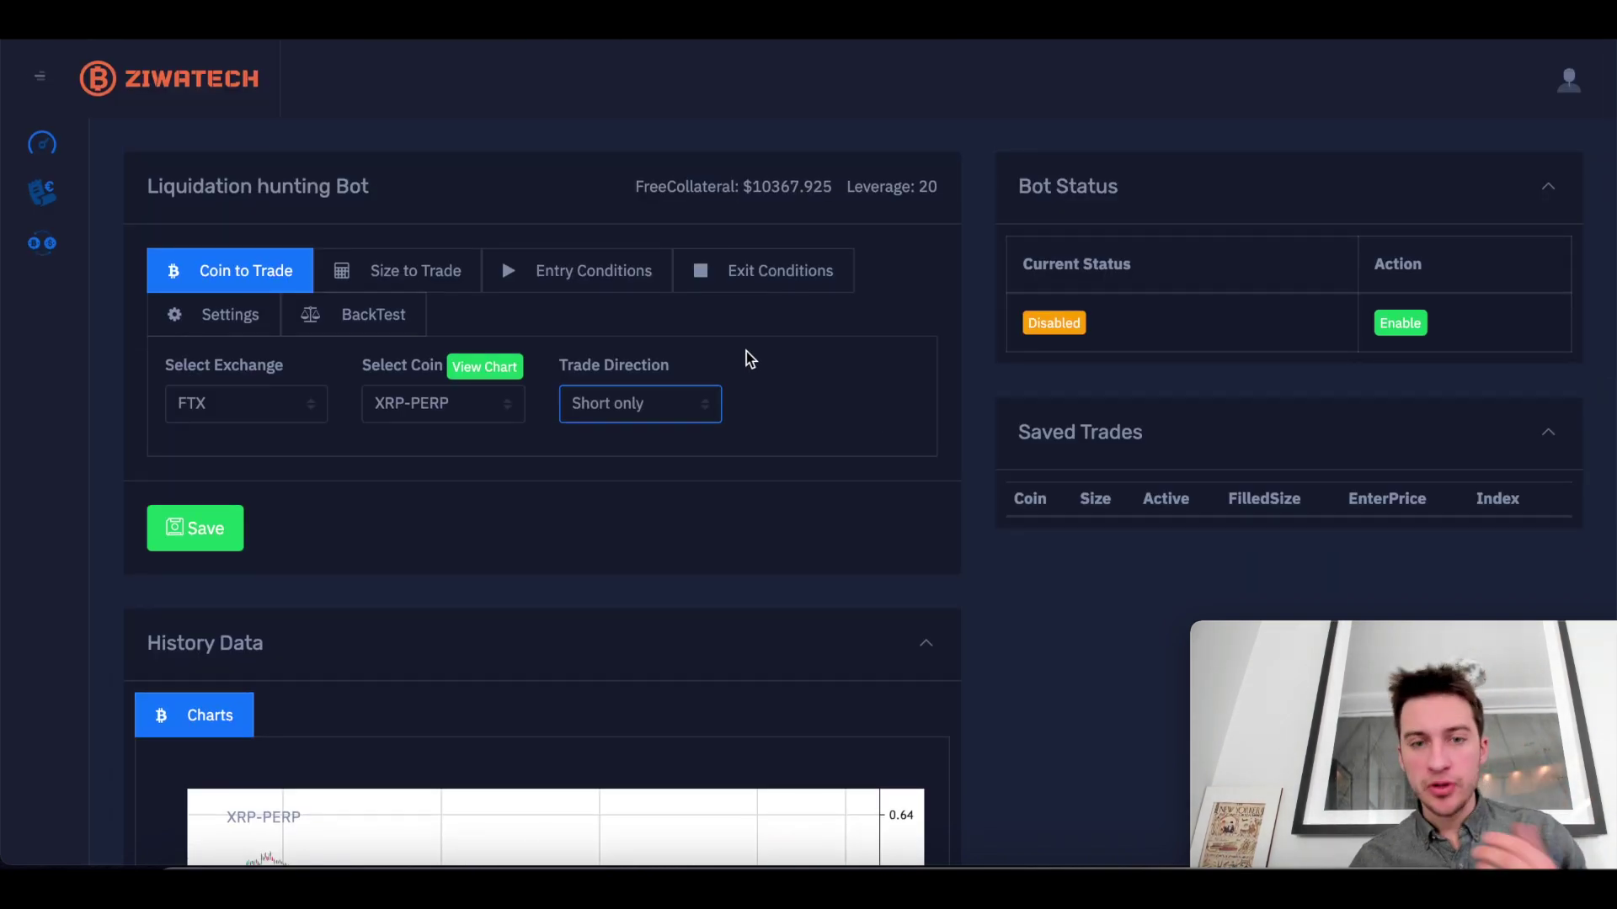
click(431, 274)
Enter a trade size of 5000.
scroll(308, 432, down, 3)
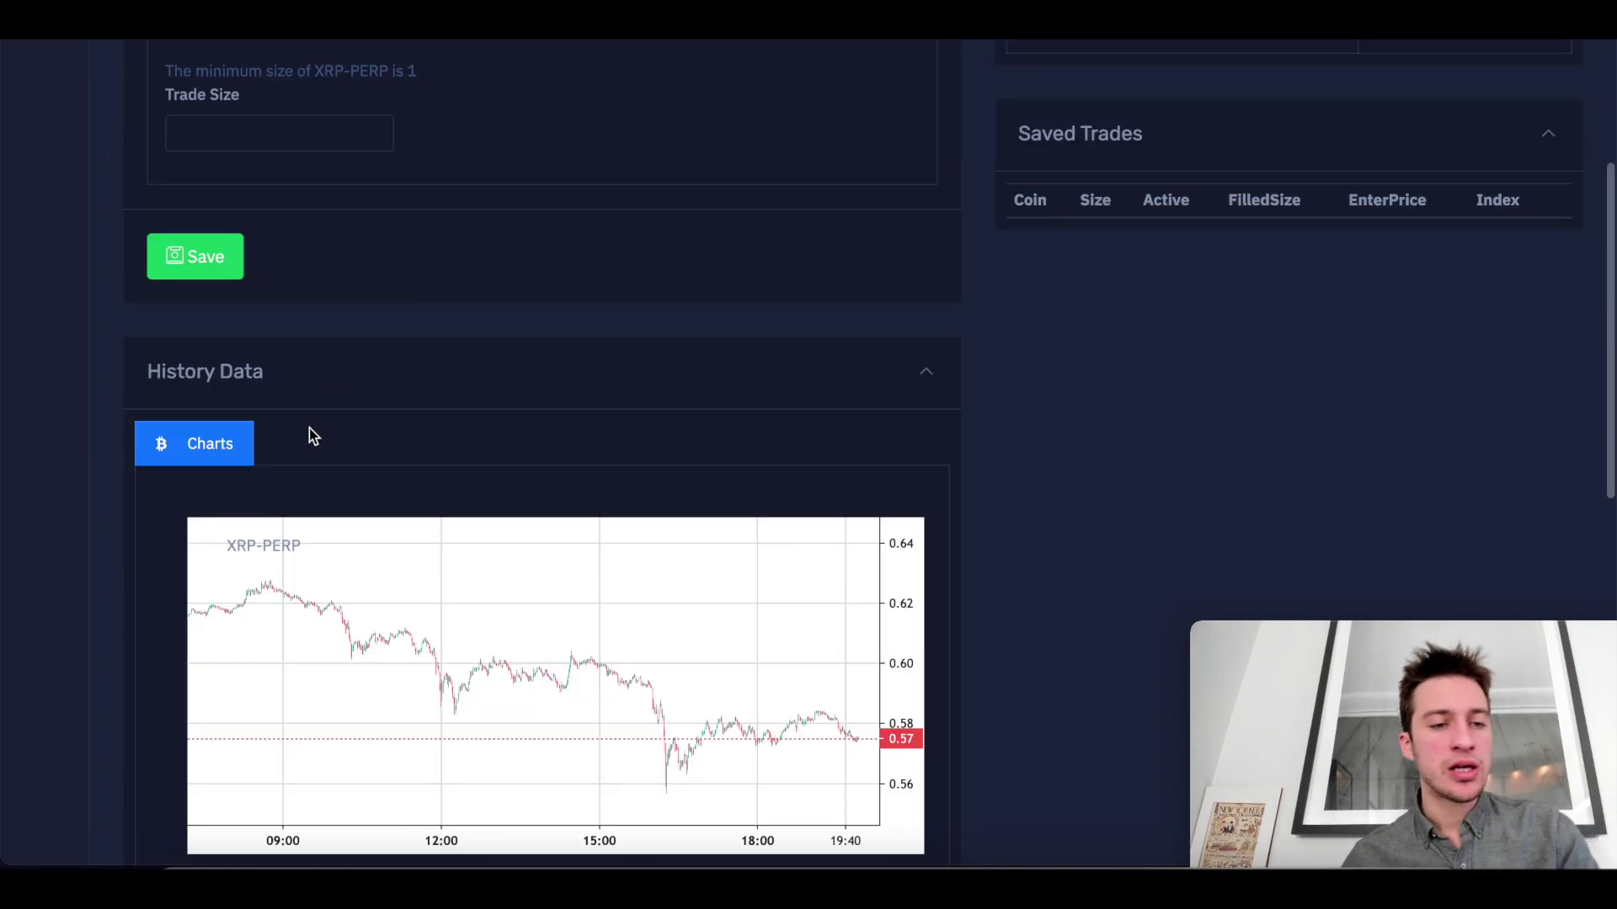
scroll(279, 177, up, 3)
click(309, 328)
text(5000)
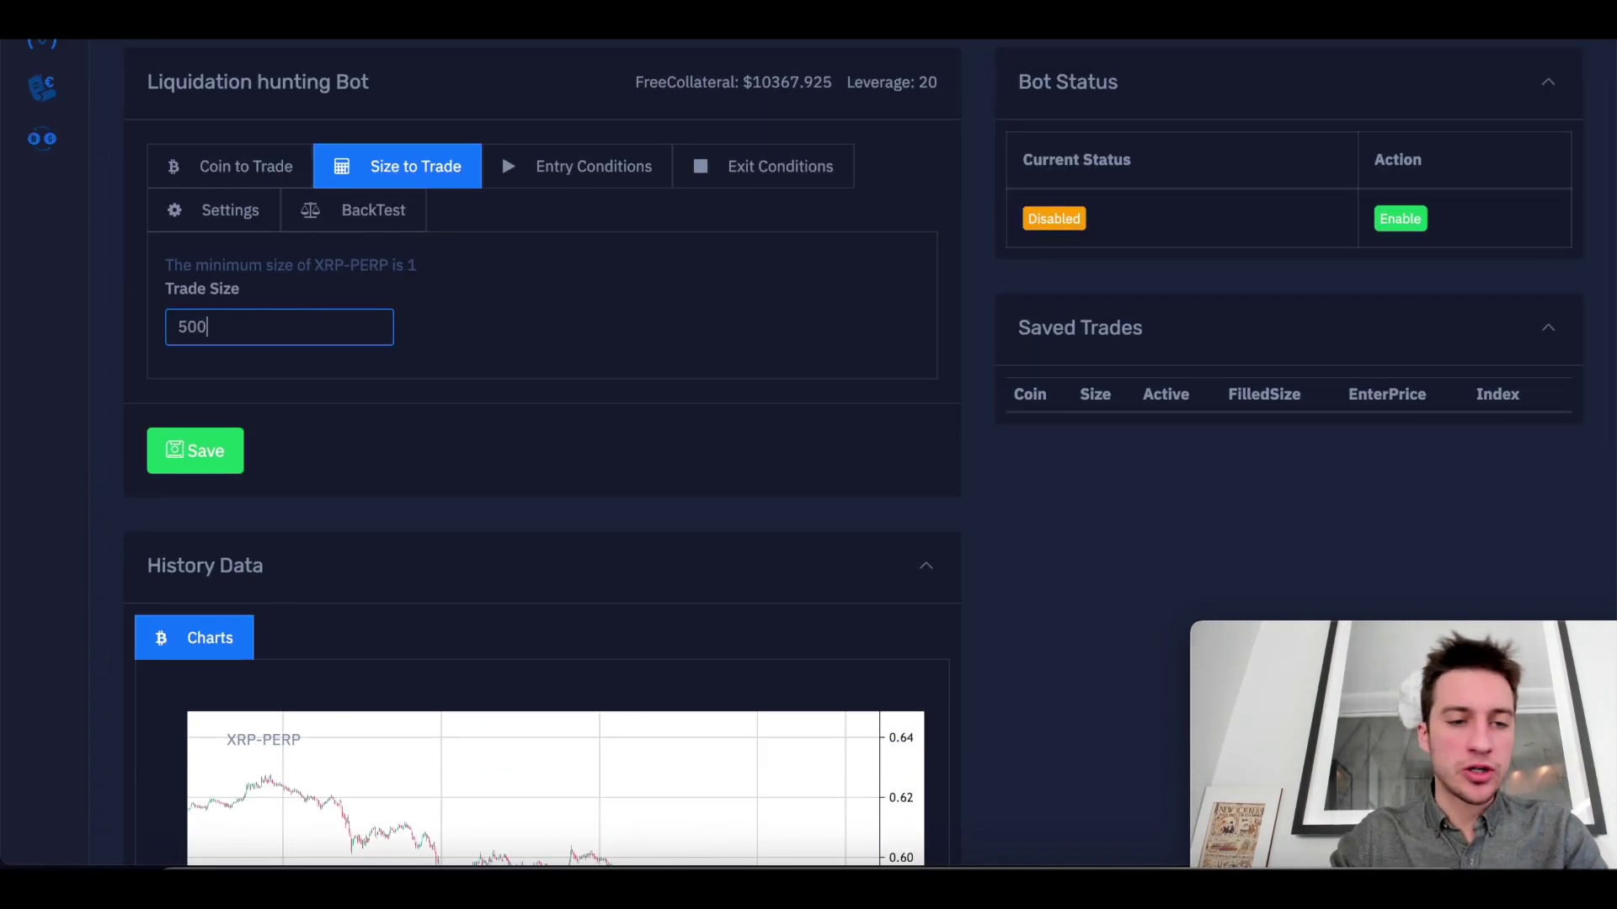
Set the entry condition to liquidations of 20000–200000 USD within the last 1 minute.
click(541, 178)
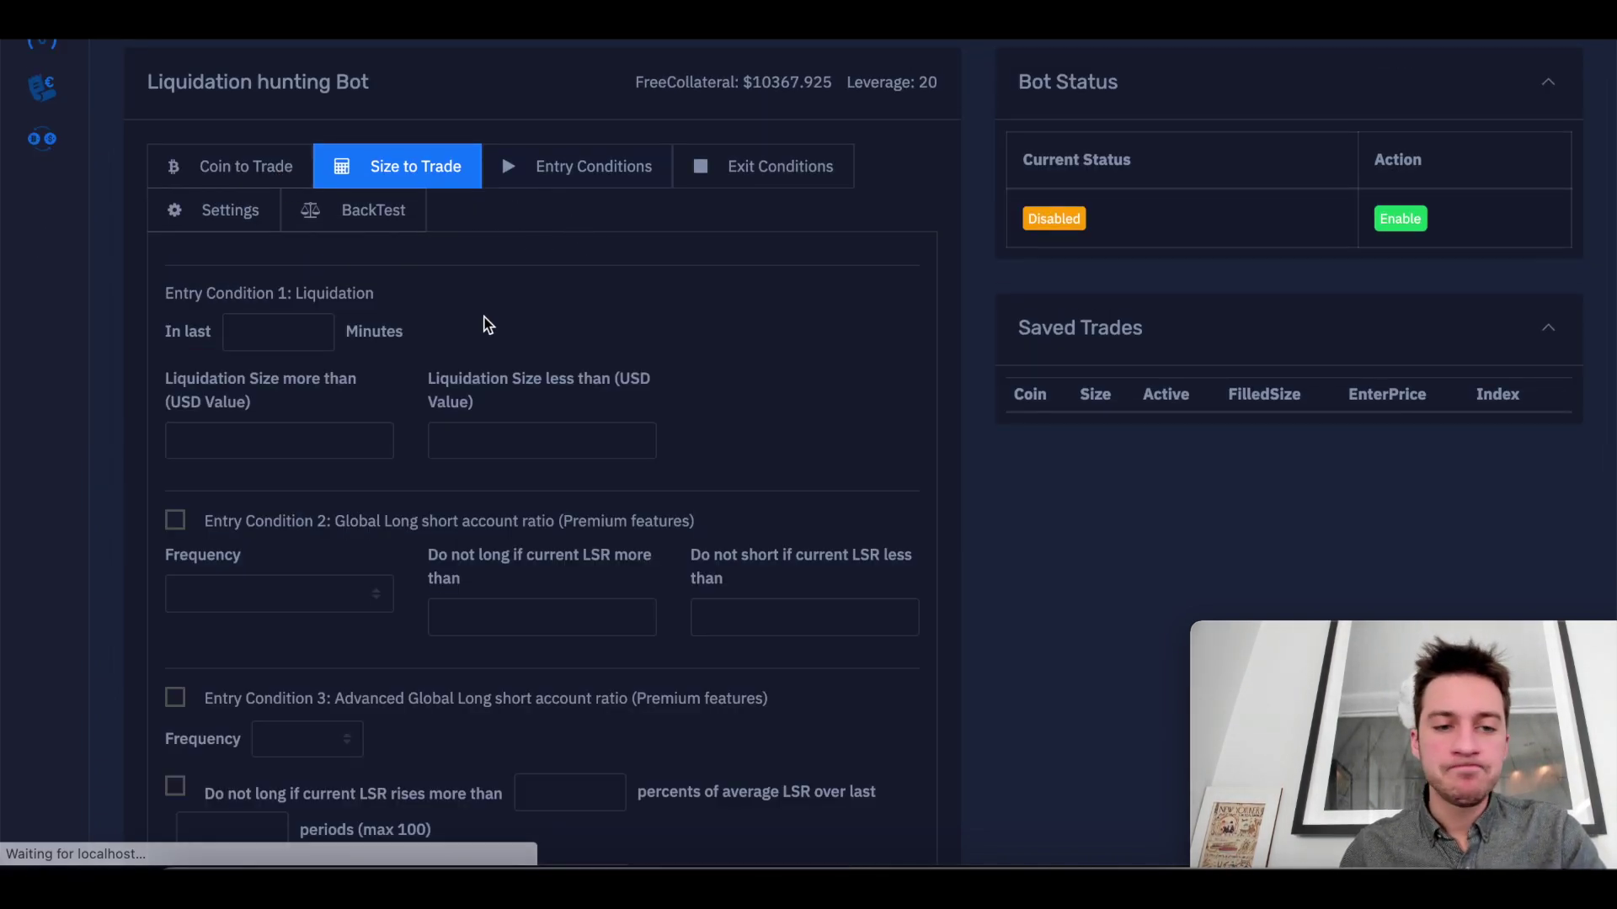
scroll(266, 272, down, 3)
scroll(261, 177, up, 3)
click(286, 319)
text(1)
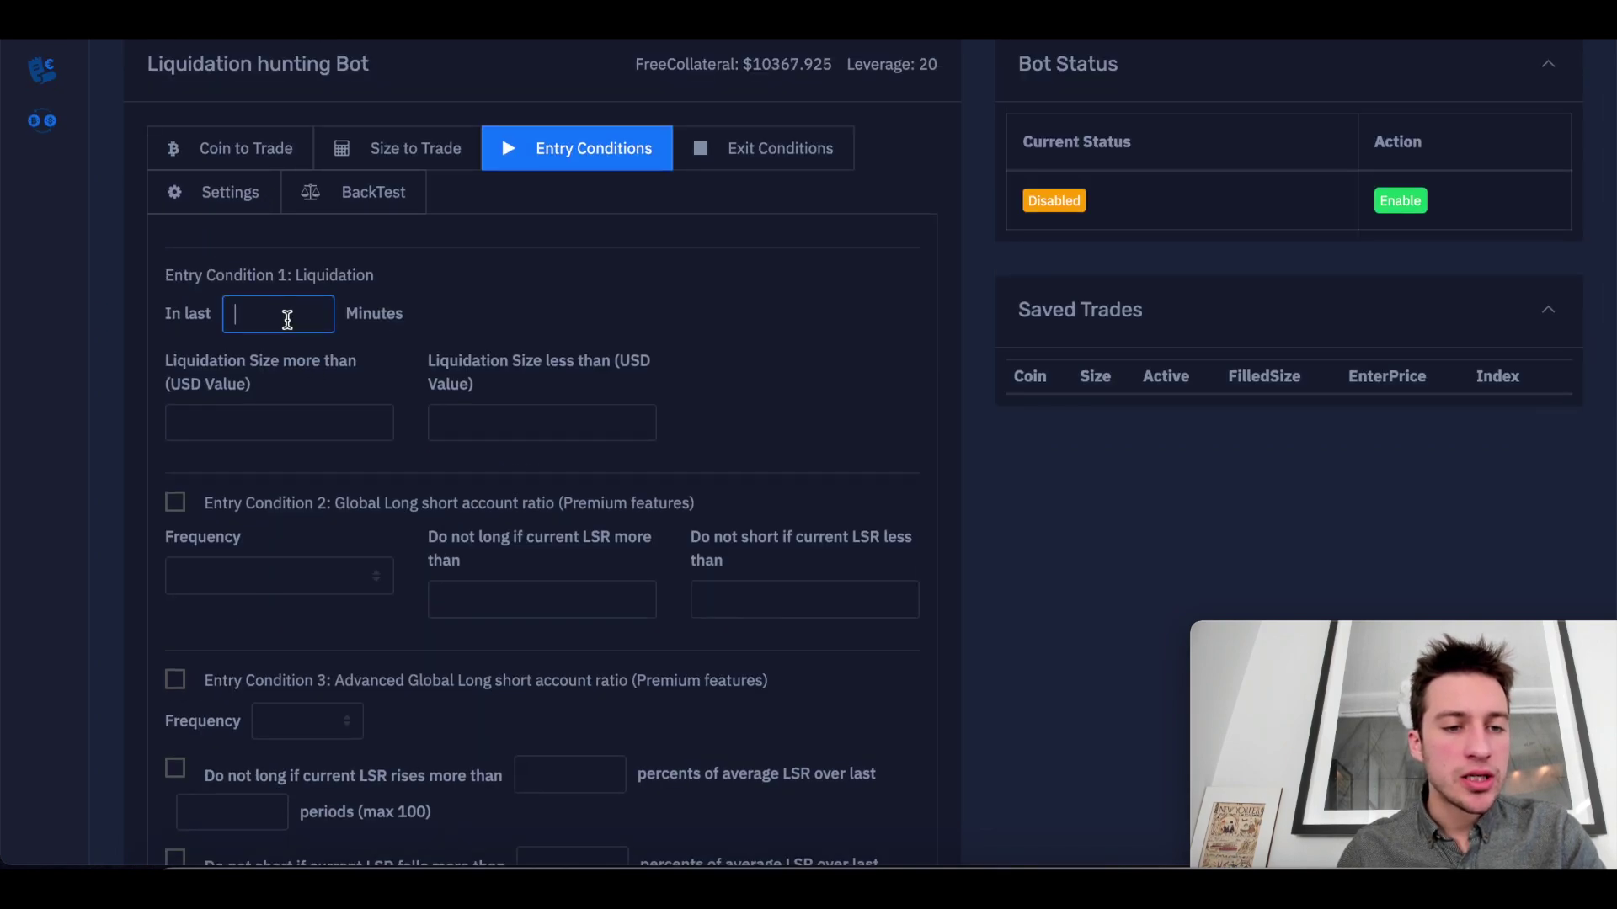
key(Tab)
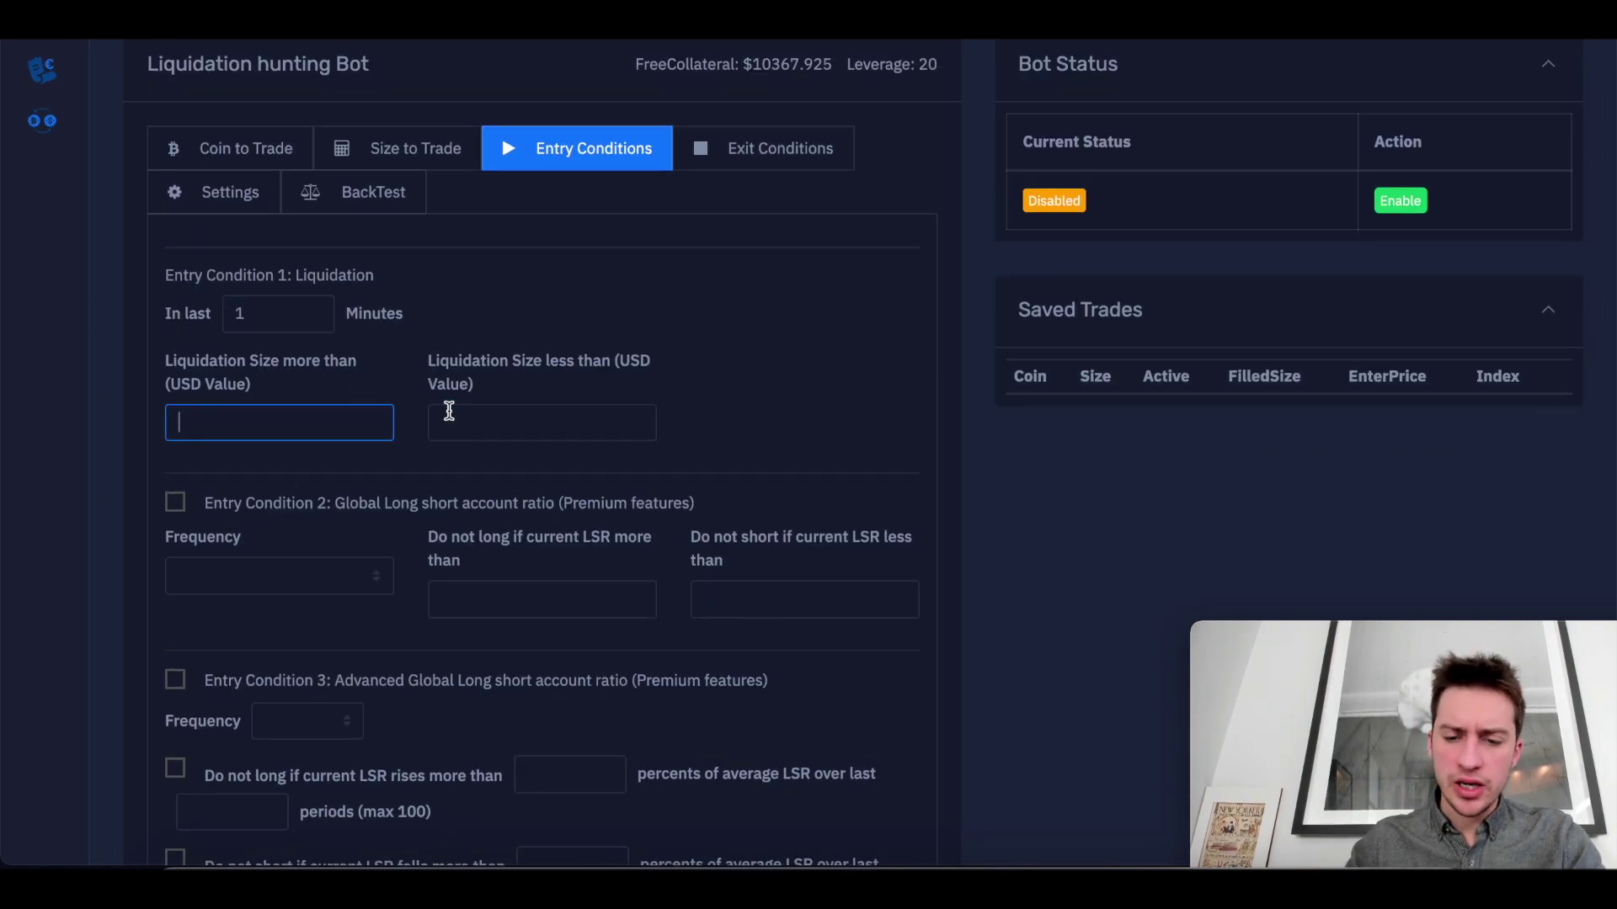
text(20000)
key(Tab)
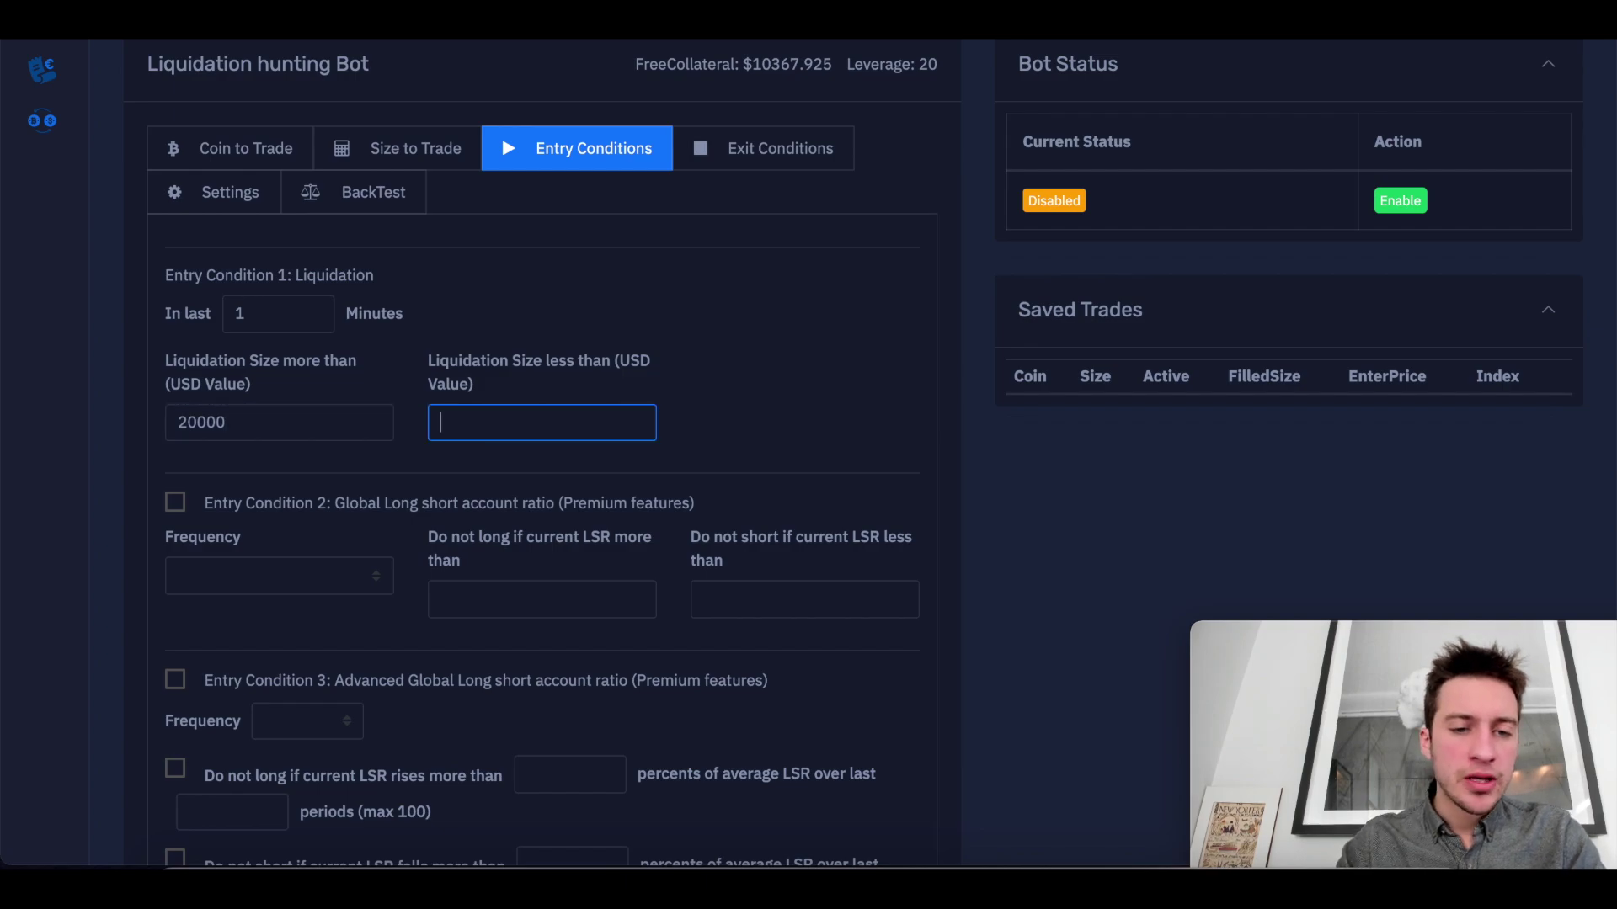
text(200000)
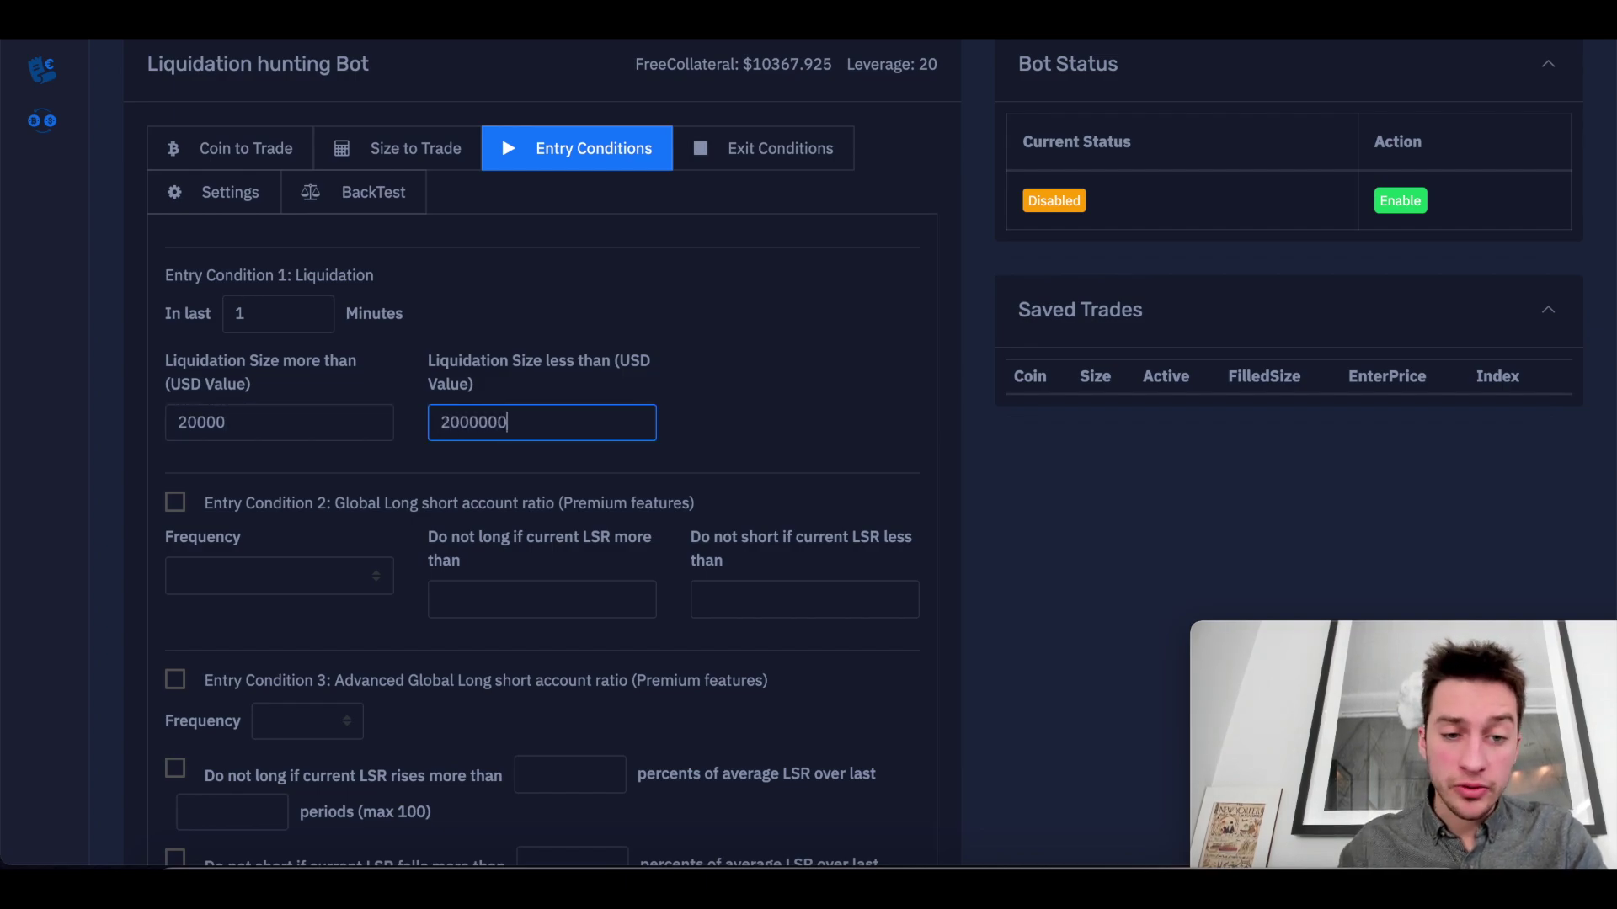
scroll(750, 362, down, 3)
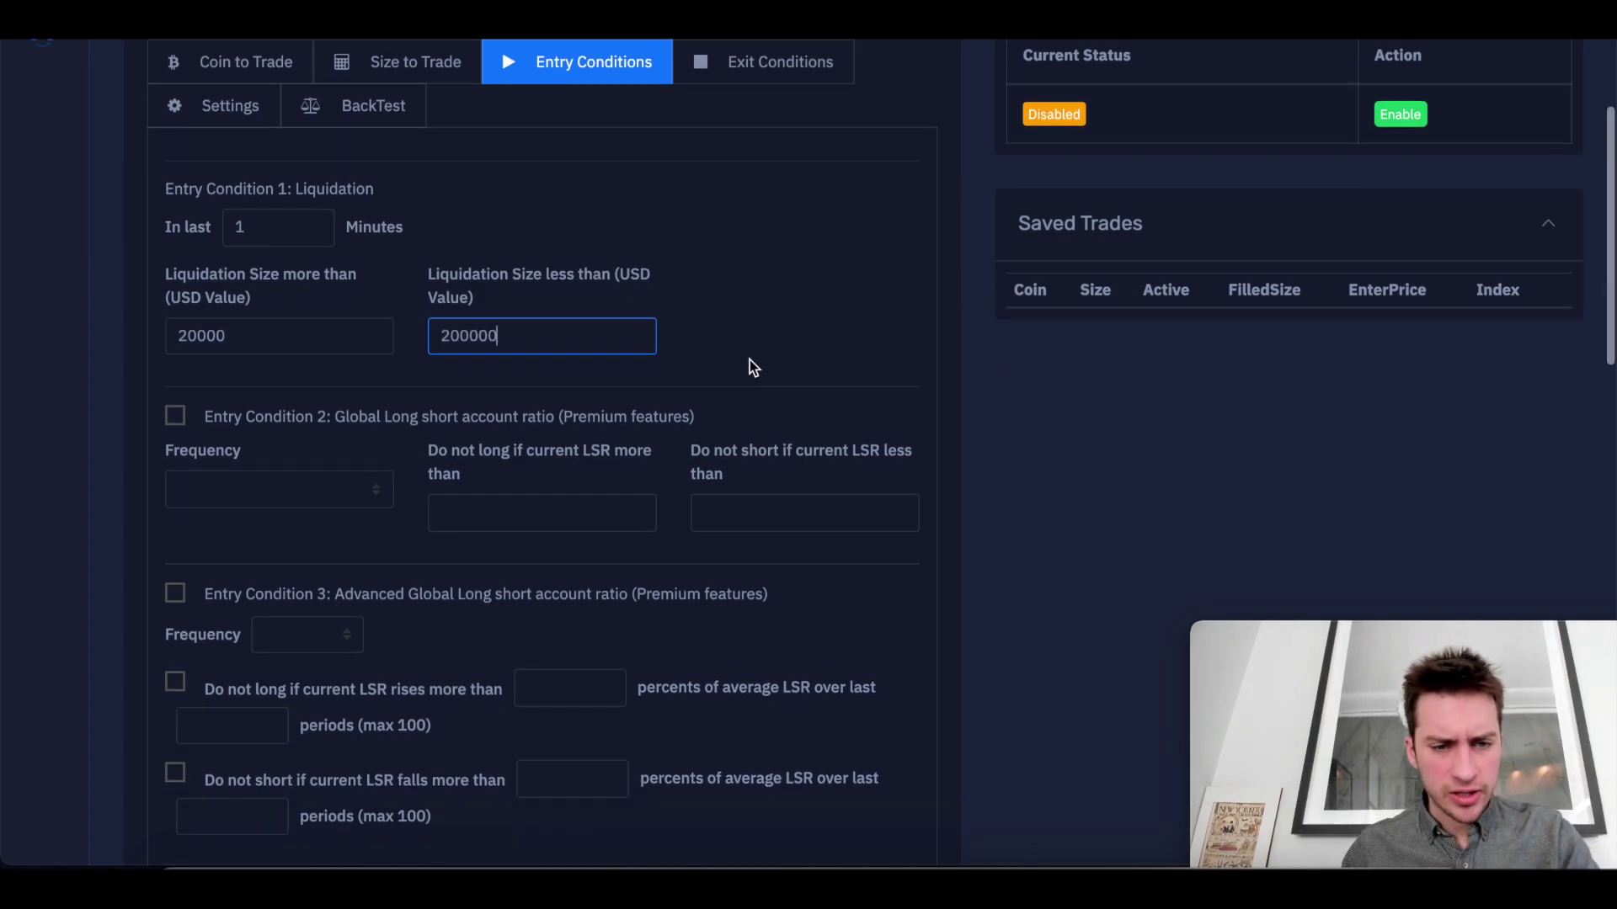
scroll(749, 362, up, 3)
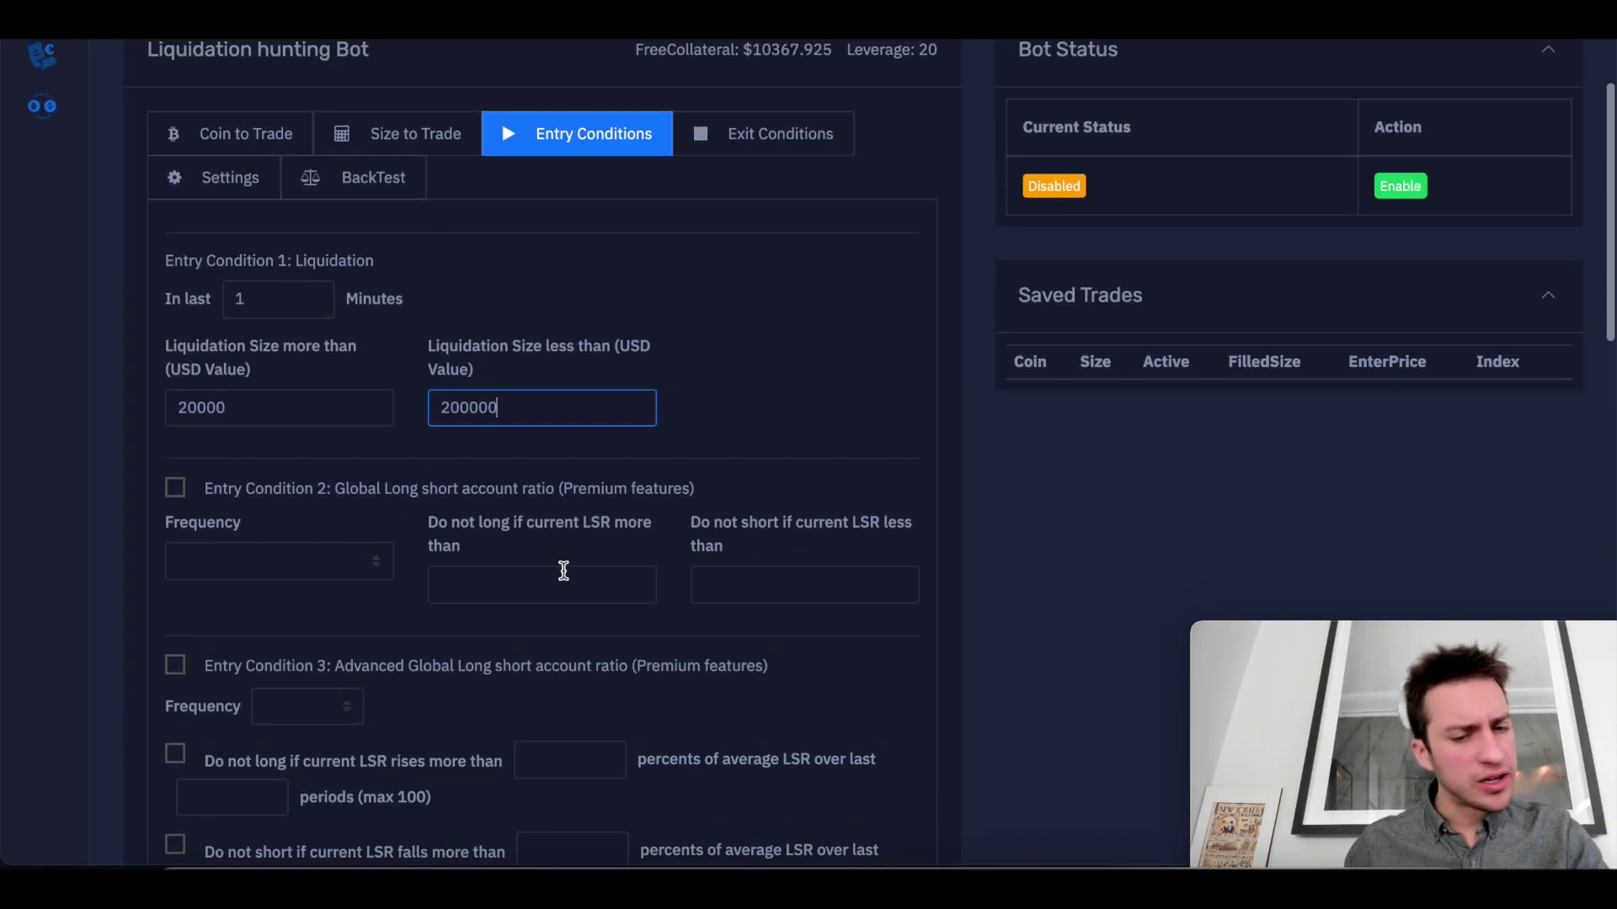
scroll(700, 390, up, 1)
click(755, 220)
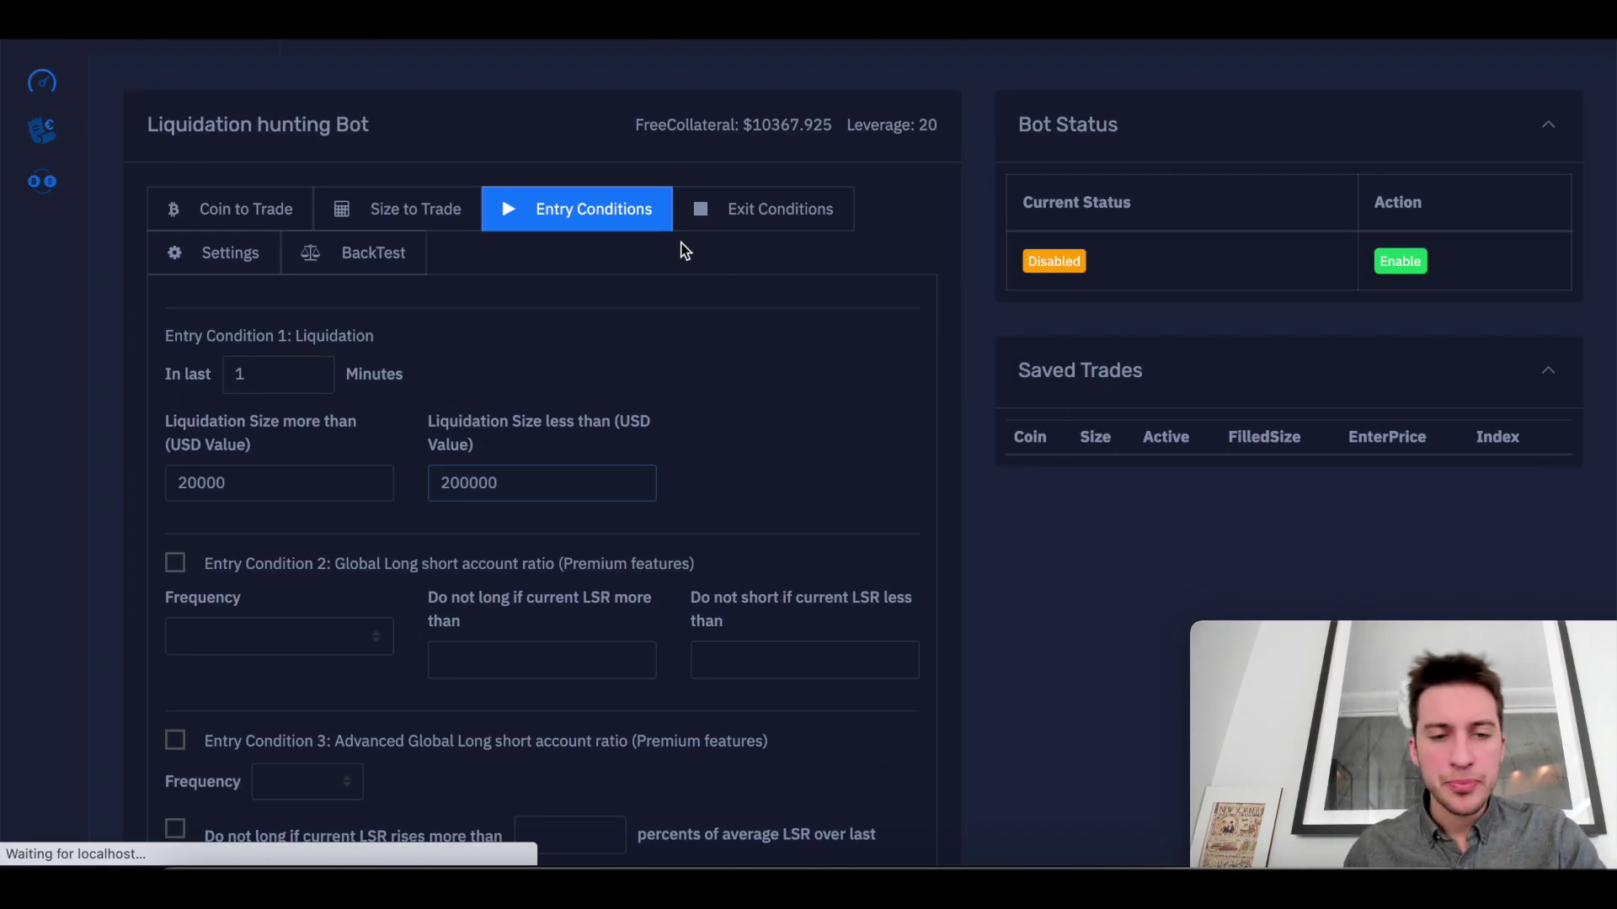
Enable the percentage price-change exit with 5% stop loss and 5% take profit.
click(175, 308)
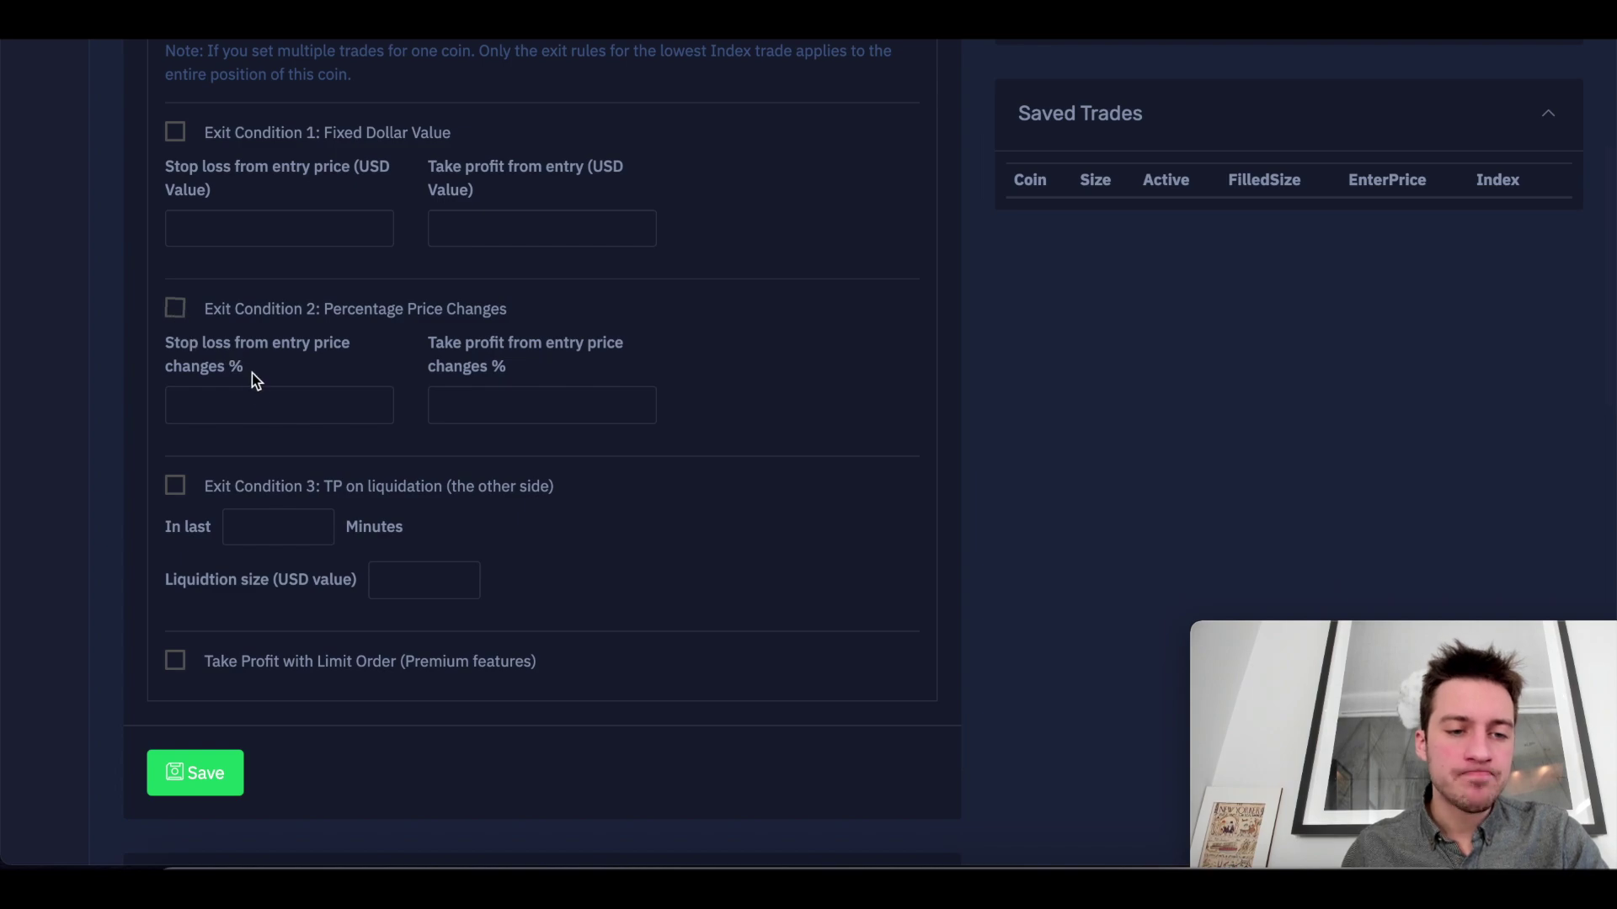
click(266, 405)
text(5)
click(517, 421)
text(5)
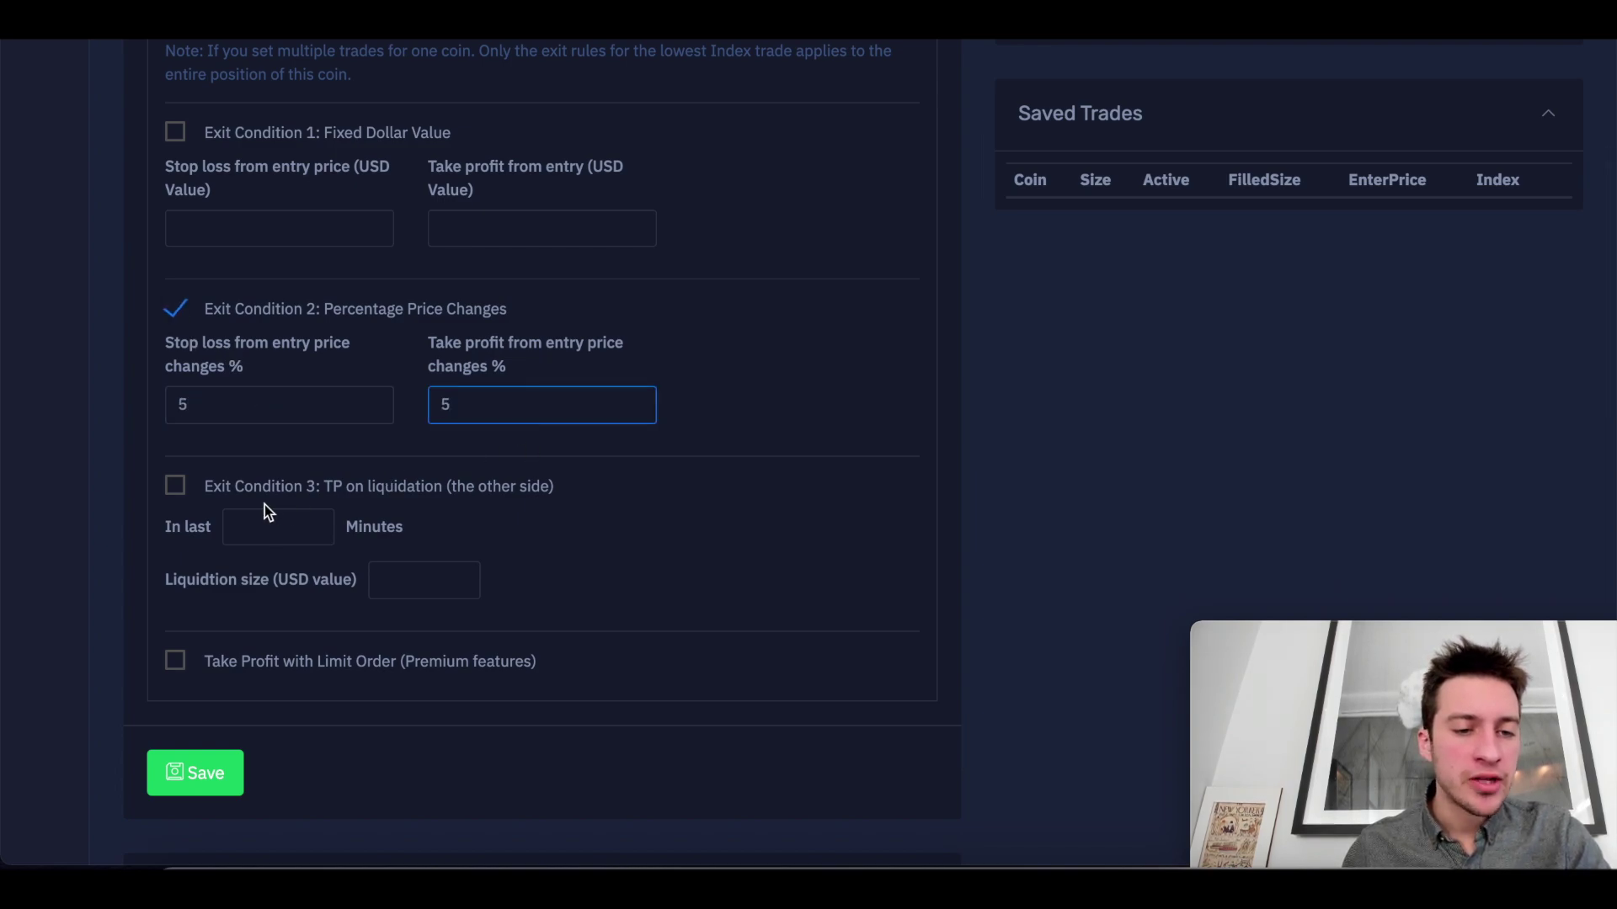
Enable take profit on opposite-side liquidations of 100000 USD within 1 minute.
click(261, 550)
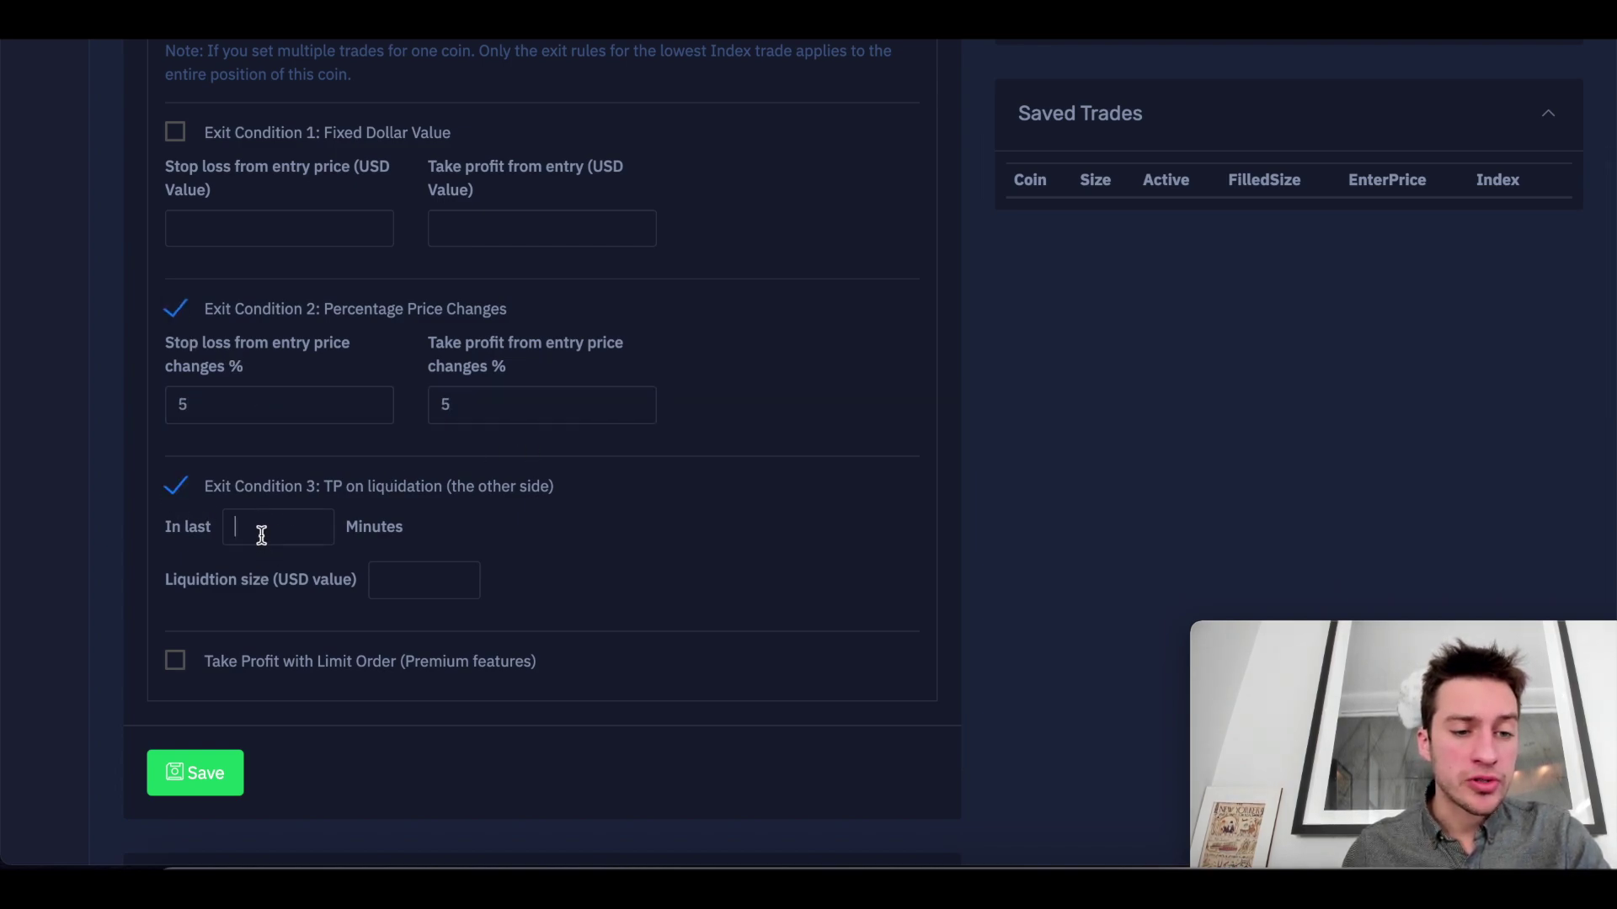
click(260, 532)
text(1)
click(424, 578)
text(10000)
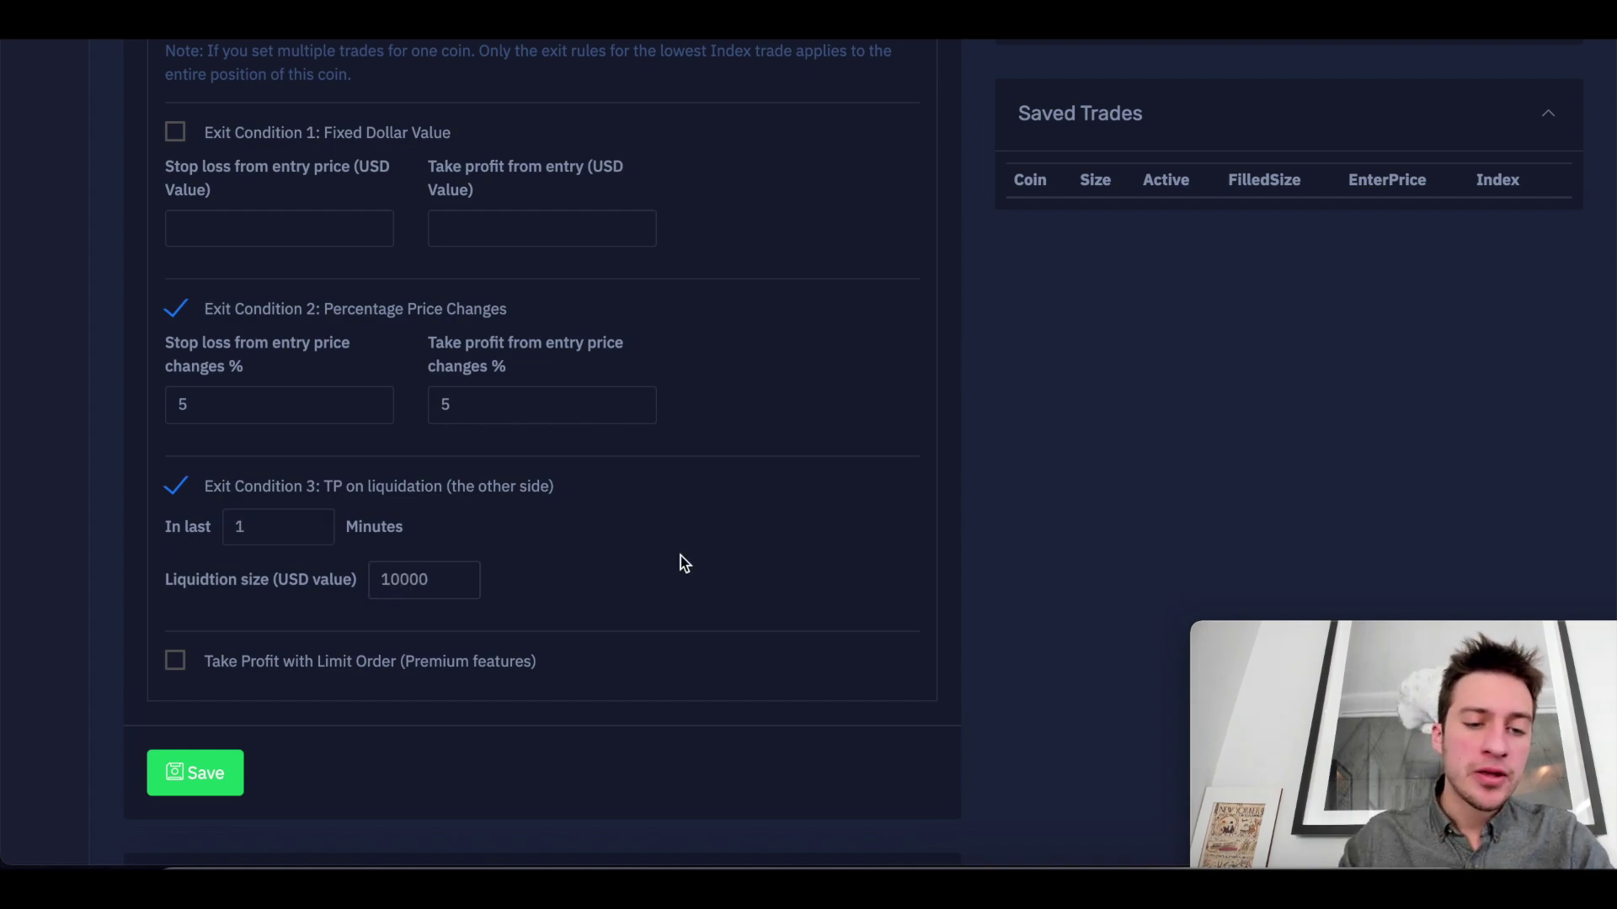
text(0)
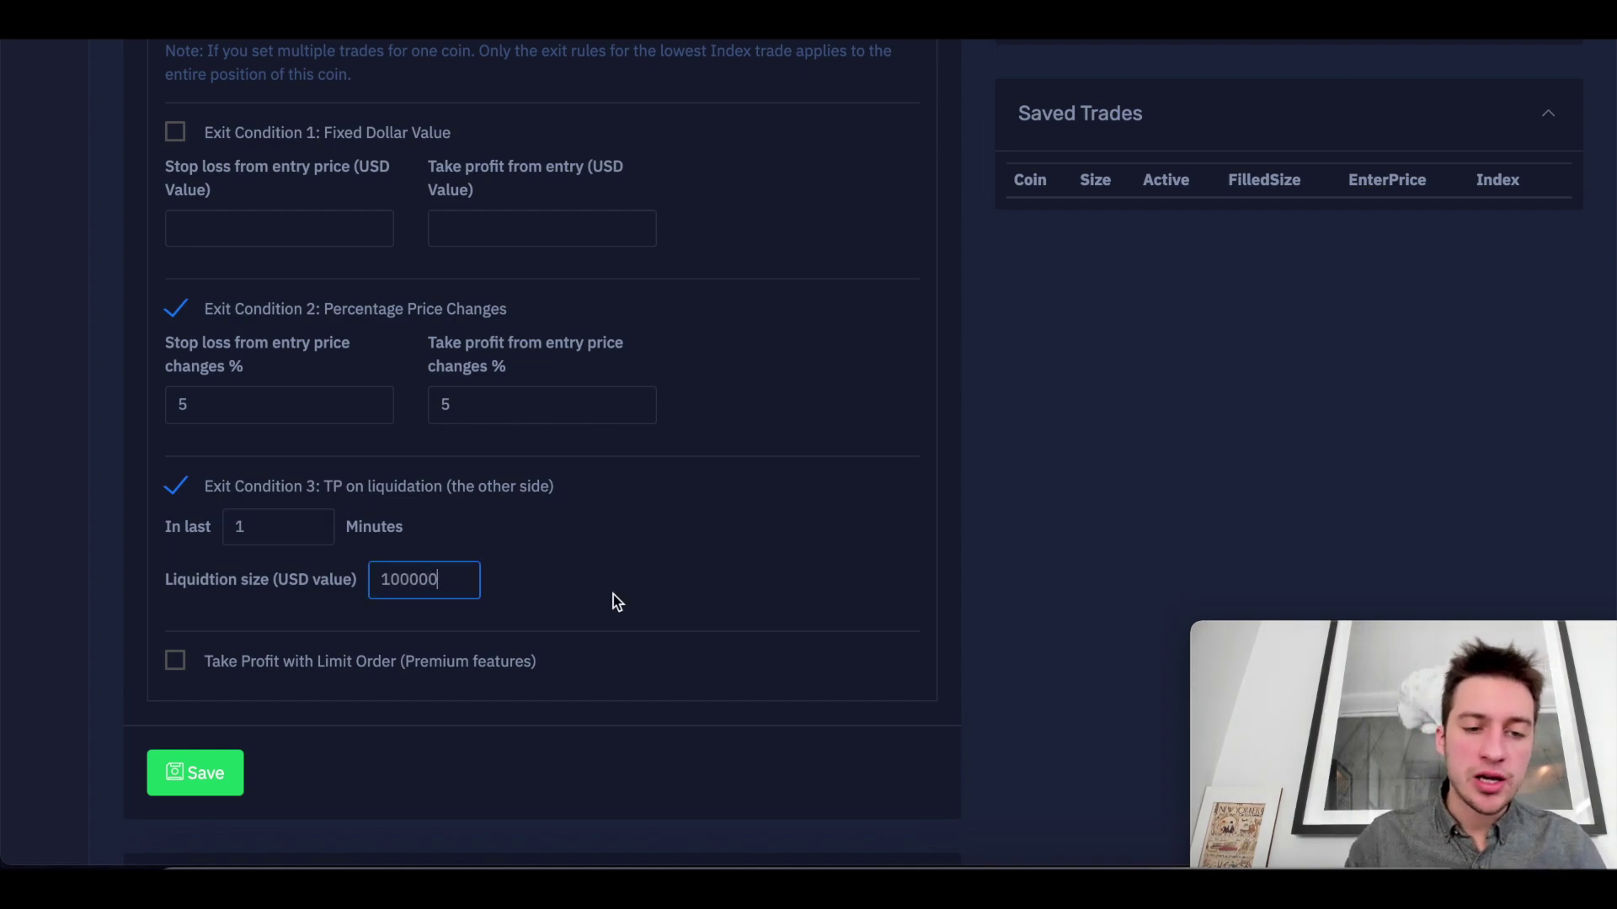
click(613, 595)
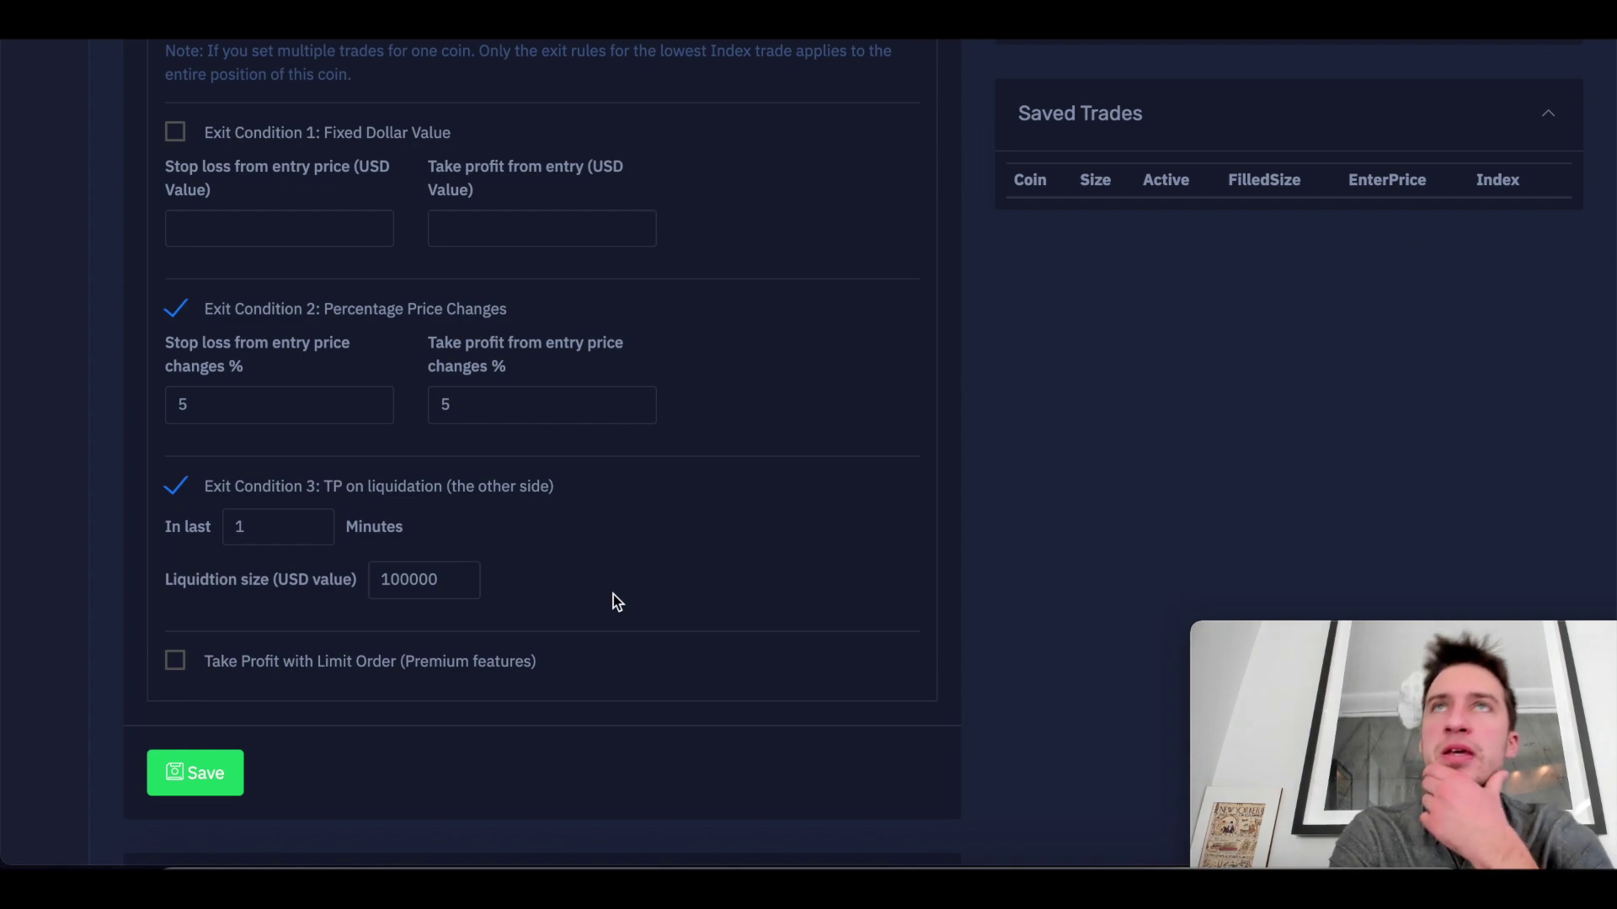
Change the opposite-side liquidation size from 100000 to 150000 USD.
click(405, 579)
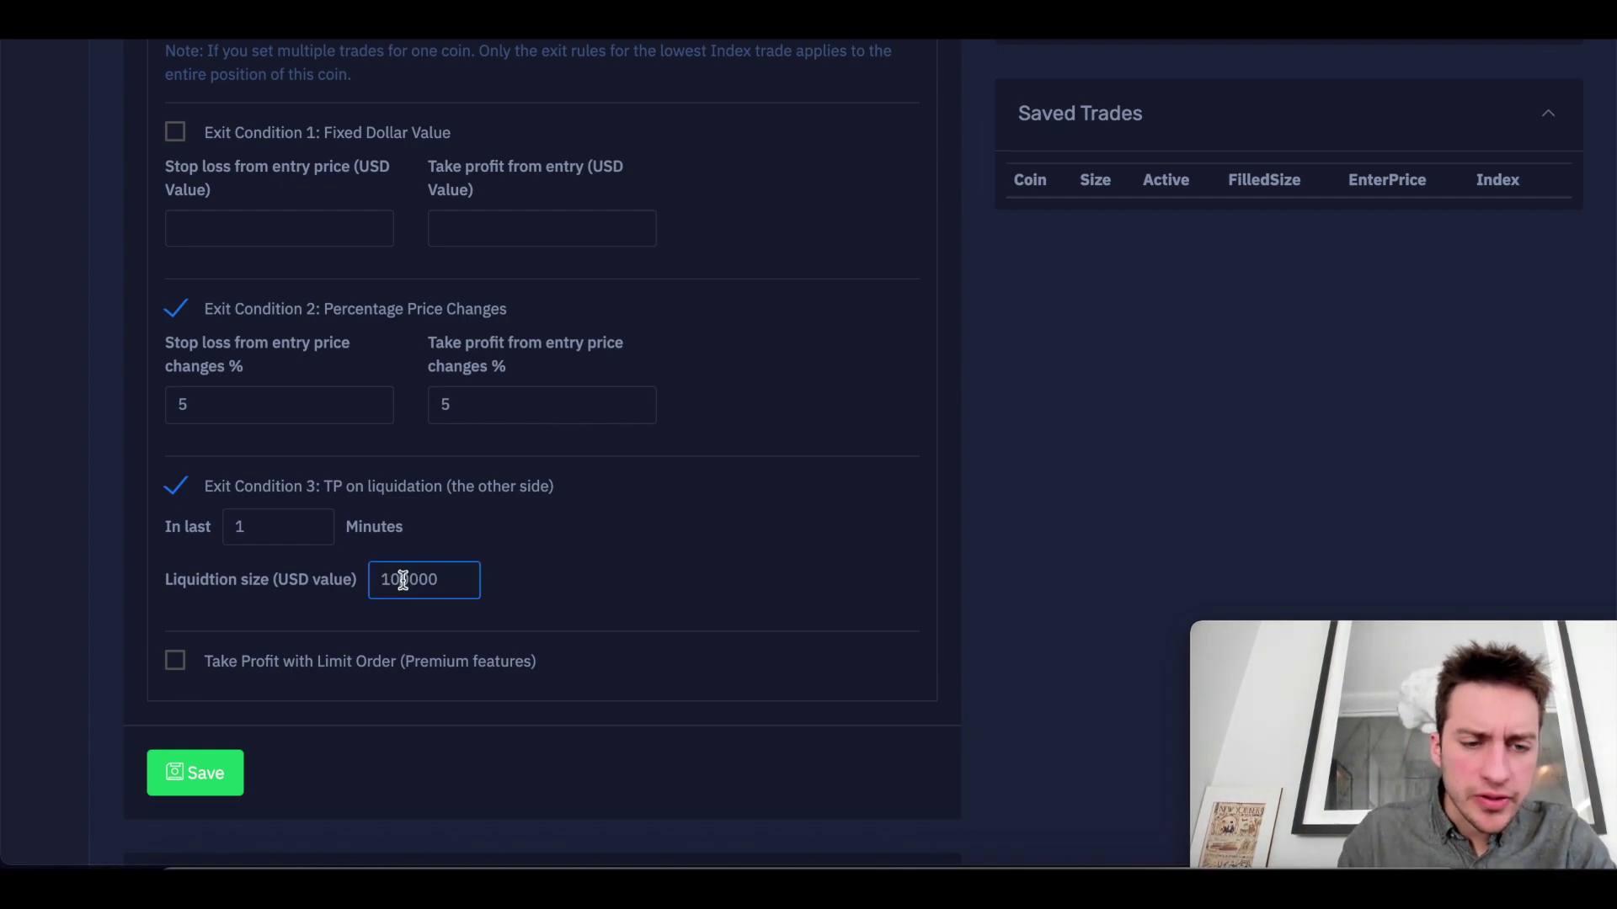
key(BackSpace)
text(5)
click(801, 549)
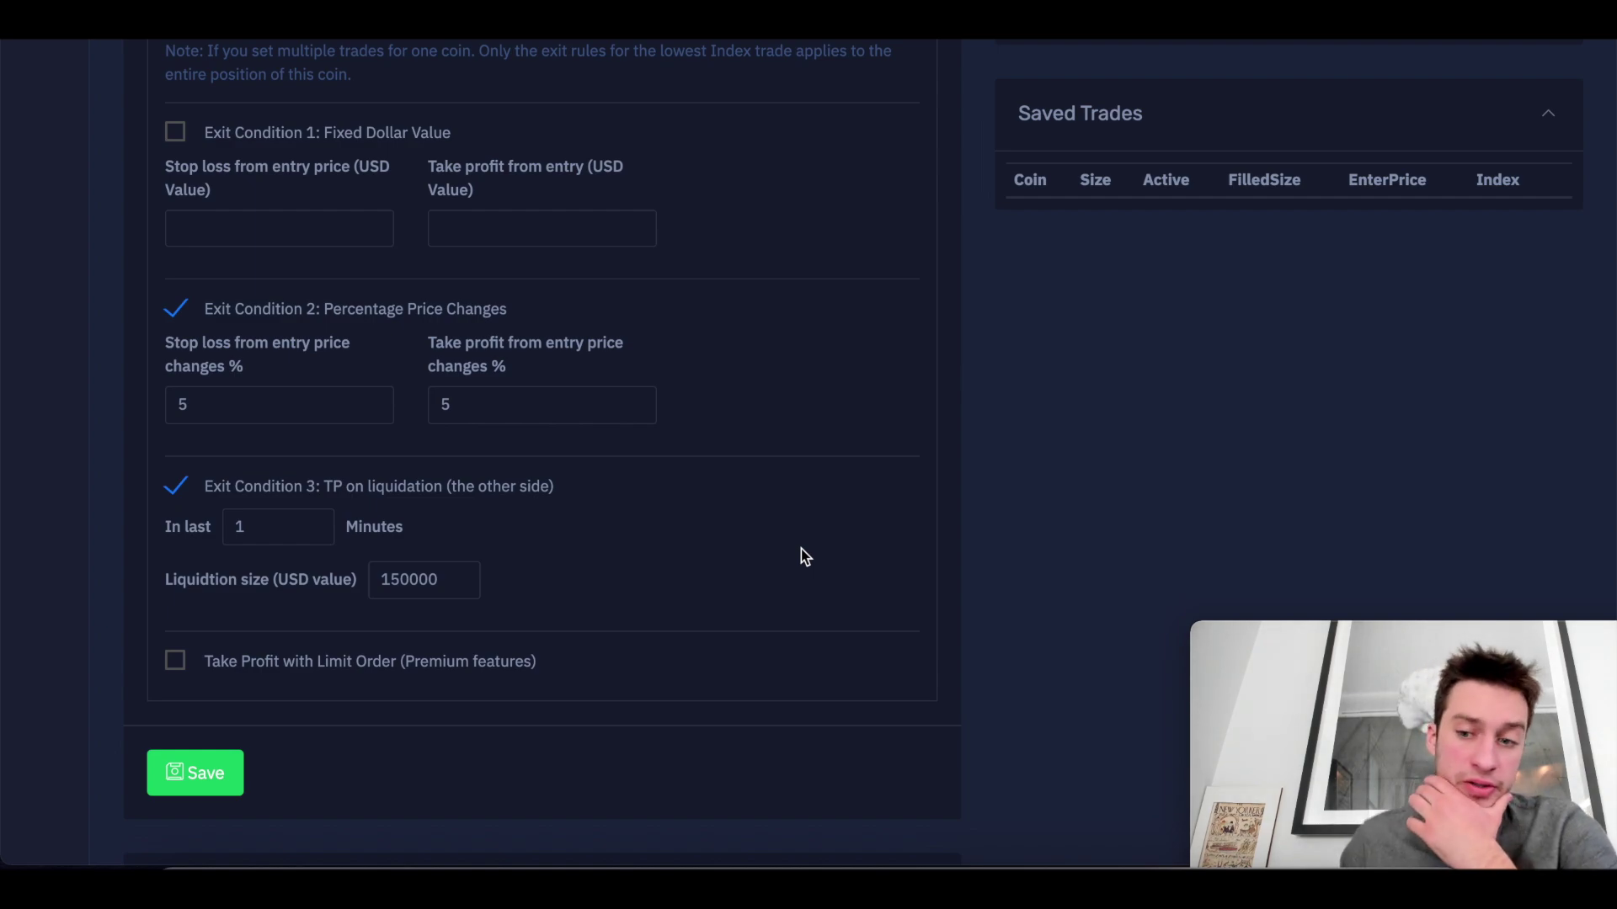
scroll(801, 549, up, 3)
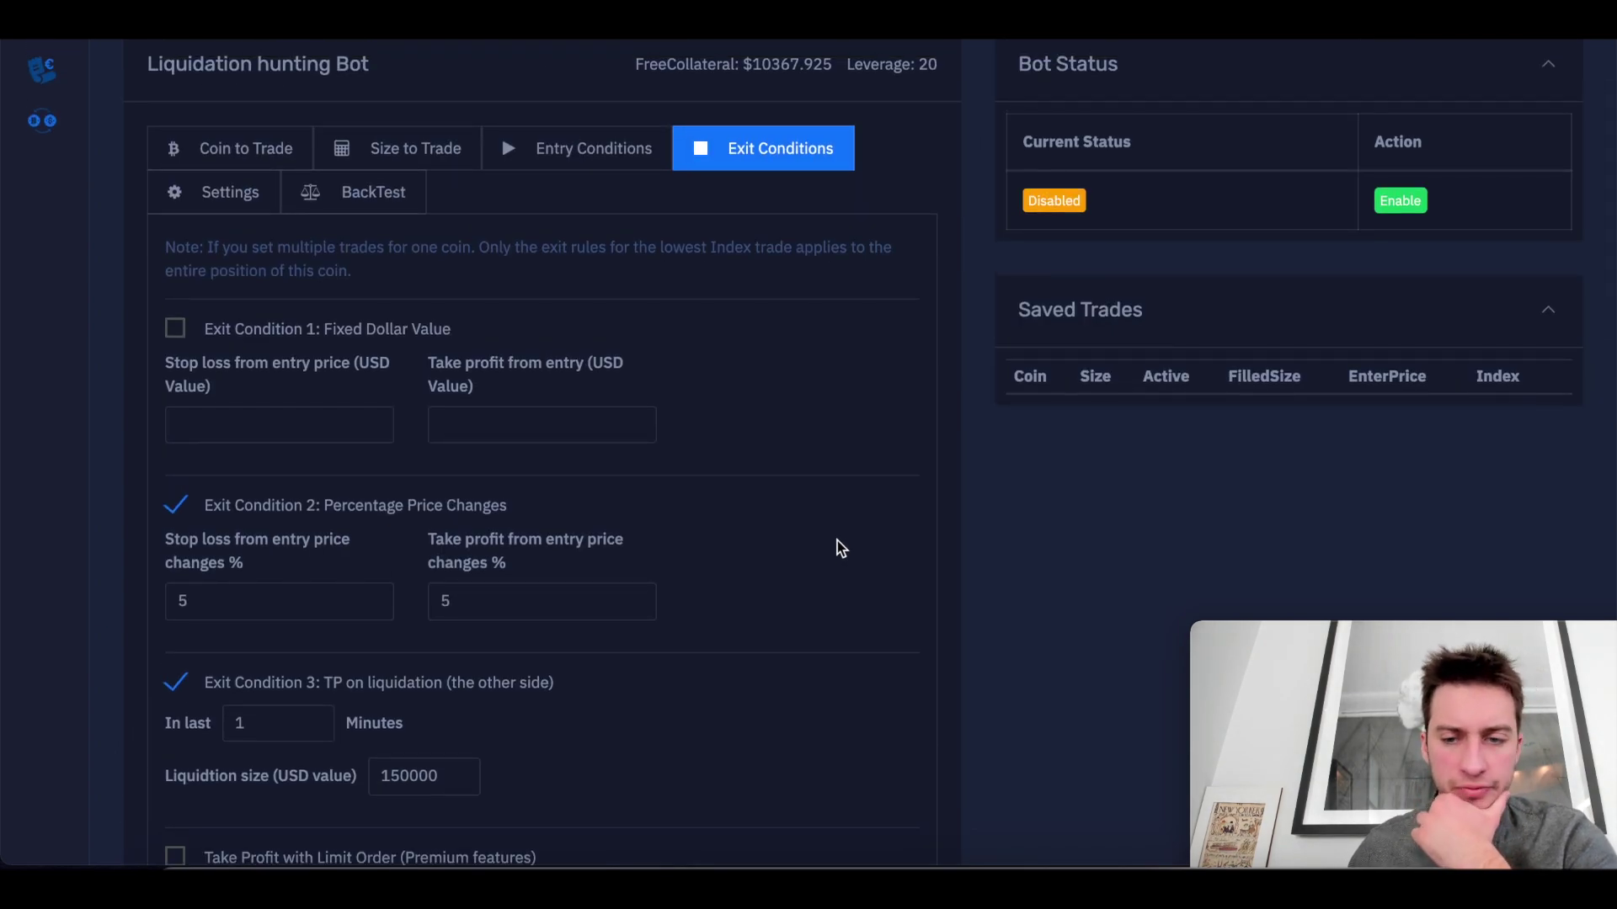
scroll(837, 541, down, 1)
Set the trade rule index to 1 and save the XRP-PERP rule.
click(217, 157)
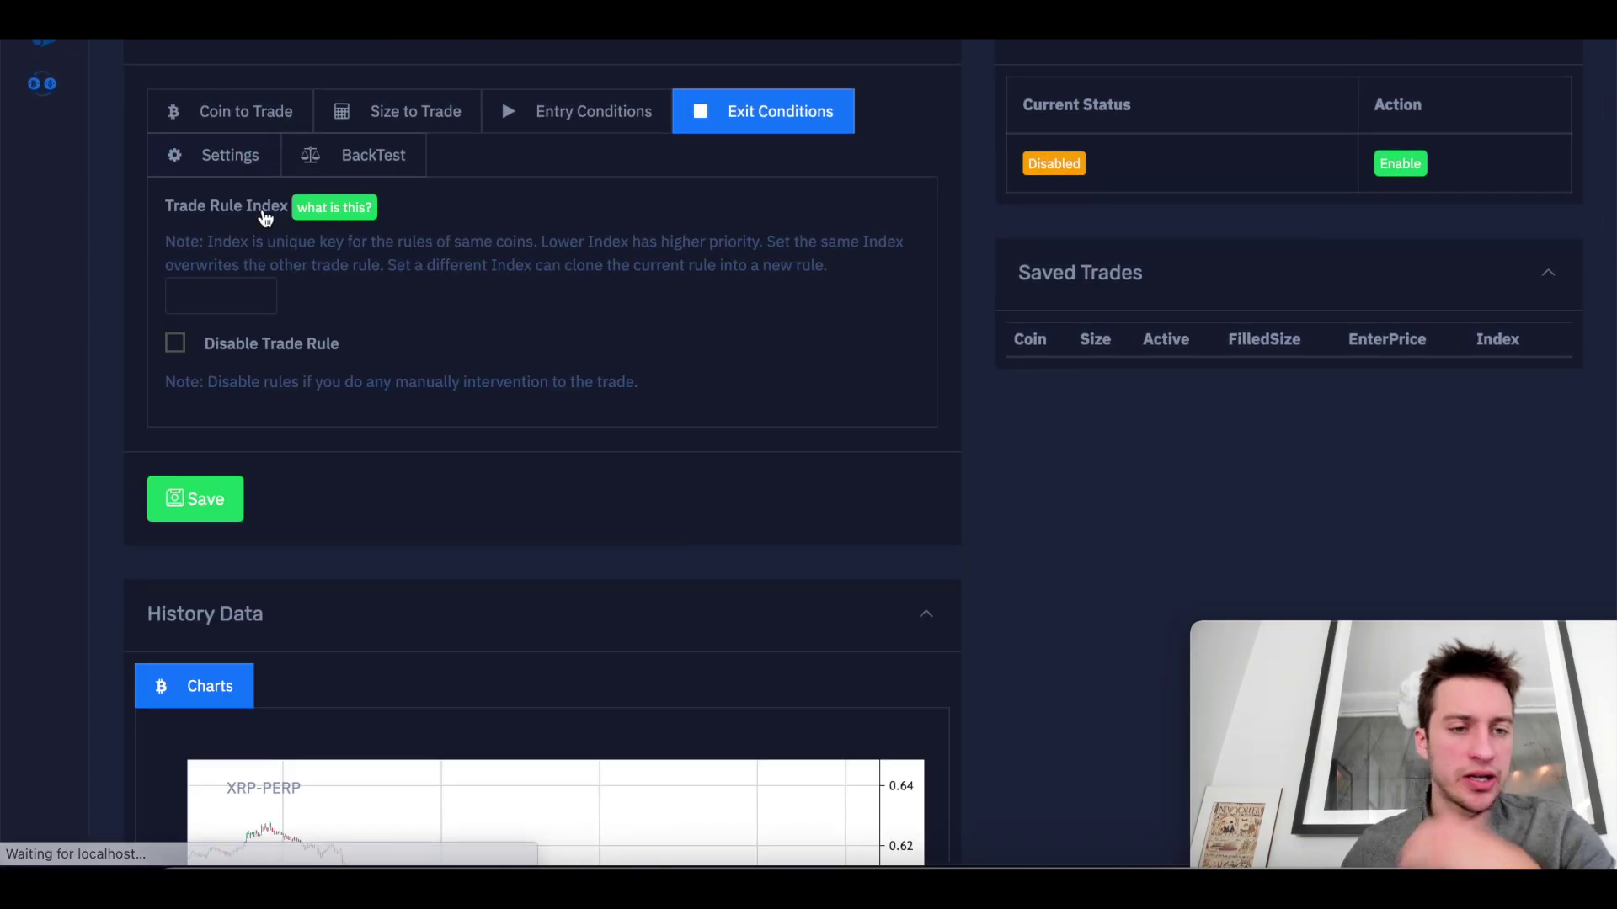
scroll(252, 227, down, 2)
click(178, 155)
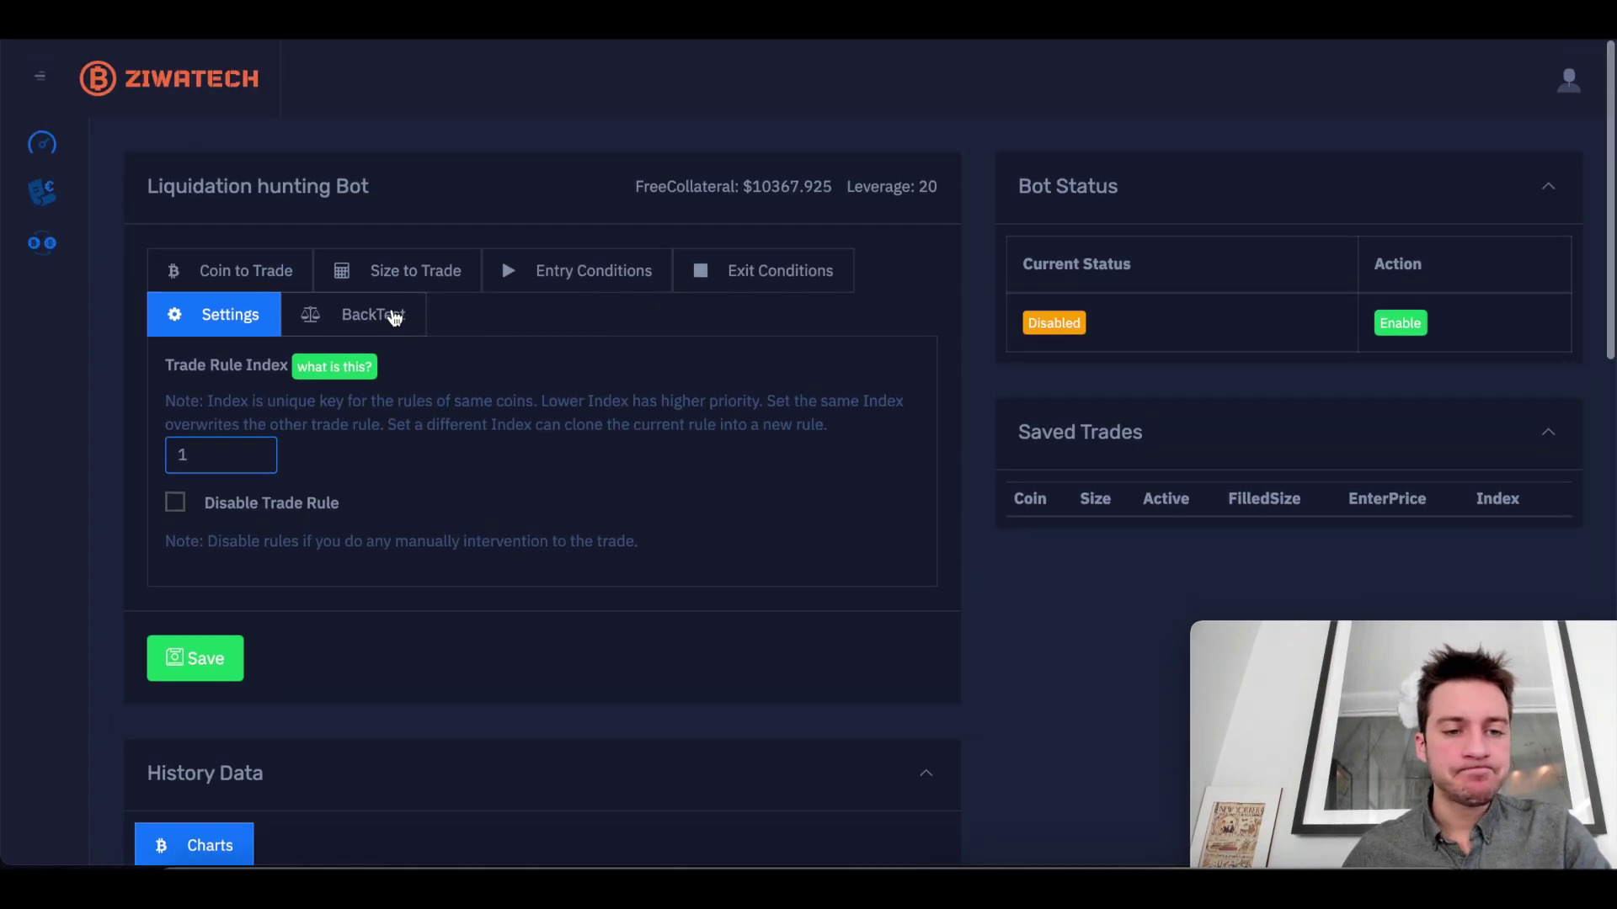
click(394, 317)
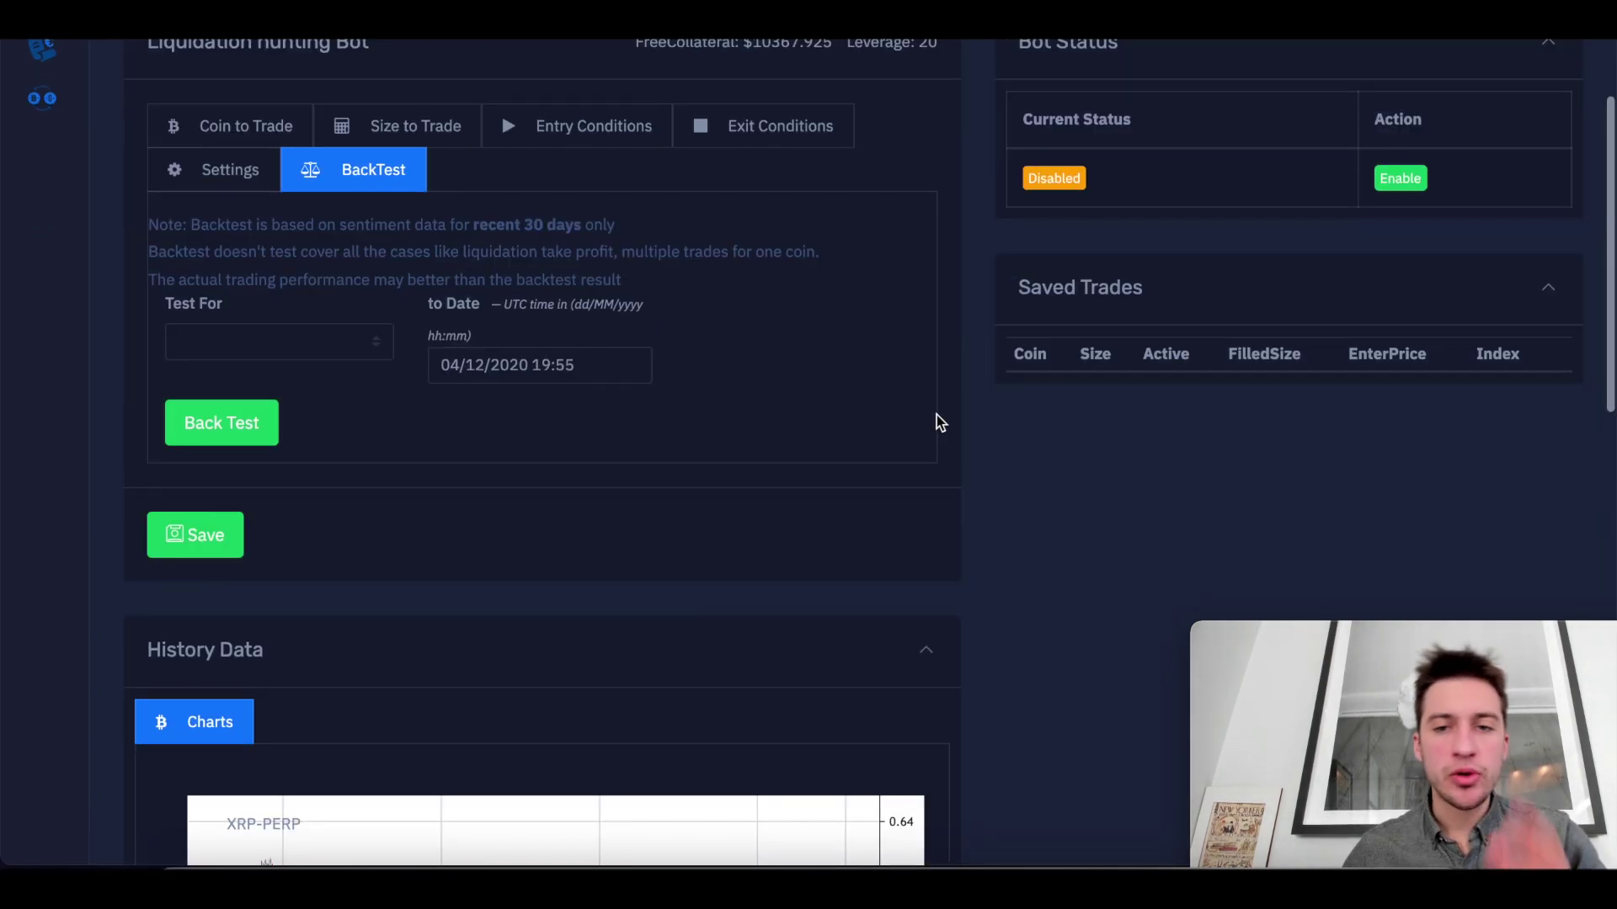
click(202, 538)
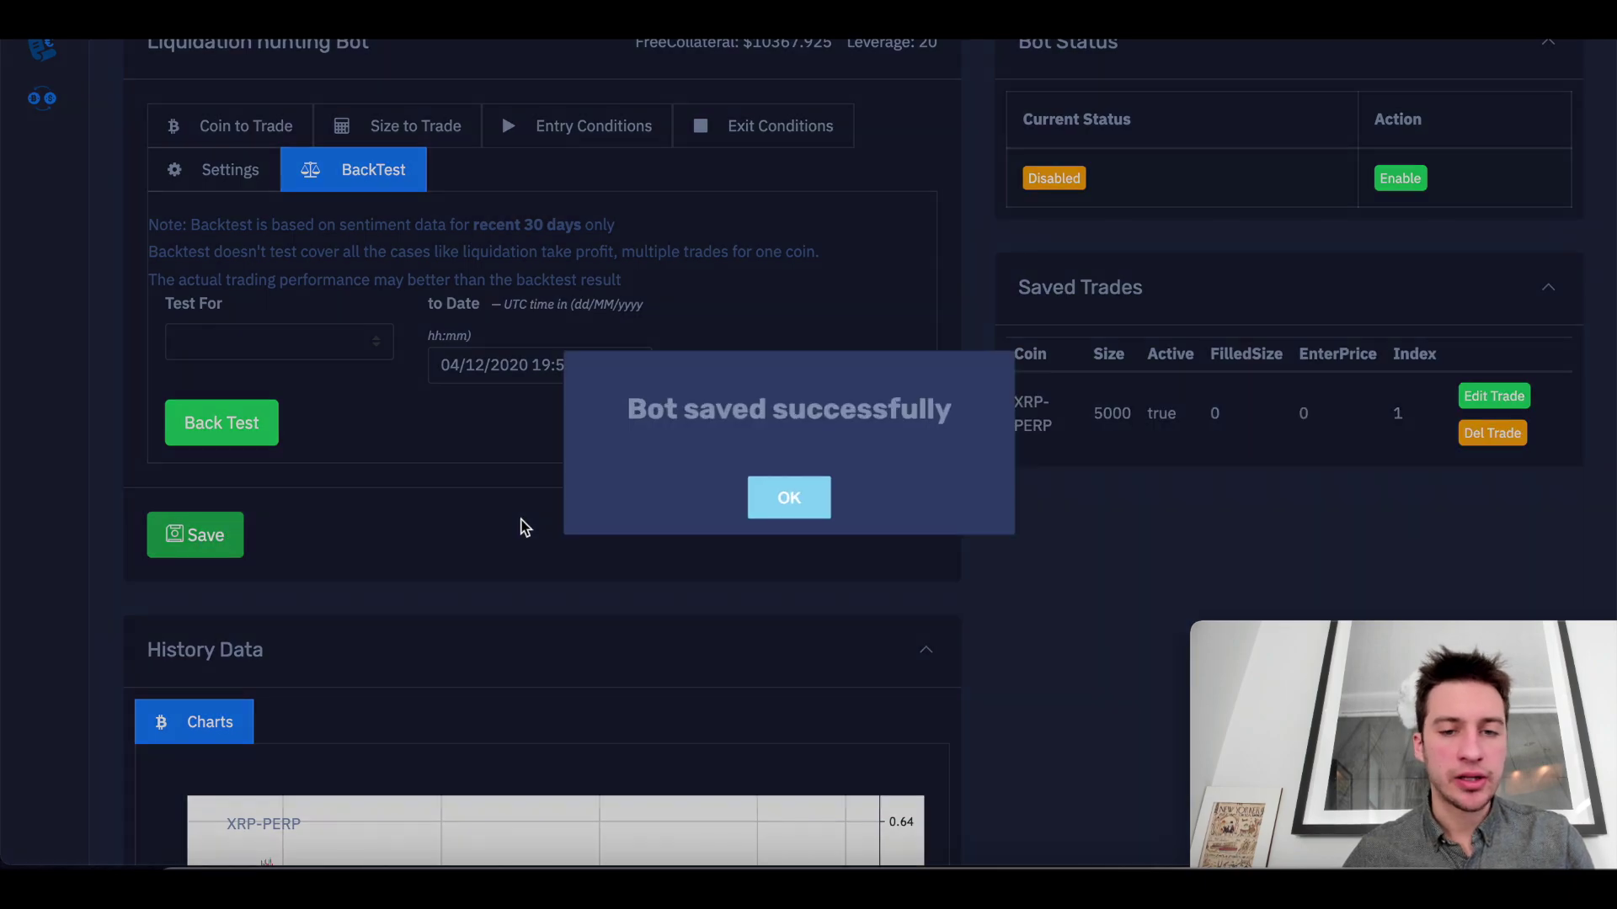
click(825, 504)
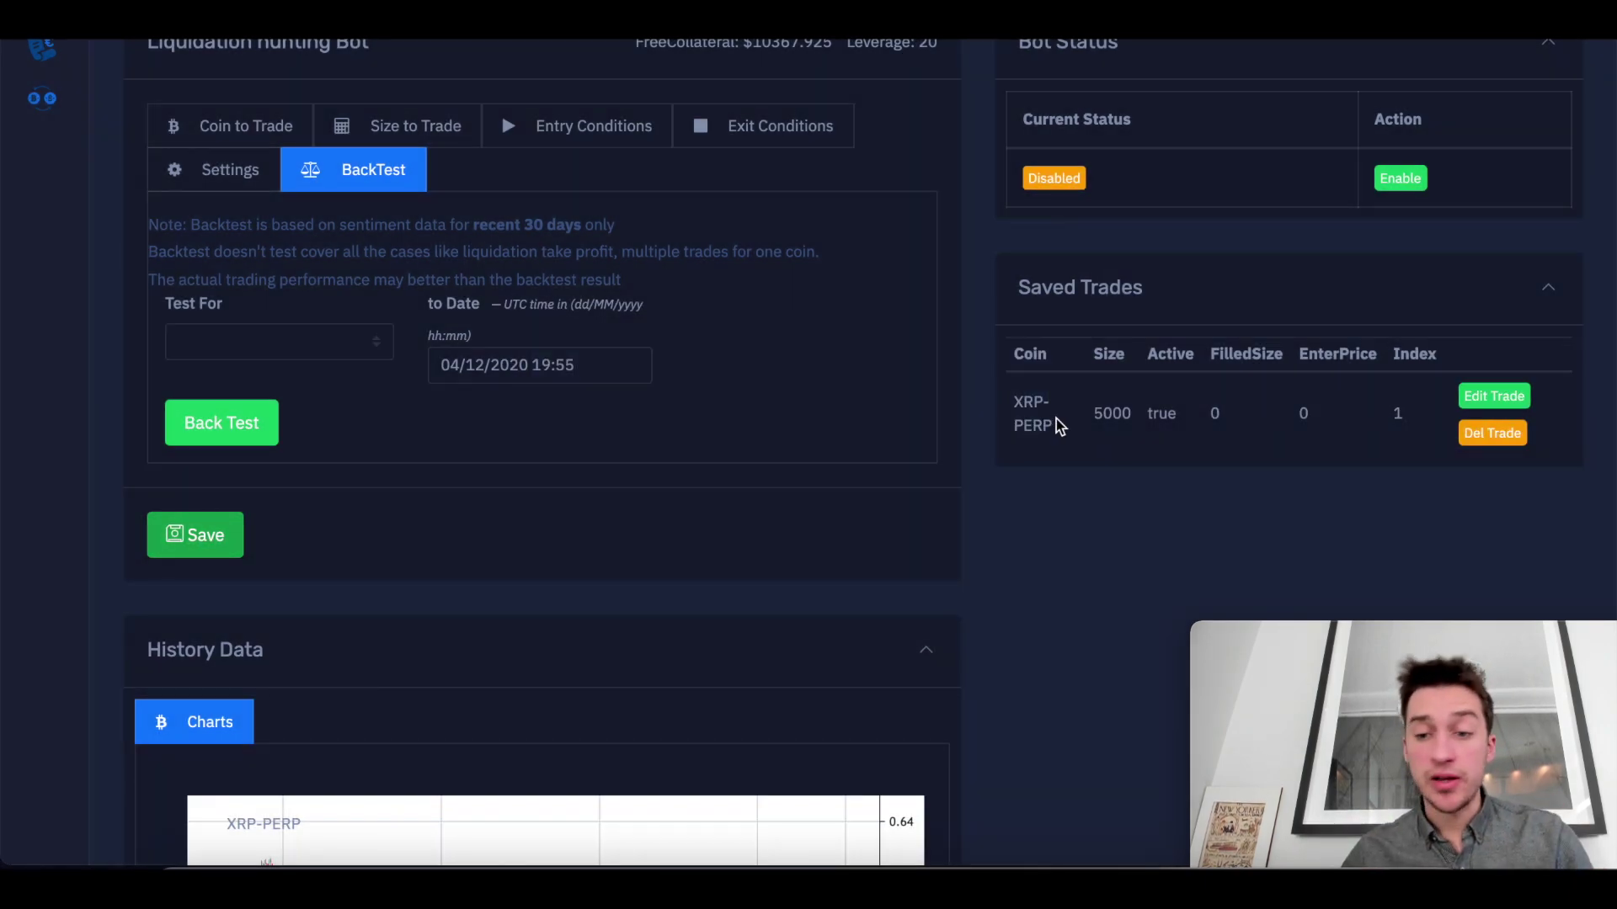
Reopen the saved XRP-PERP rule for editing and bring up the backtest durations.
click(1493, 396)
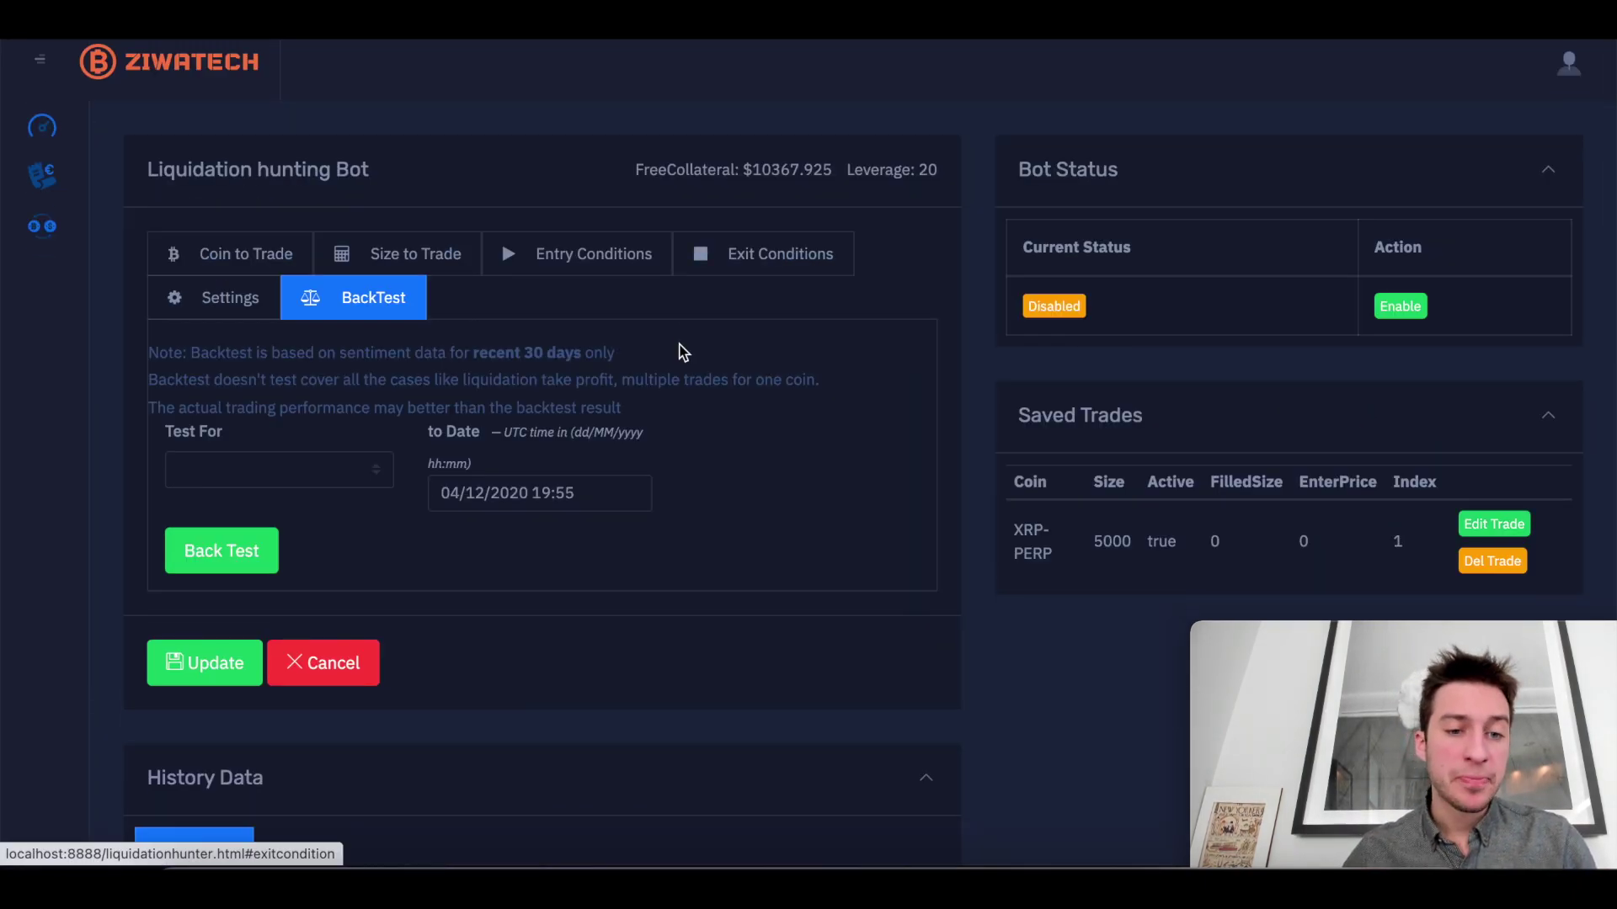
scroll(590, 352, down, 2)
click(327, 379)
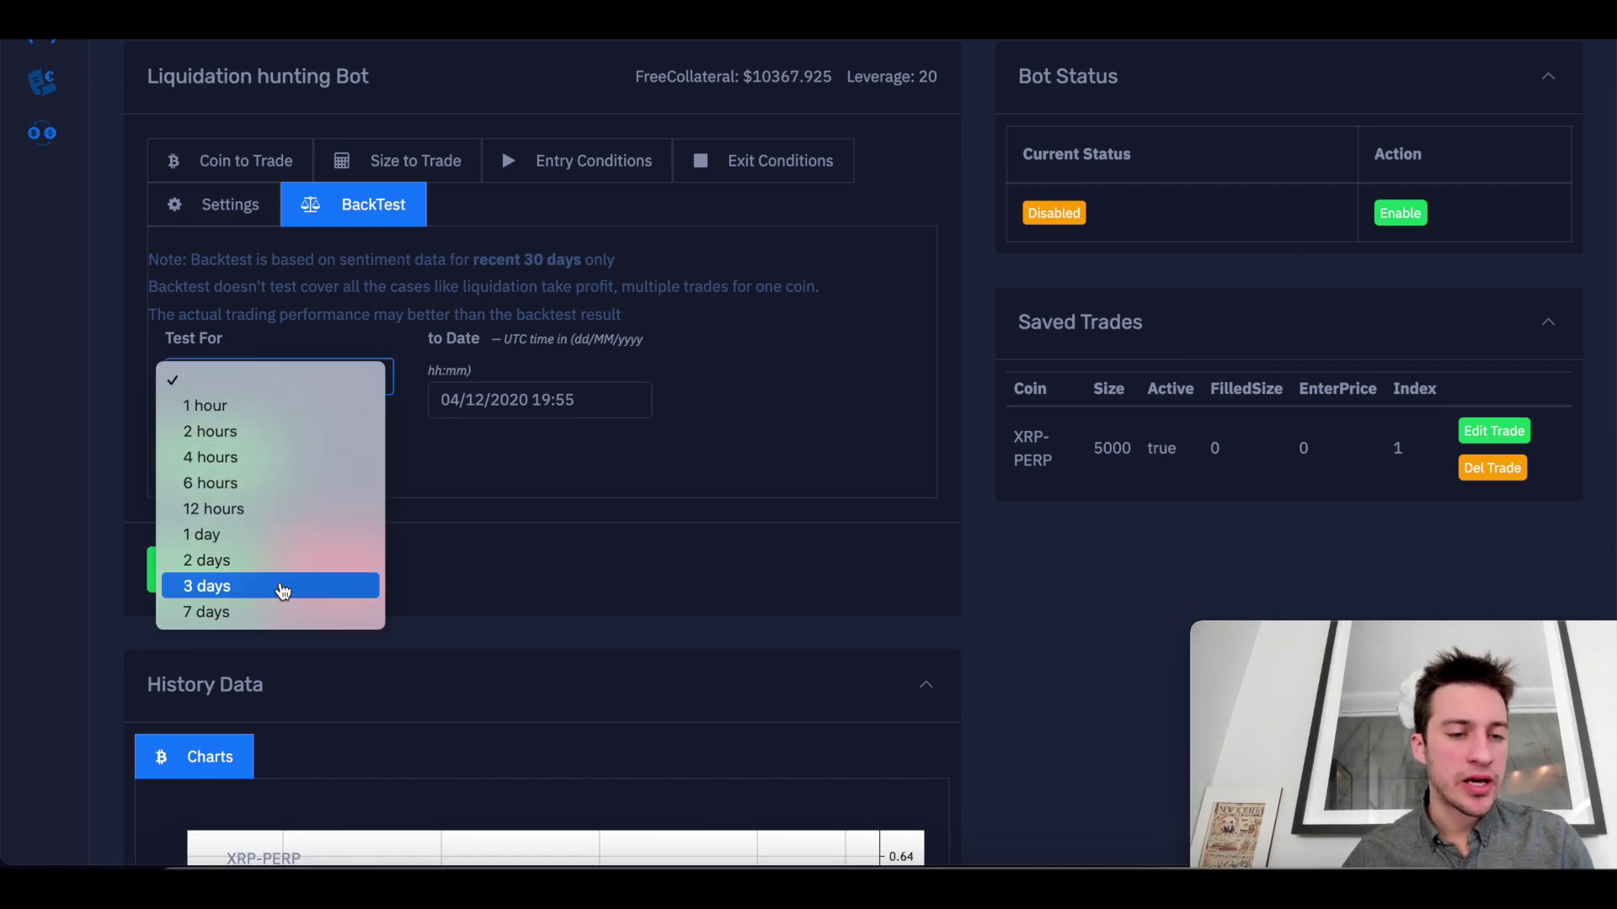
Run a 3-day backtest and read the summary: 4 trades, 3 wins, 461.7 profit, 14.52% return.
click(282, 586)
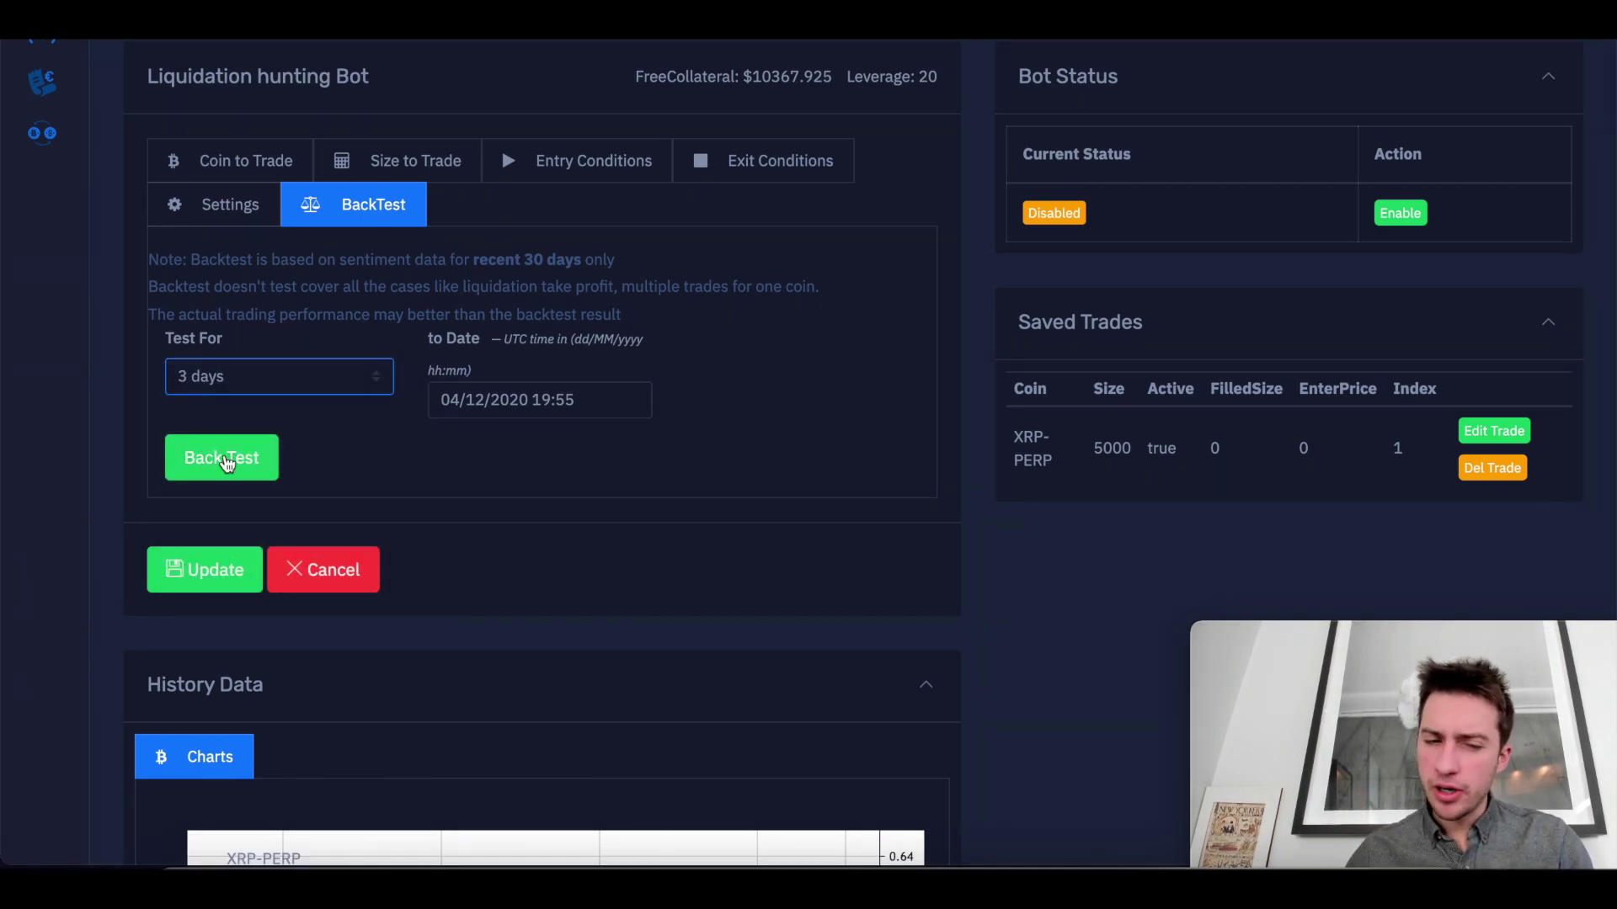
click(221, 460)
scroll(908, 458, down, 3)
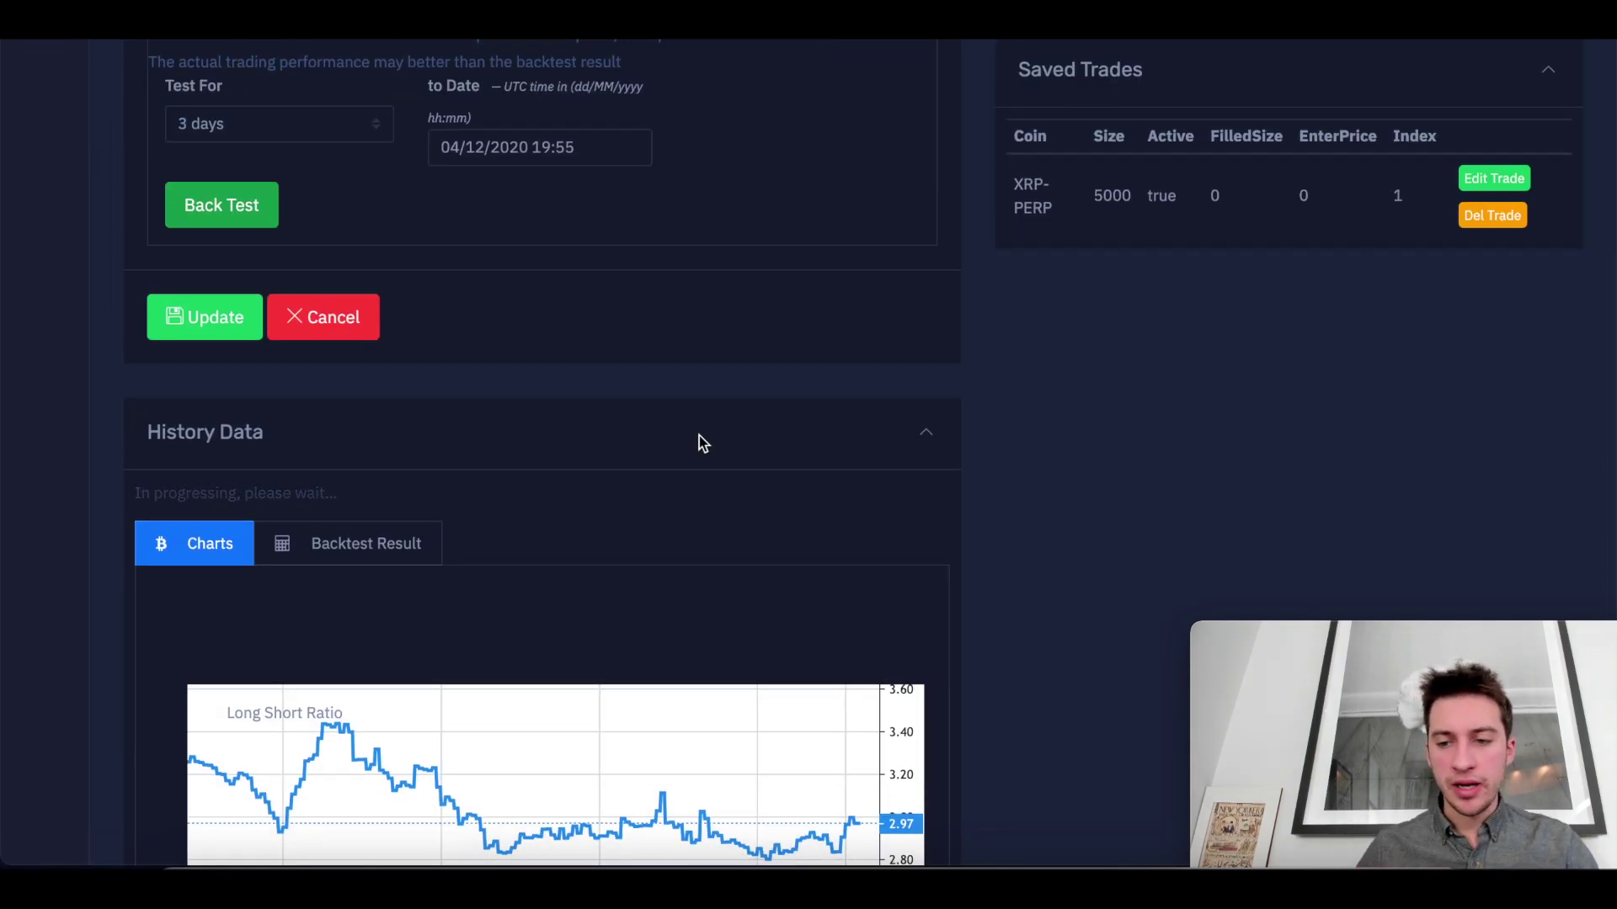
click(421, 548)
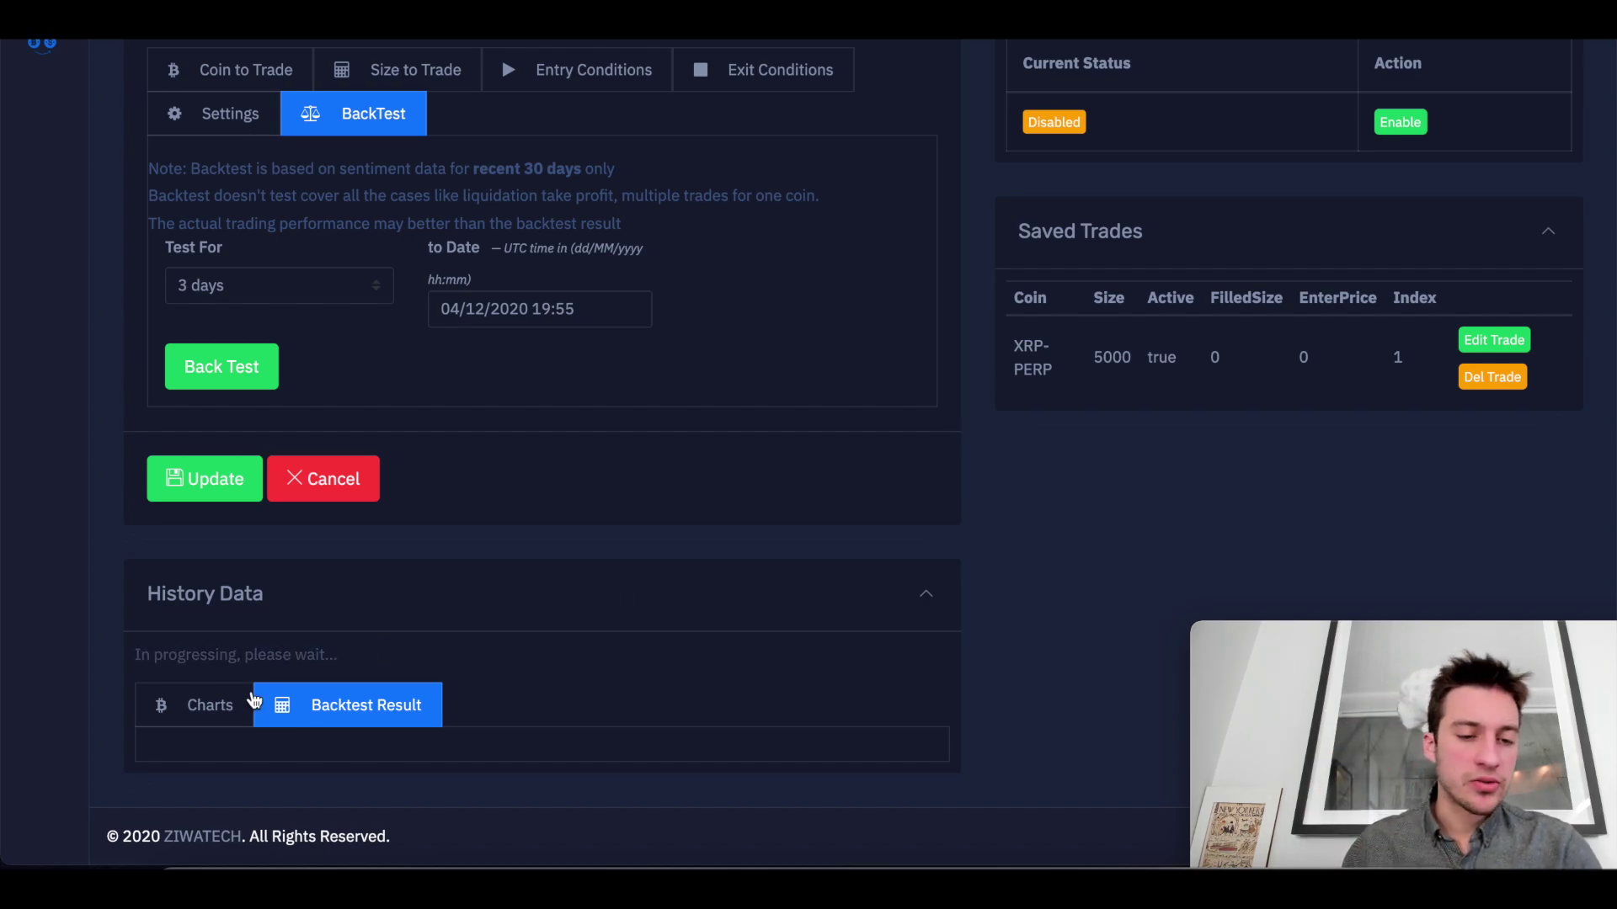
scroll(917, 624, down, 10)
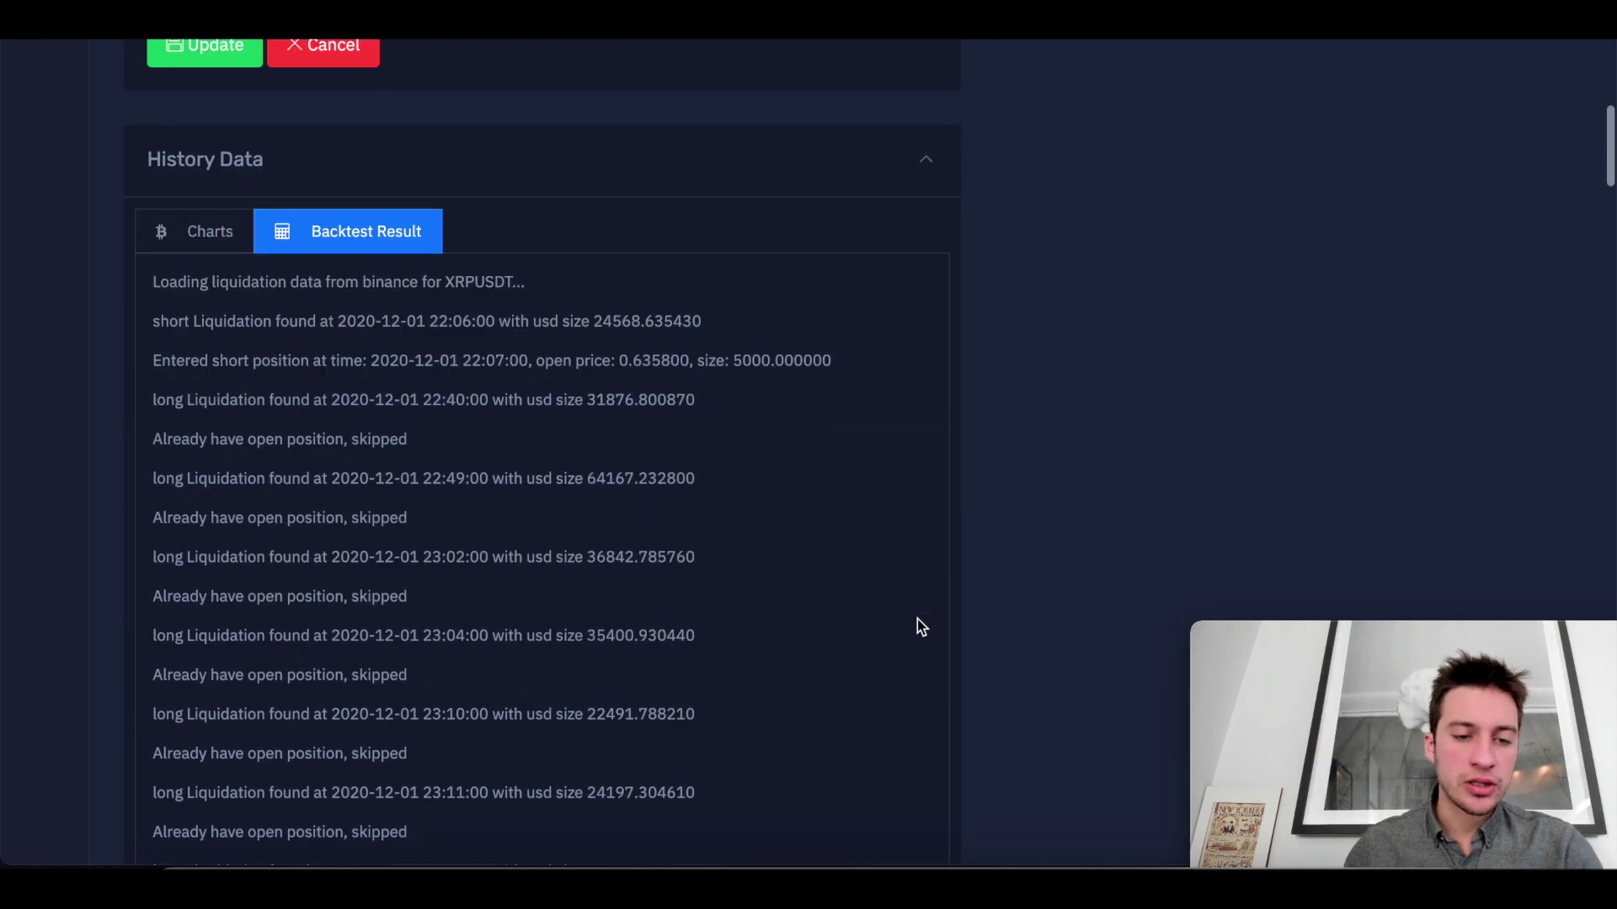
scroll(917, 619, down, 15)
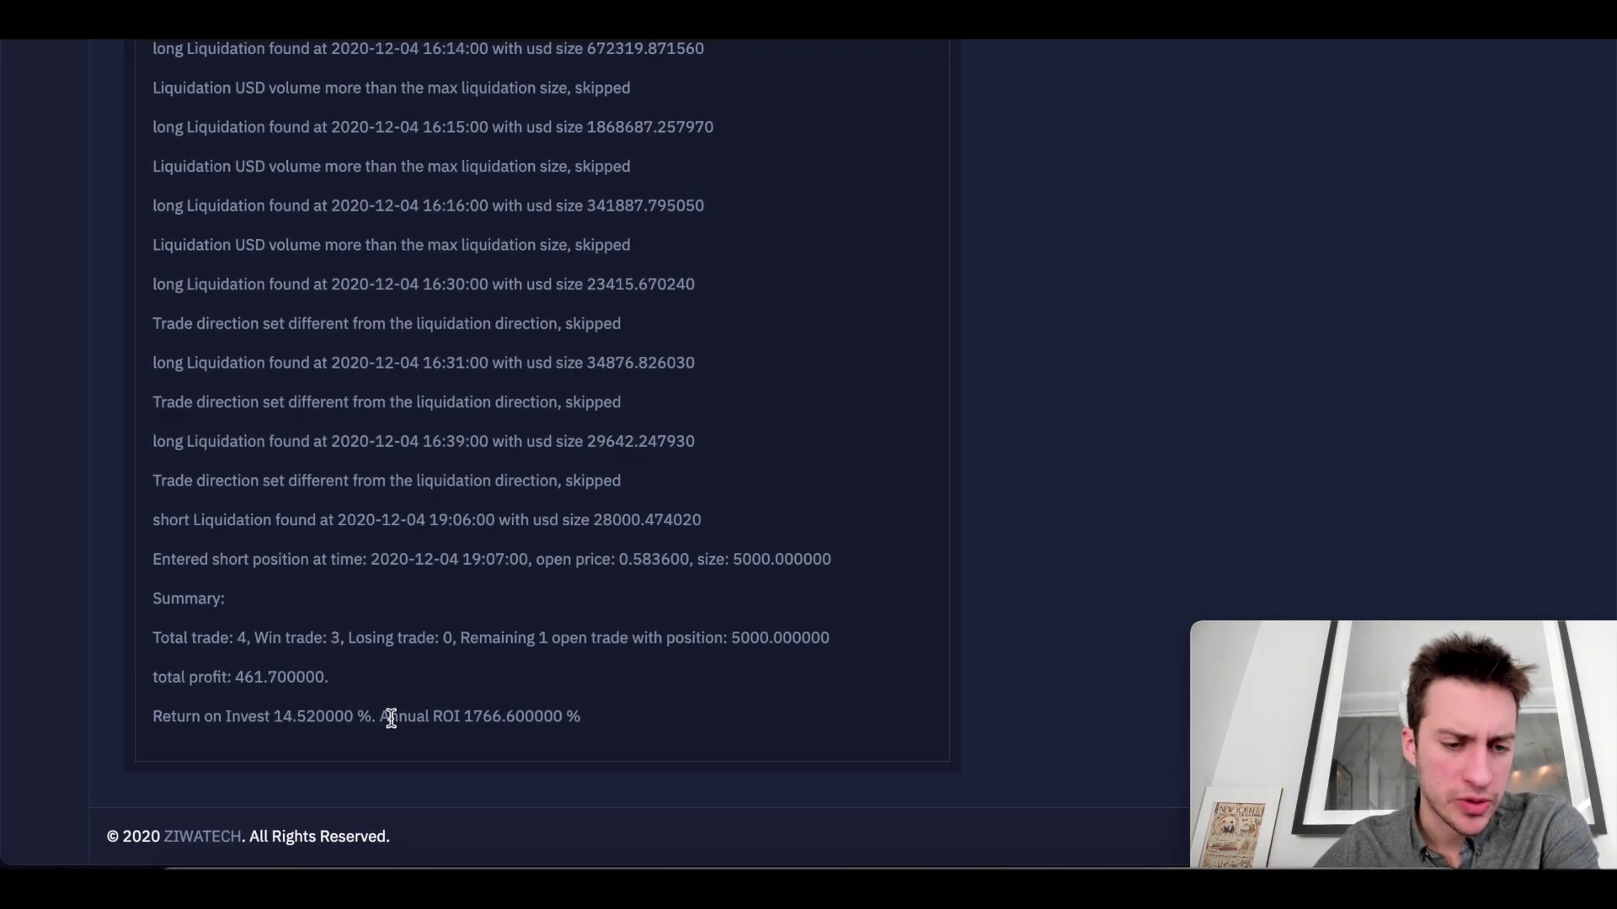
scroll(956, 483, up, 3)
scroll(961, 489, up, 20)
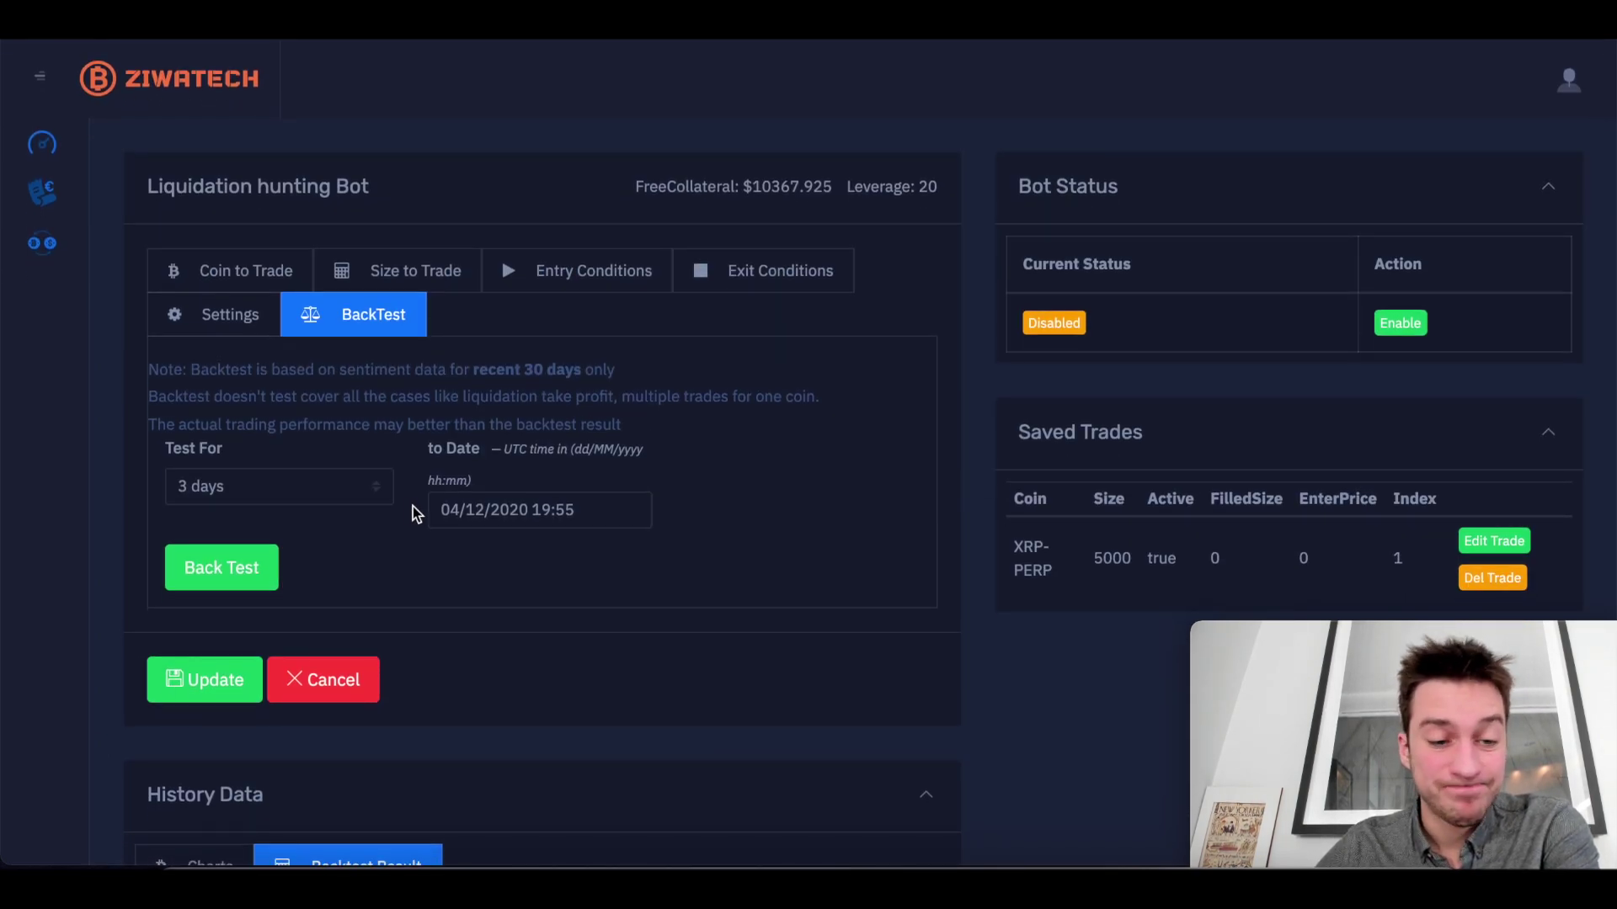
Rerun the backtest over 6 hours: 2 trades, 1 win, 149.25 profit, 5% return.
click(290, 476)
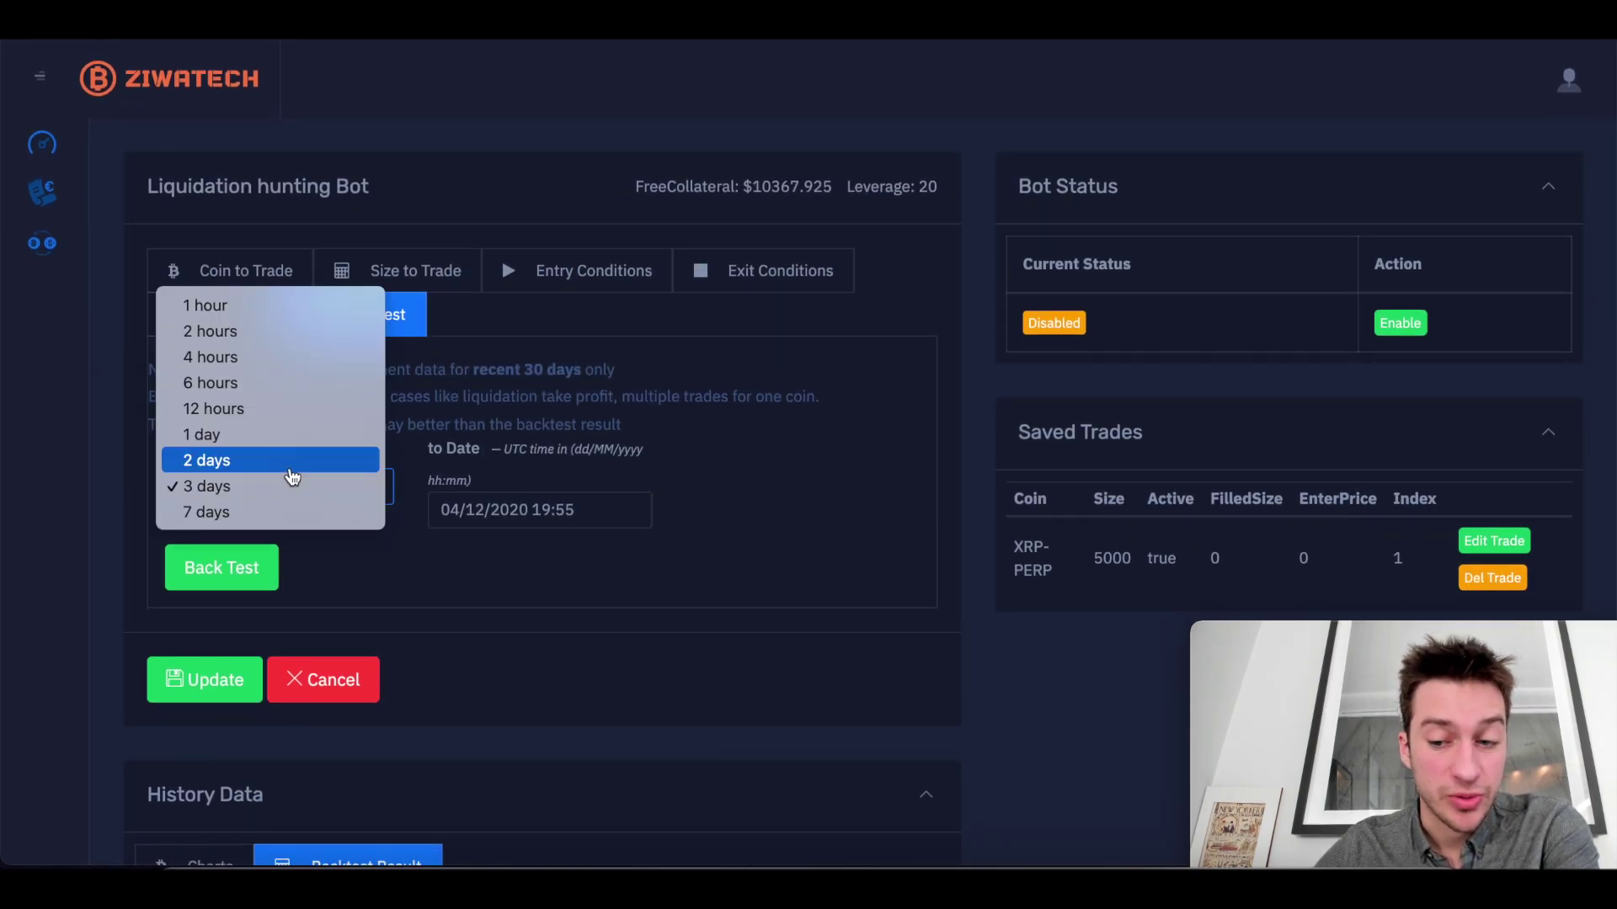
click(311, 383)
click(223, 569)
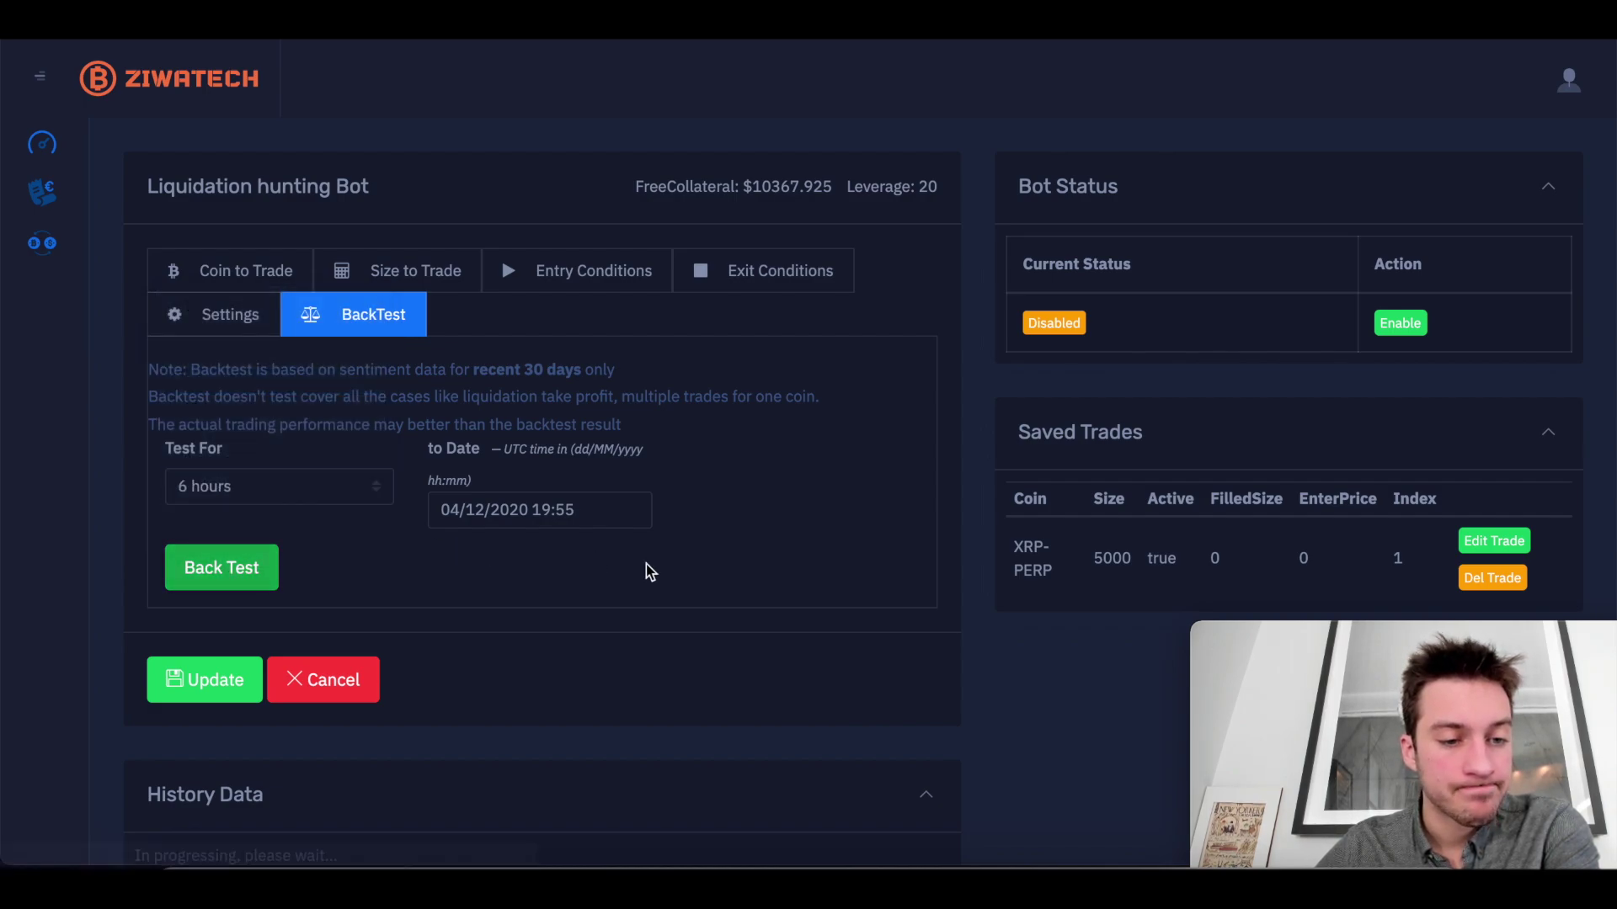
scroll(1029, 528, down, 3)
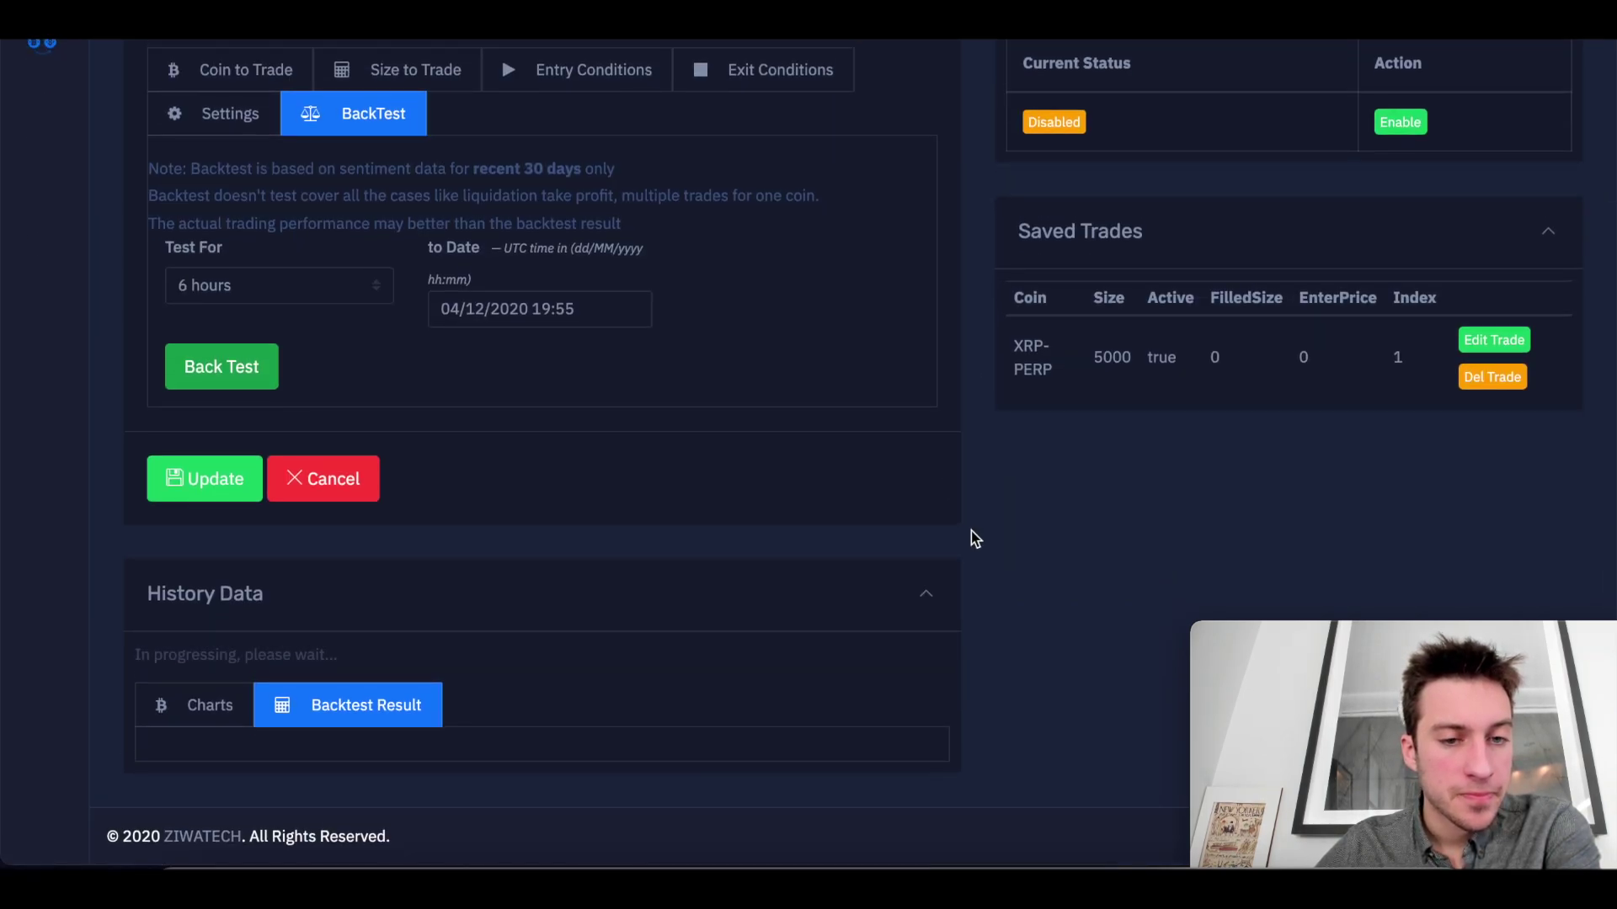
scroll(948, 479, down, 15)
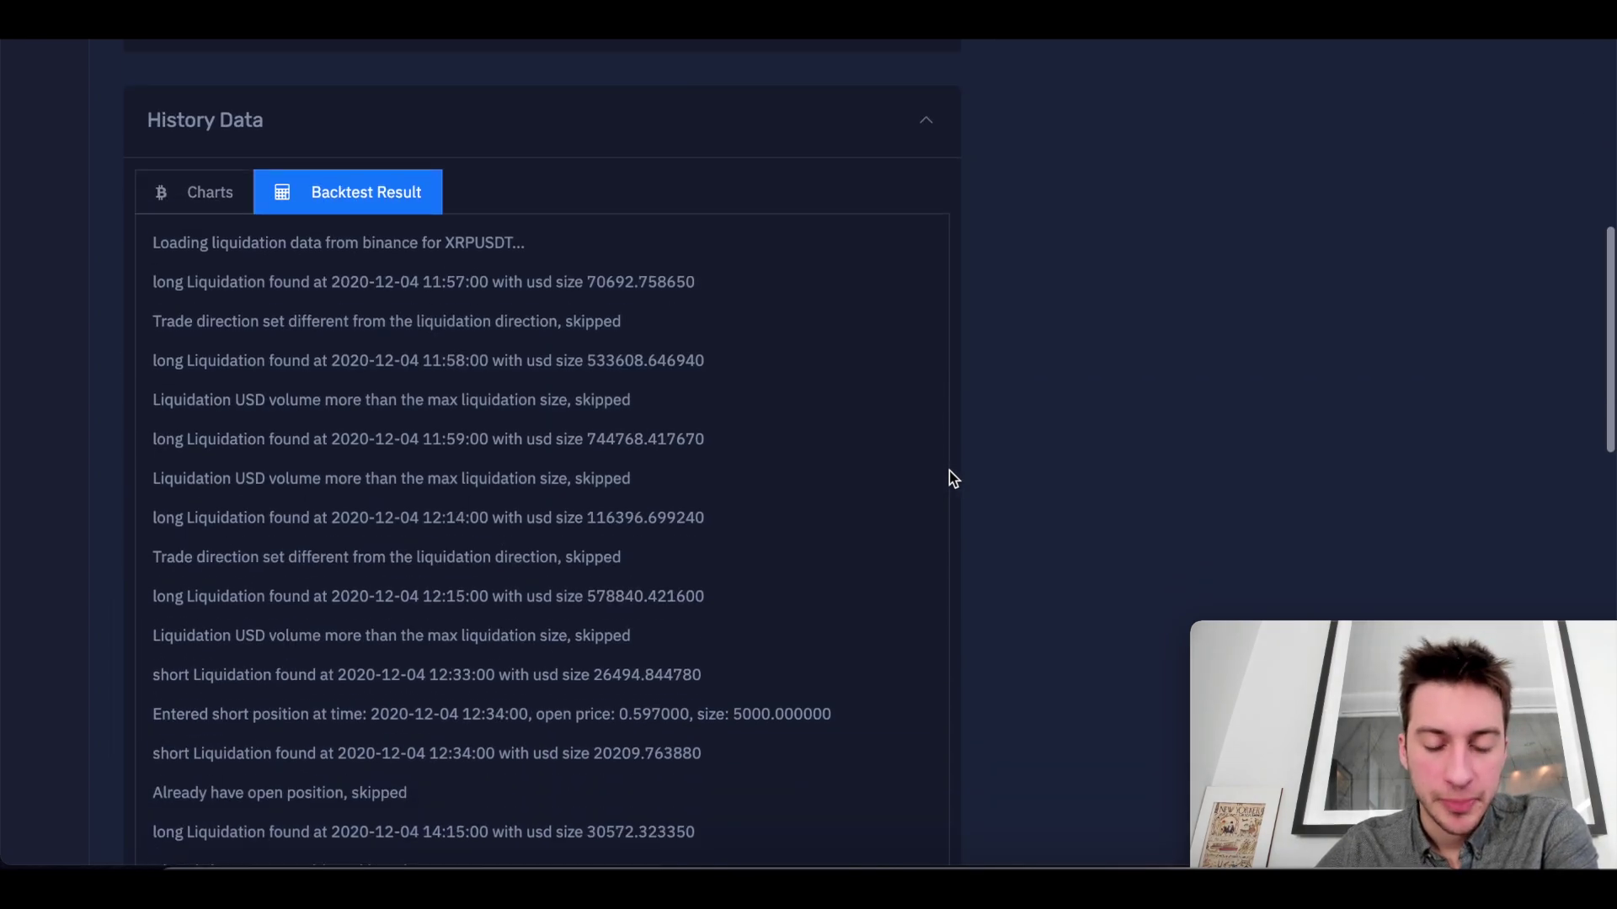
scroll(948, 478, down, 2)
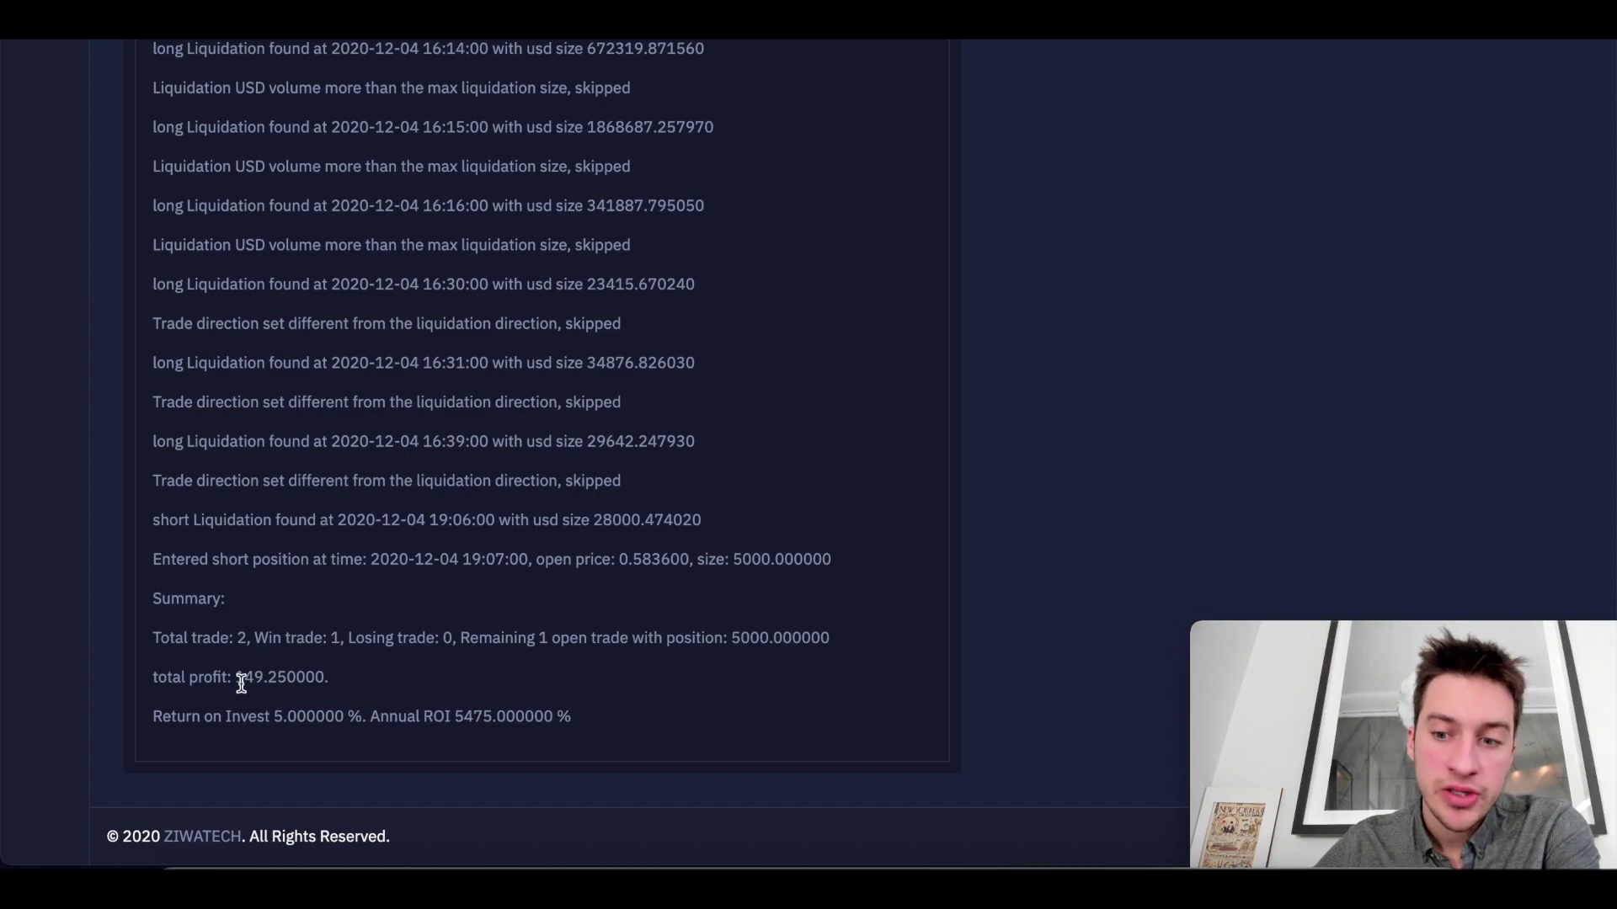
drag(217, 674, 335, 678)
click(886, 430)
scroll(890, 427, up, 1)
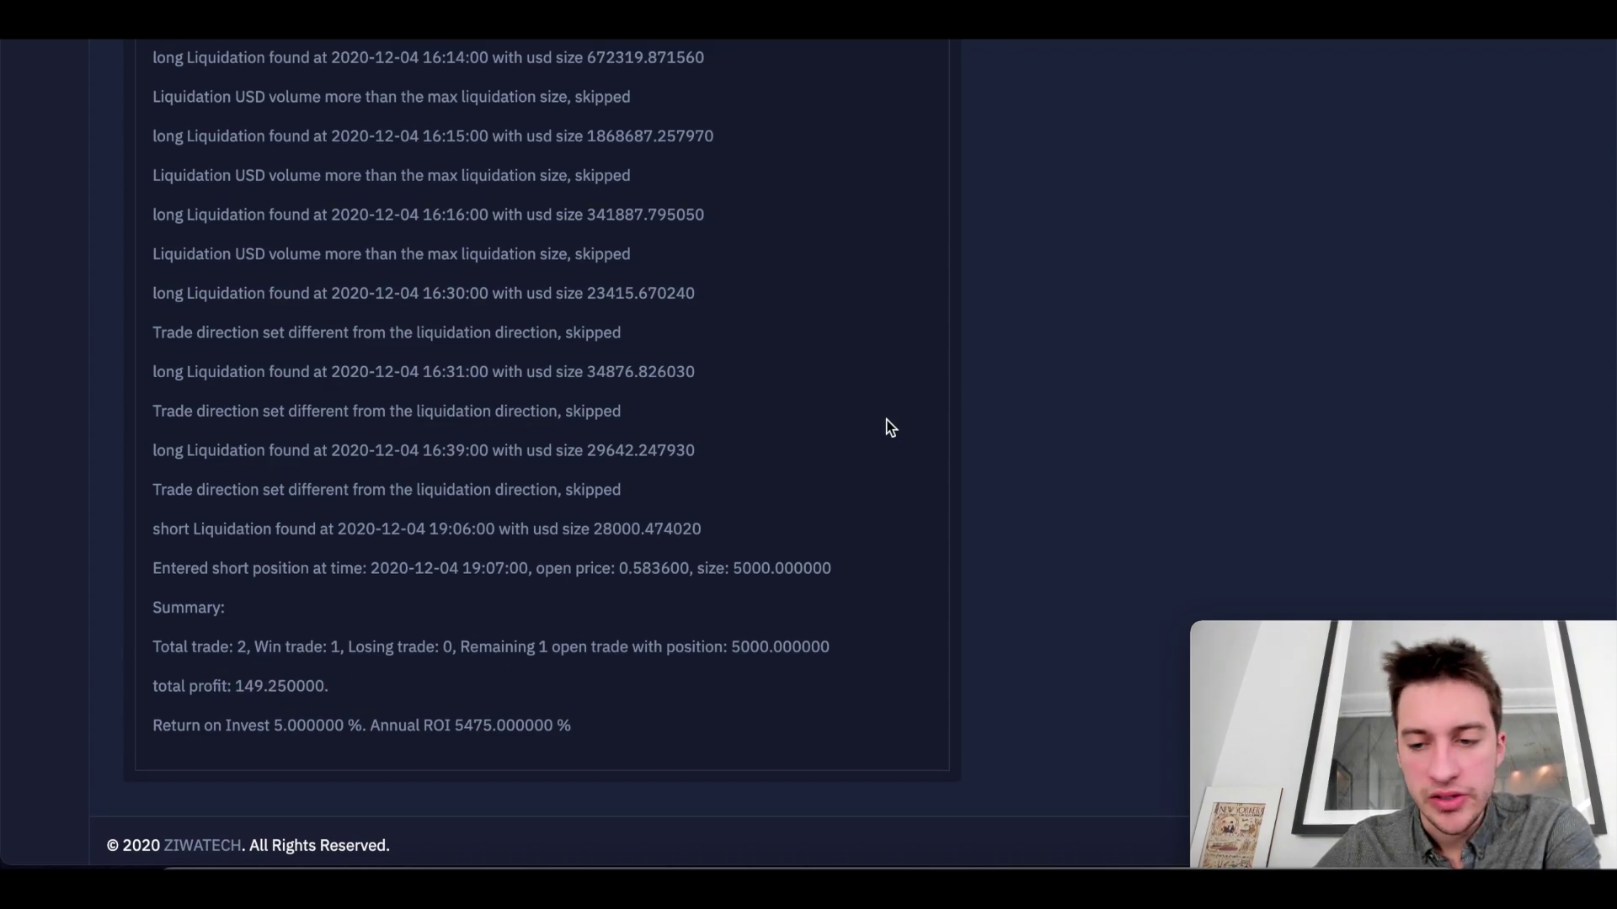
scroll(946, 368, up, 20)
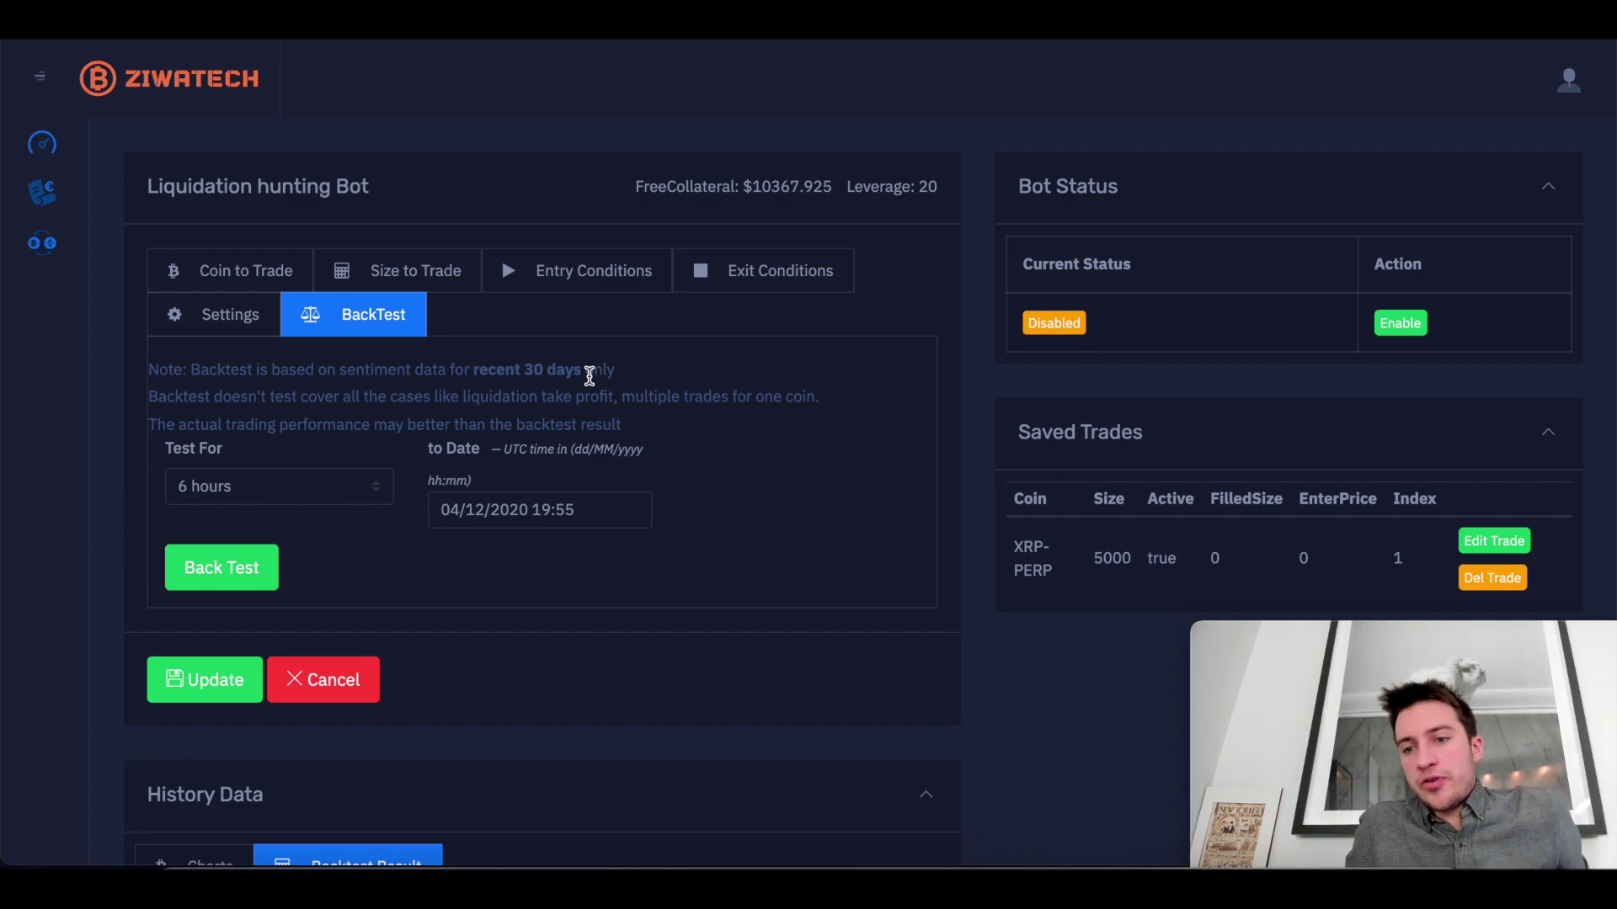
Review the exit settings: 5% stop loss, 5% take profit, 150000 USD liquidation trigger.
click(741, 270)
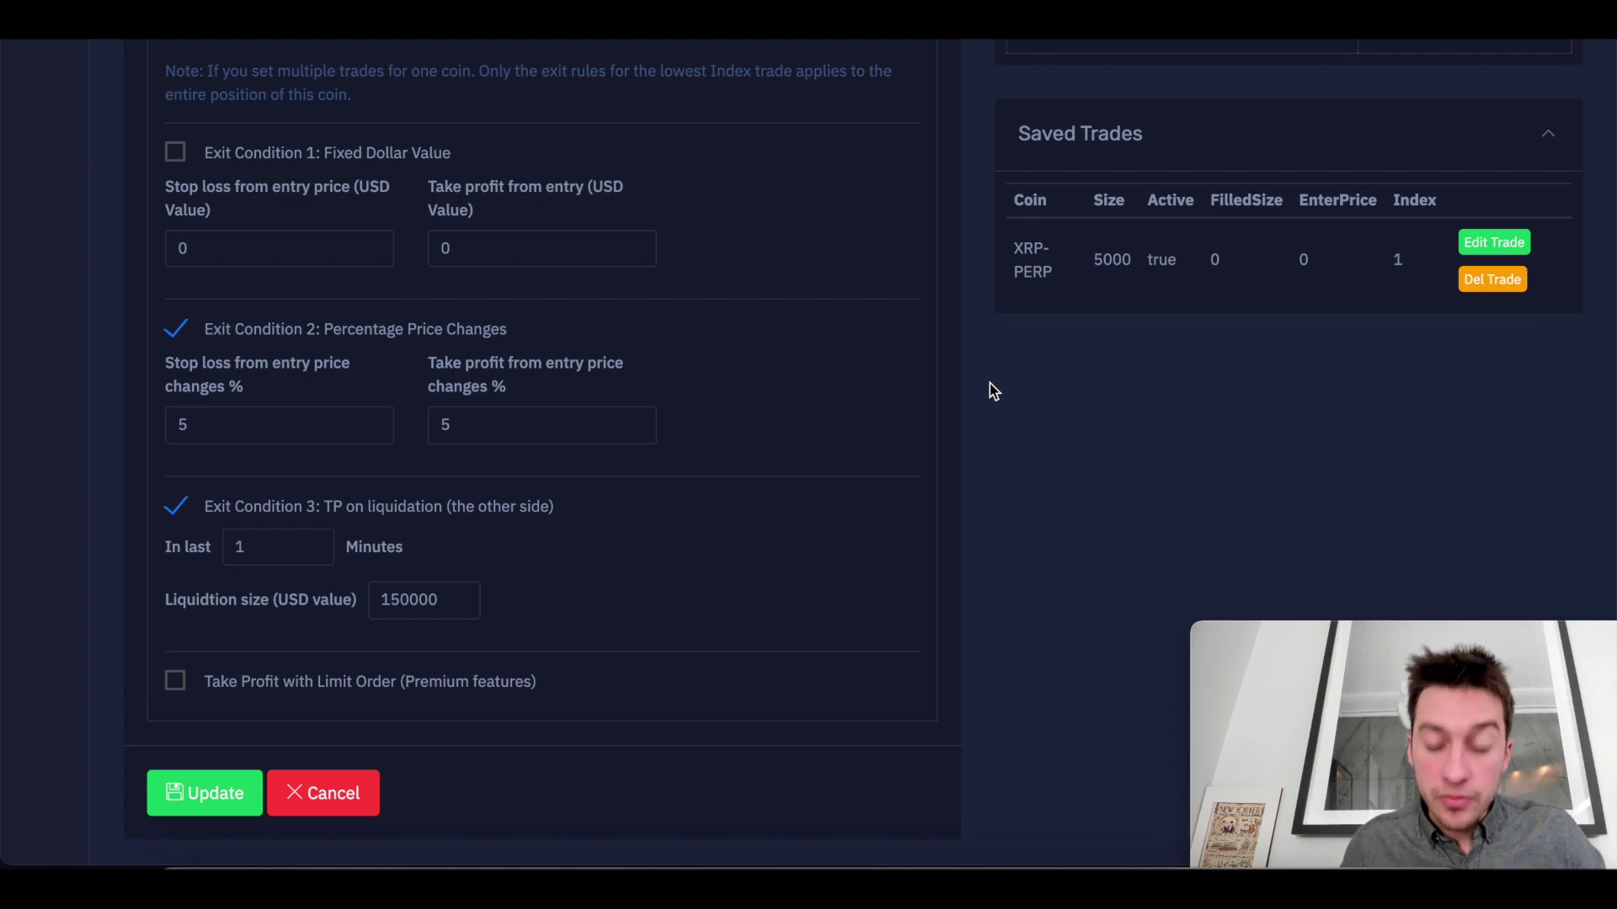
scroll(990, 386, up, 2)
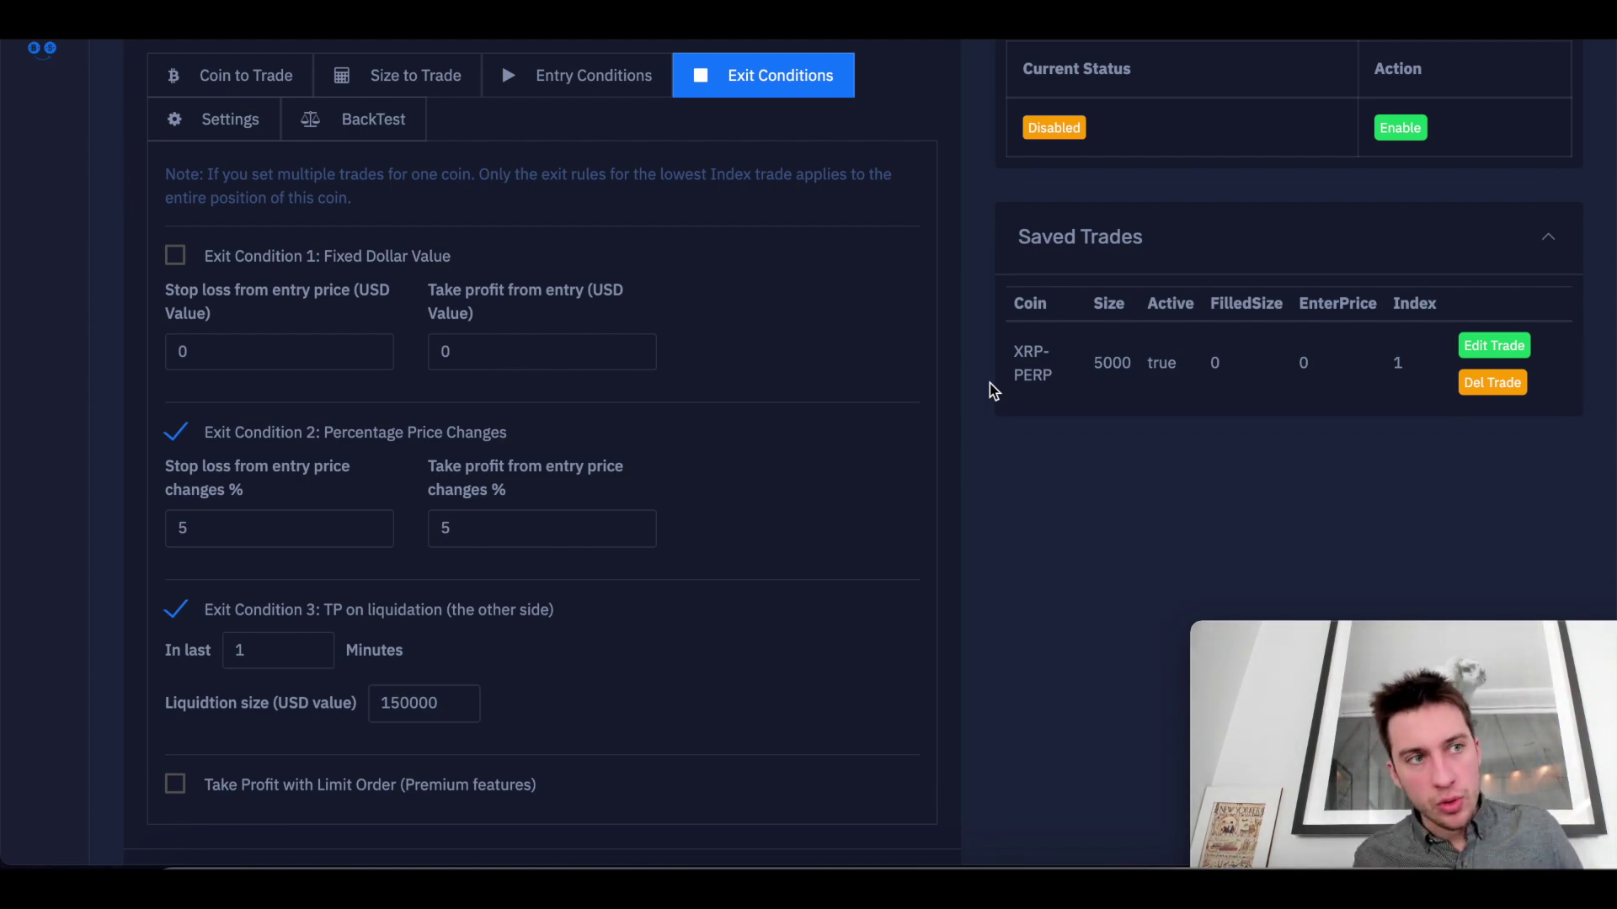
scroll(988, 382, up, 3)
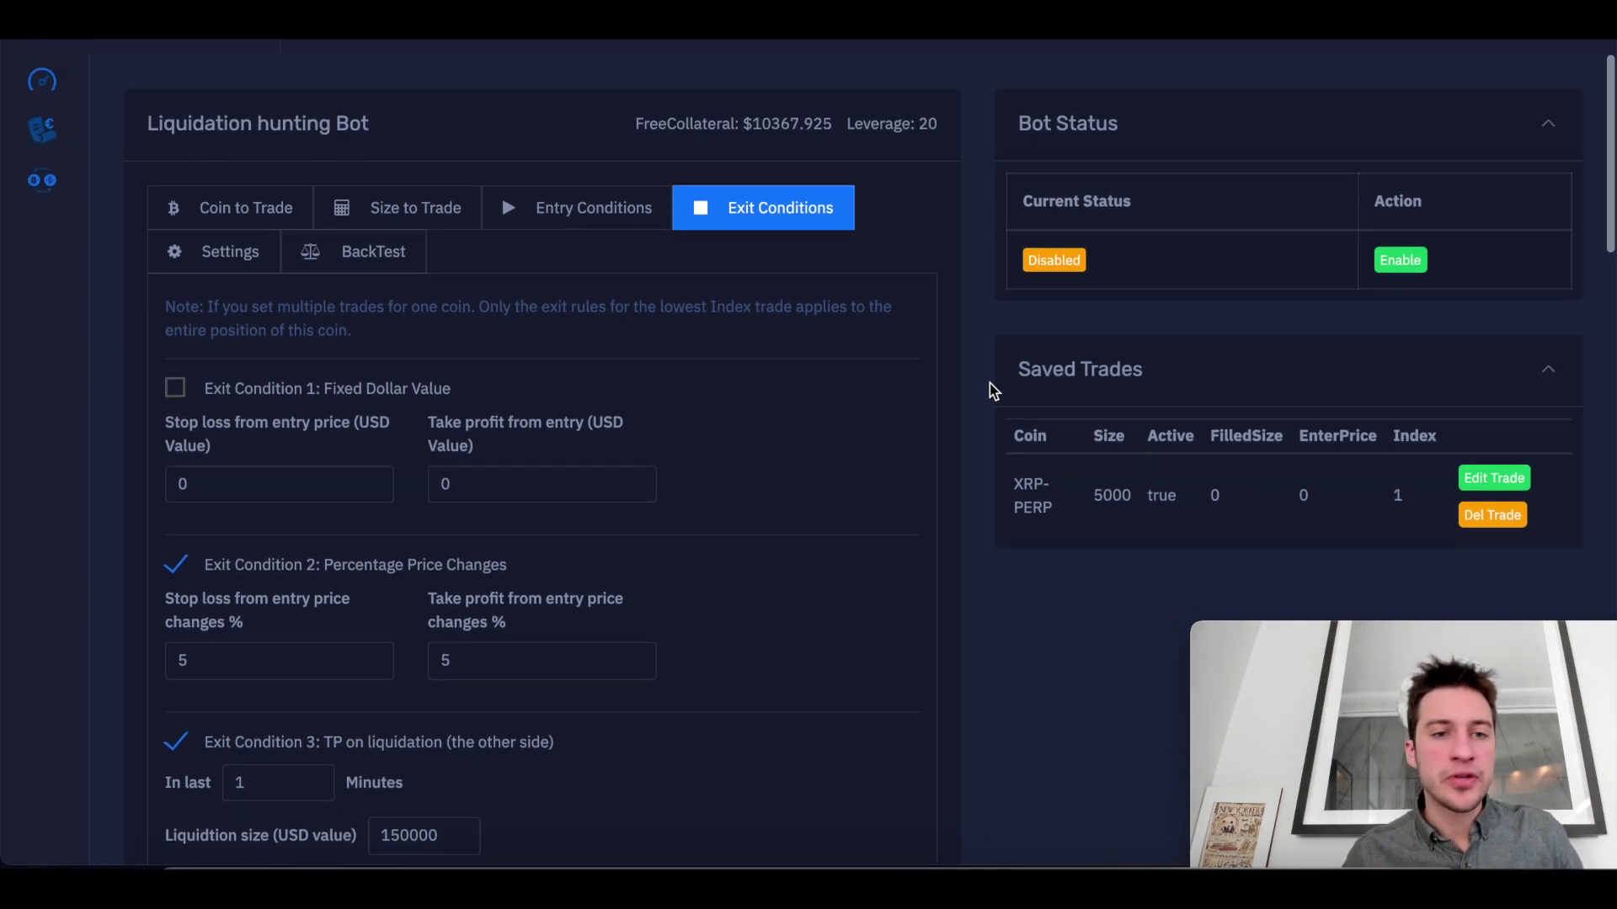
Switch the coin to BTC-PERP and trade in both long and short directions.
click(286, 314)
scroll(472, 191, down, 4)
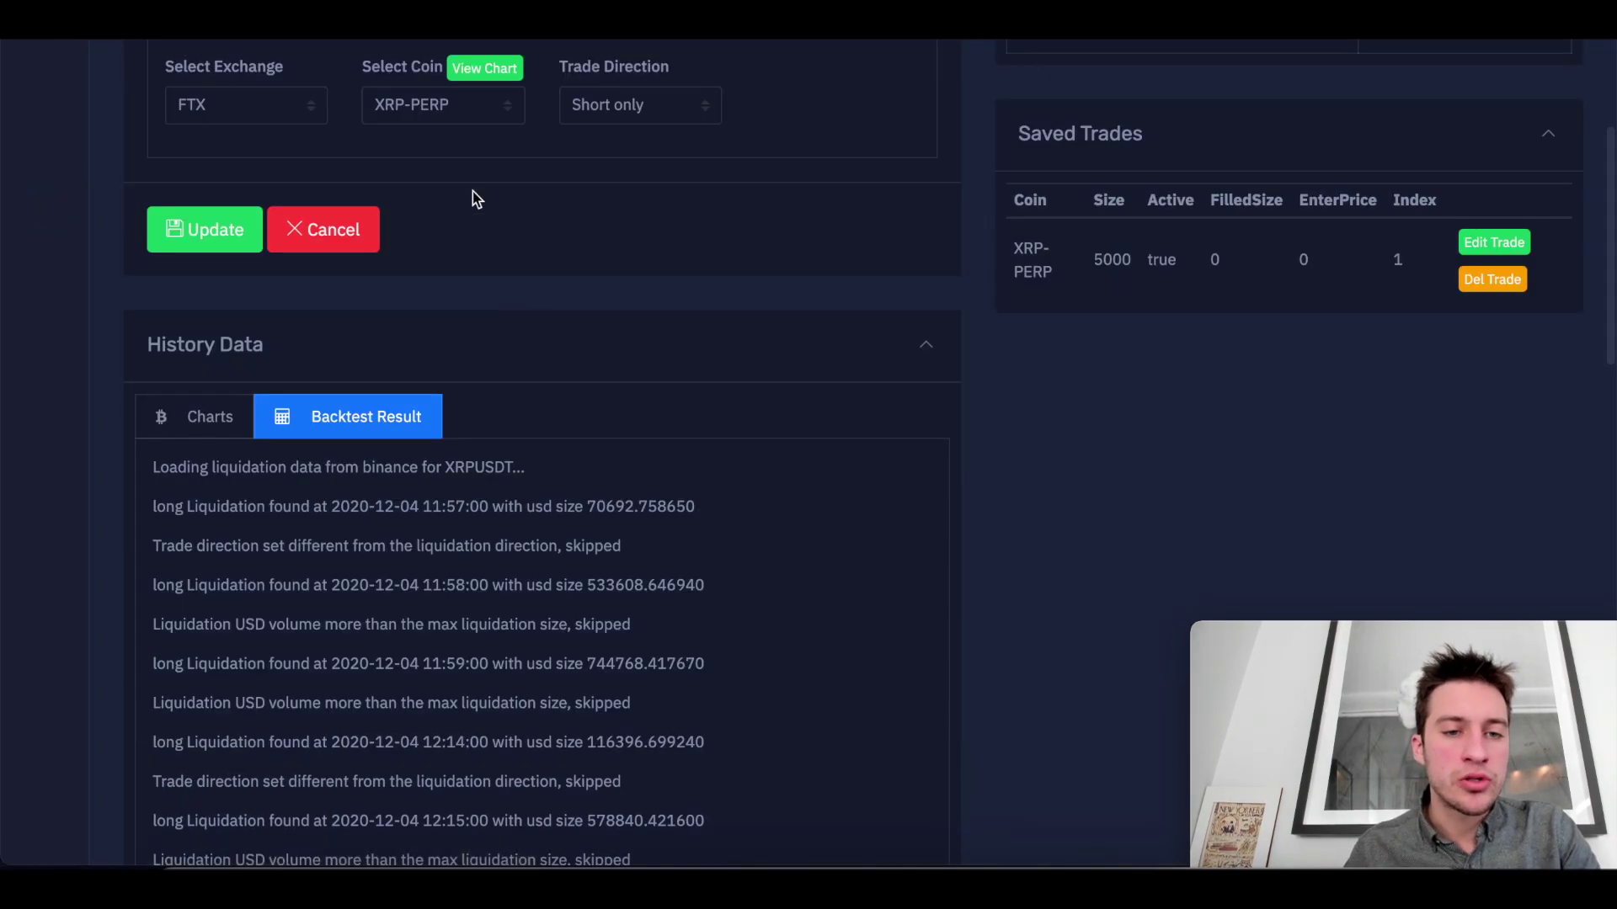
click(460, 107)
scroll(460, 113, up, 5)
click(474, 78)
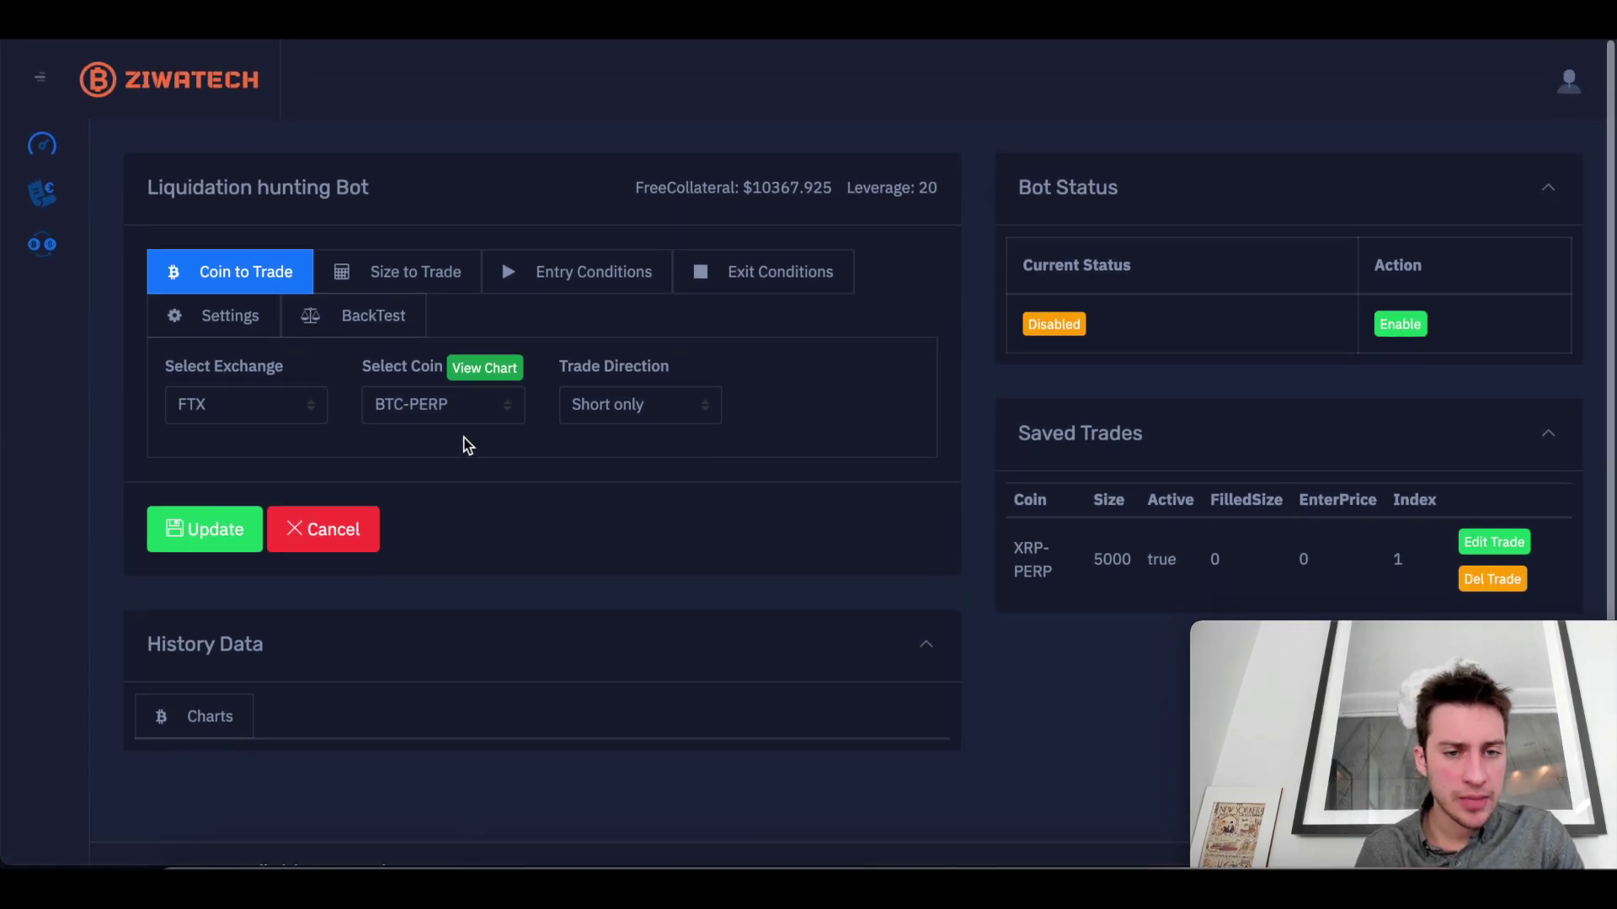
click(642, 405)
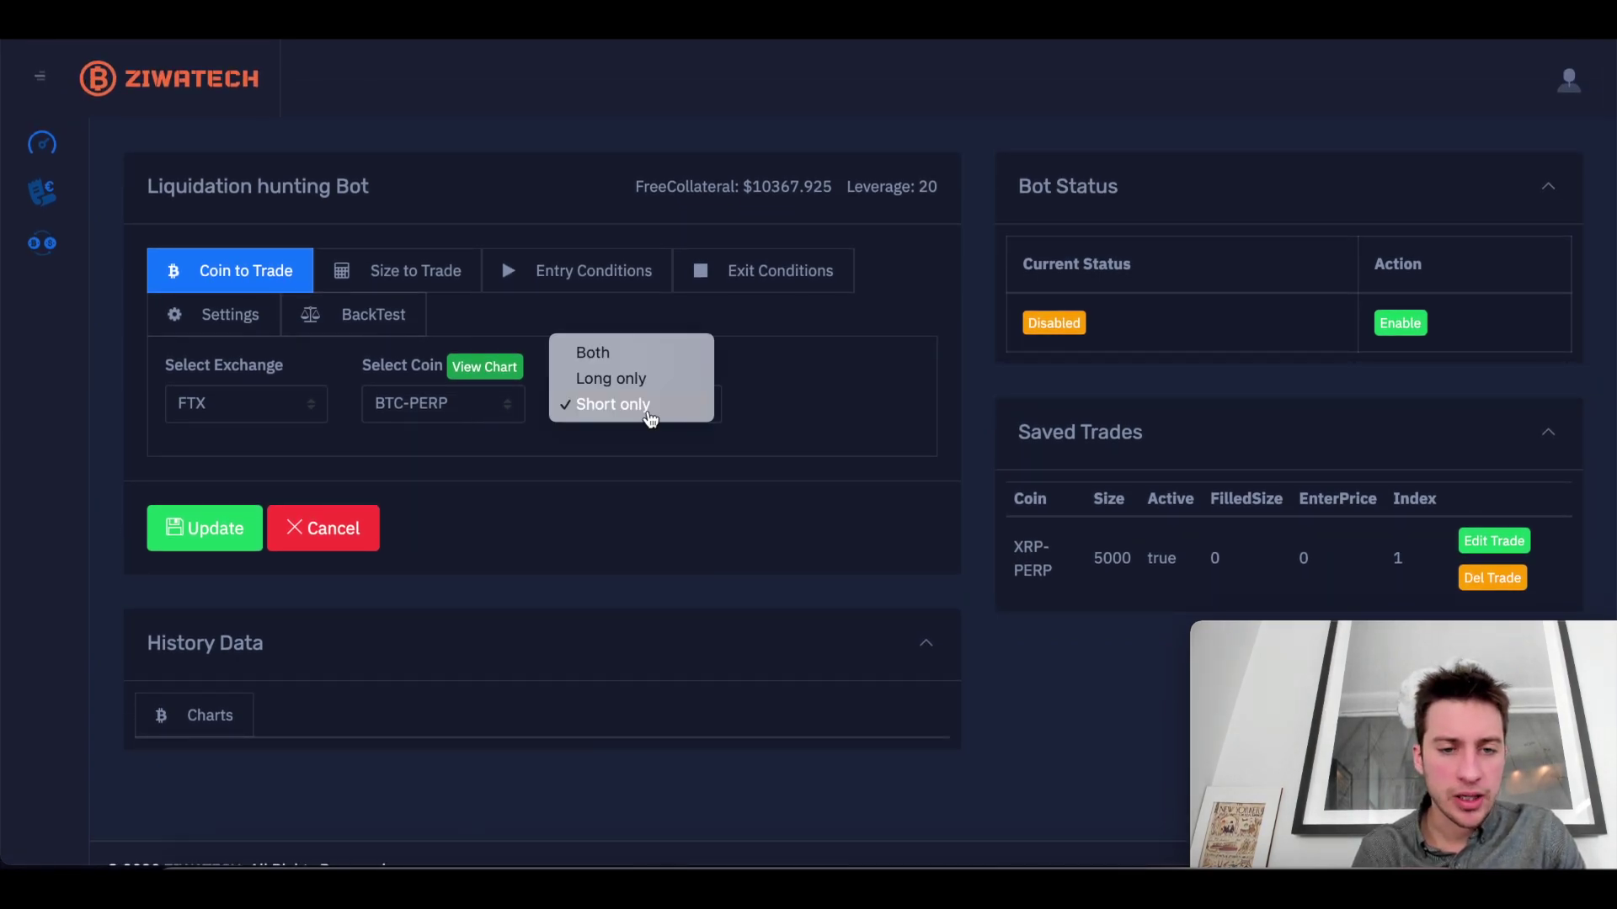
click(592, 352)
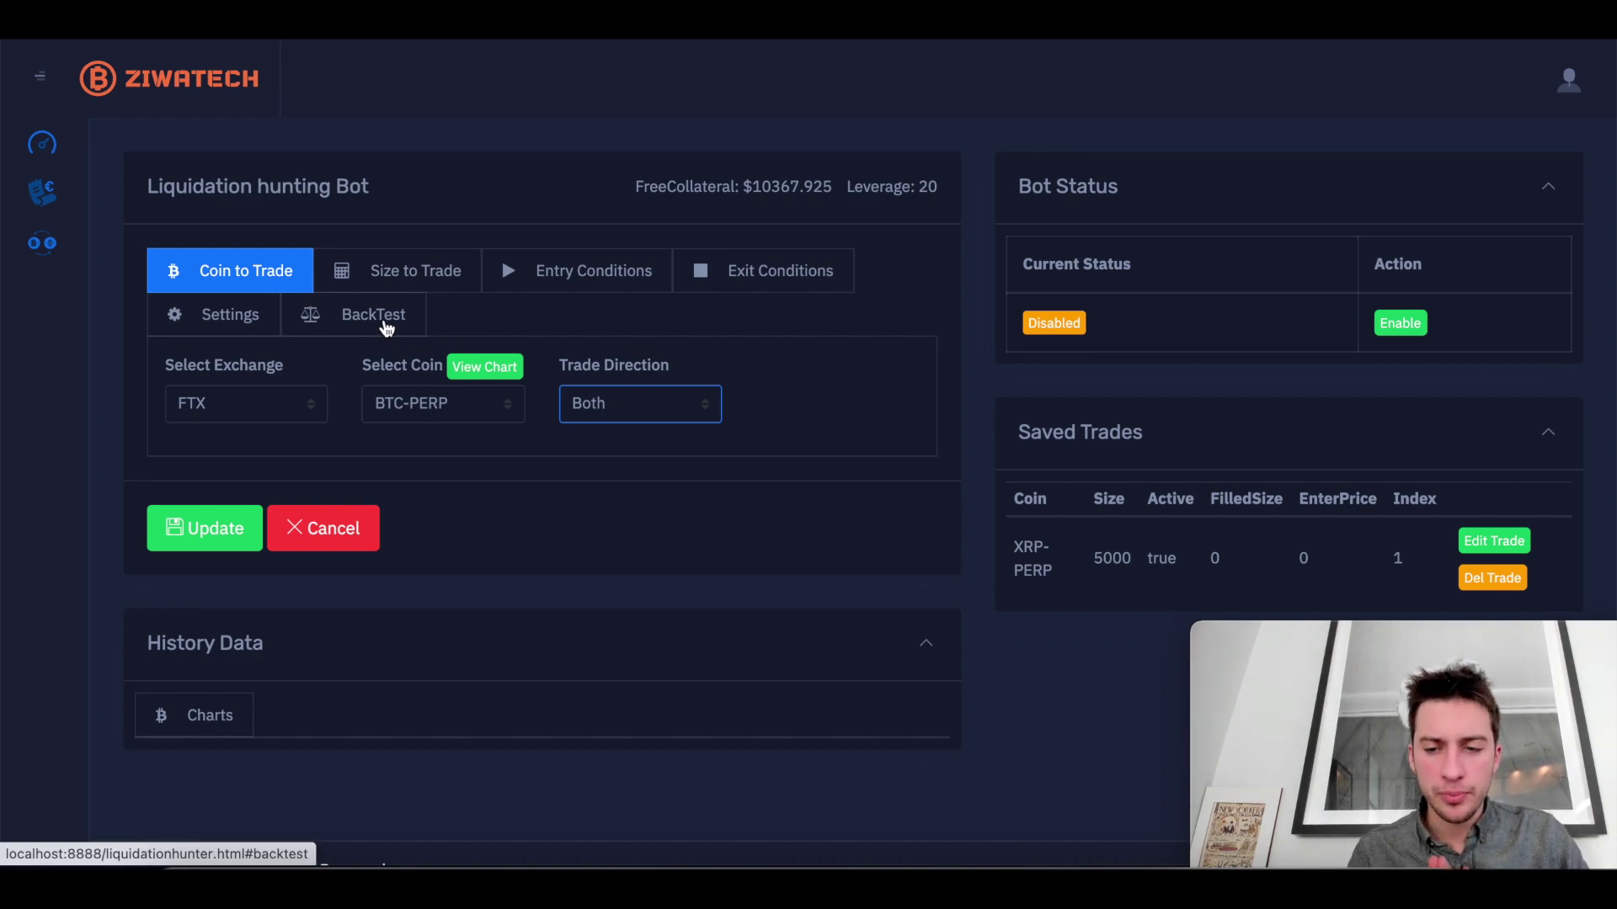
Change the trade size from 5000 to 0.5.
click(392, 276)
scroll(393, 276, down, 1)
double_click(356, 409)
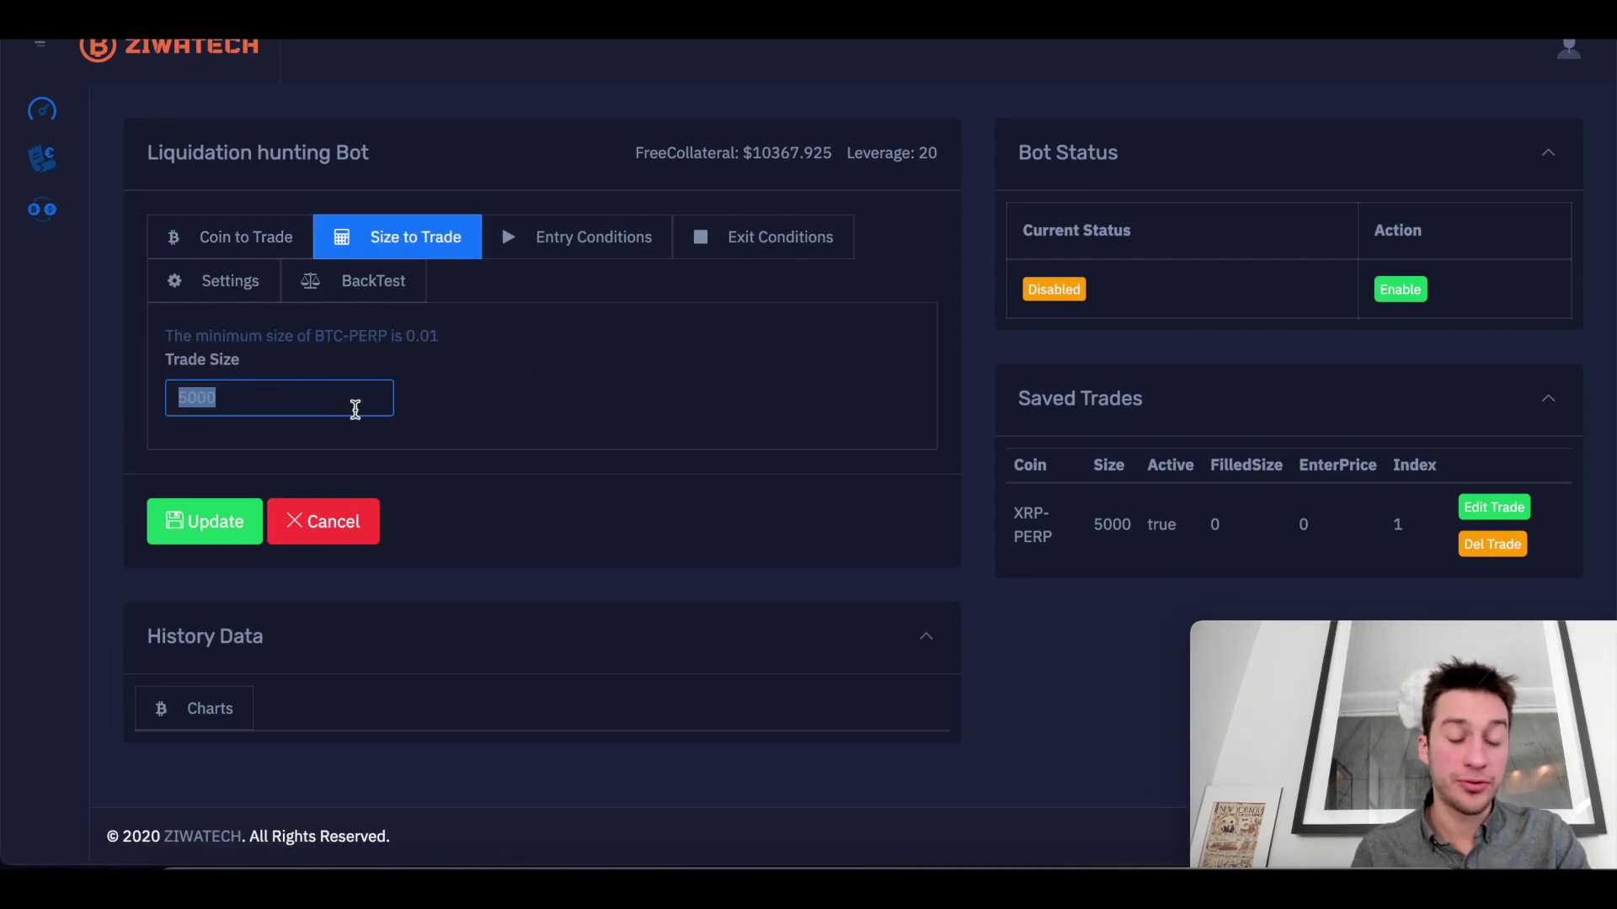
text(0.5)
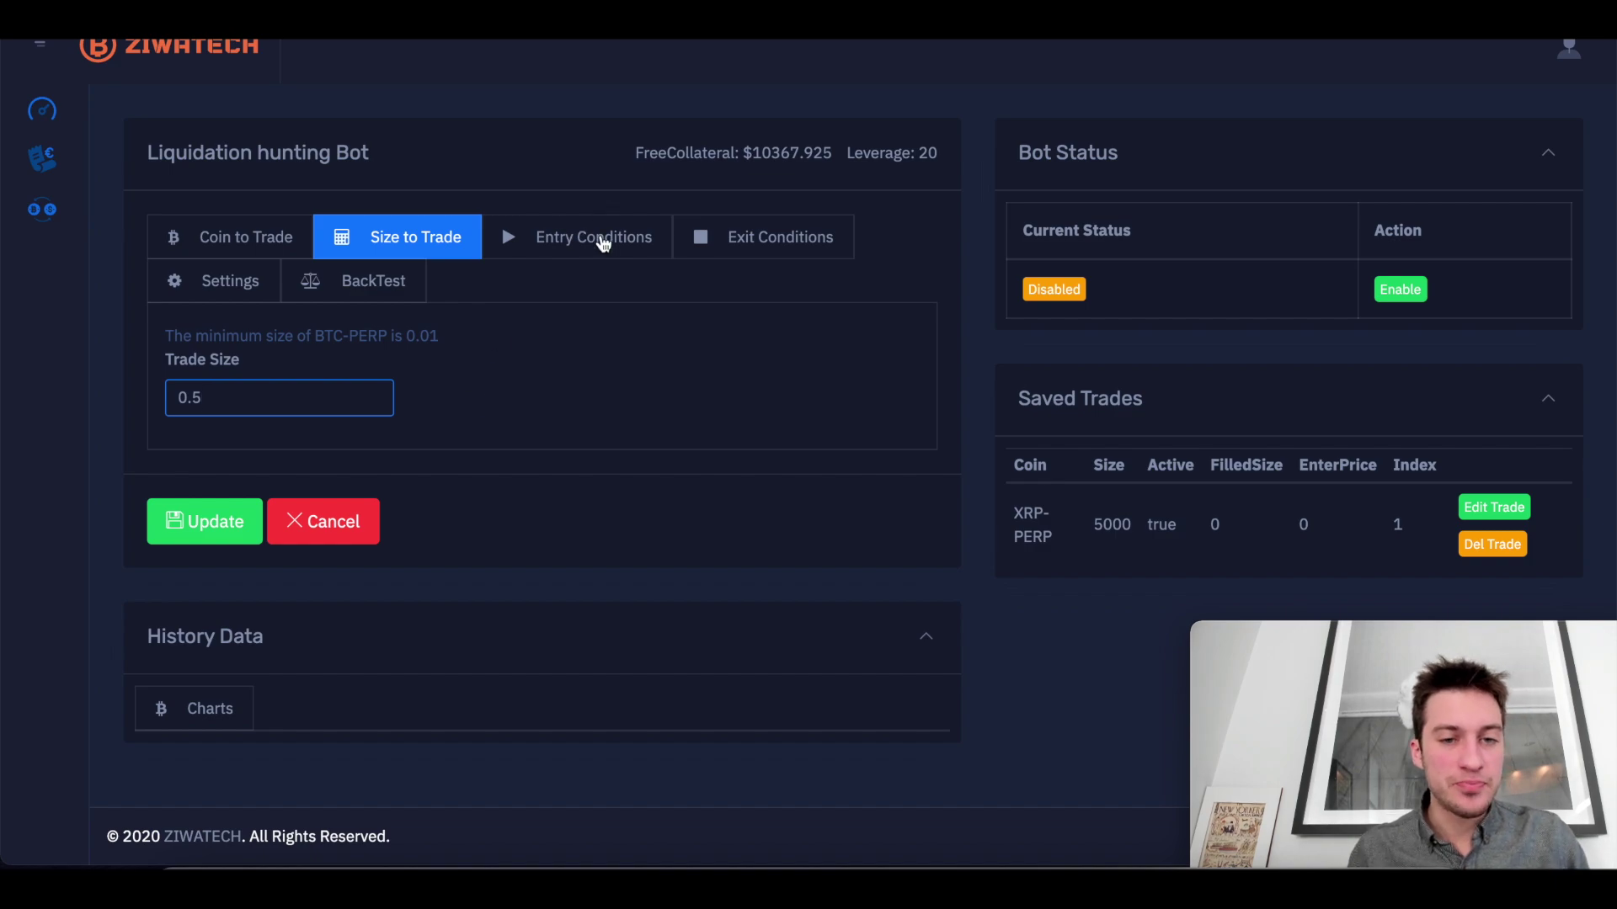
Set the entry liquidation size range to more than 500000 and less than 3000000 USD.
click(603, 244)
scroll(353, 256, down, 3)
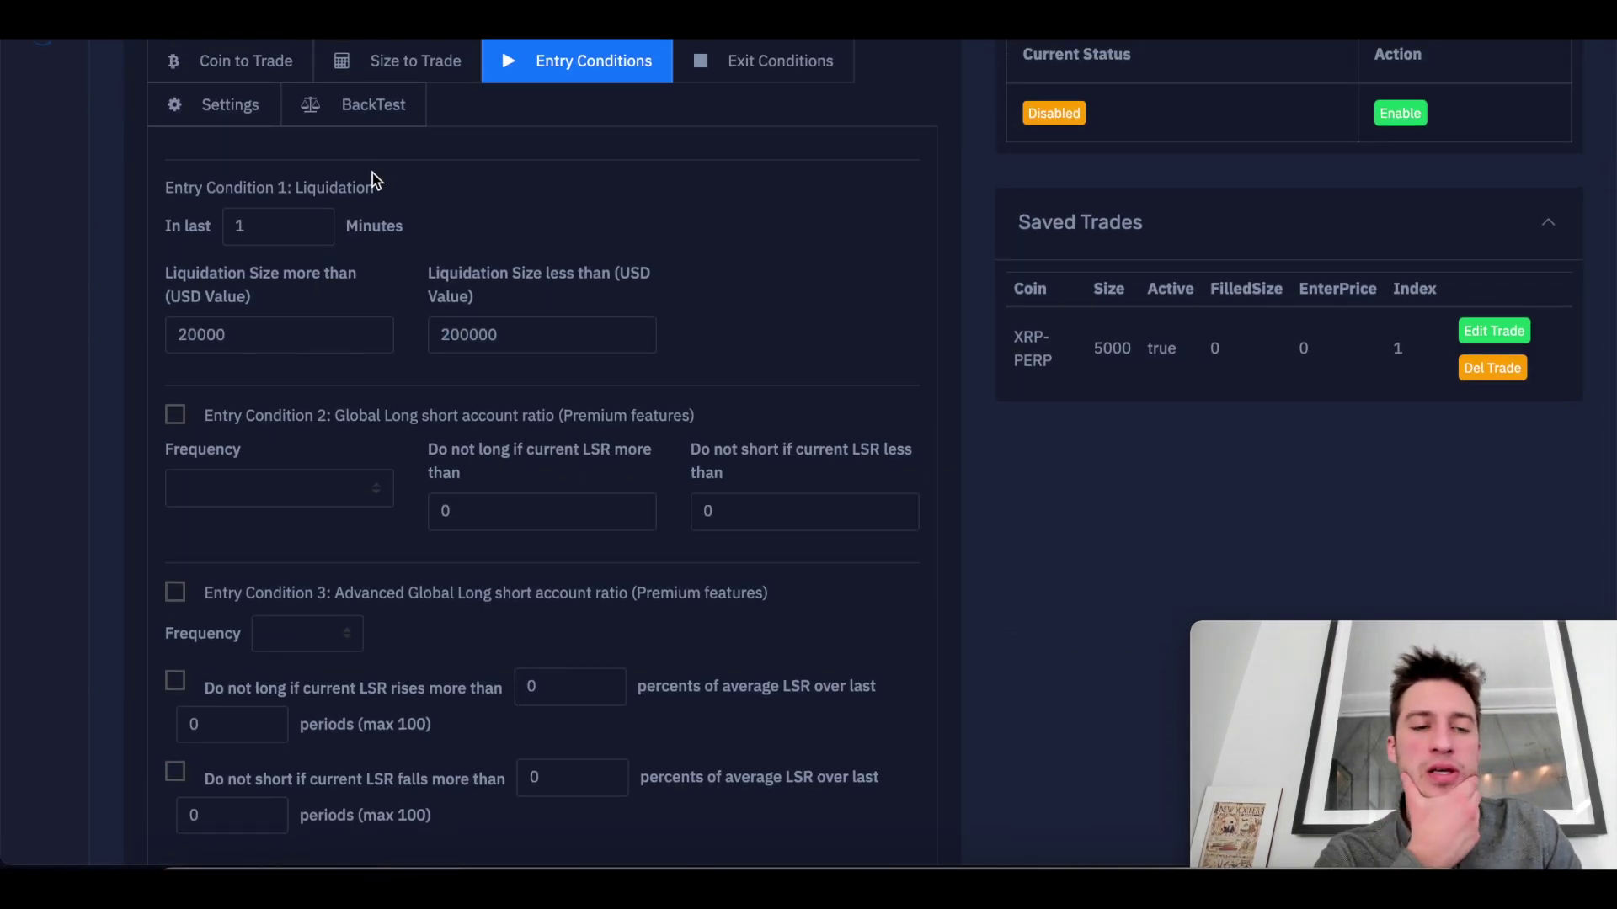
double_click(296, 341)
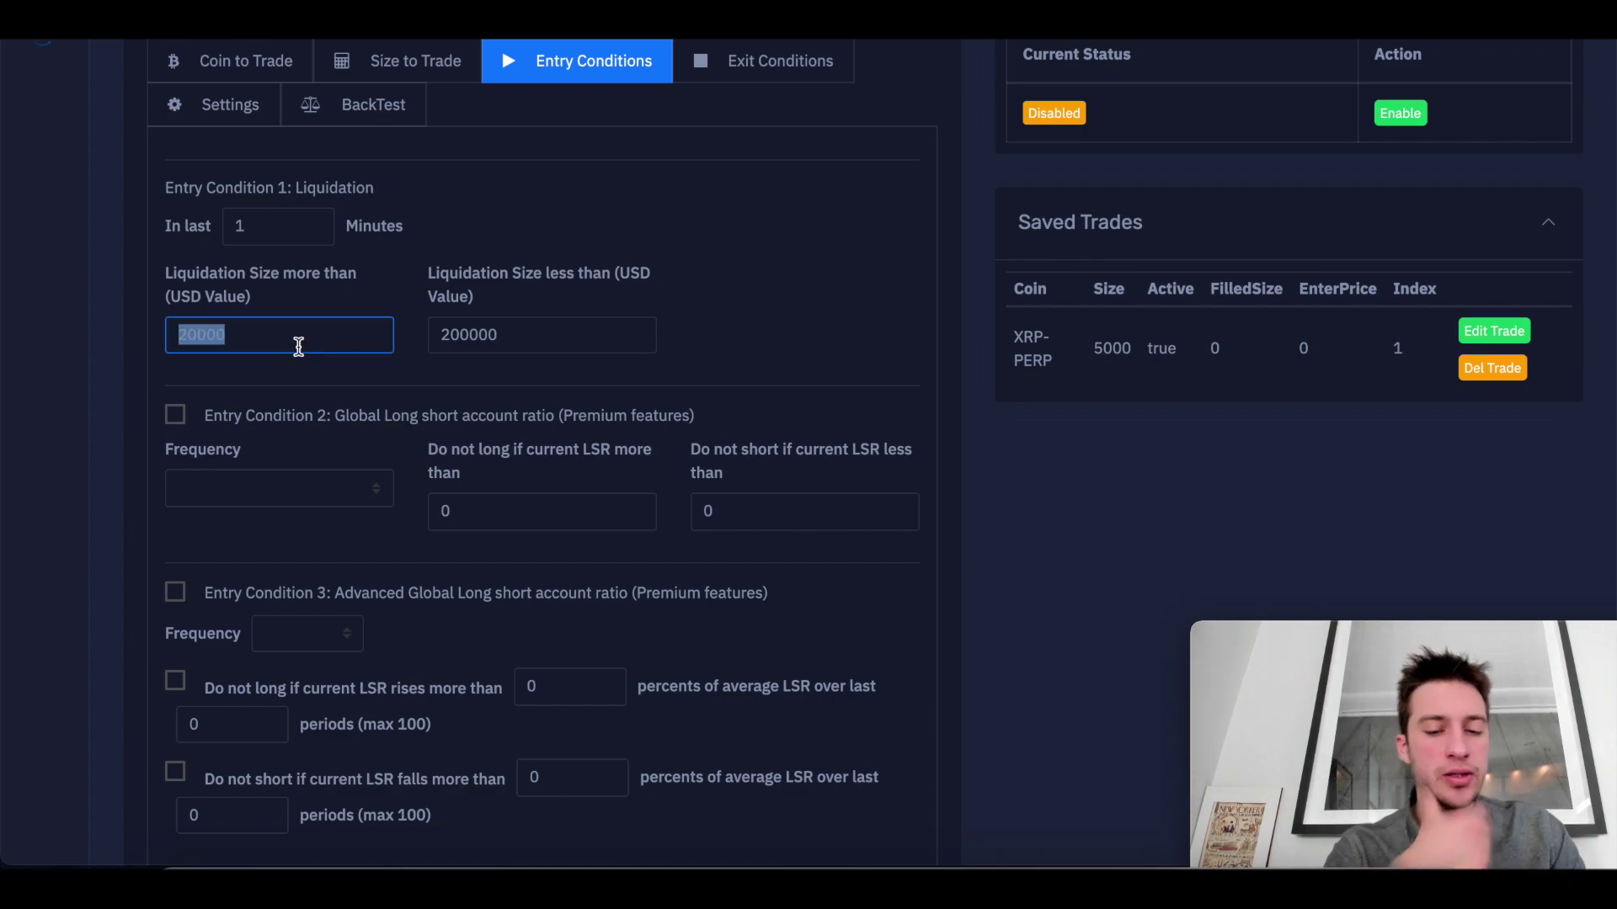
text(50000)
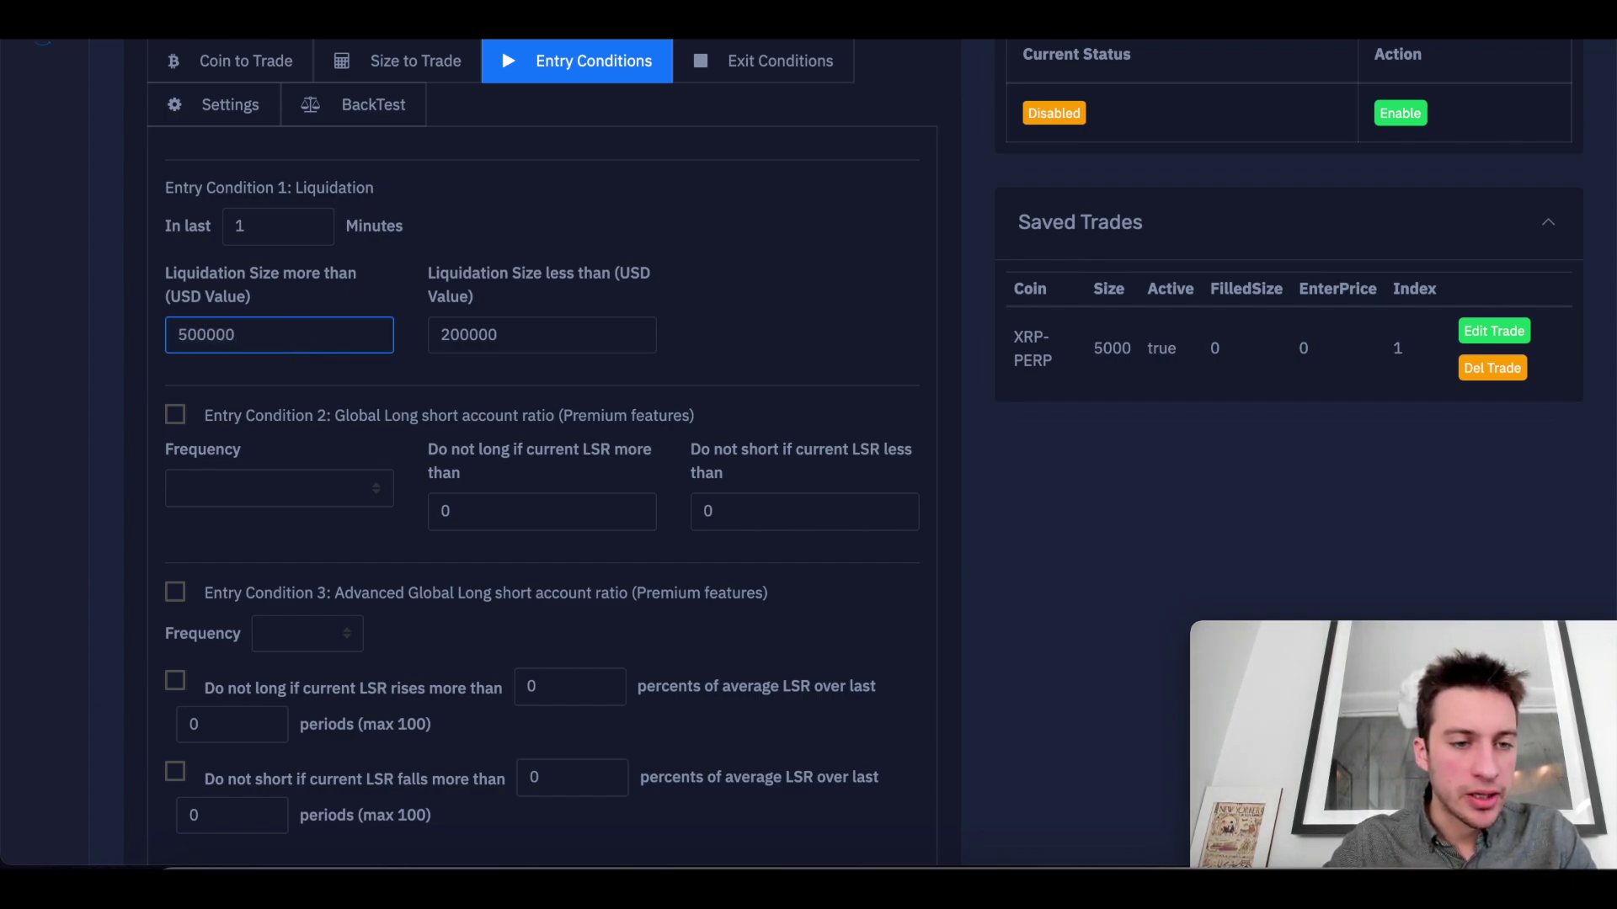
key(Tab)
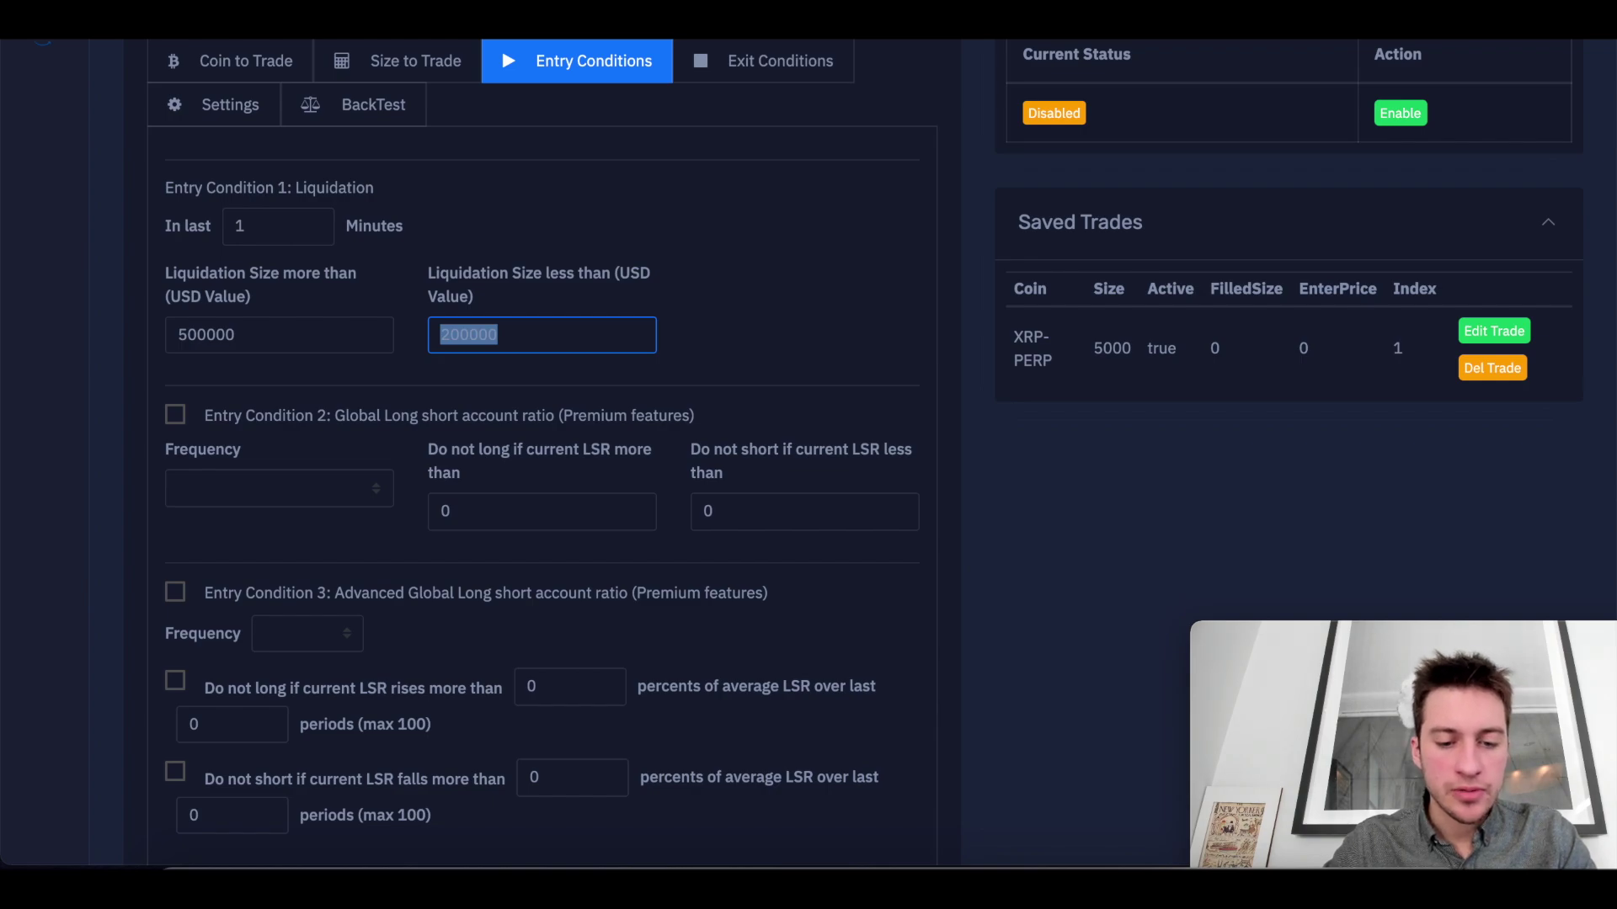
text(300)
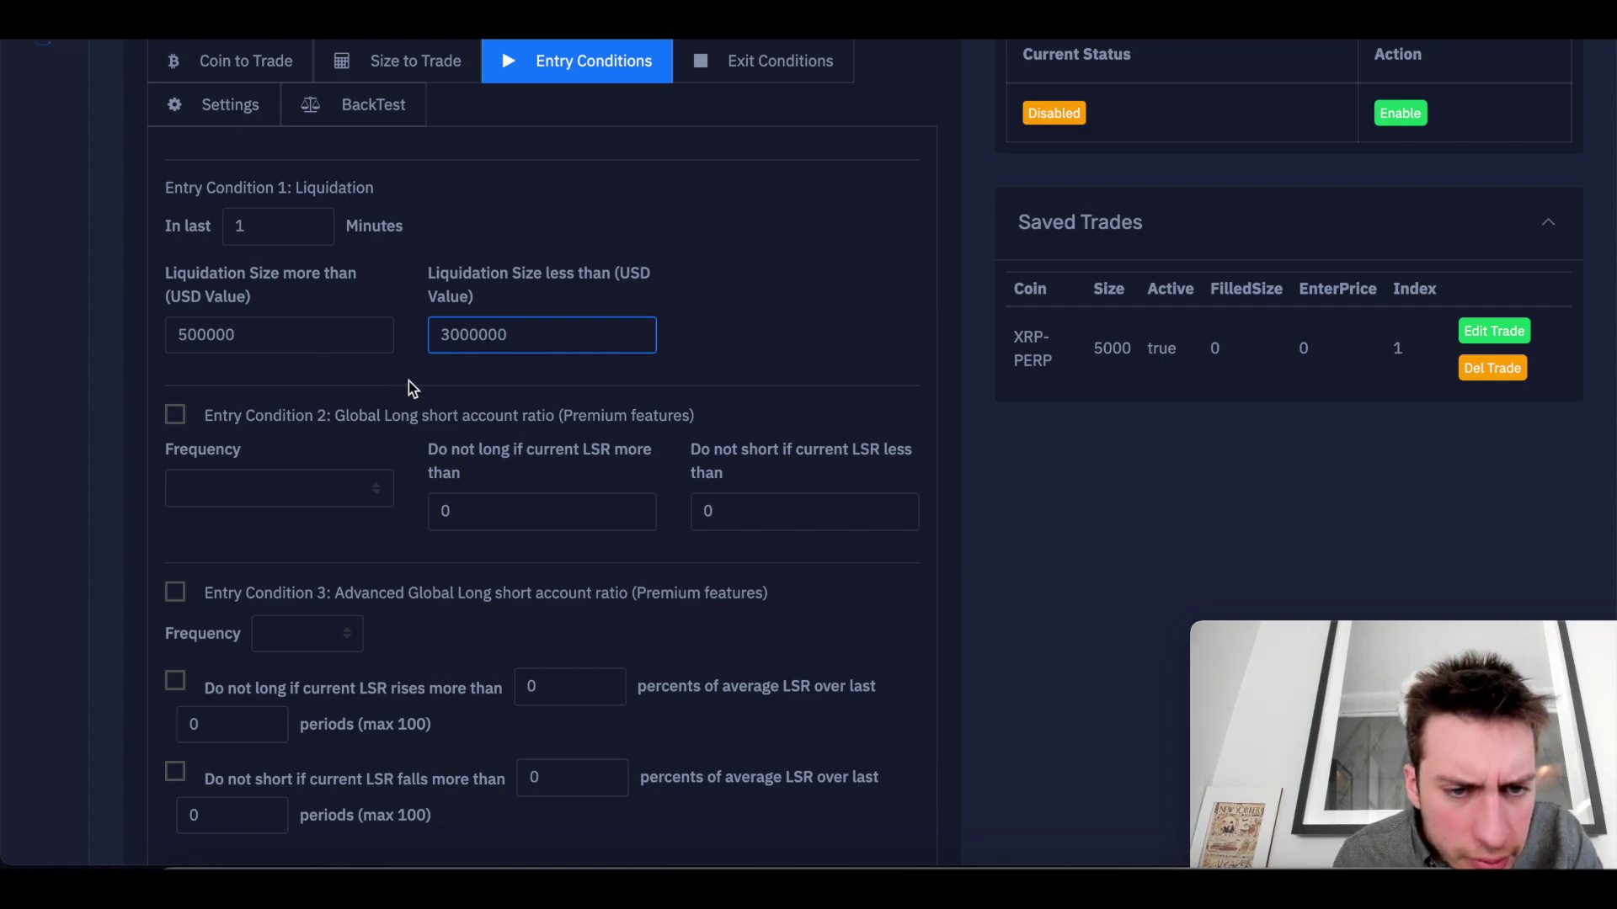
scroll(851, 382, down, 5)
scroll(852, 382, up, 7)
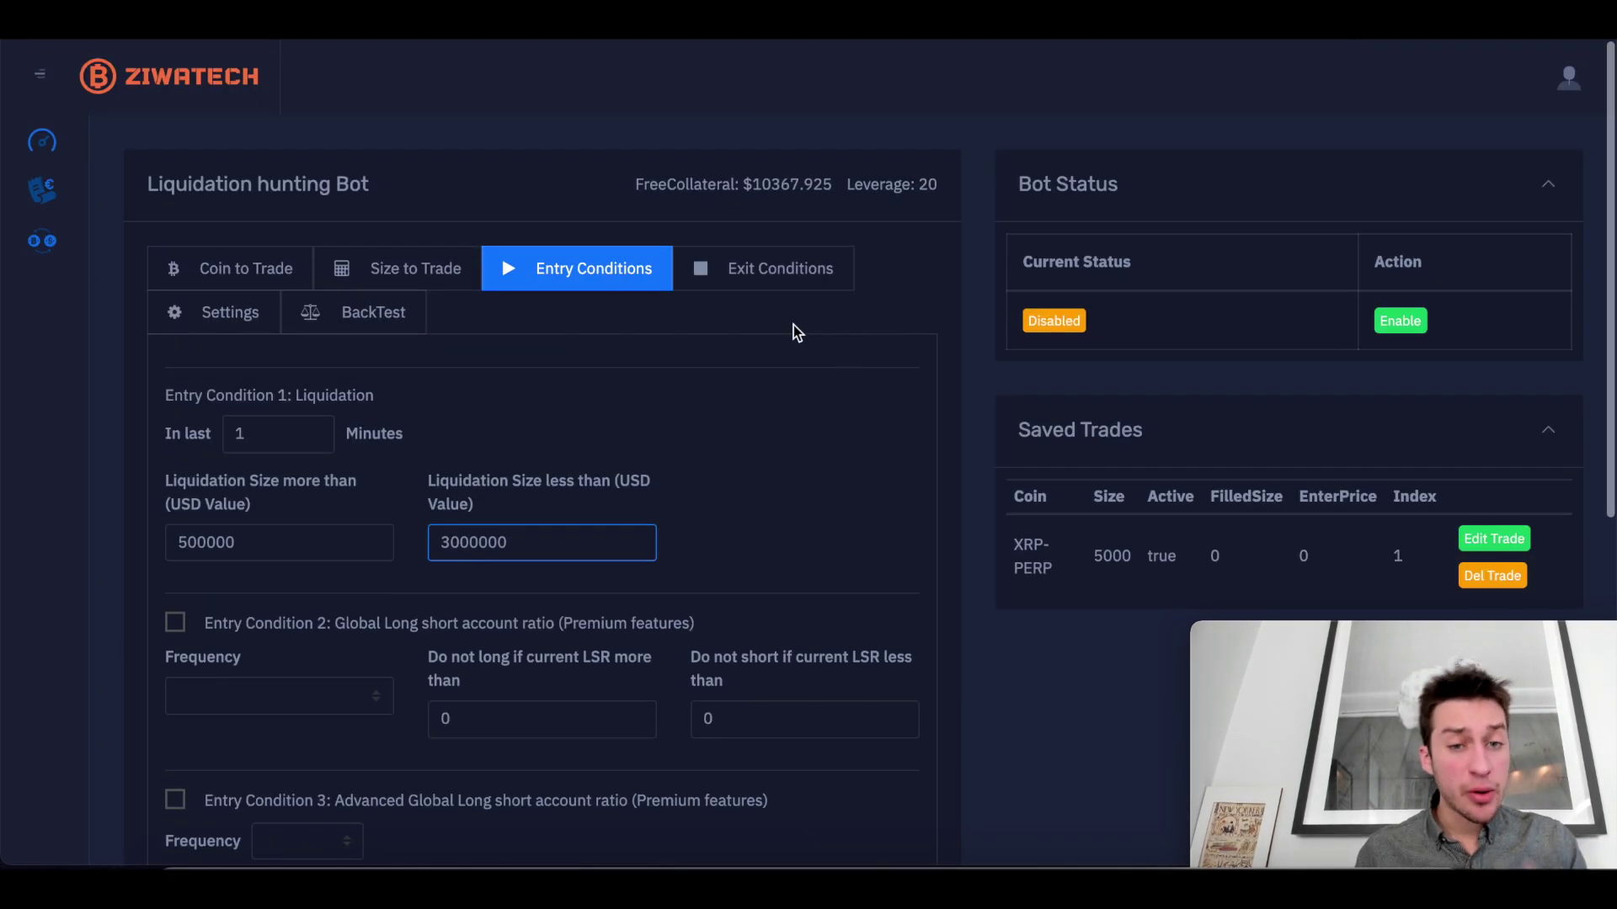
click(765, 268)
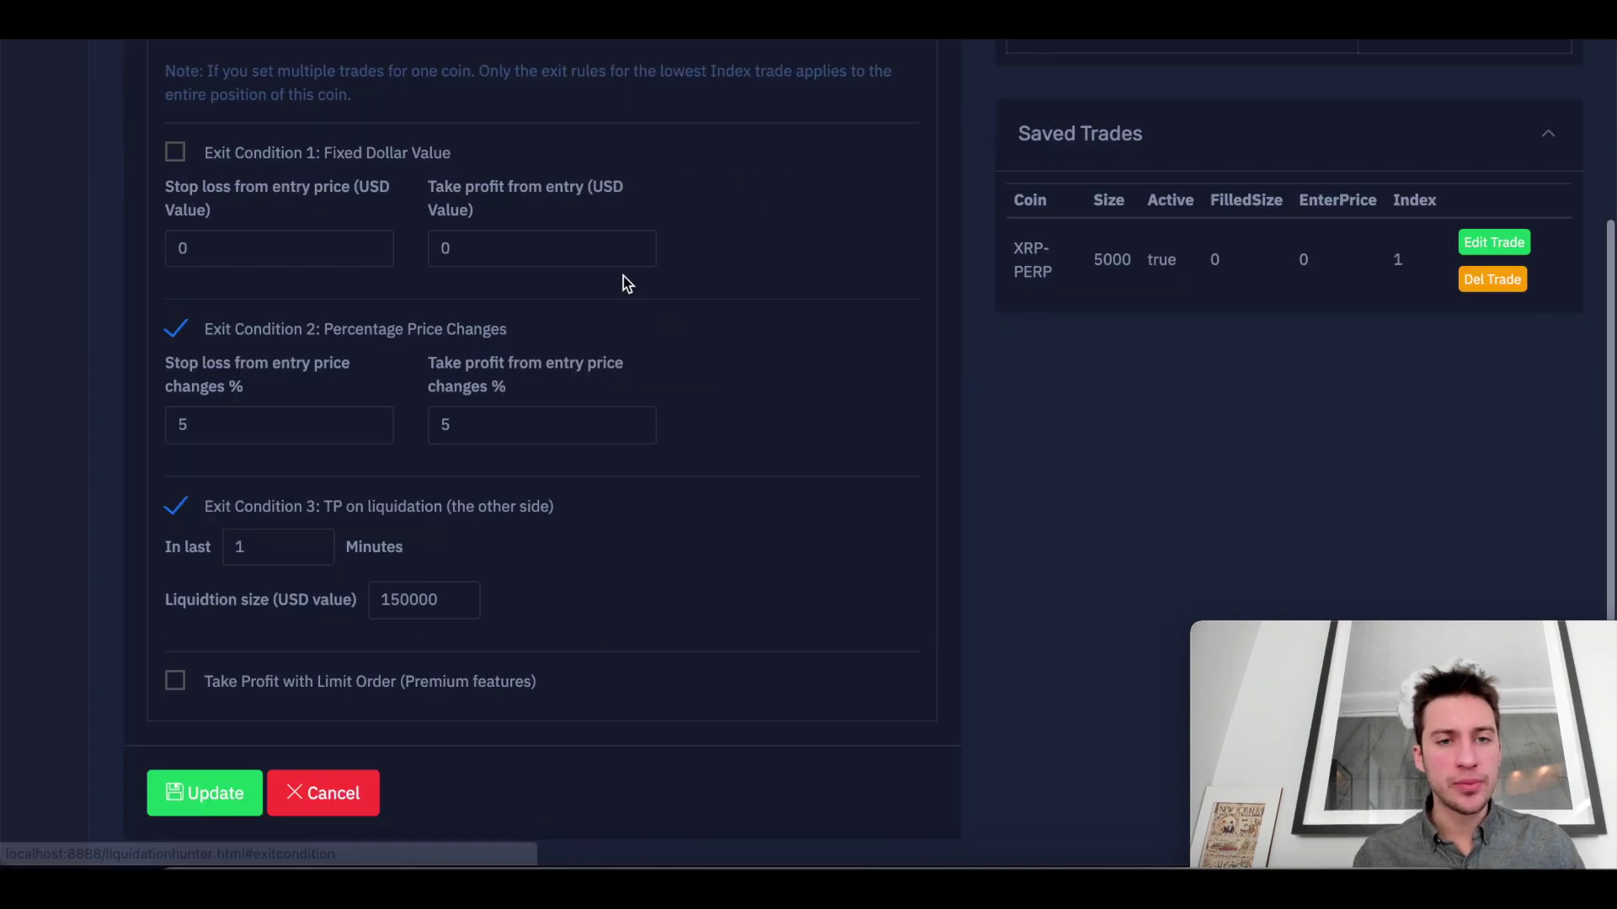
key(ctrl+Tab)
scroll(95, 291, up, 15)
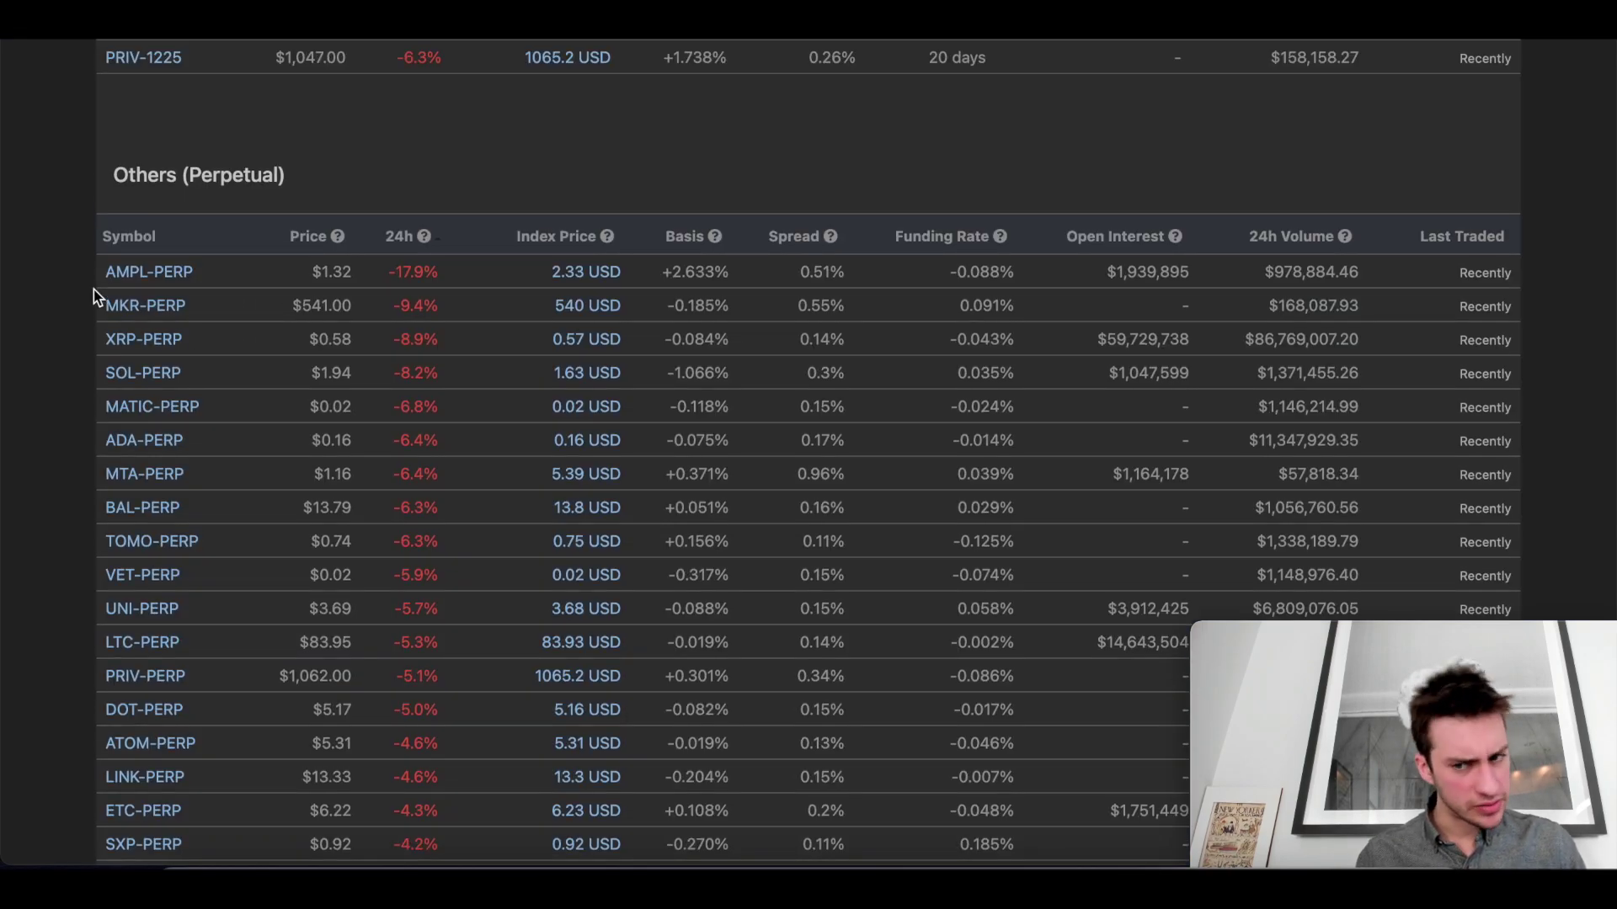
scroll(94, 290, down, 5)
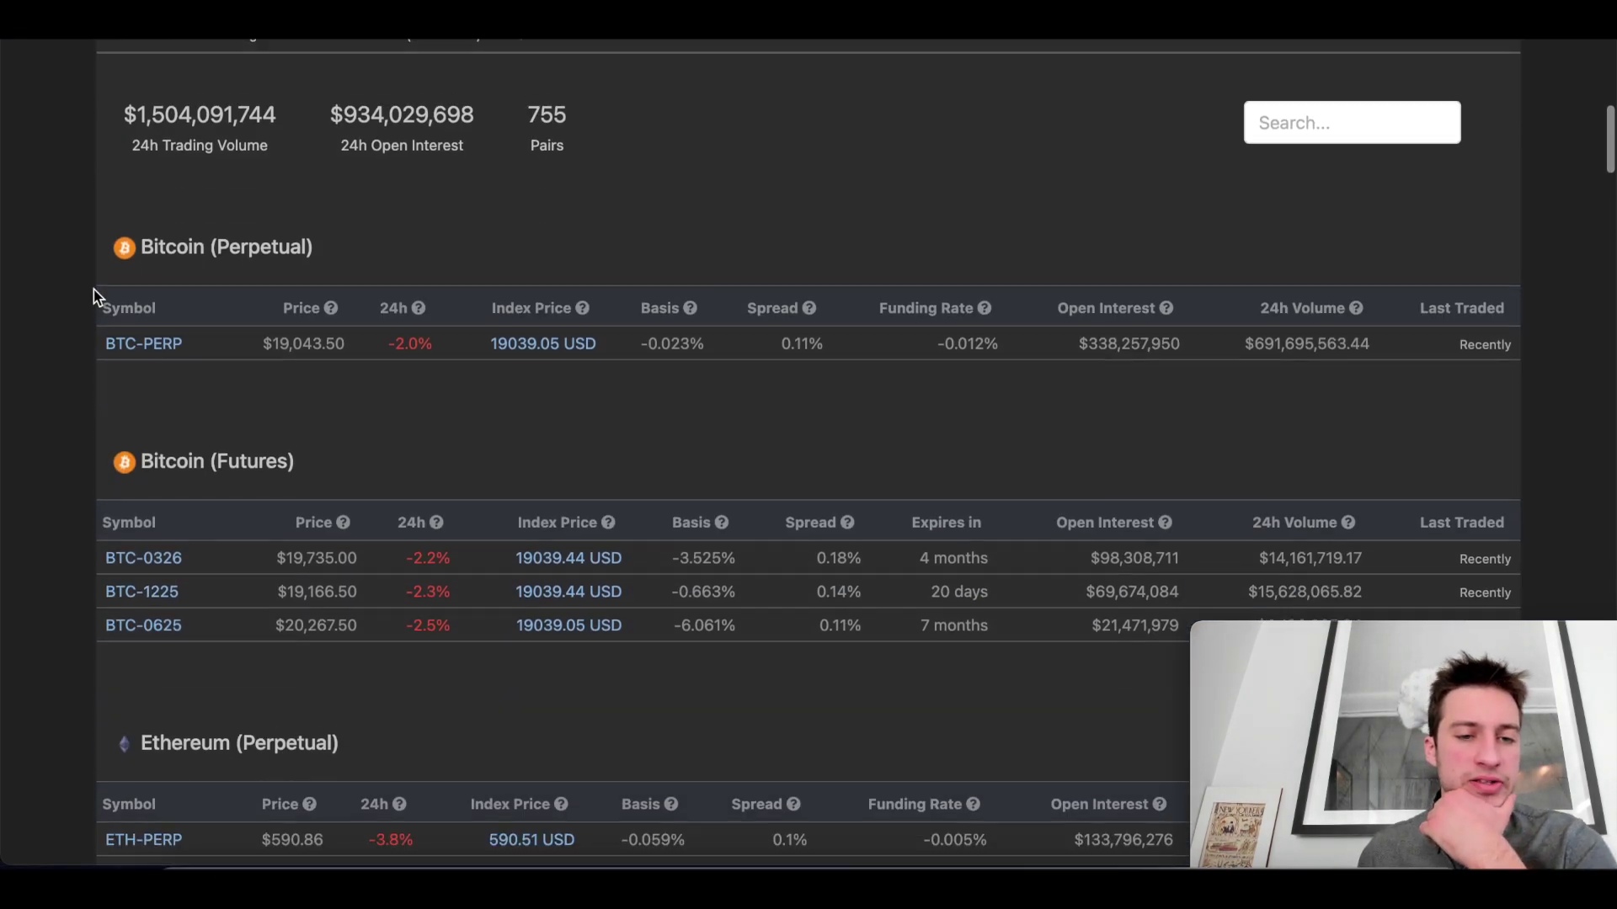
scroll(416, 291, down, 1)
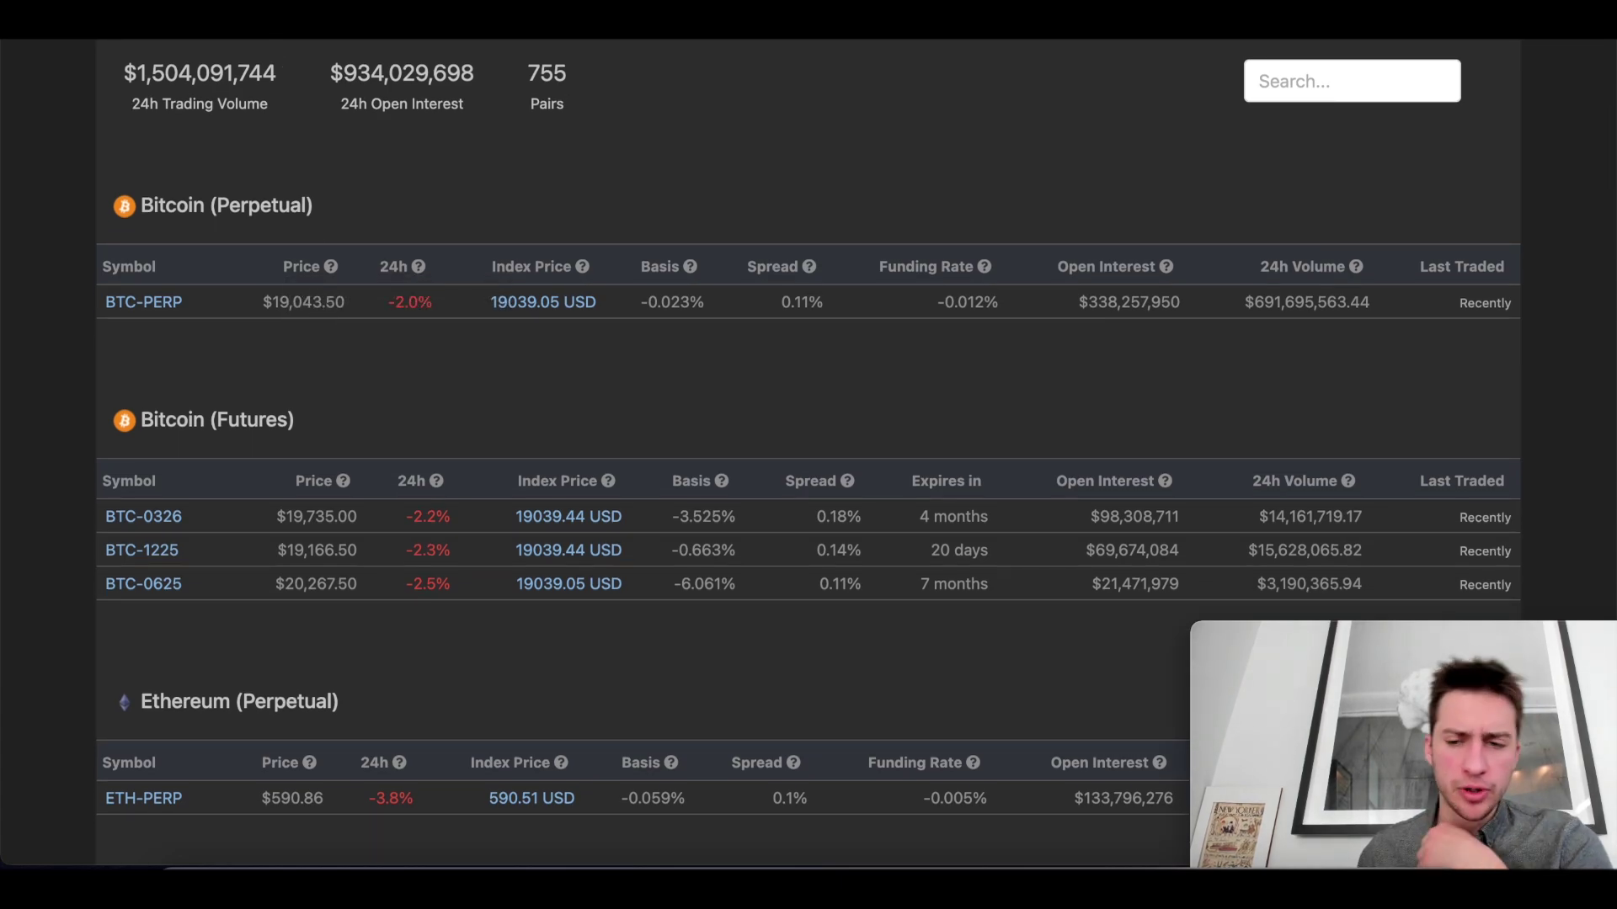
key(ctrl+shift+Tab)
scroll(835, 522, up, 1)
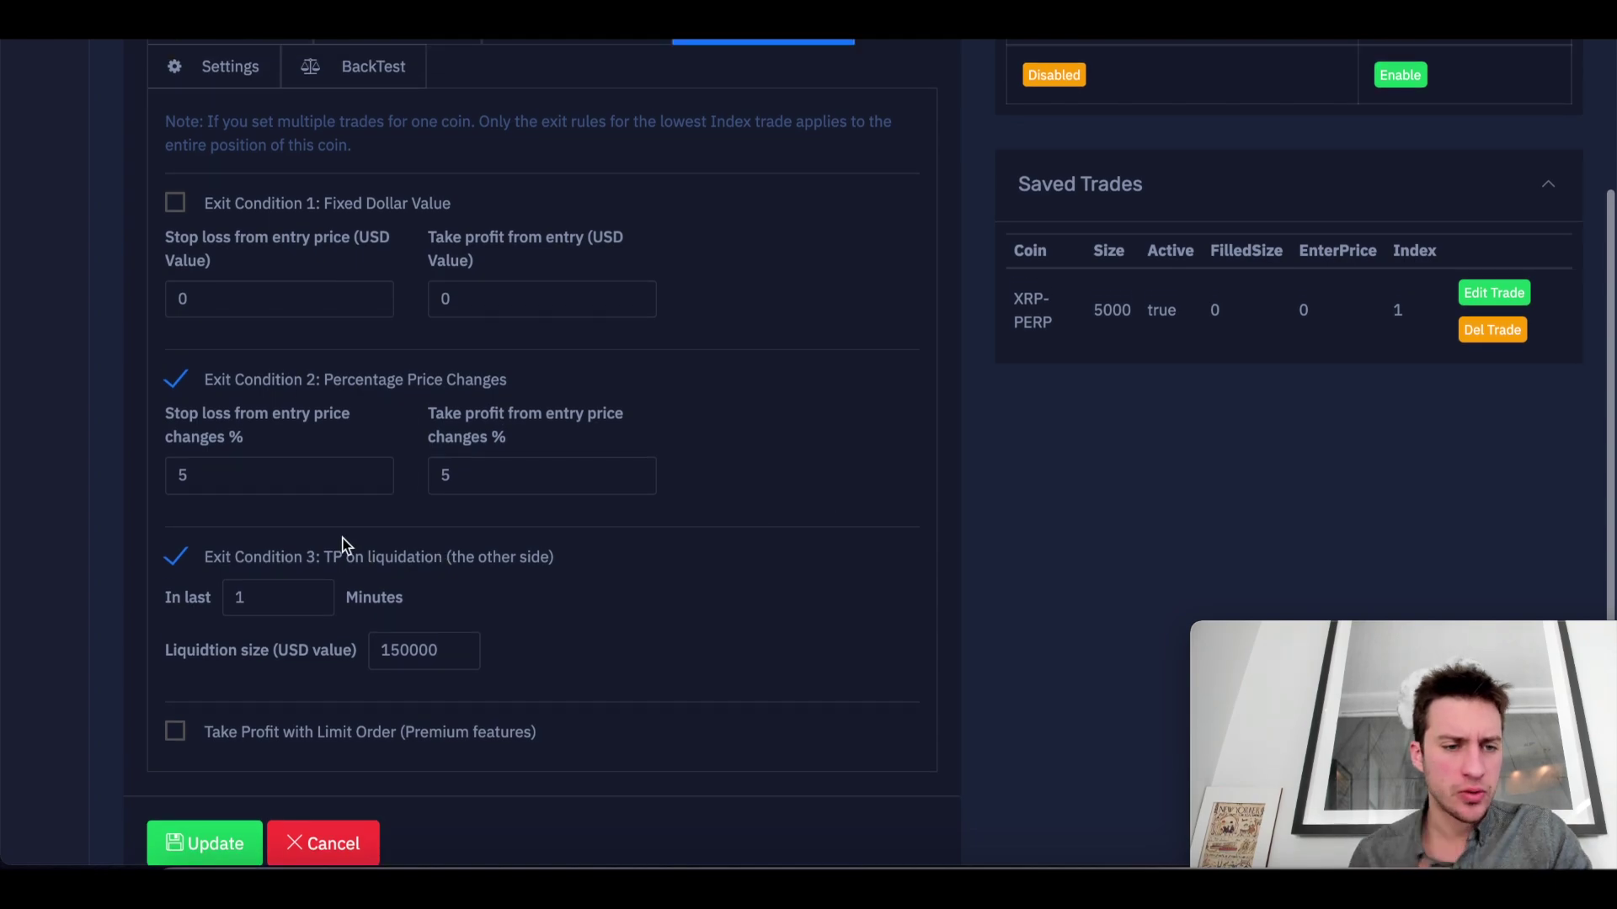
Set stop loss and take profit to 2.5% and the liquidation exit size to 1500000 USD.
click(292, 472)
text(2.52)
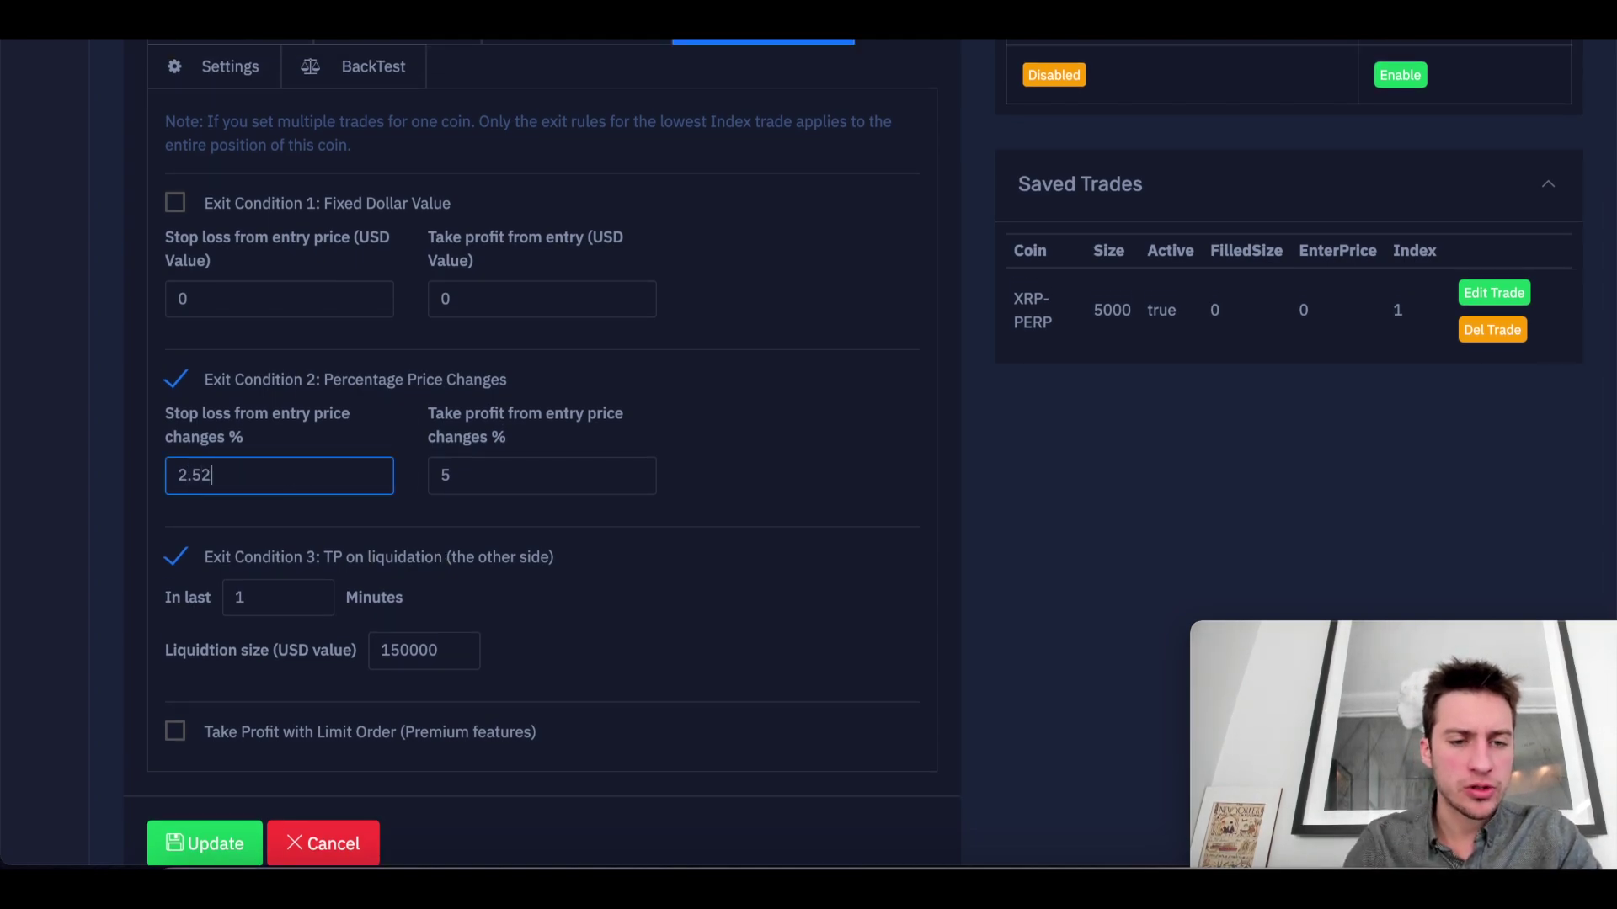
click(531, 473)
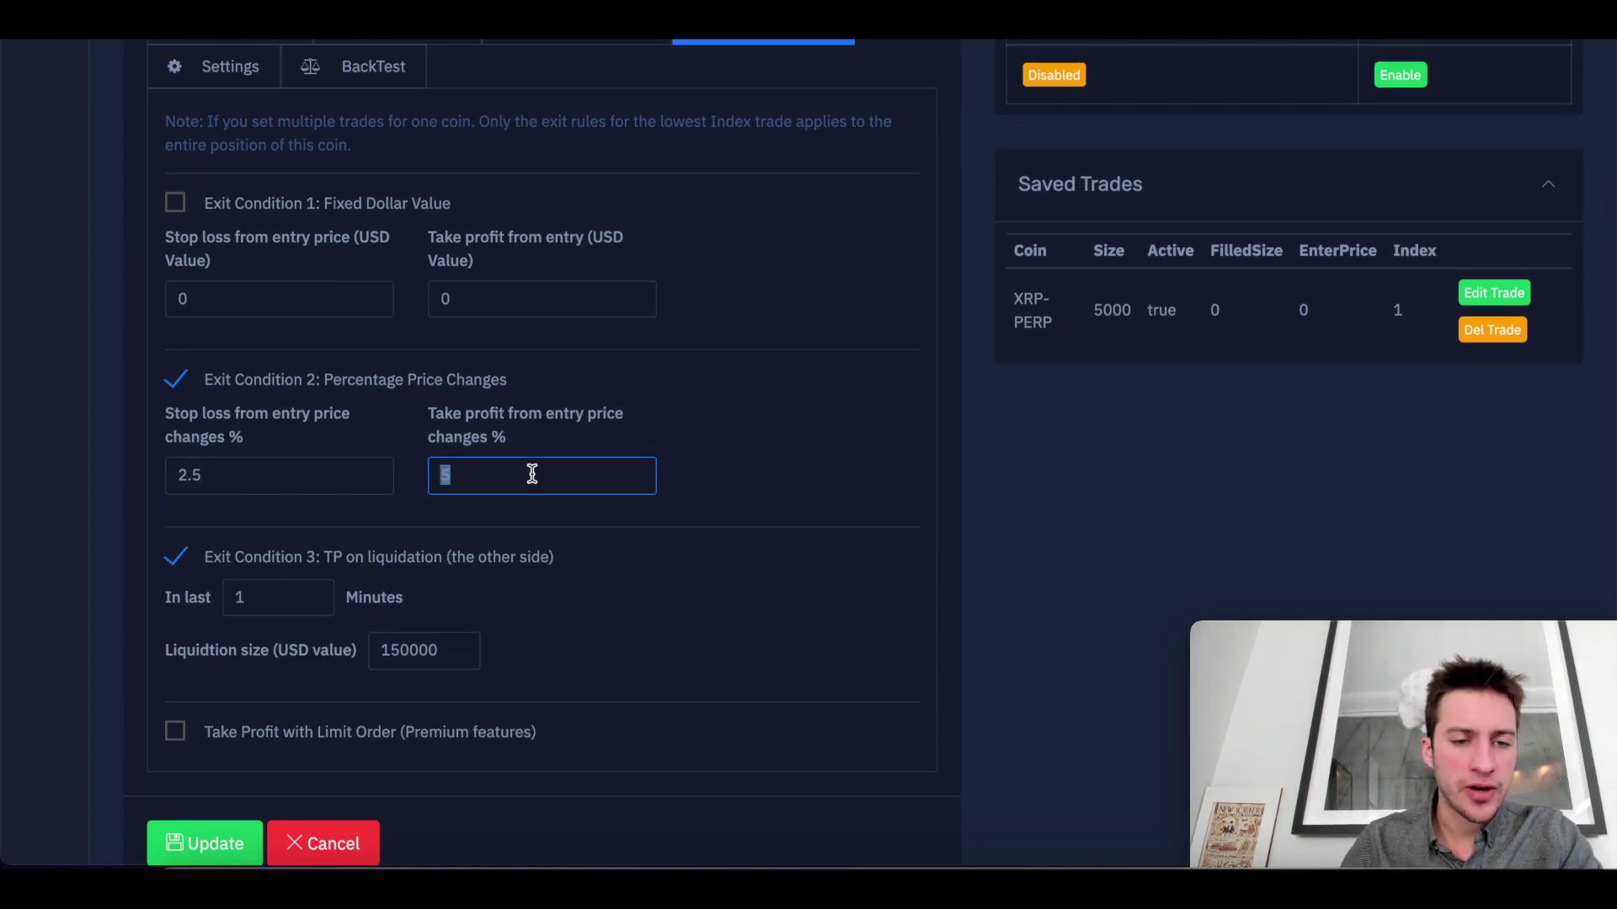
text(2.5)
click(439, 644)
double_click(439, 644)
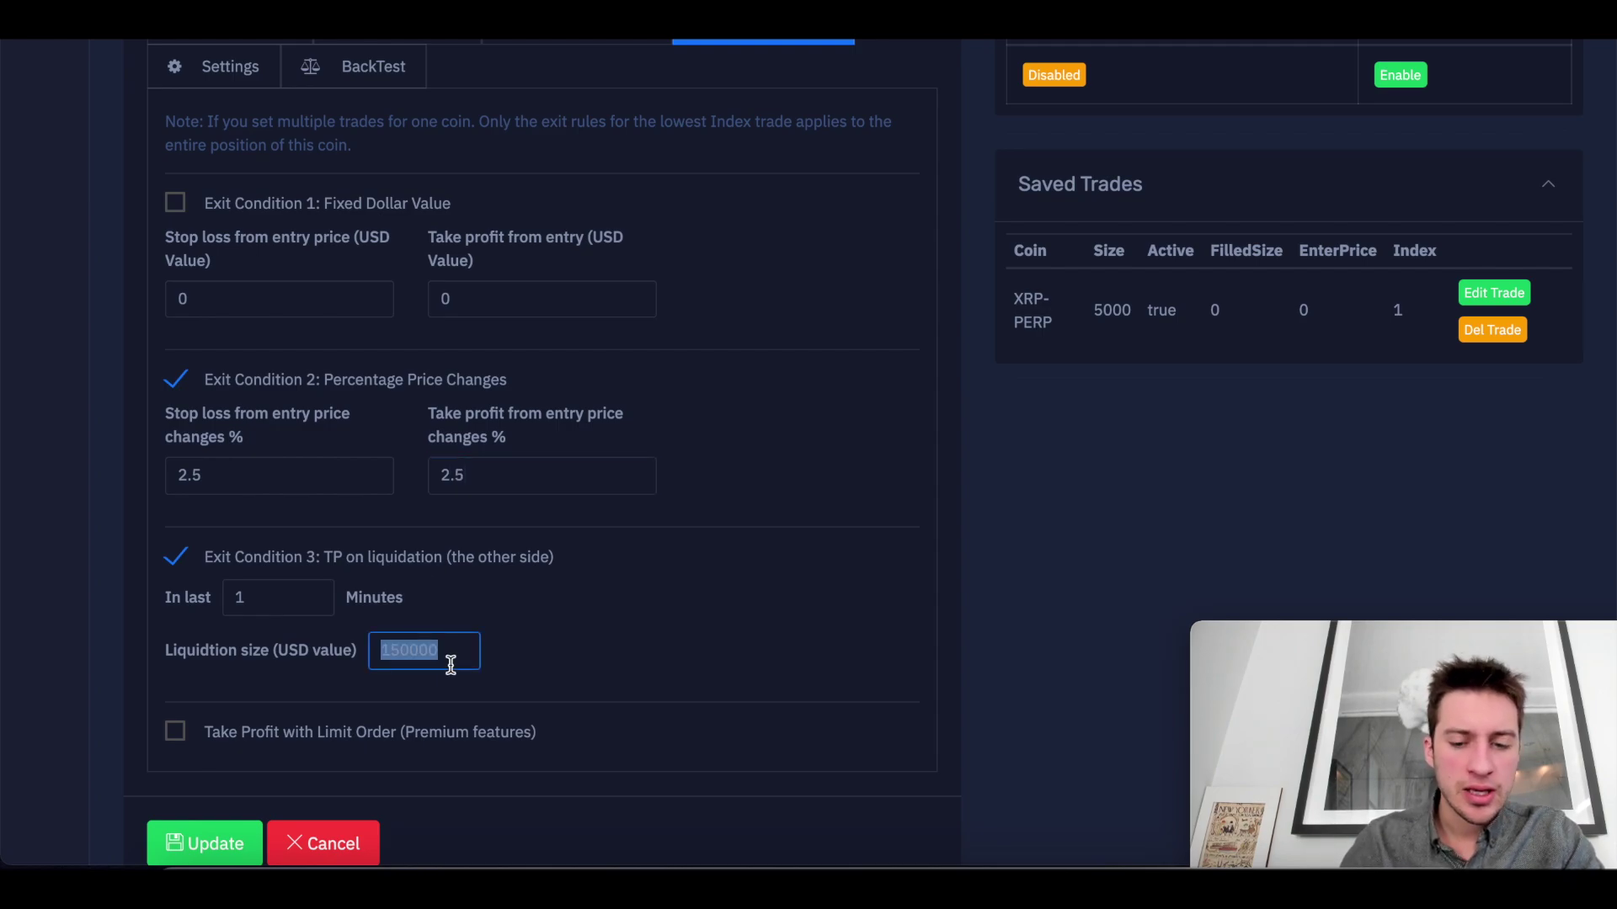
text(1500000)
scroll(826, 580, up, 2)
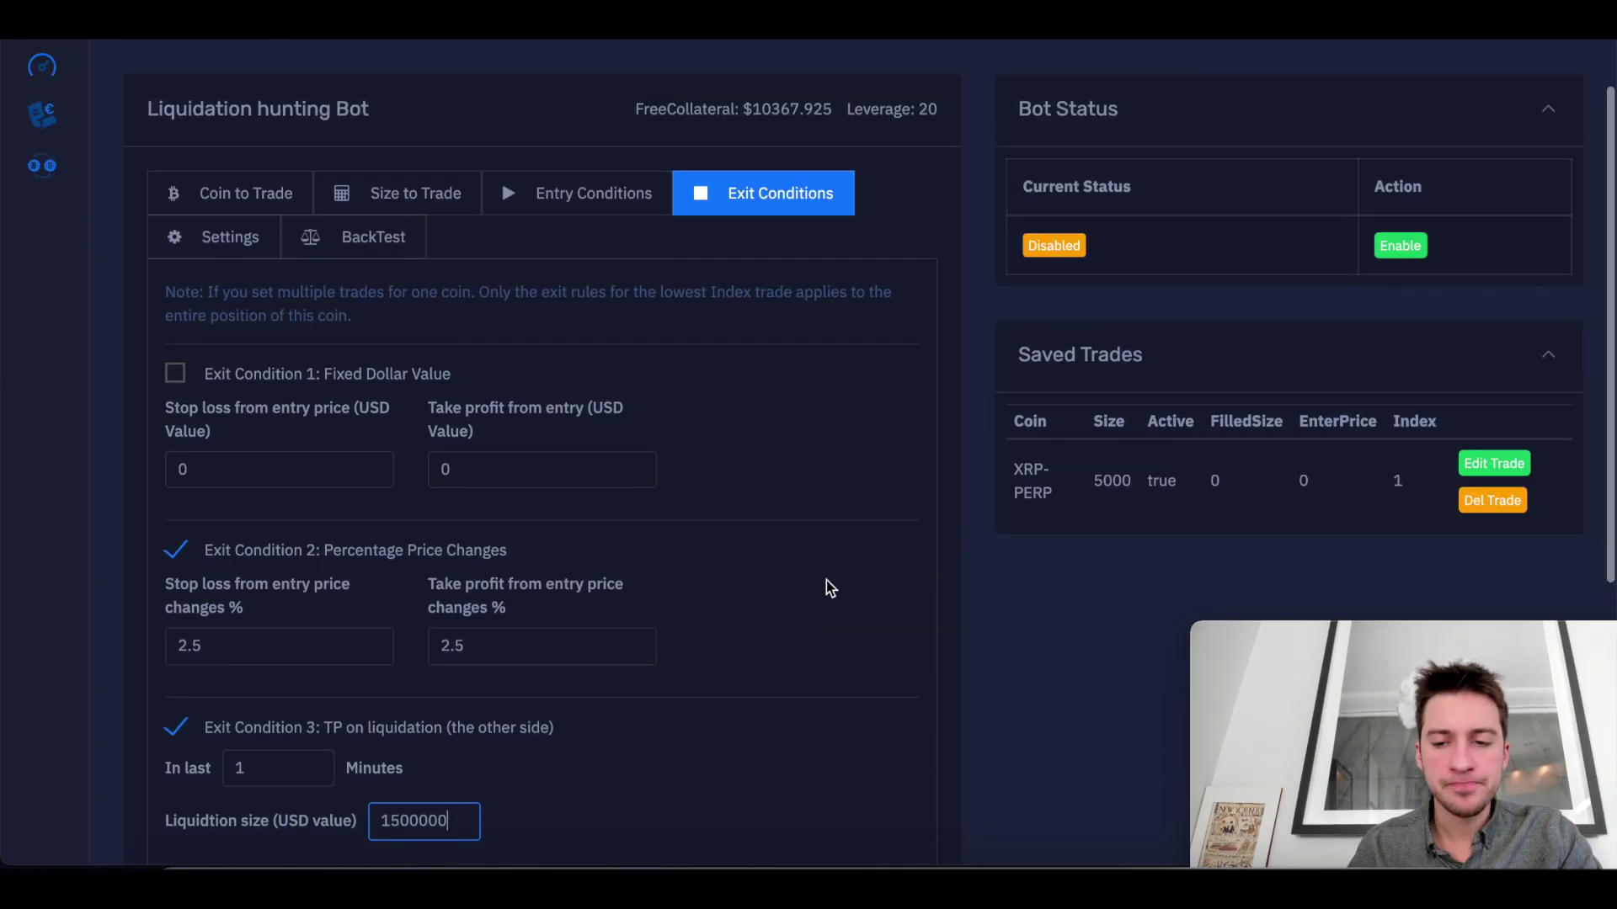
scroll(964, 589, down, 3)
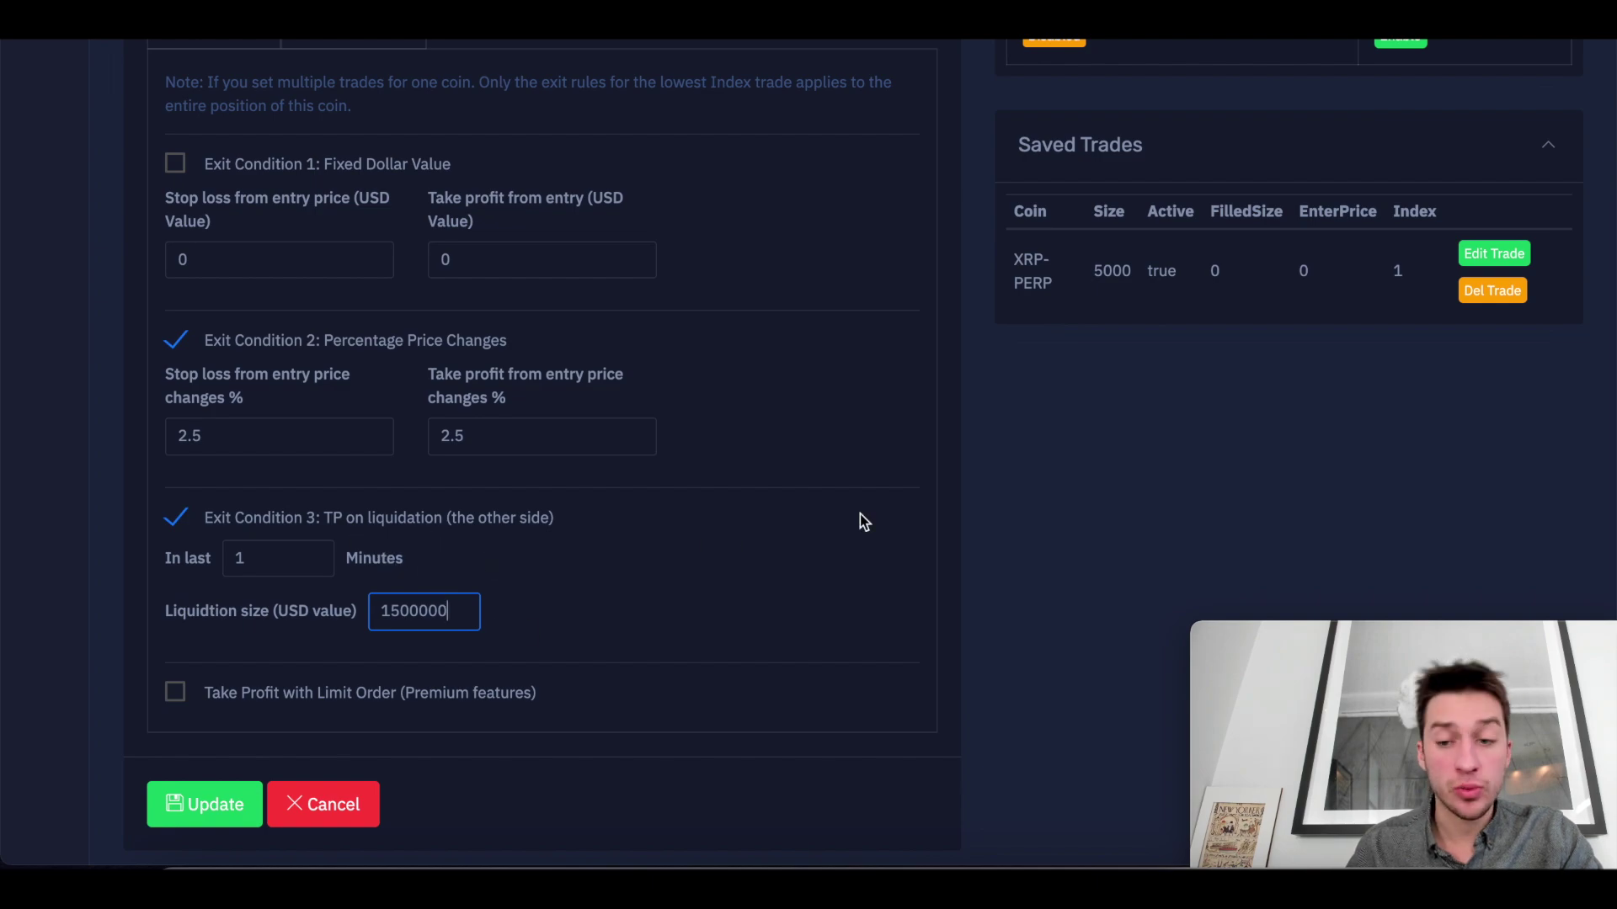
scroll(862, 515, up, 3)
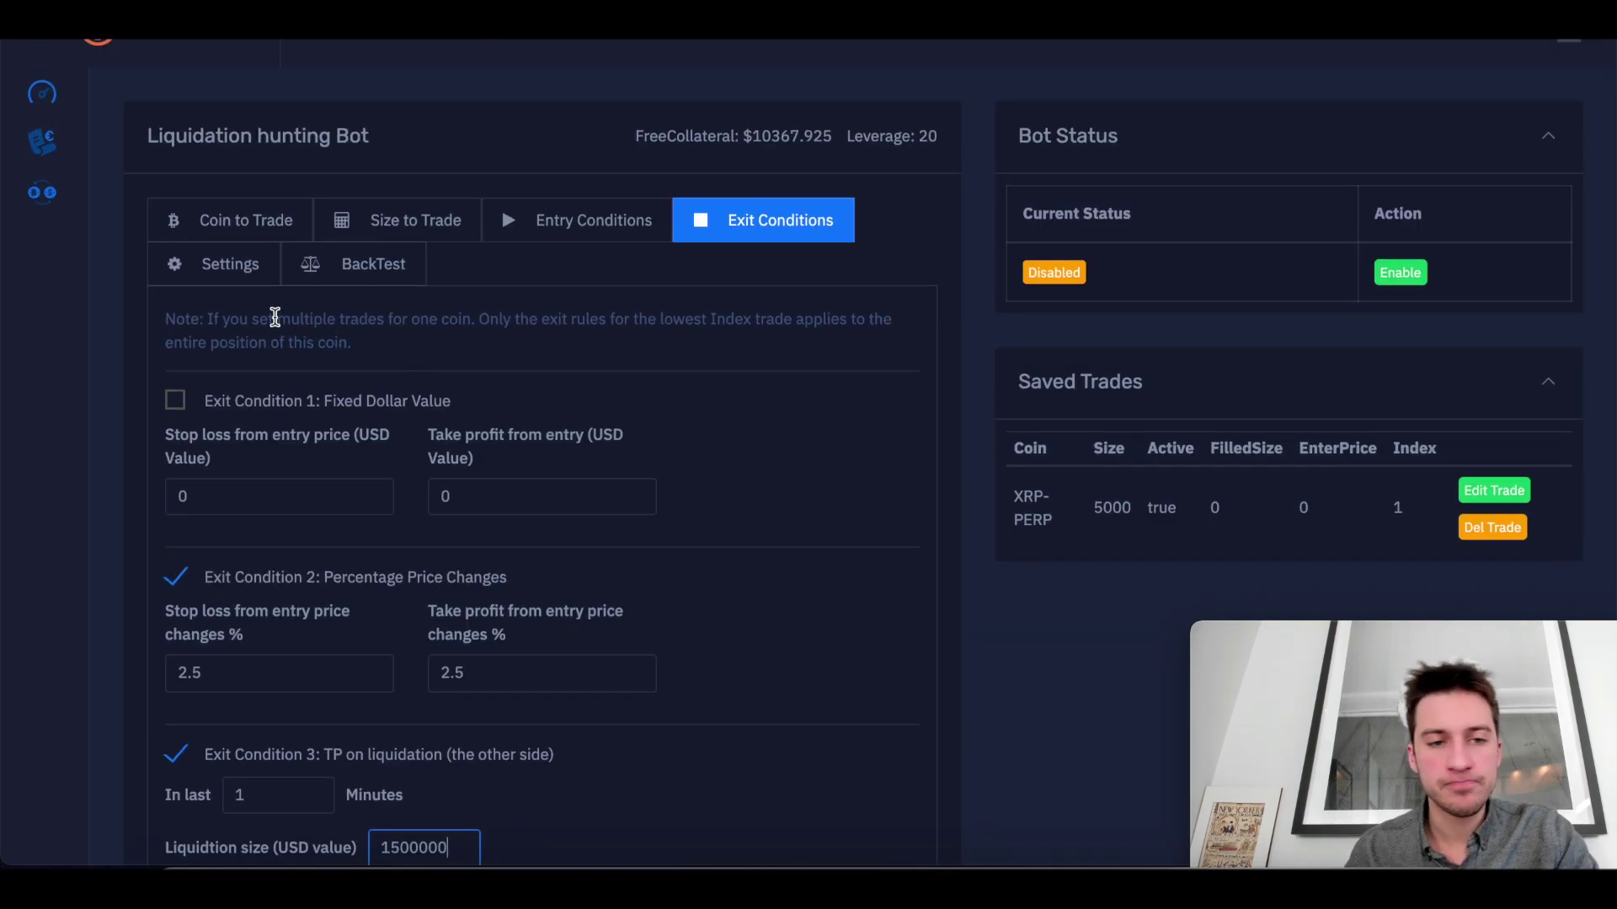
Set the trade rule index to 2 and save the BTC-PERP rule as a new trade.
click(221, 267)
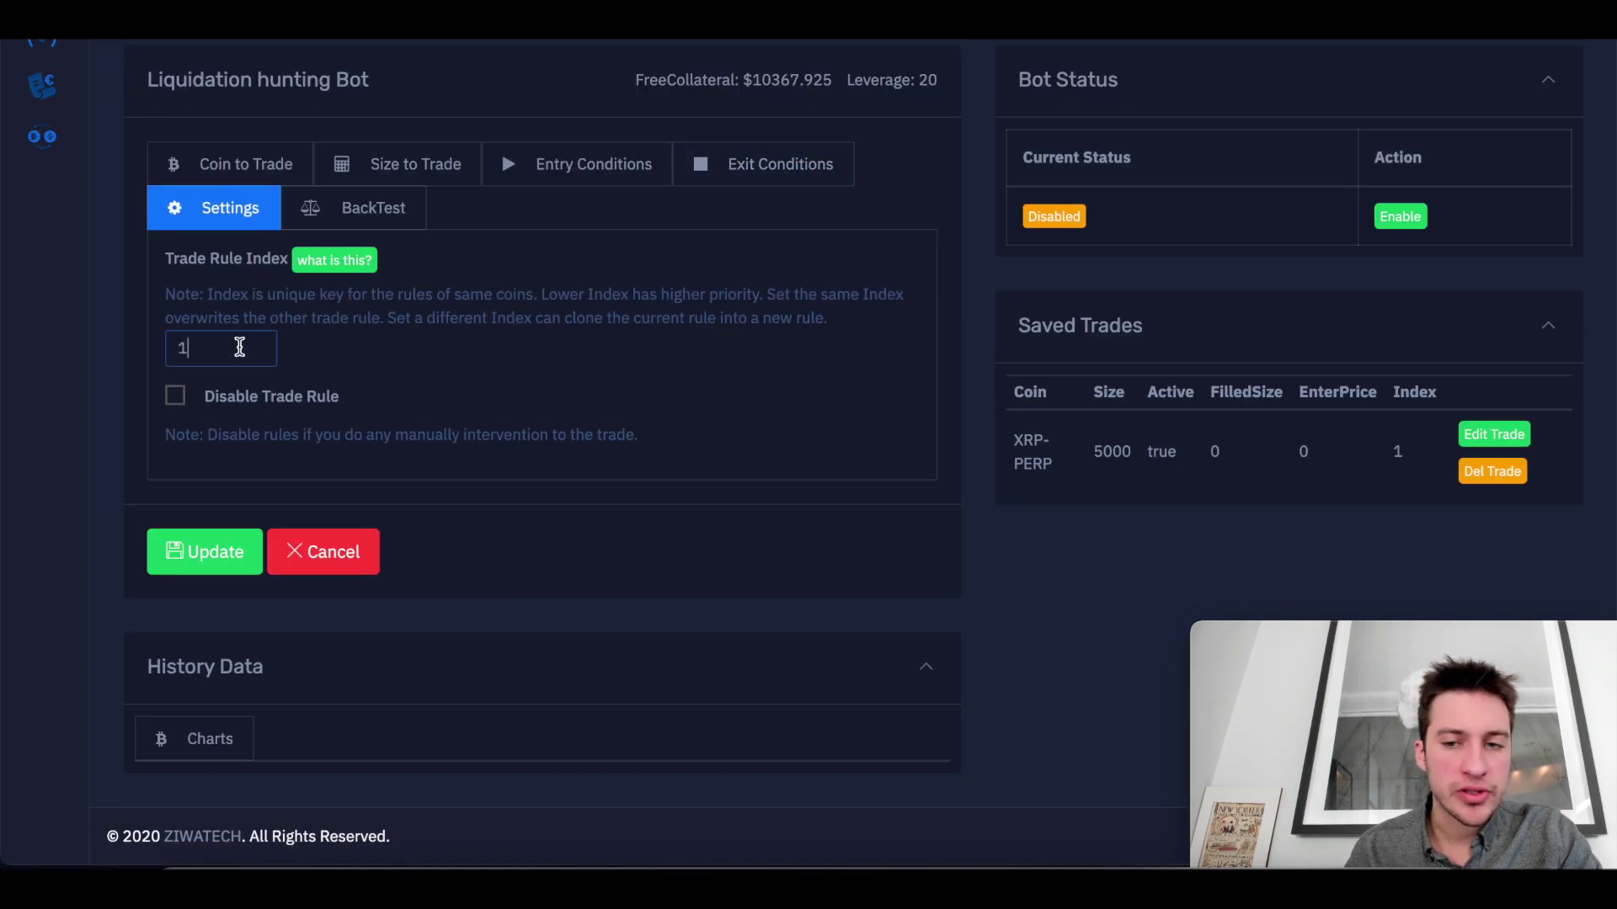
double_click(239, 347)
text(2)
click(235, 551)
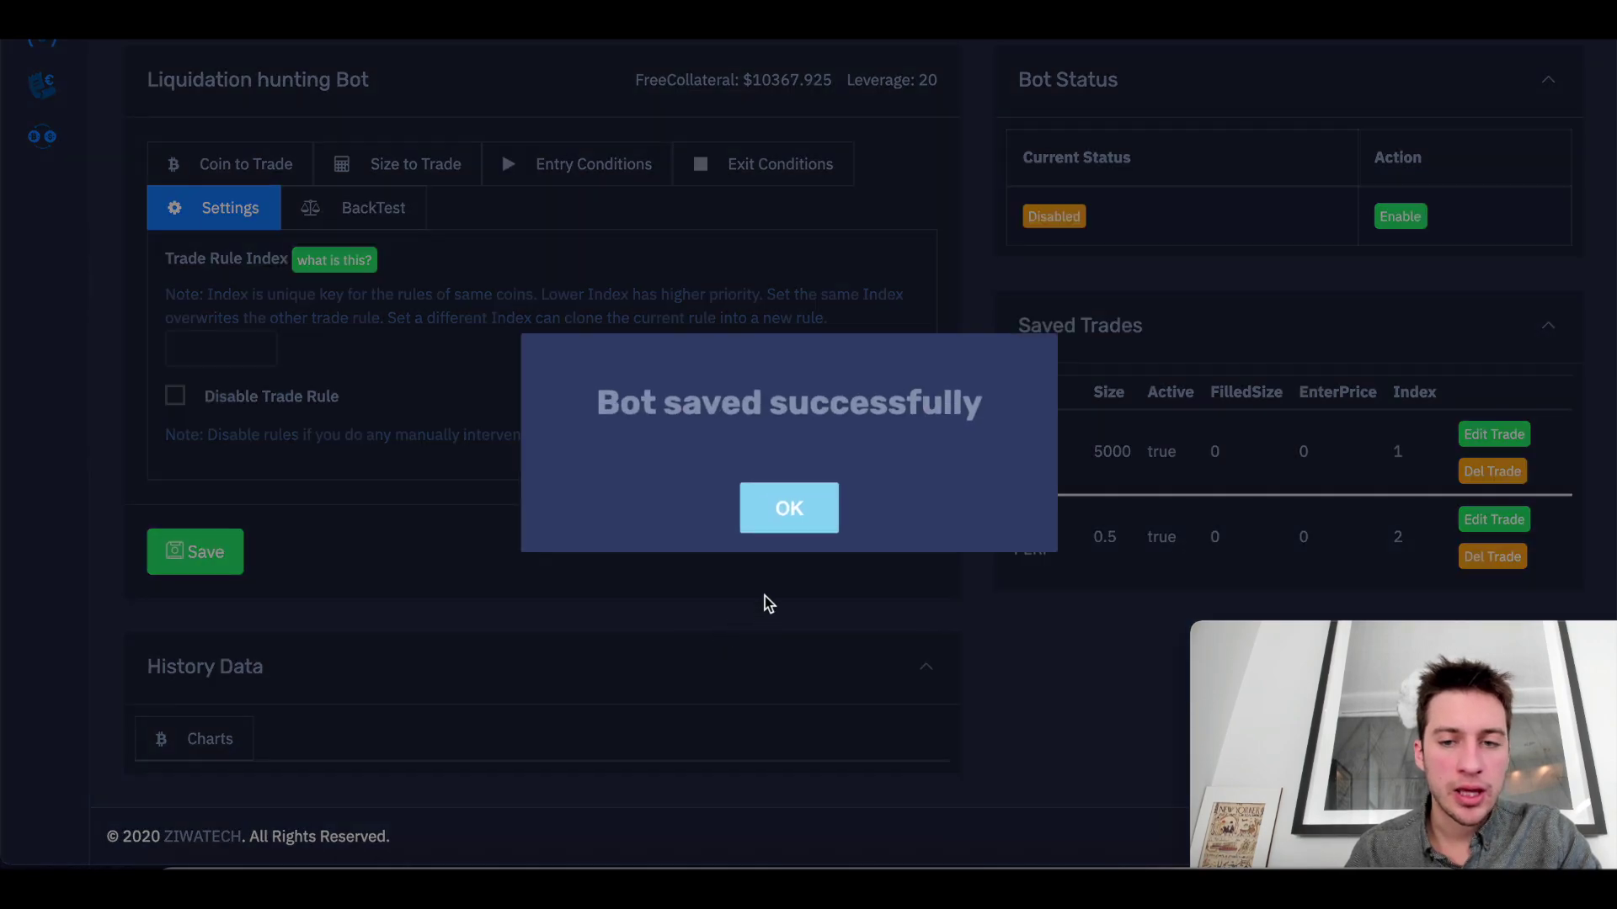
click(771, 524)
Load the saved BTC-PERP trade into the backtest settings.
click(392, 207)
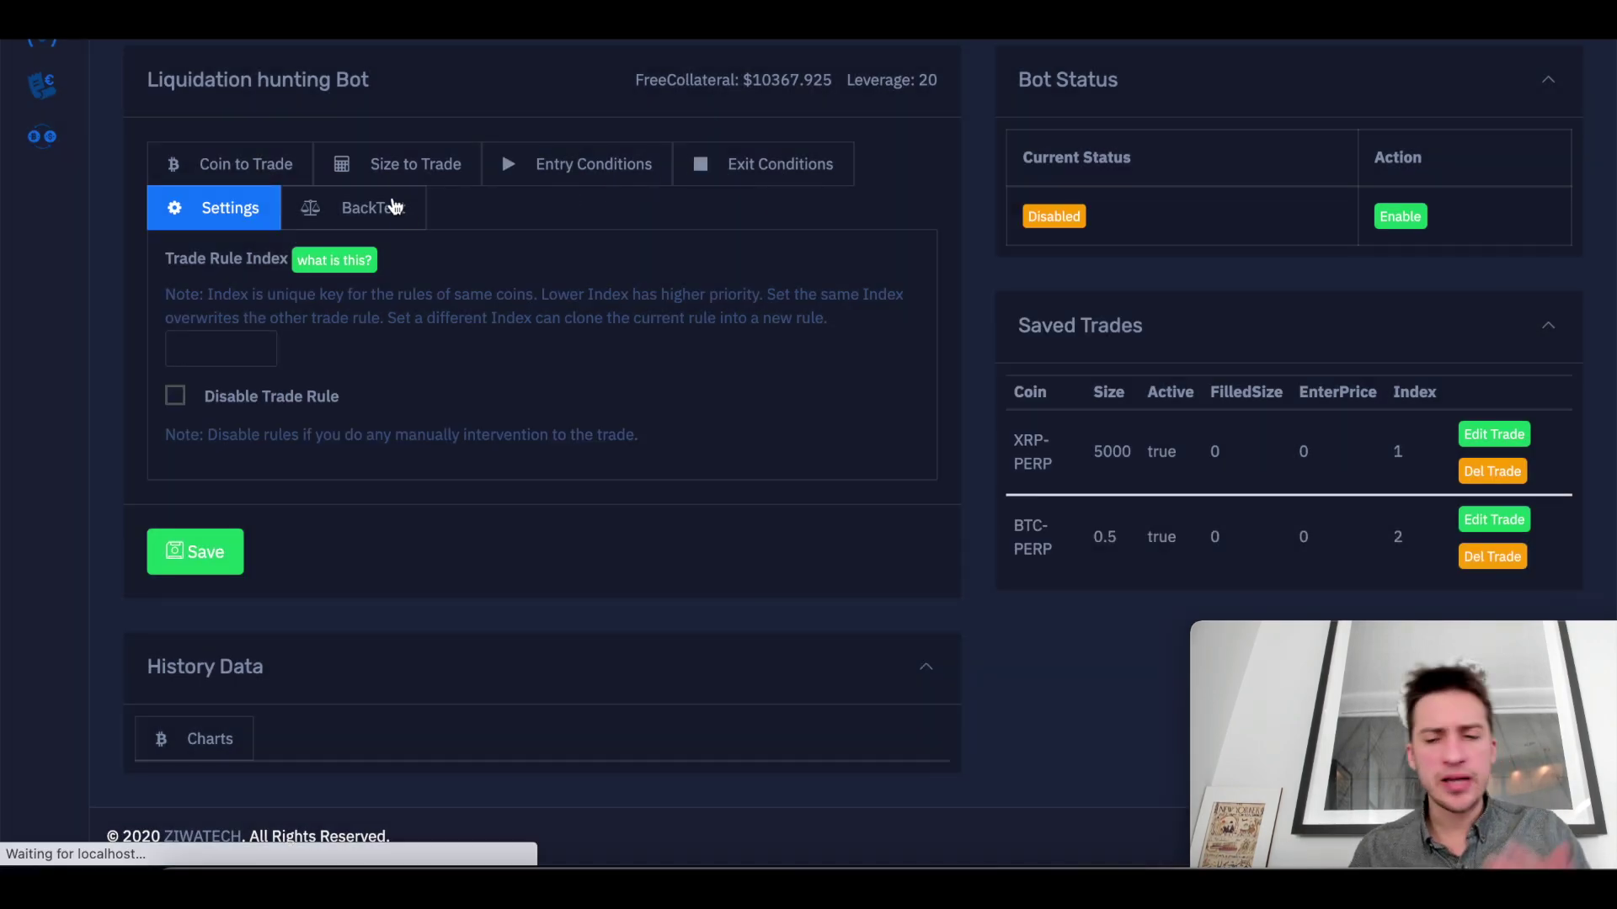
click(1475, 501)
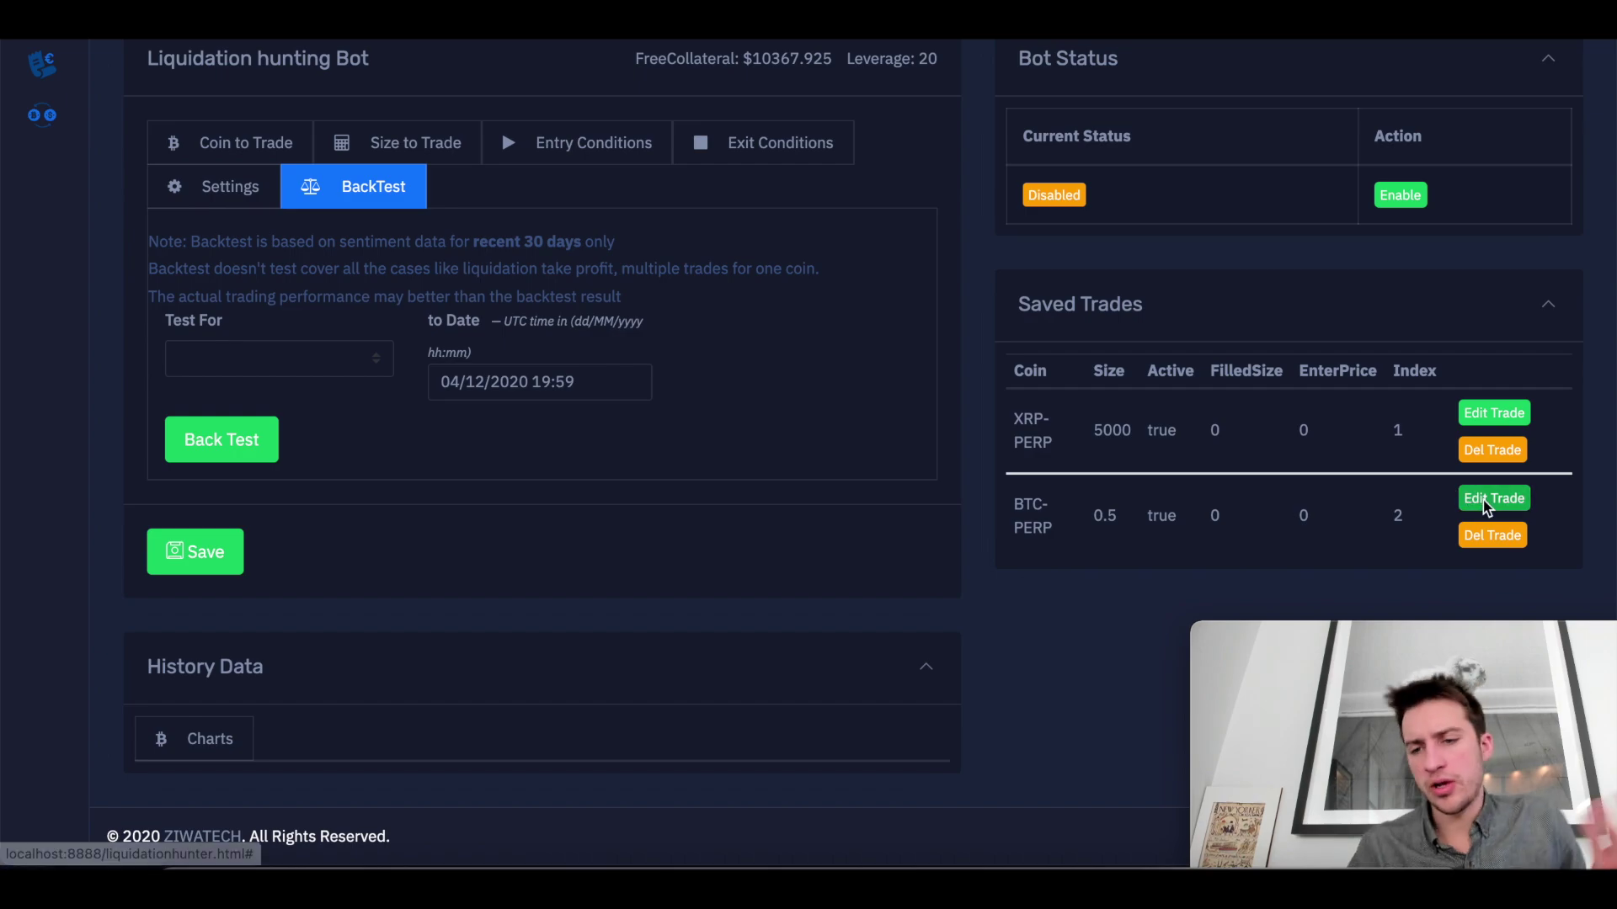
scroll(336, 497, down, 1)
click(306, 420)
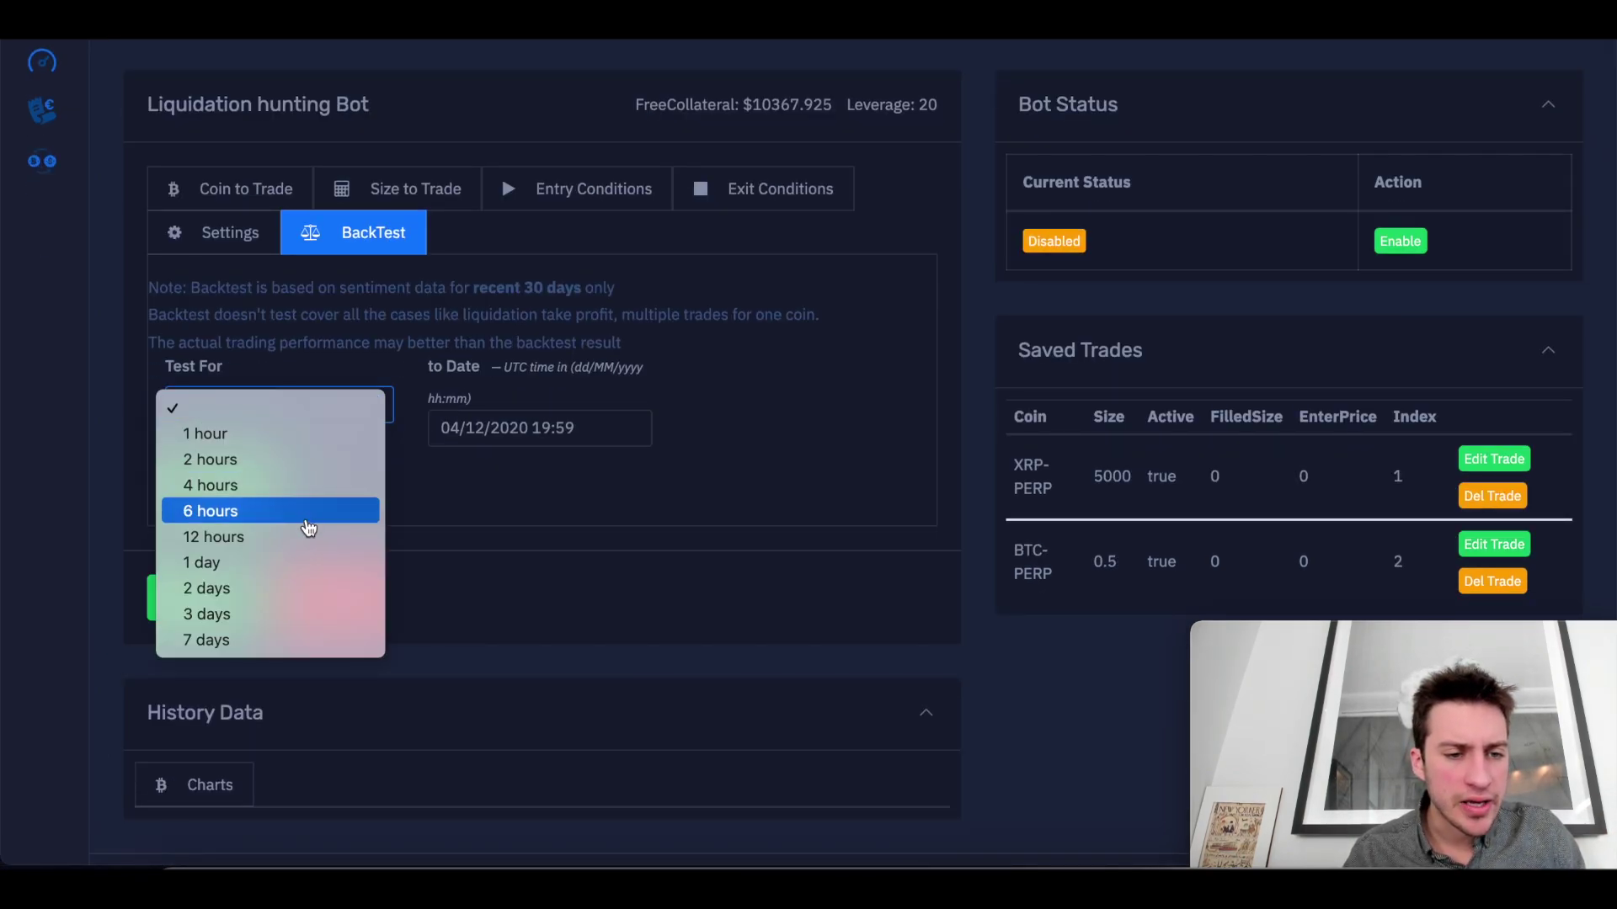
Backtest BTC-PERP over 1 day and scroll to the -241.41 profit, -2.5% return summary.
click(314, 562)
click(242, 502)
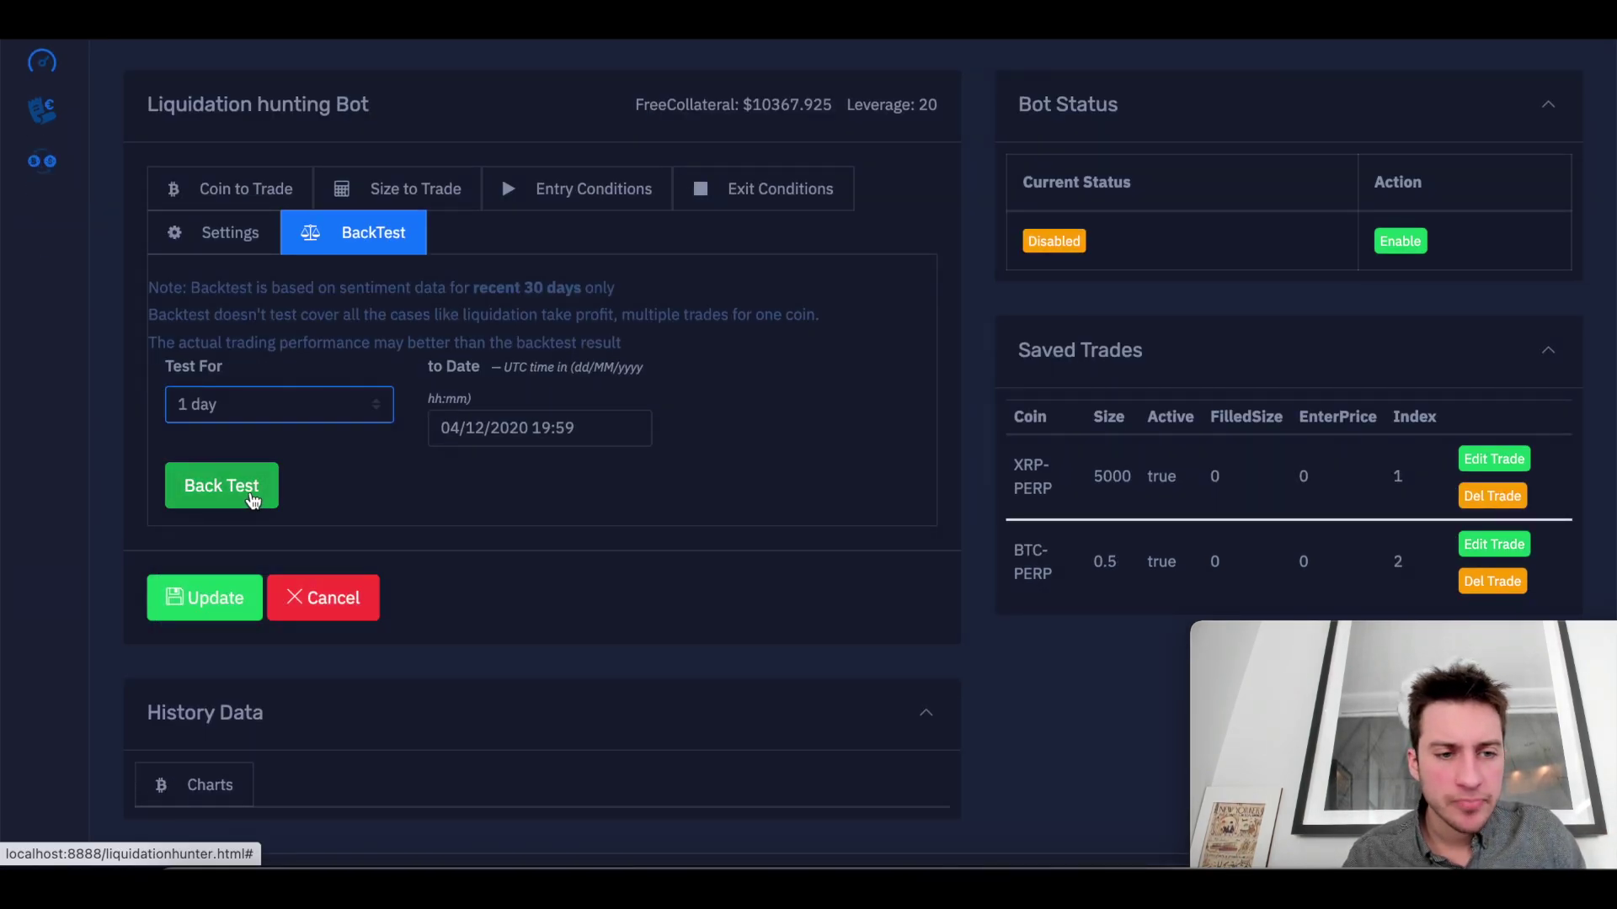
scroll(251, 498, down, 1)
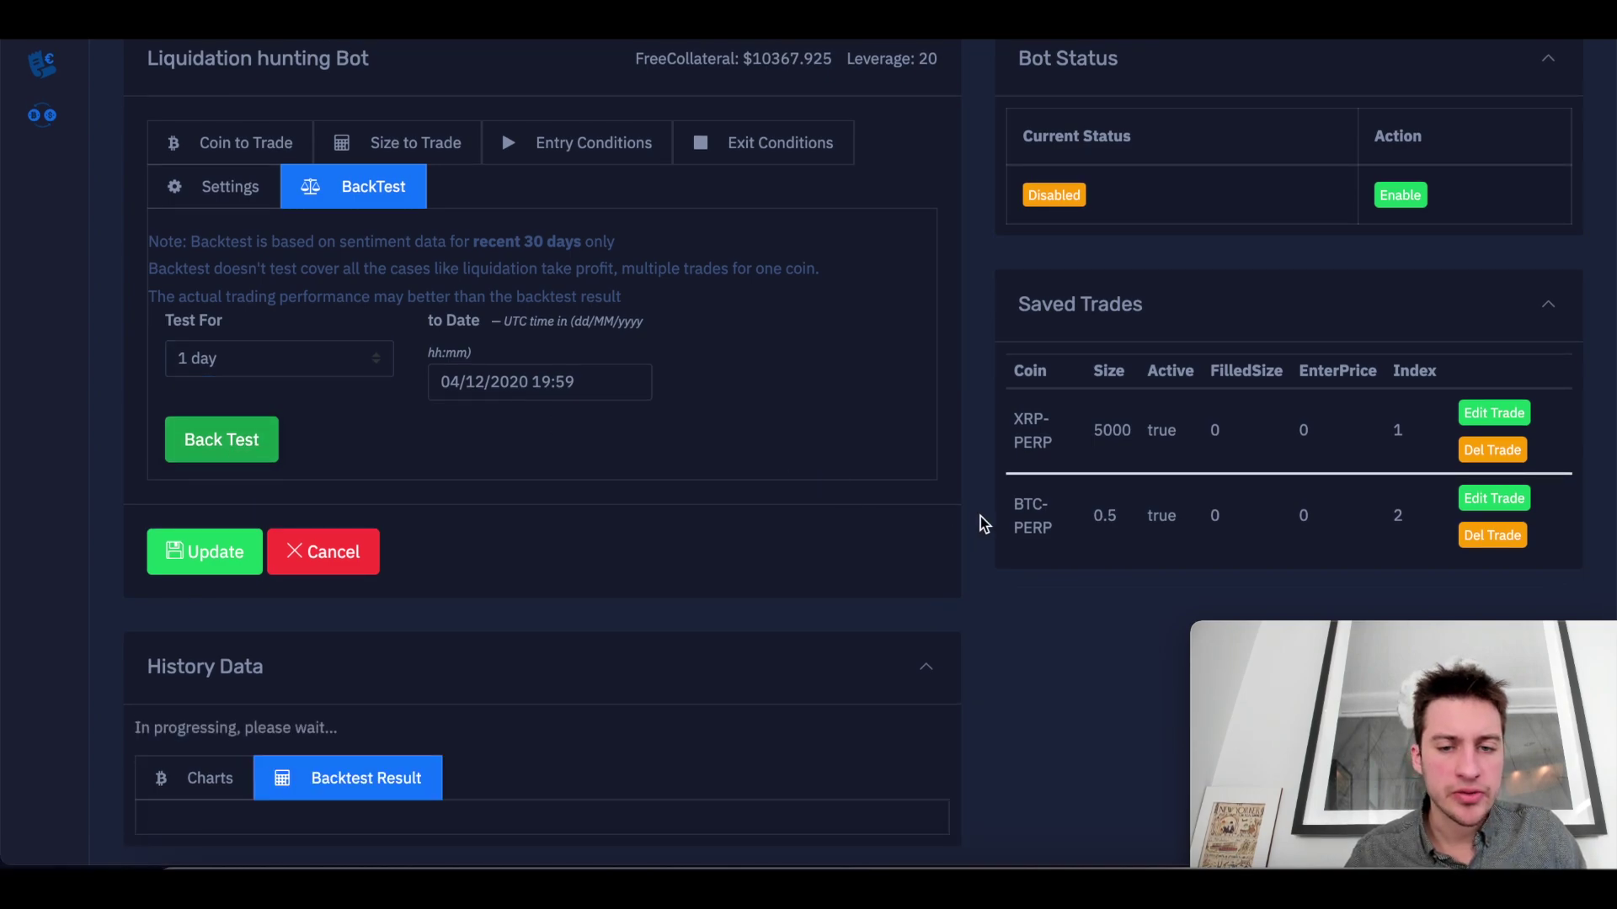
scroll(982, 524, down, 1)
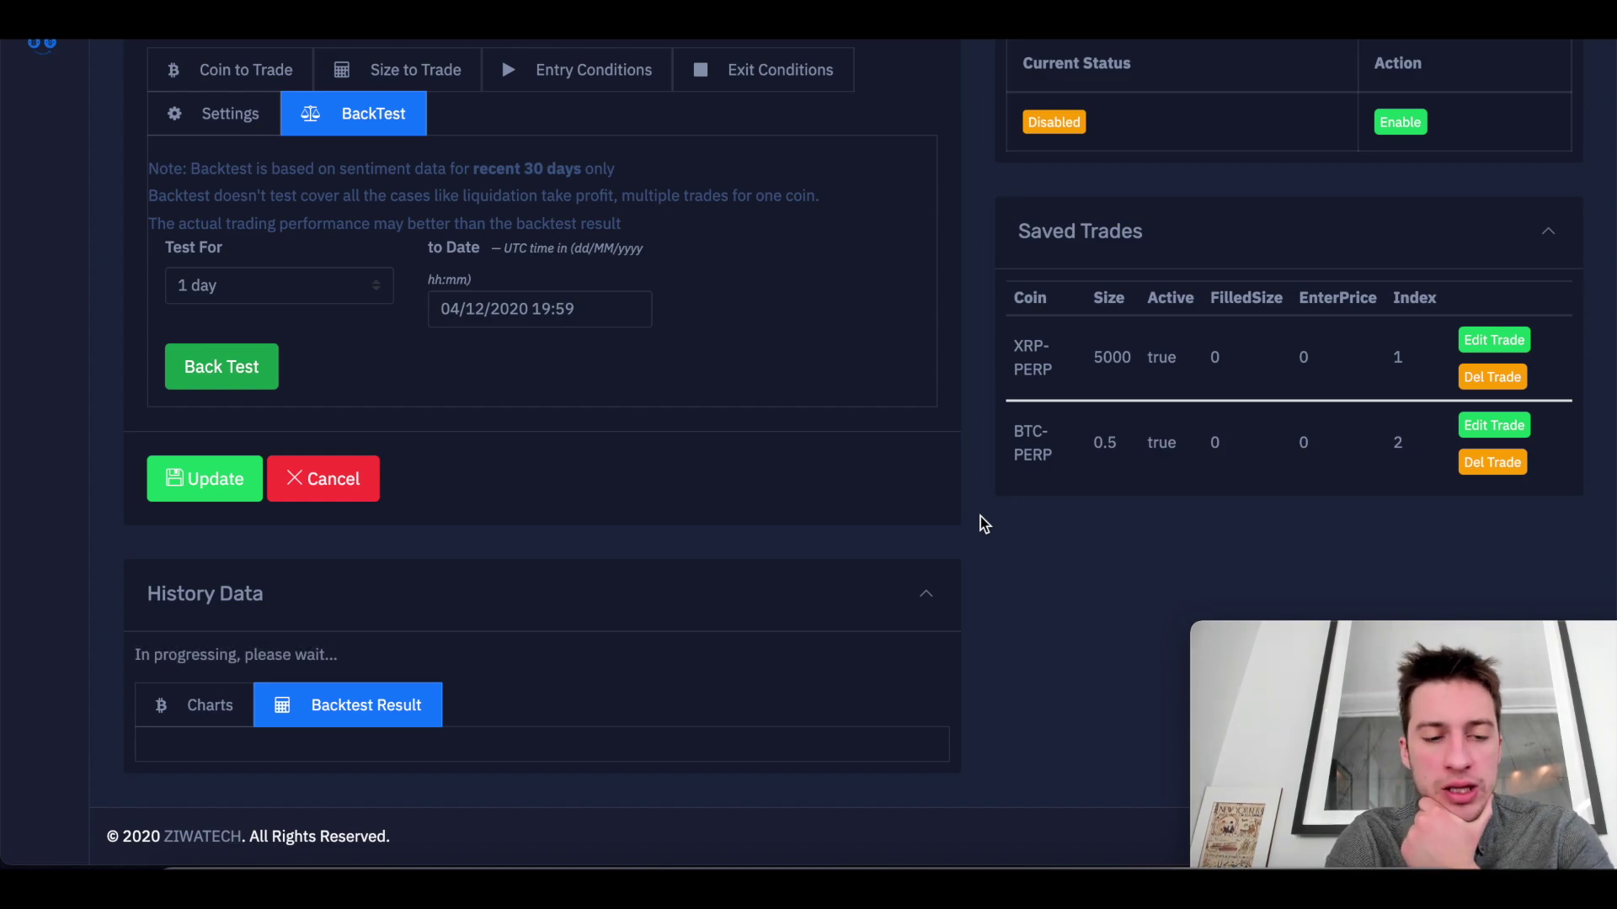
scroll(980, 517, down, 15)
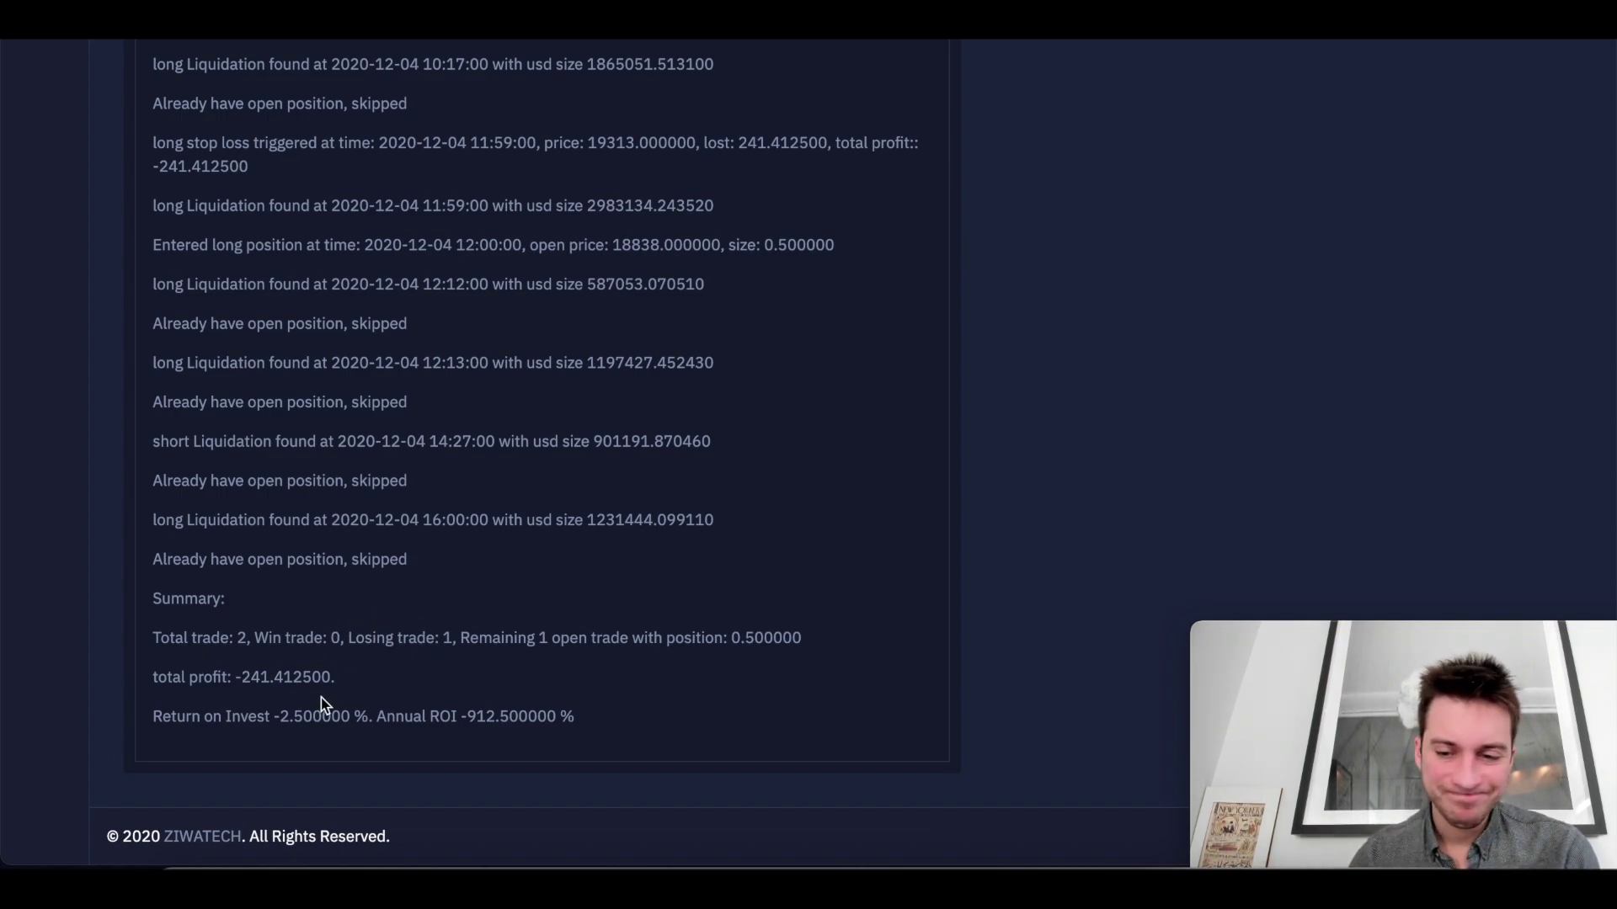
scroll(949, 447, up, 20)
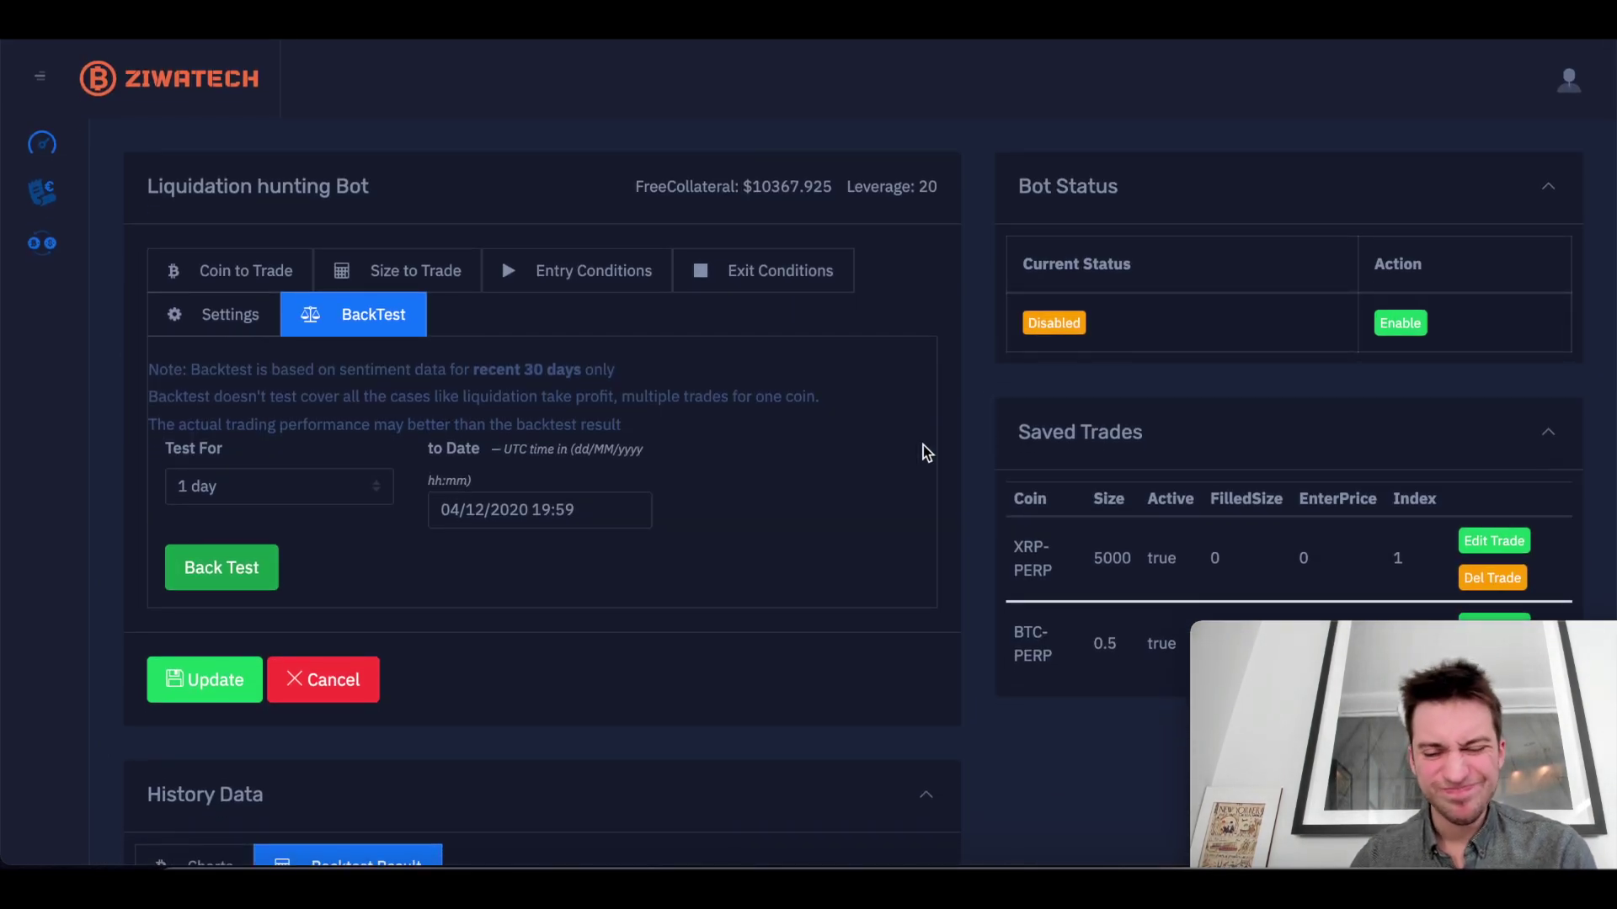
Run a 7-day BTC-PERP backtest, then show the FTX / BTC-PERP / Both coin settings.
scroll(923, 446, down, 1)
click(253, 409)
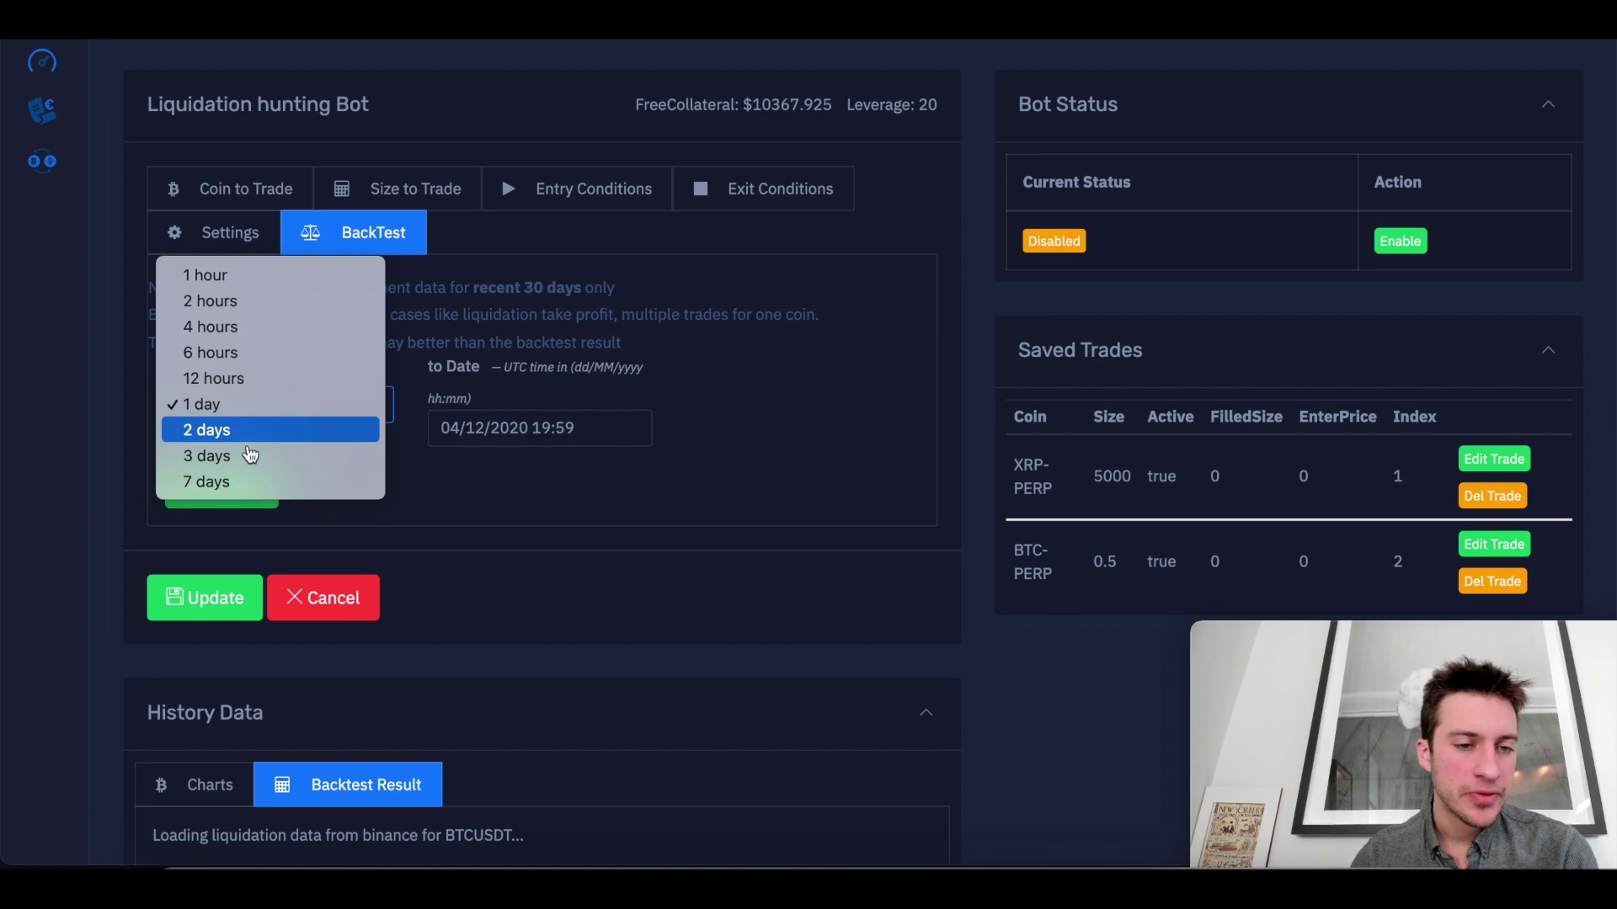
click(258, 496)
click(256, 495)
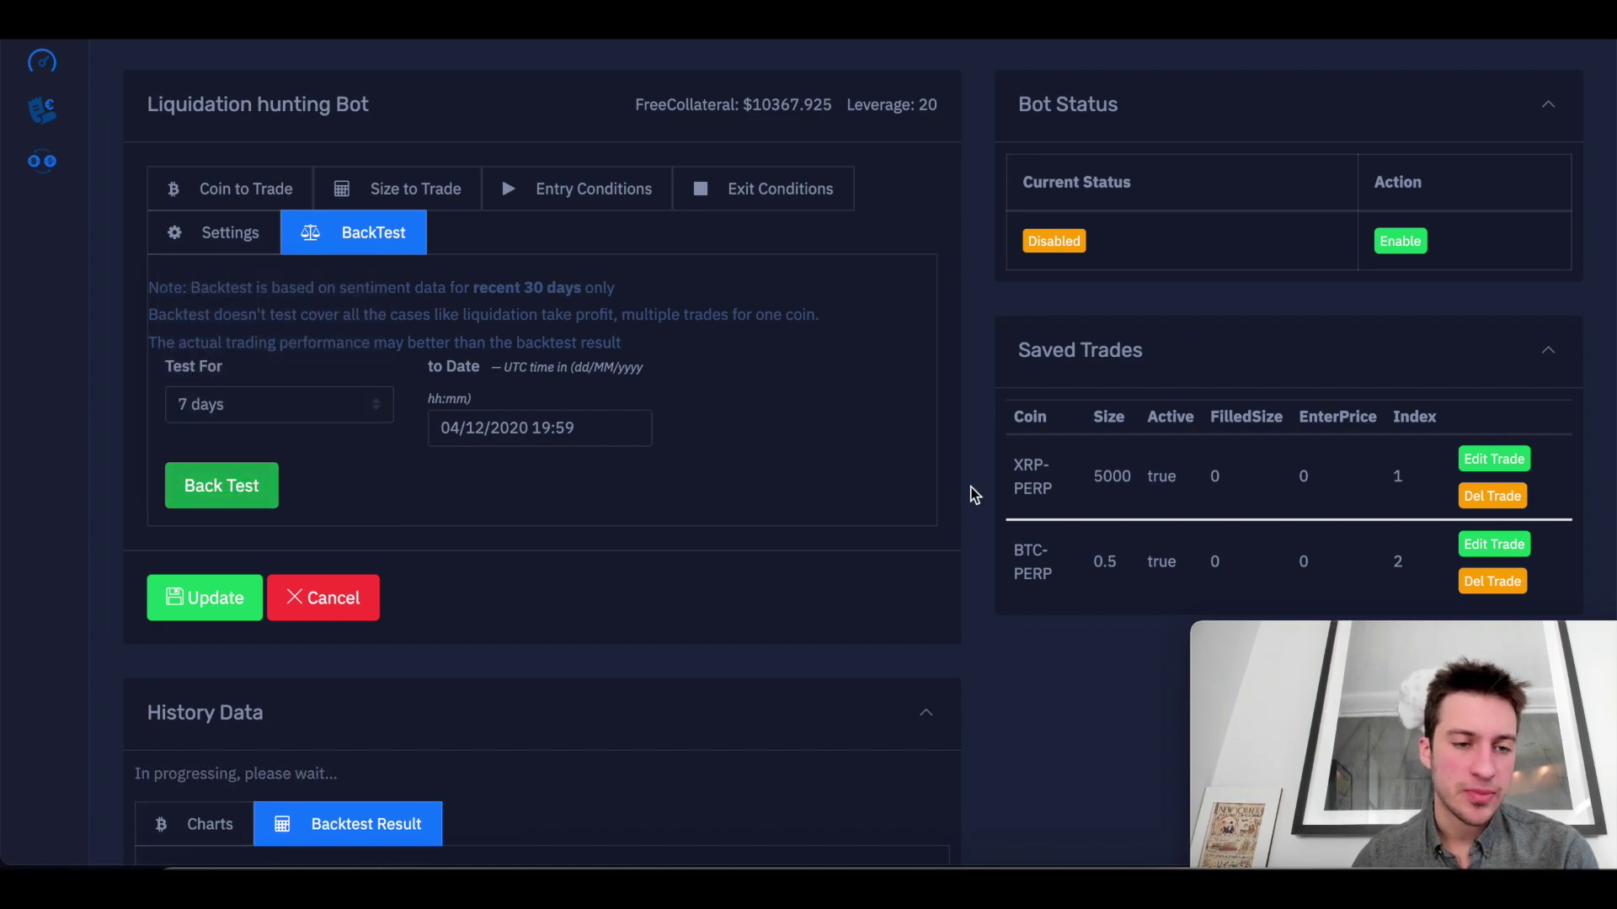
scroll(957, 497, down, 1)
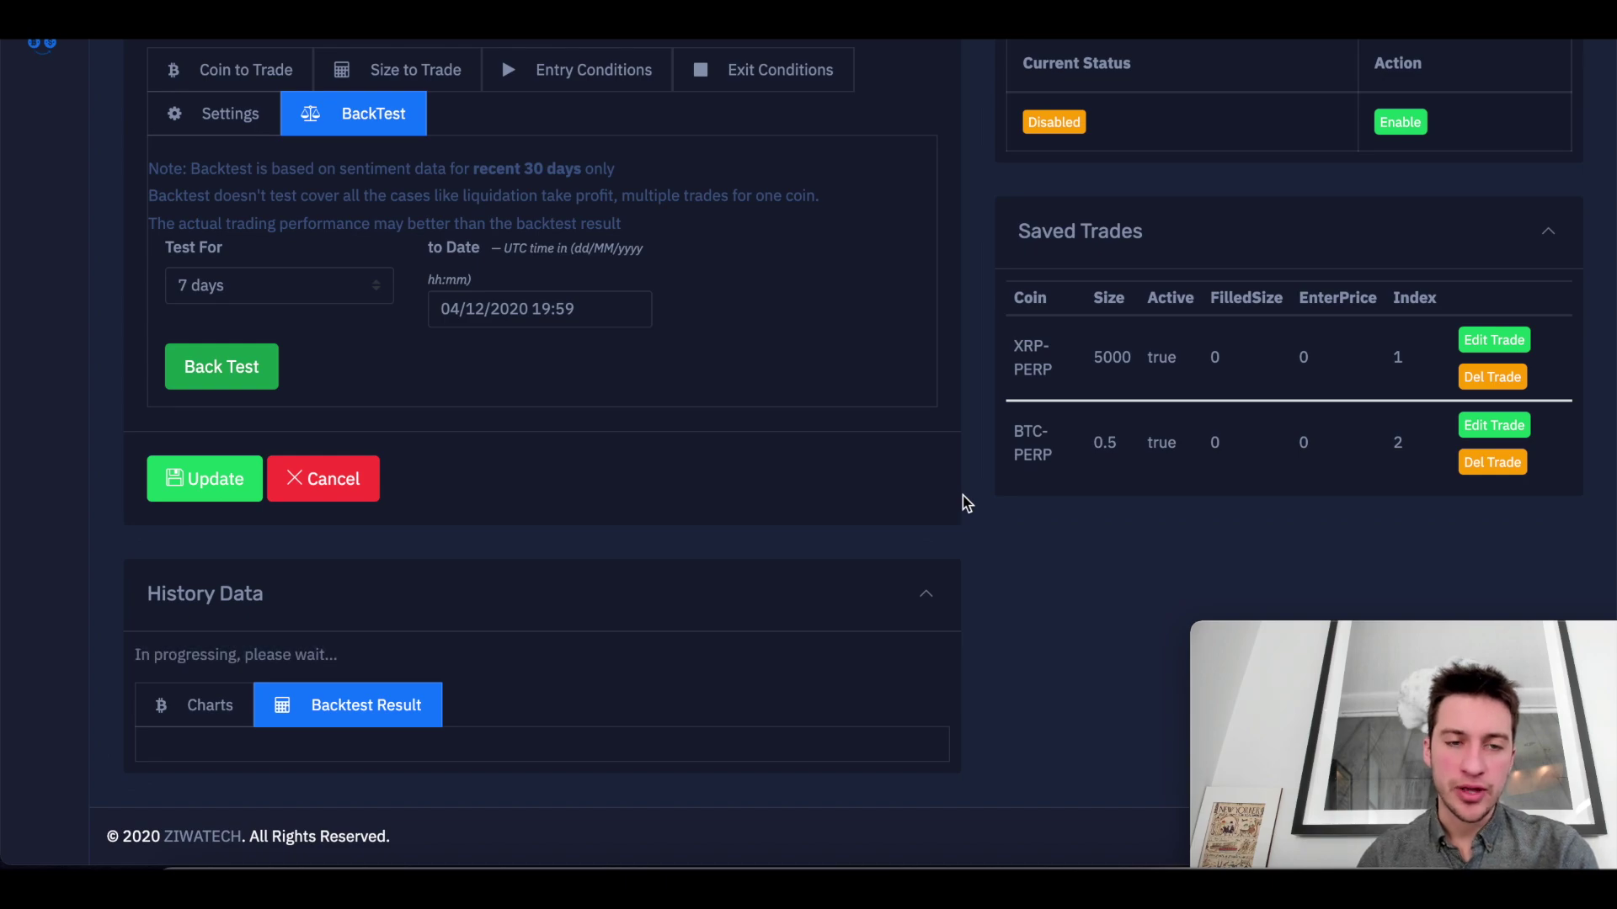
scroll(962, 495, up, 1)
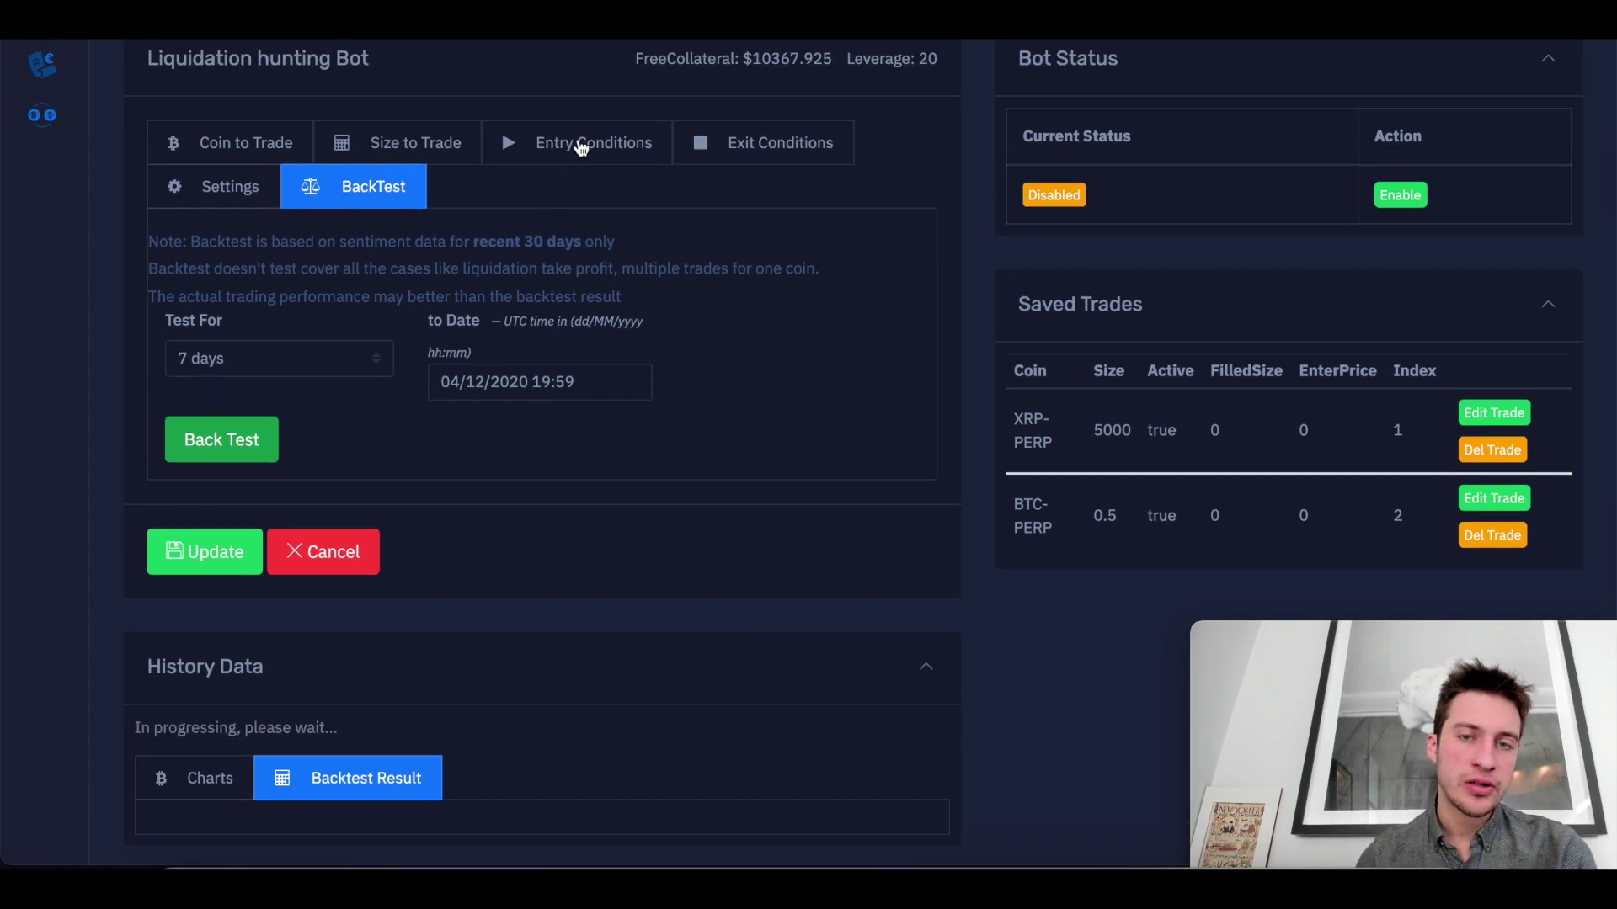
scroll(960, 539, down, 1)
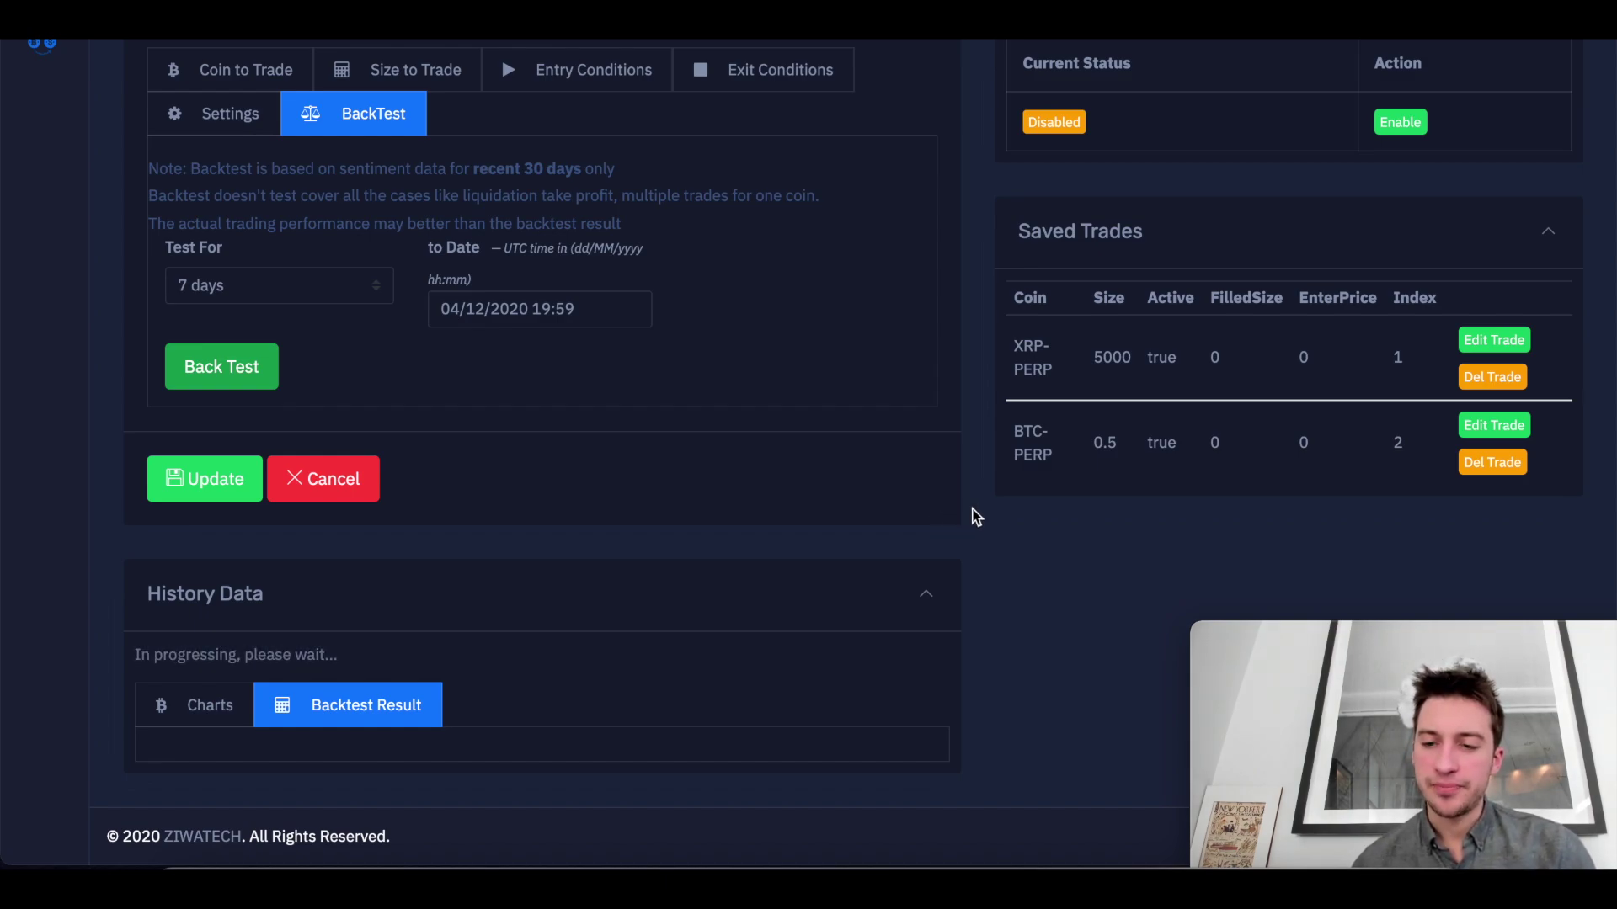
scroll(975, 517, up, 2)
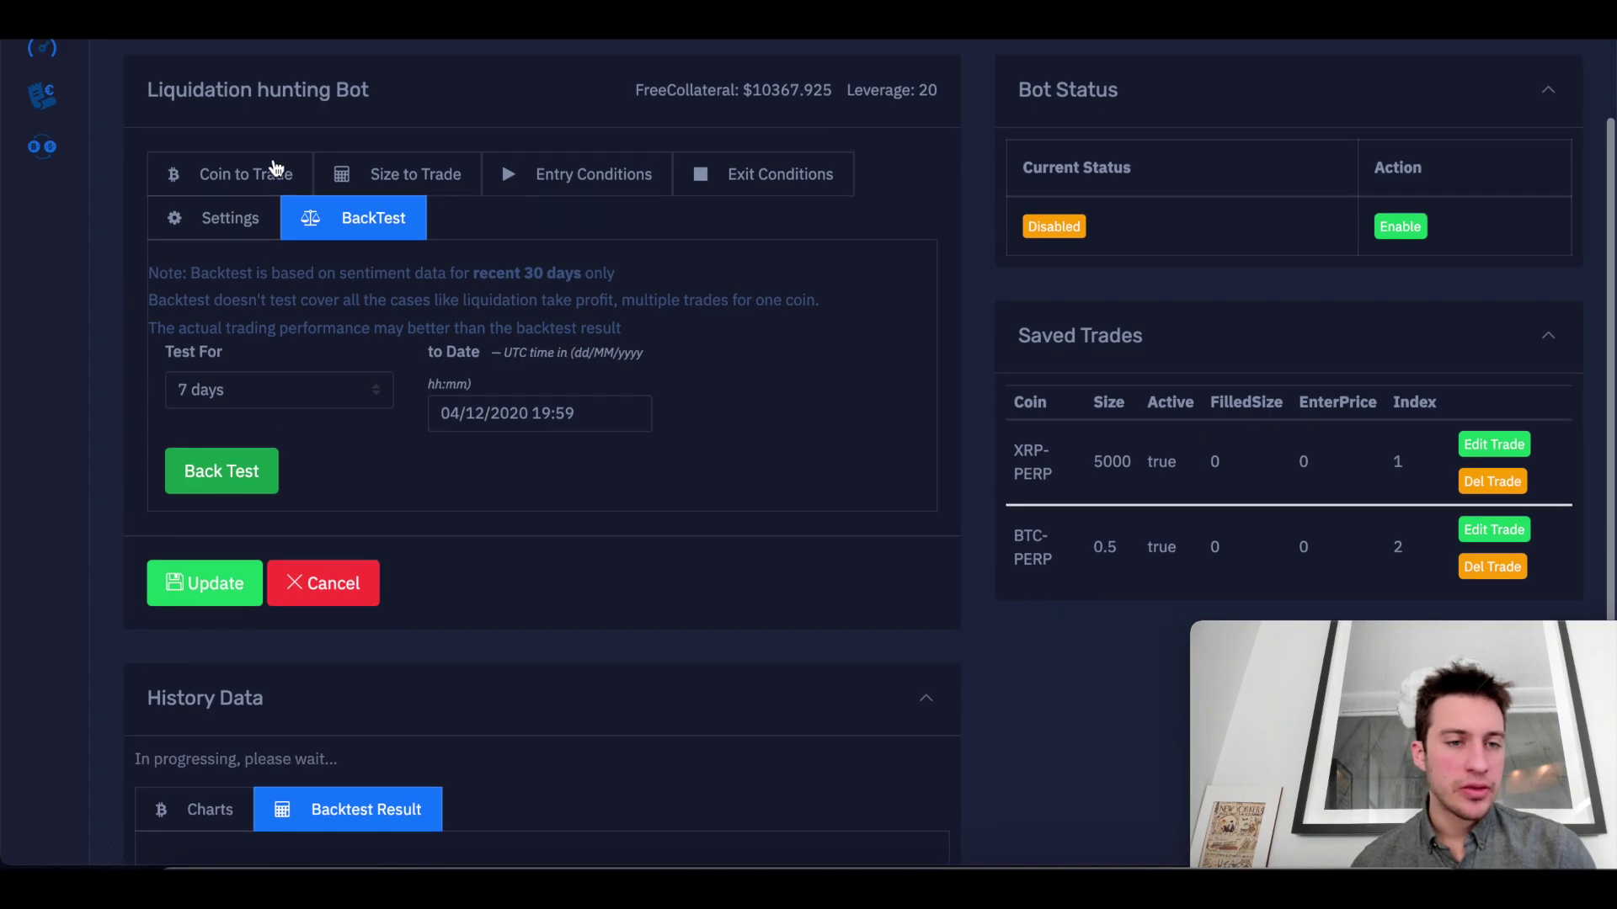
click(272, 169)
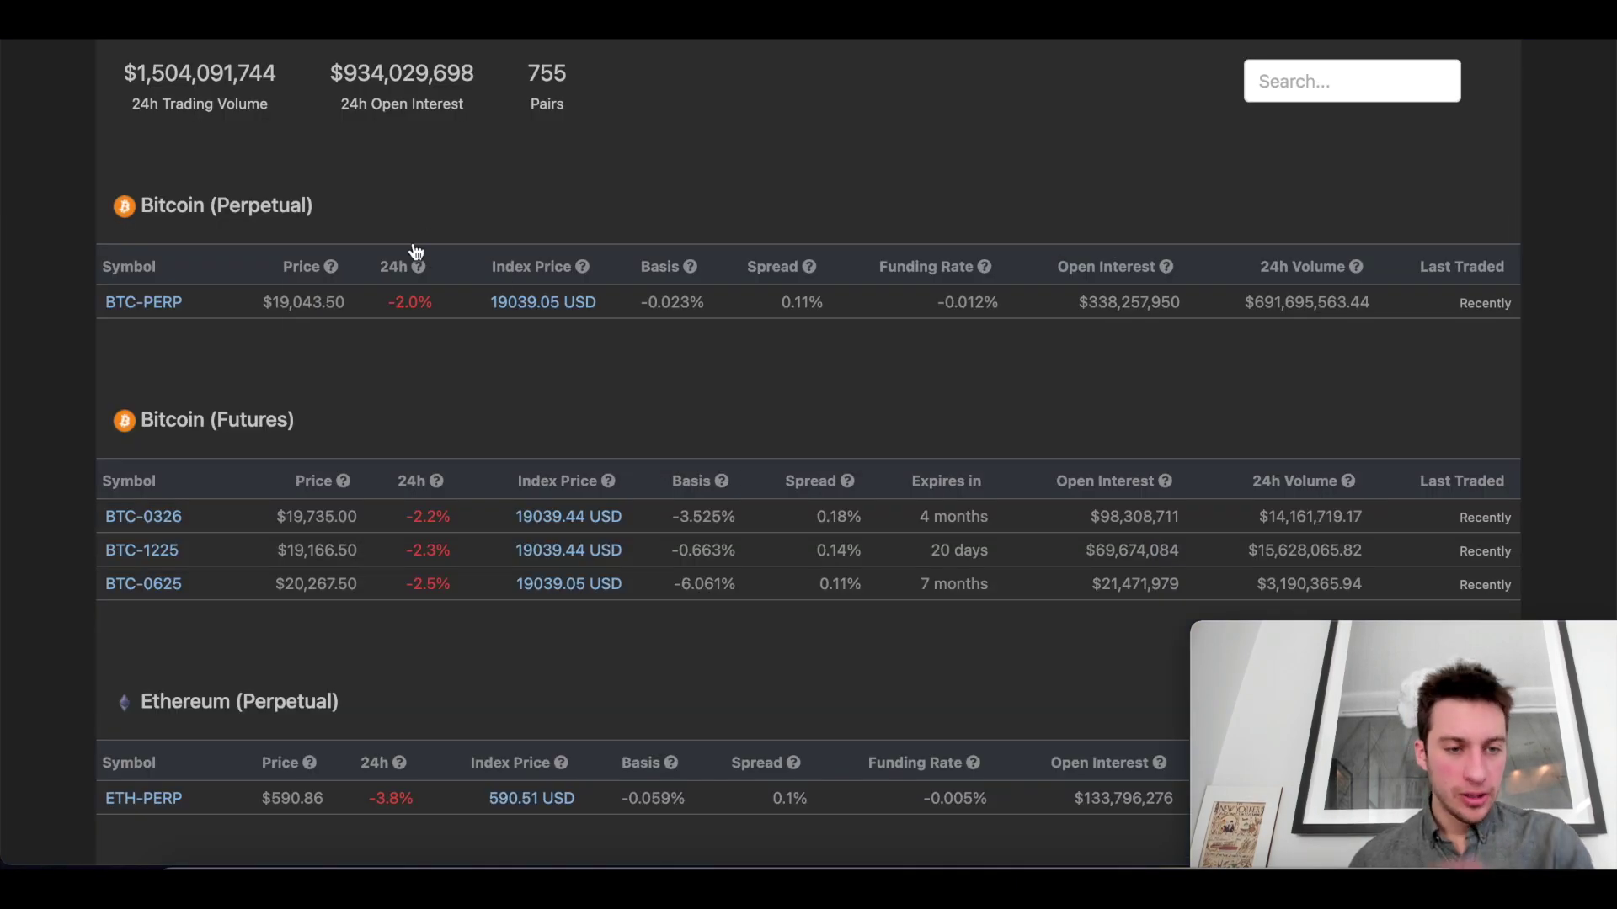
Sort FTX perpetual futures by 24-hour change, then return to the bot's coin list.
scroll(415, 248, down, 10)
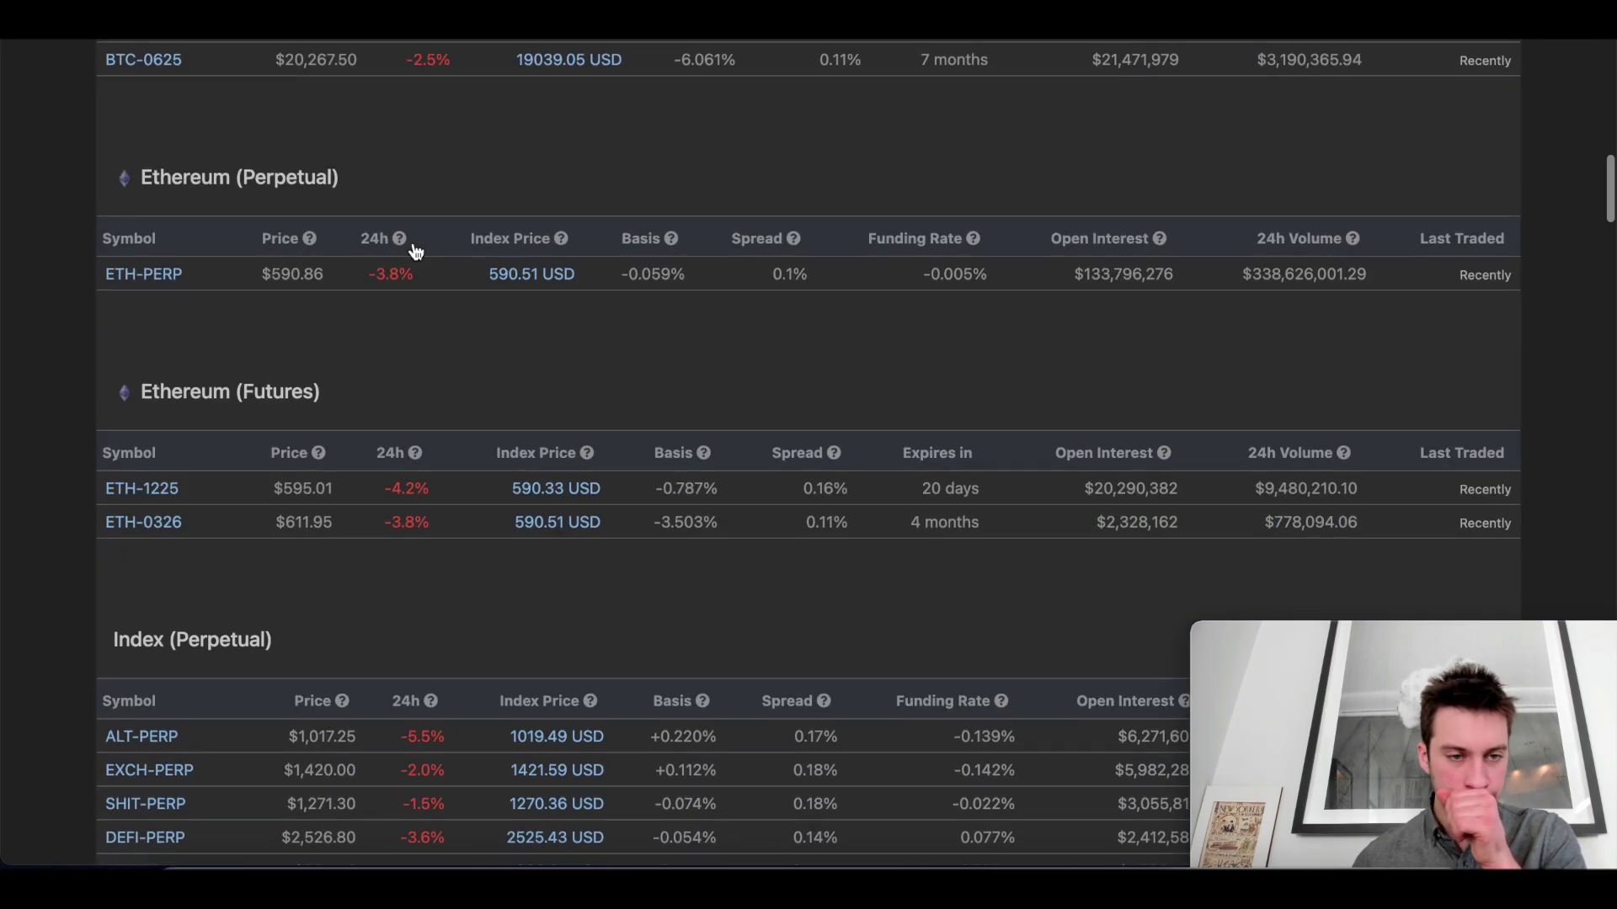
scroll(414, 242, down, 10)
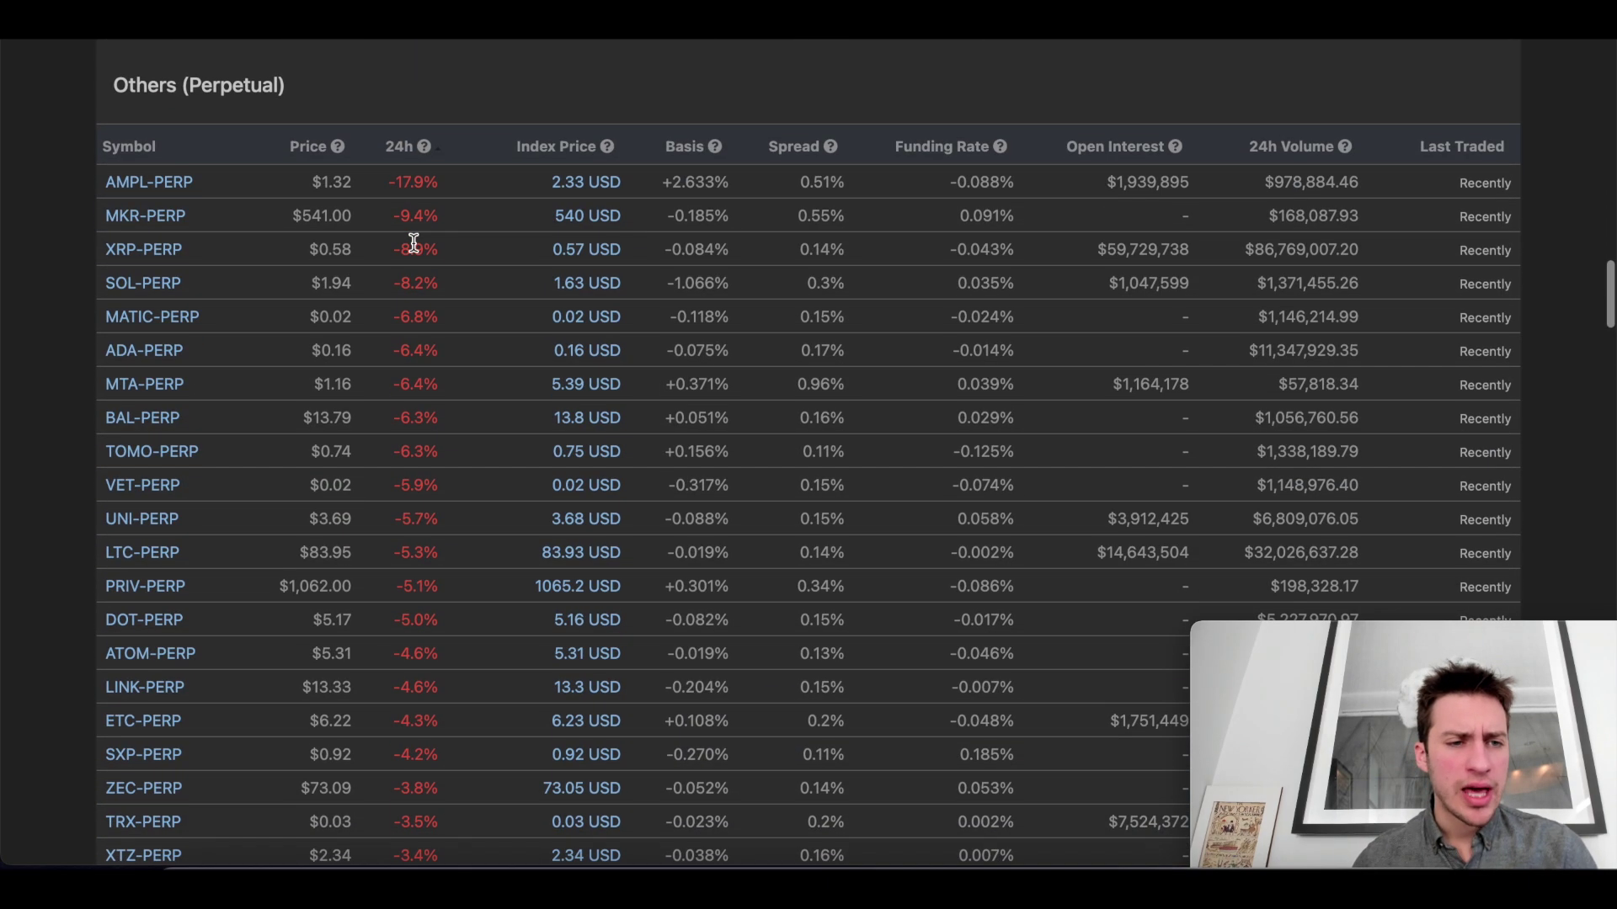
click(401, 146)
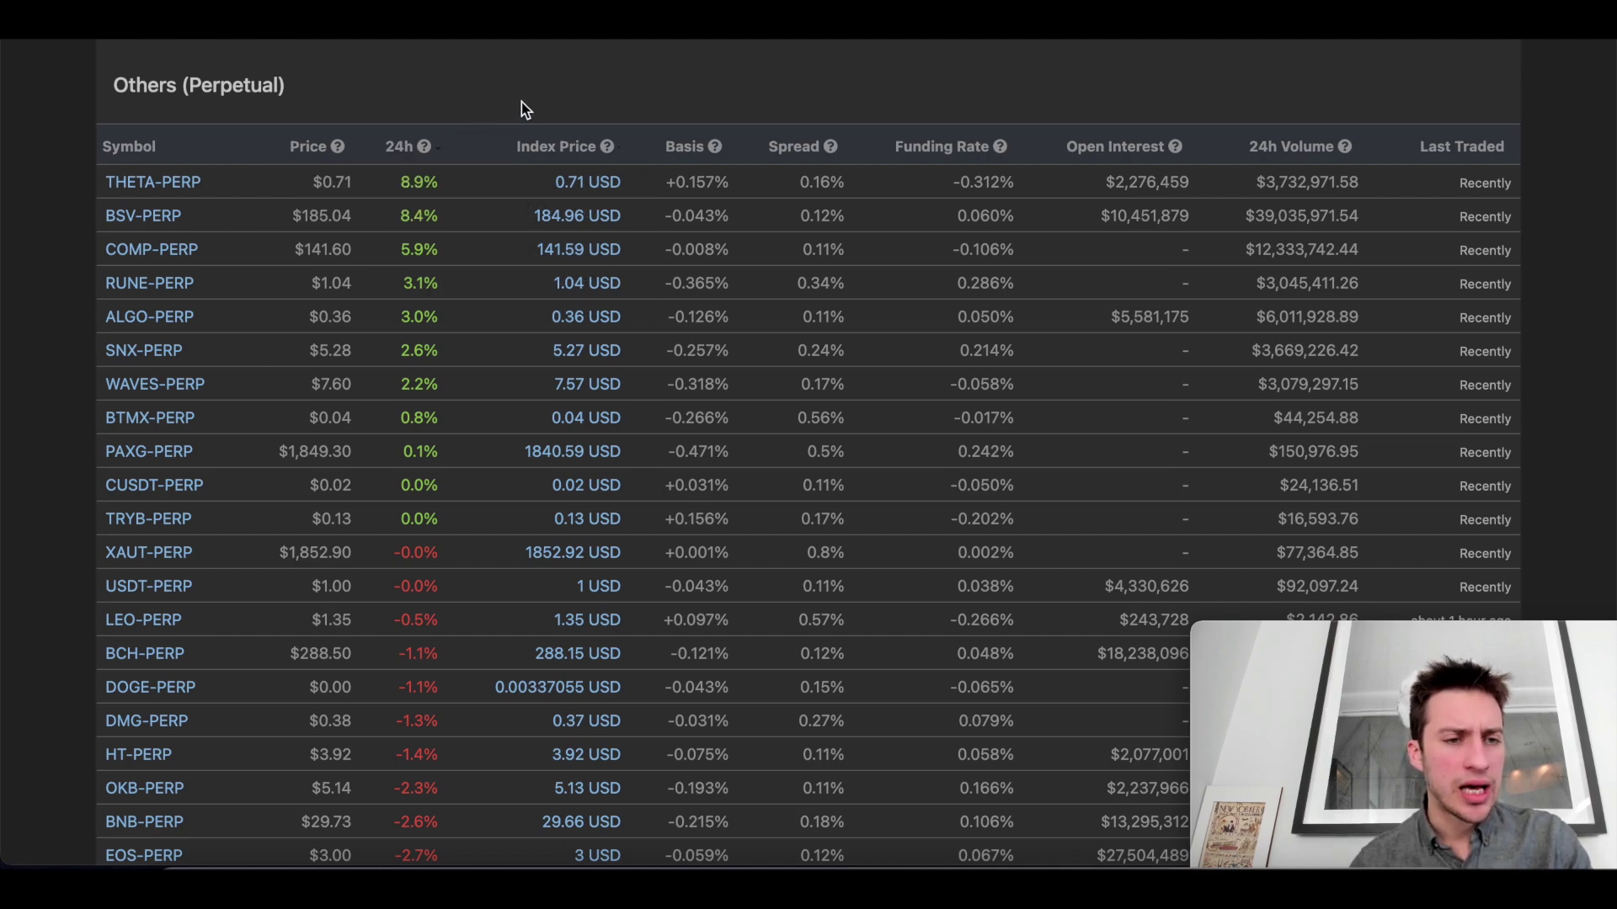
key(ctrl+Tab)
click(492, 405)
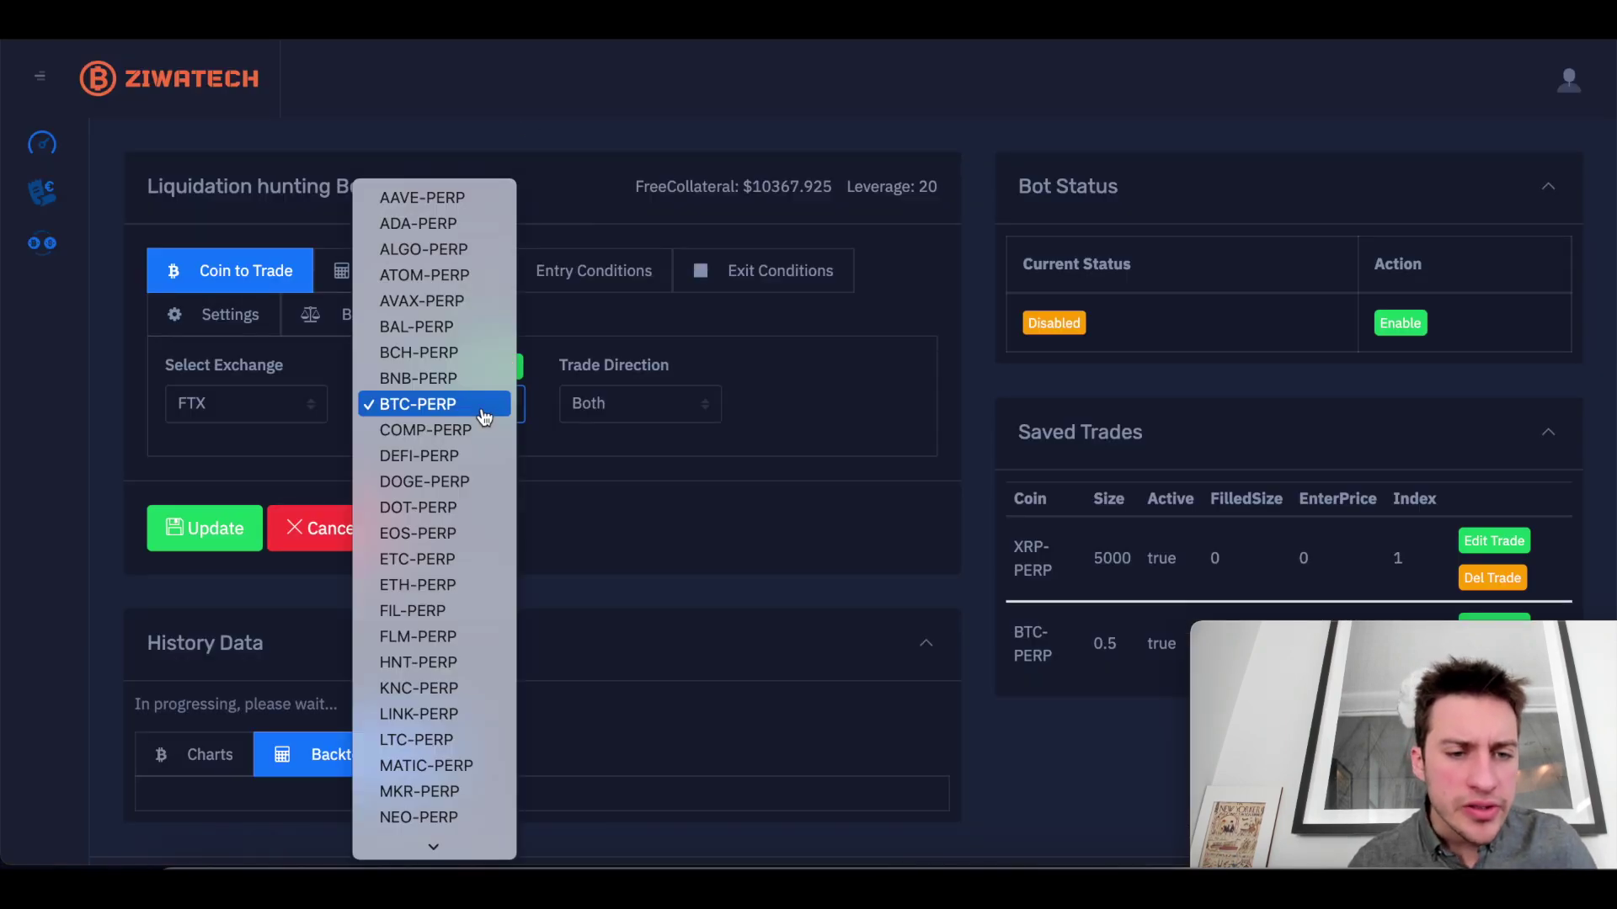
Switch the rule to COMP-PERP, long only, with a trade size of 50.
click(613, 405)
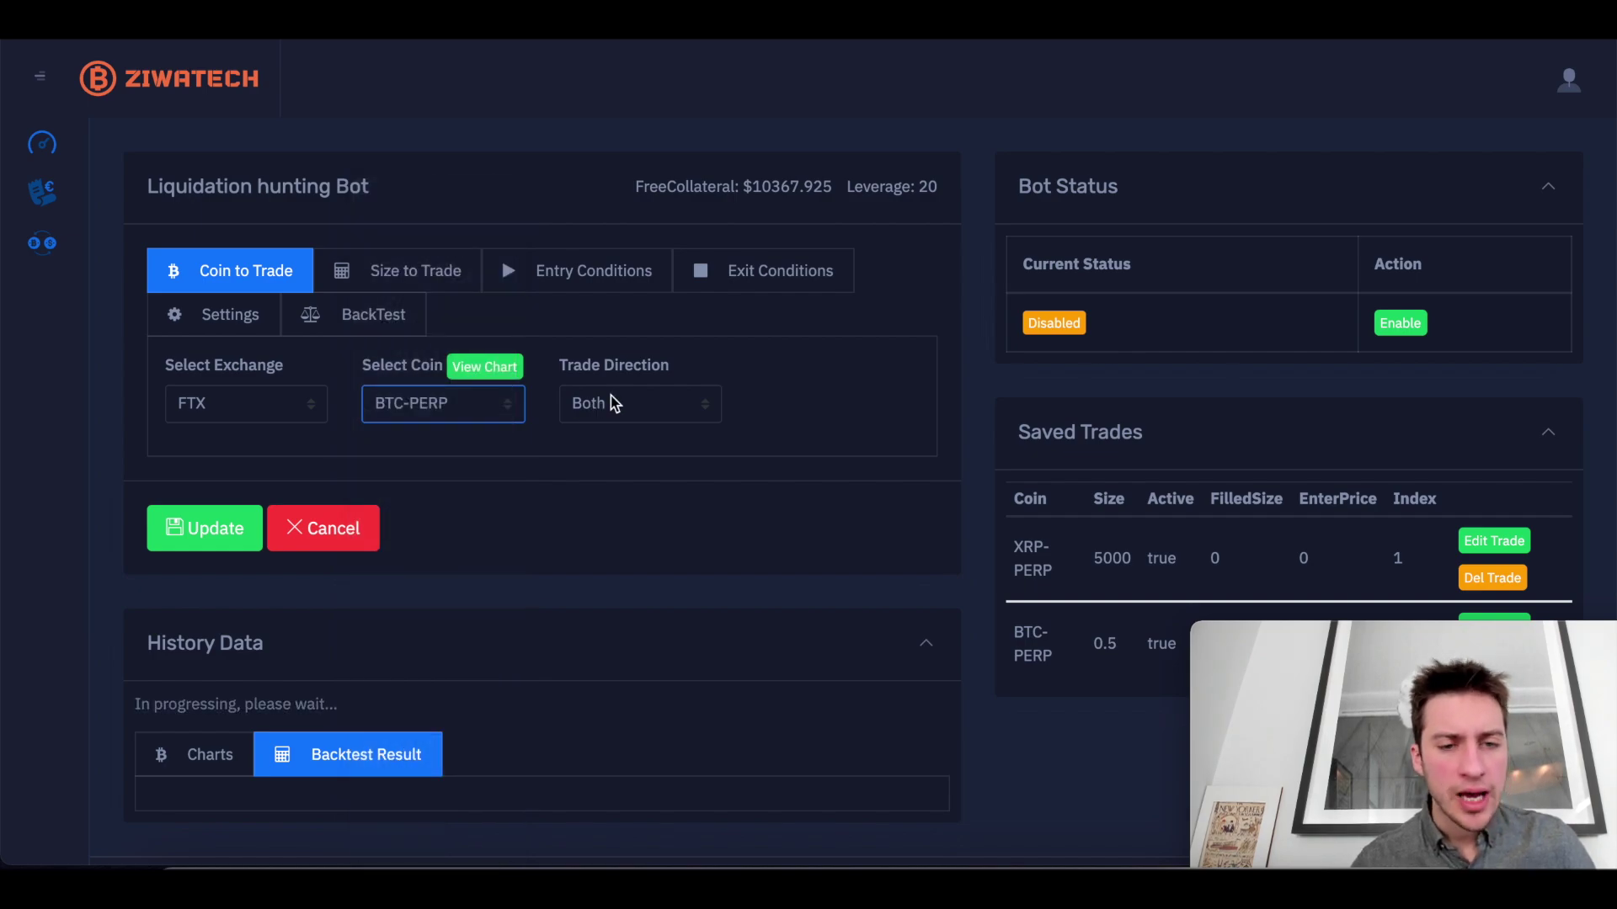
click(613, 404)
click(614, 430)
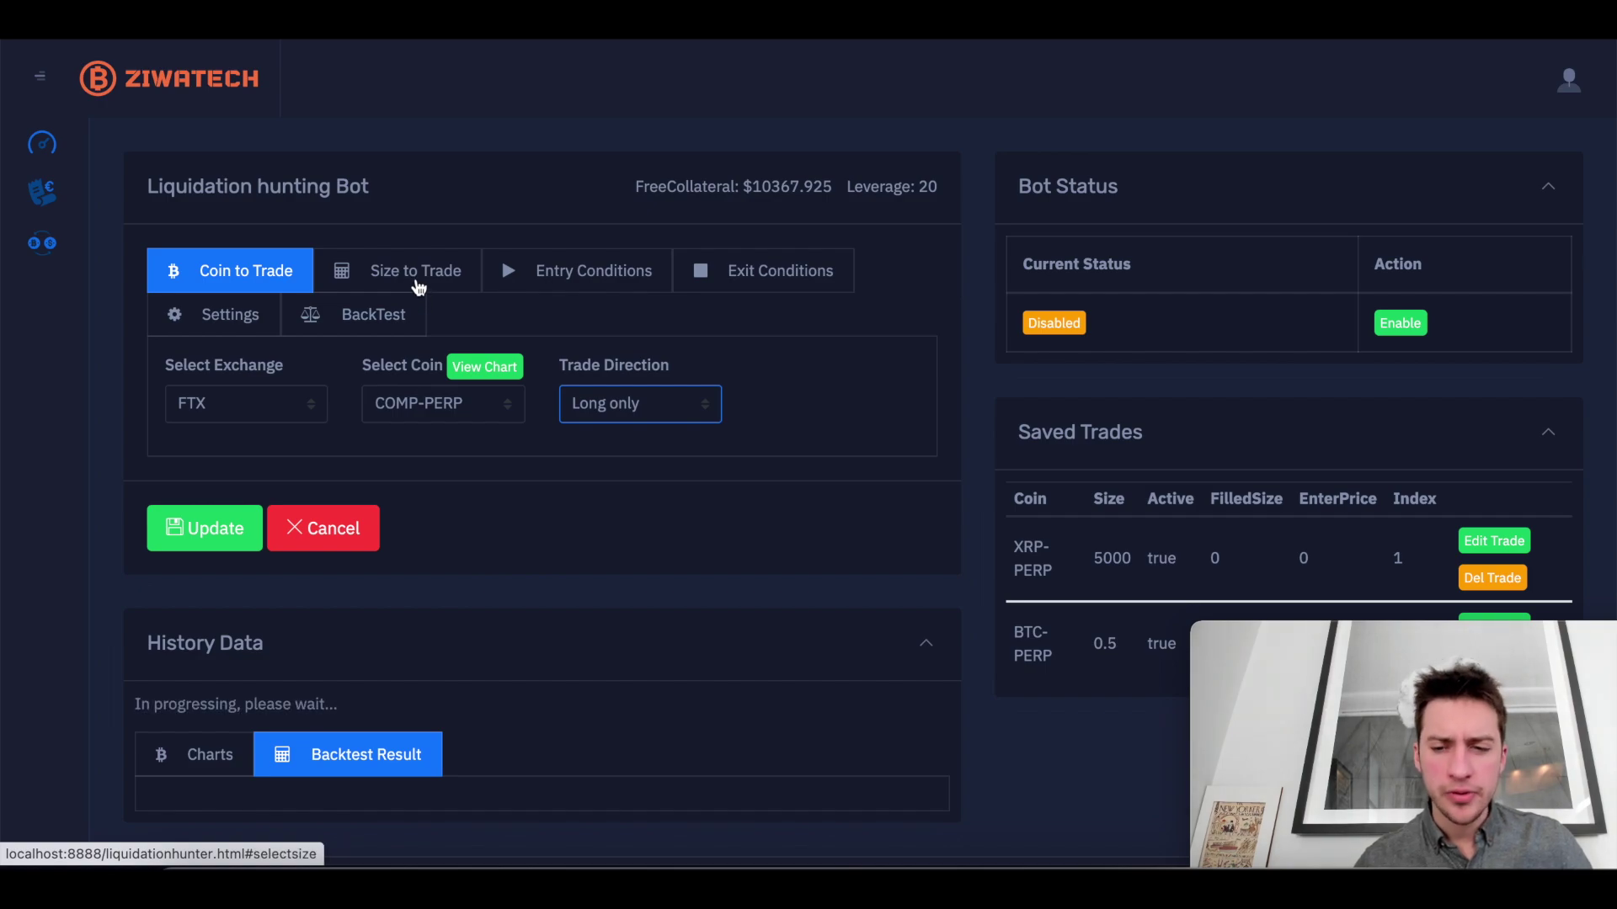
click(417, 284)
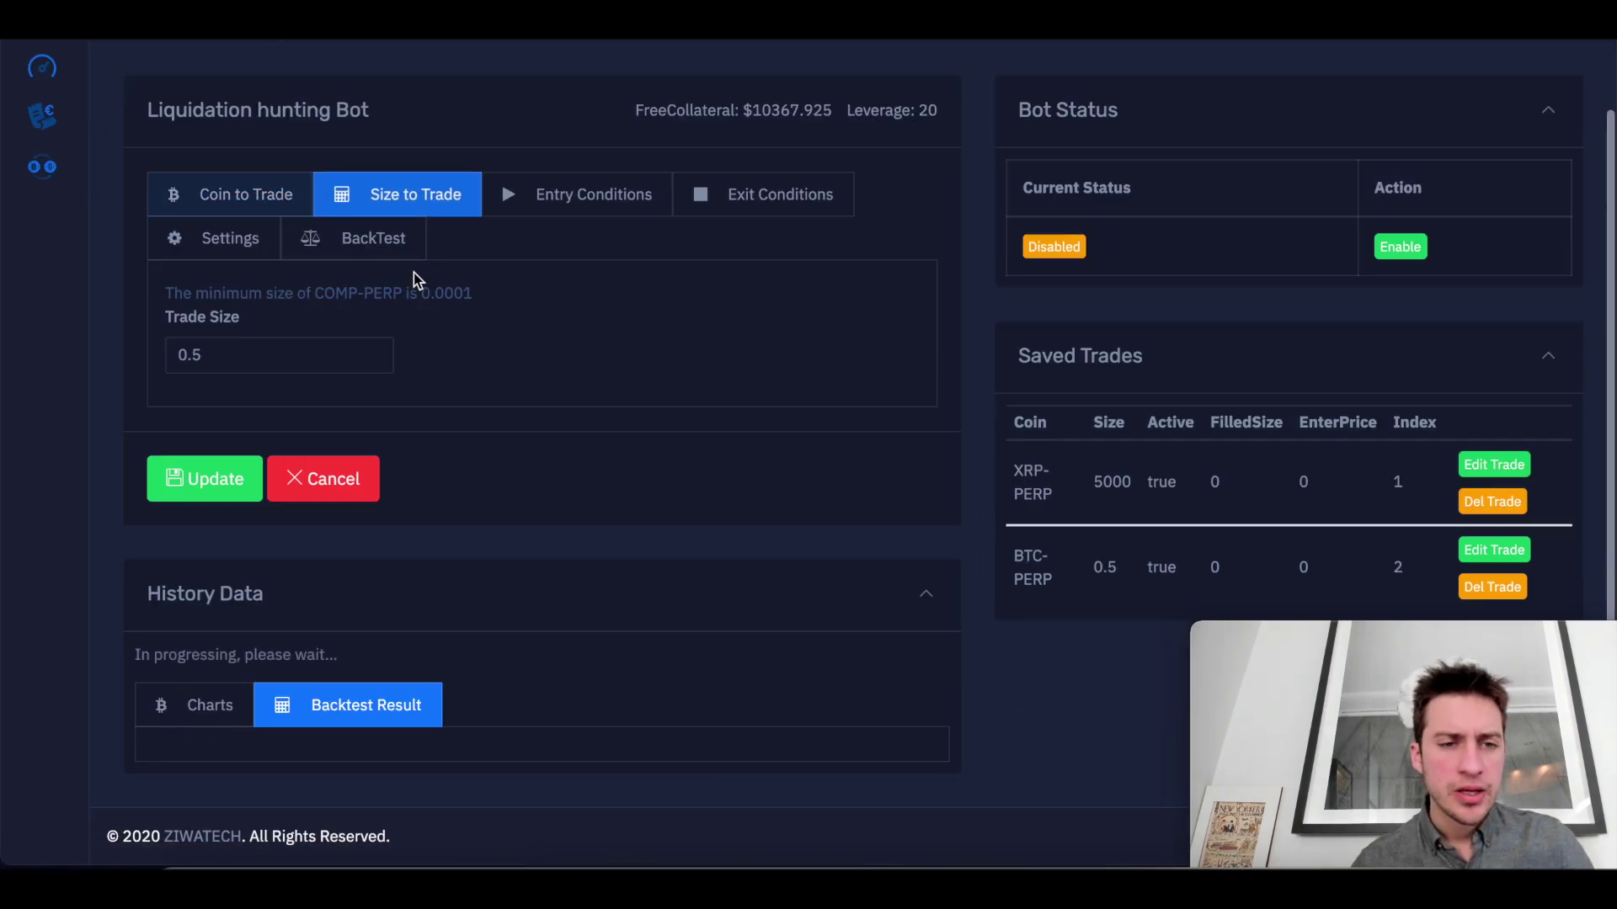
double_click(342, 353)
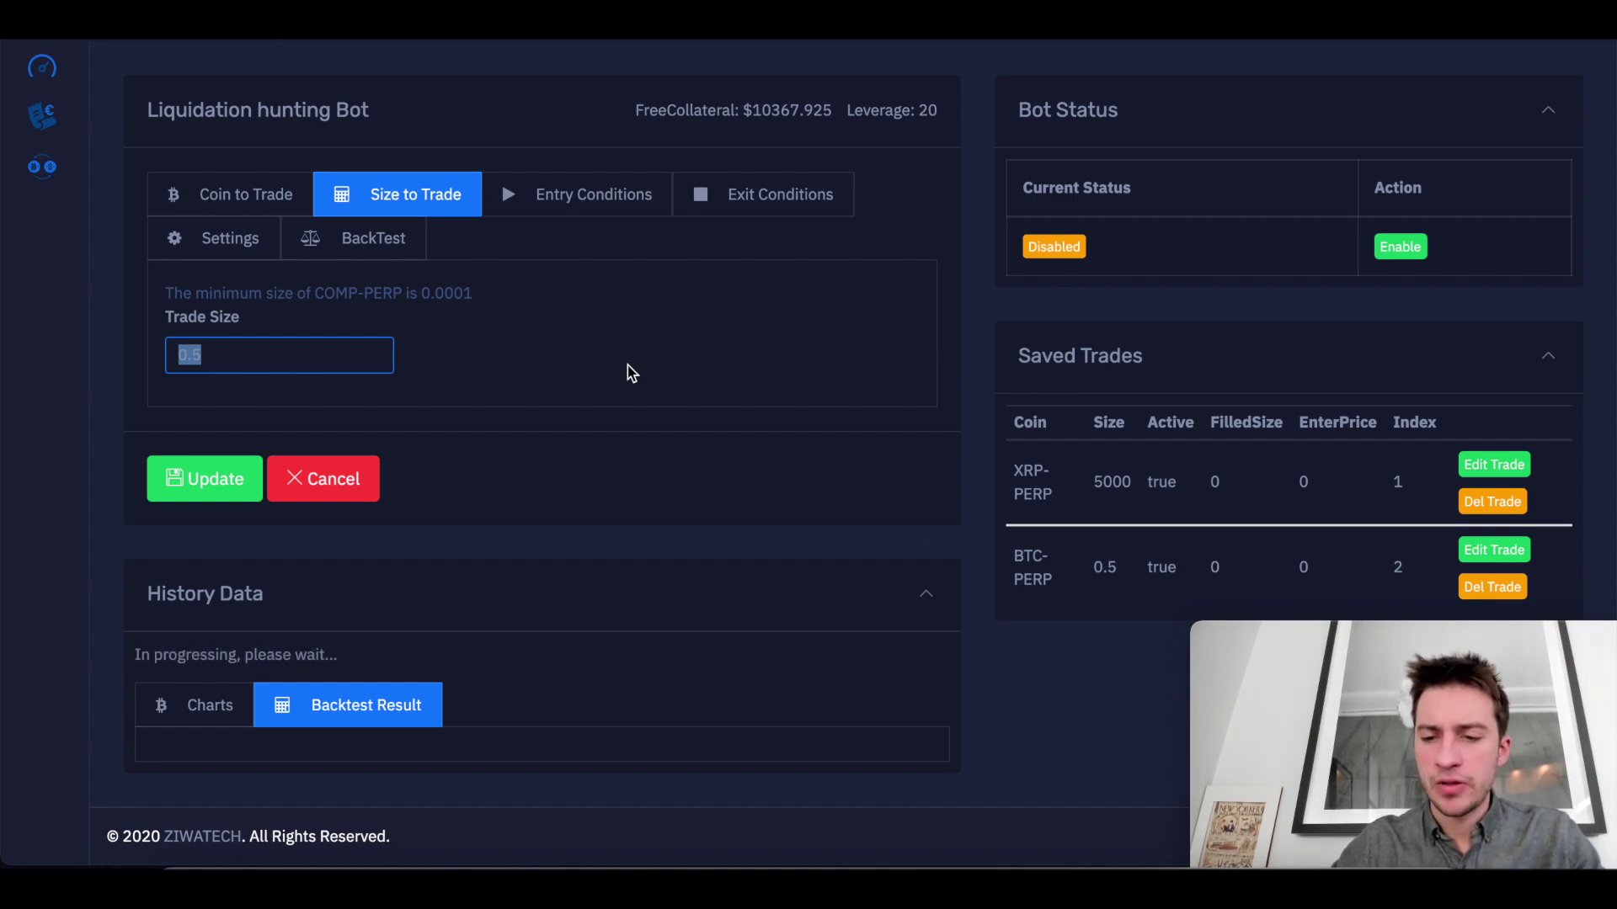
text(10)
key(BackSpace)
key(BackSpace)
text(50)
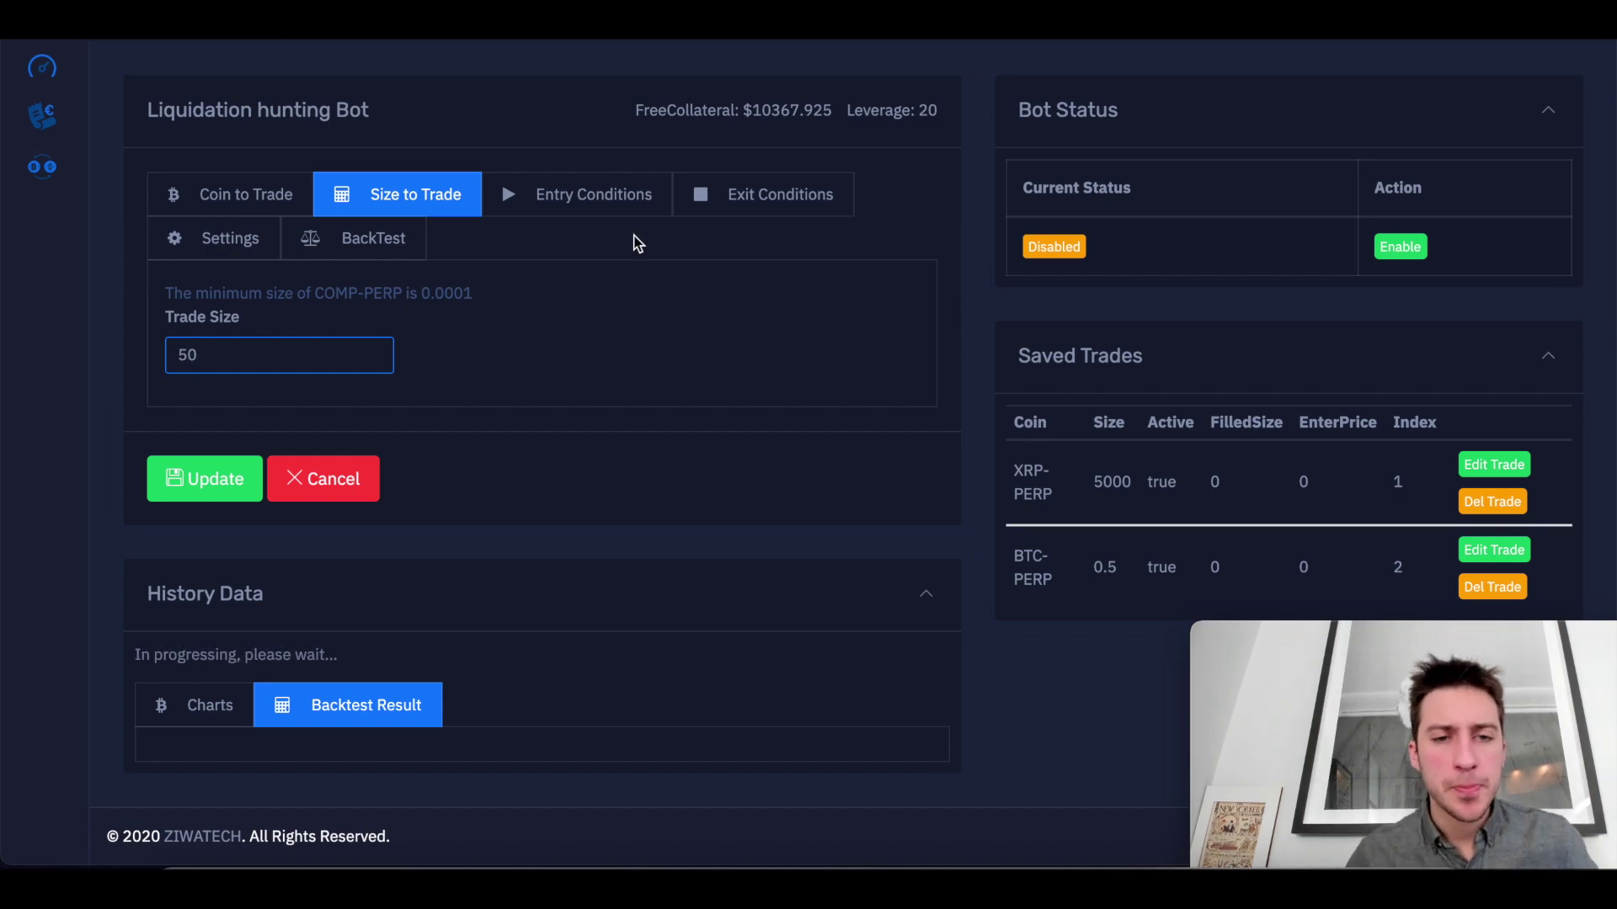
Set the entry liquidation size range to 25000–300000 USD.
click(620, 199)
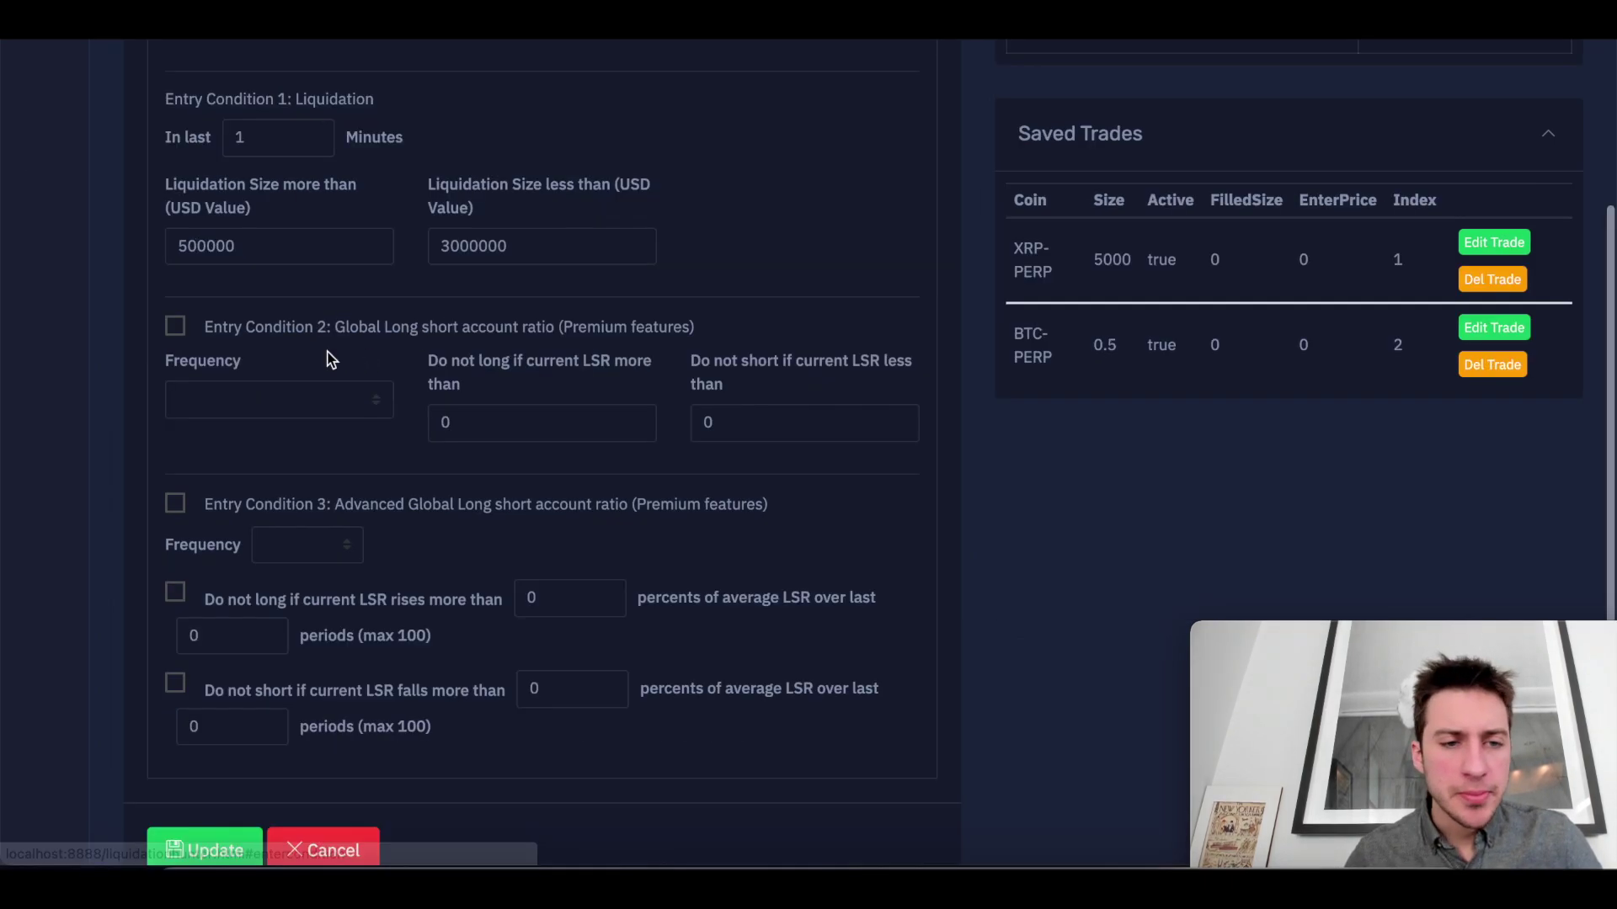
scroll(300, 289, up, 2)
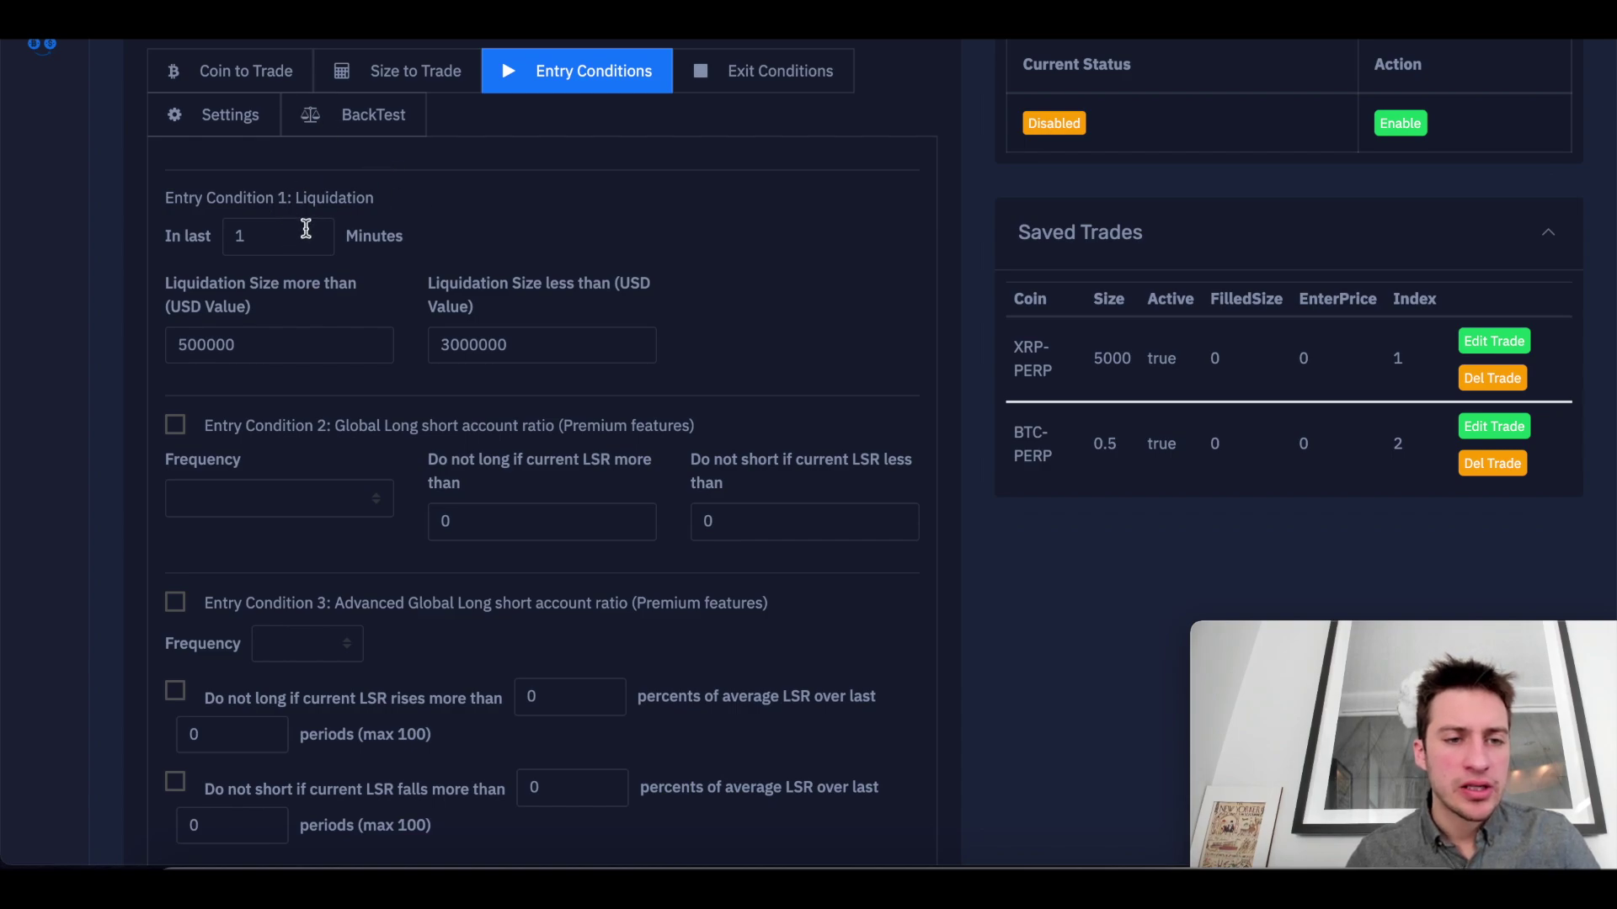
scroll(306, 229, up, 1)
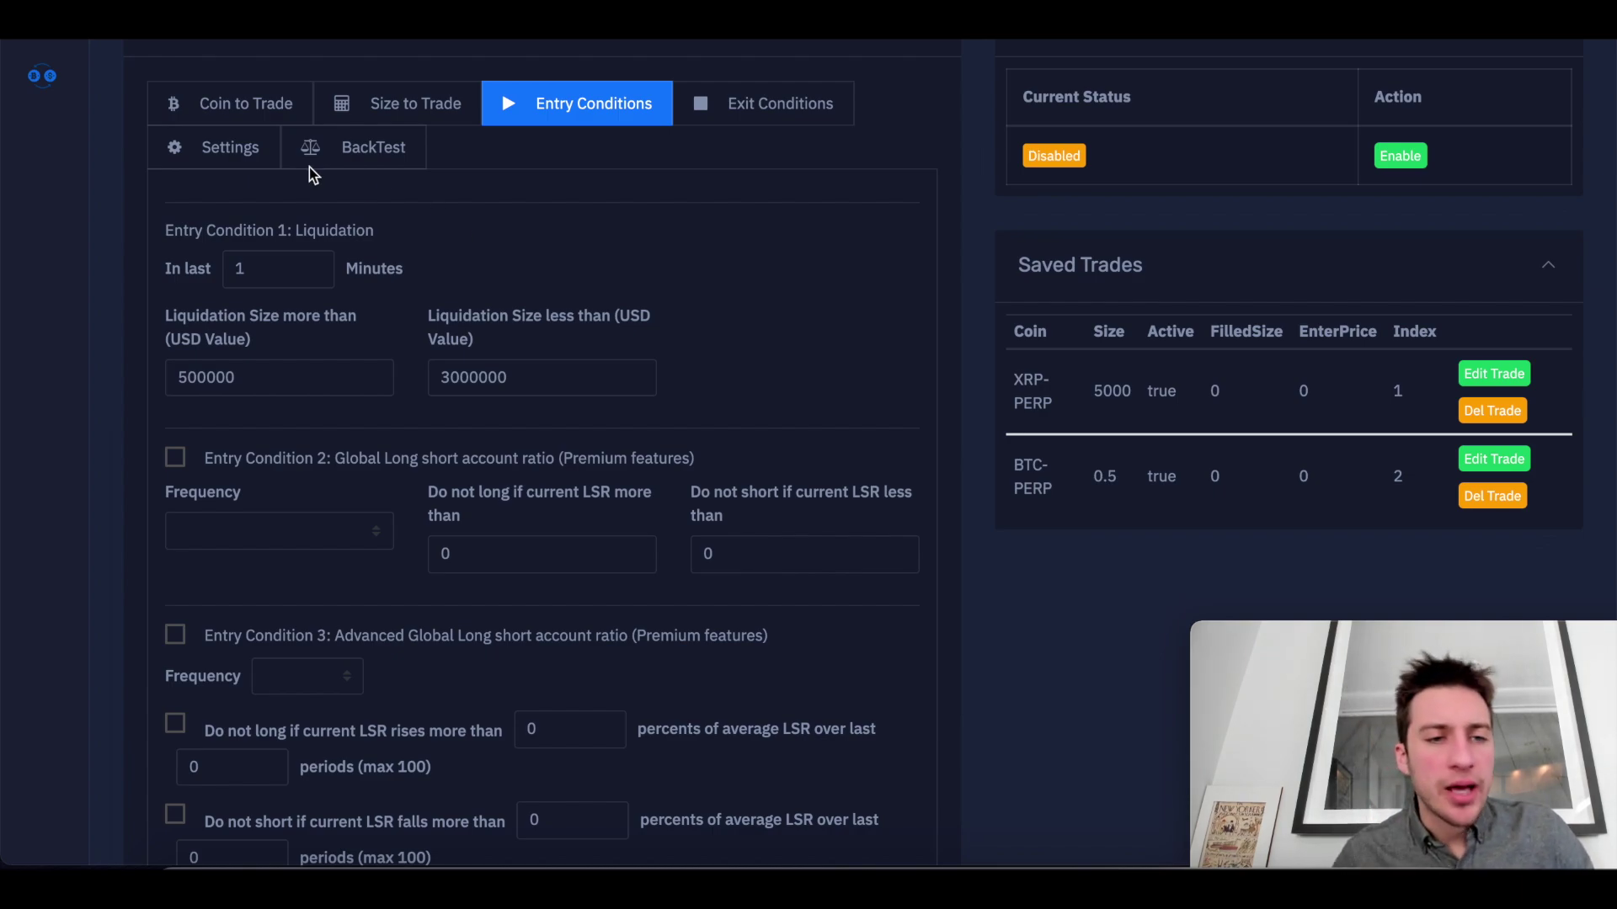
click(282, 96)
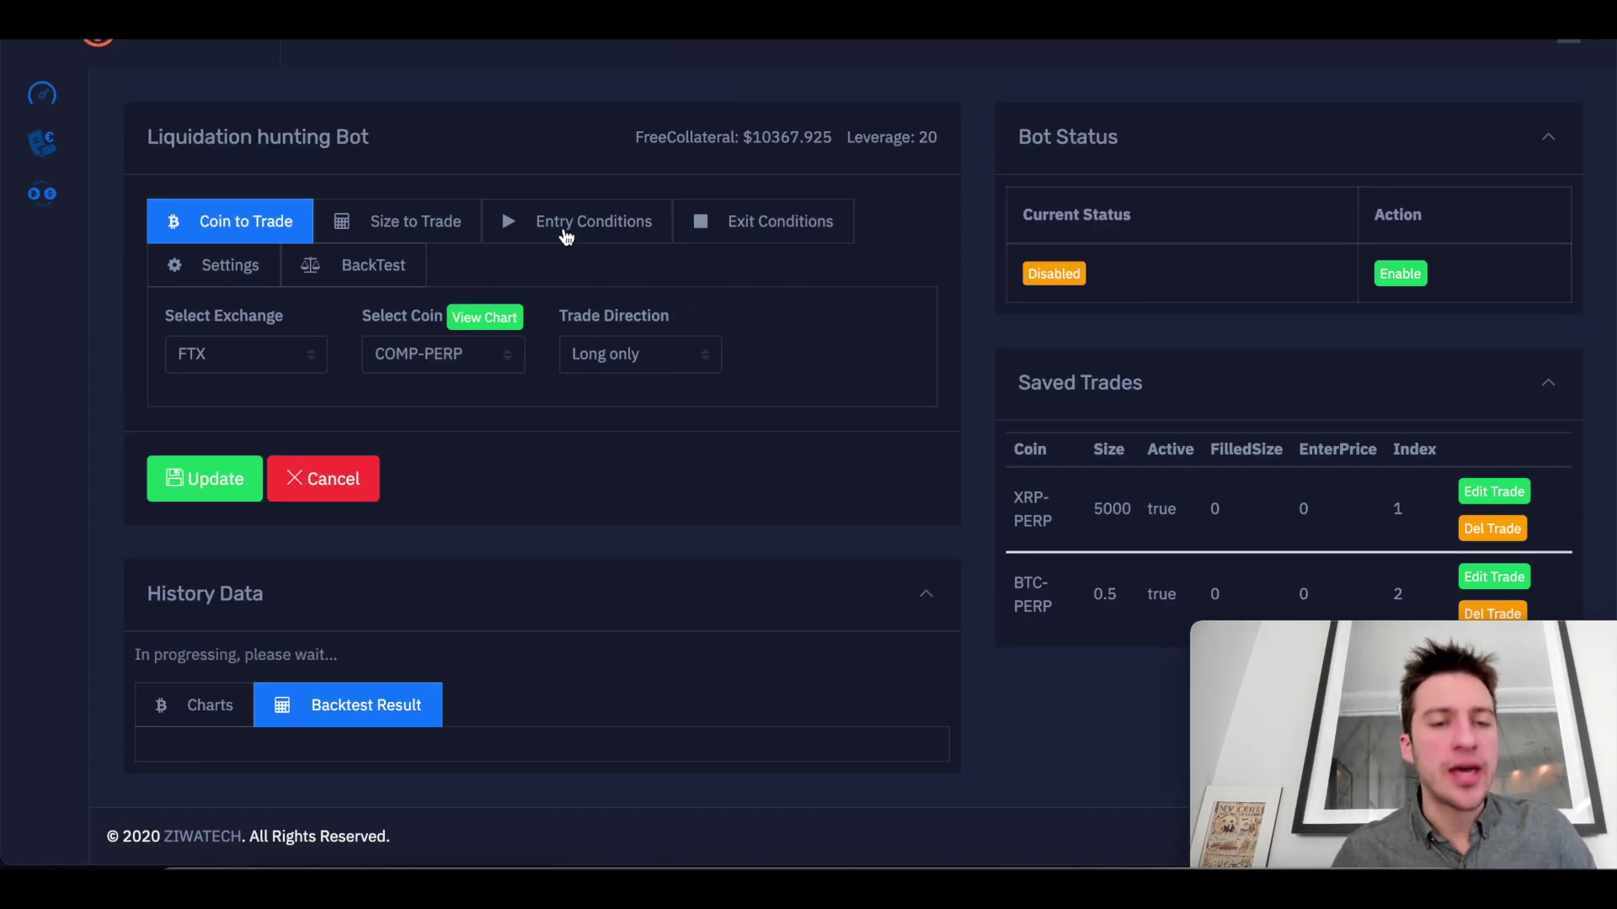
click(559, 224)
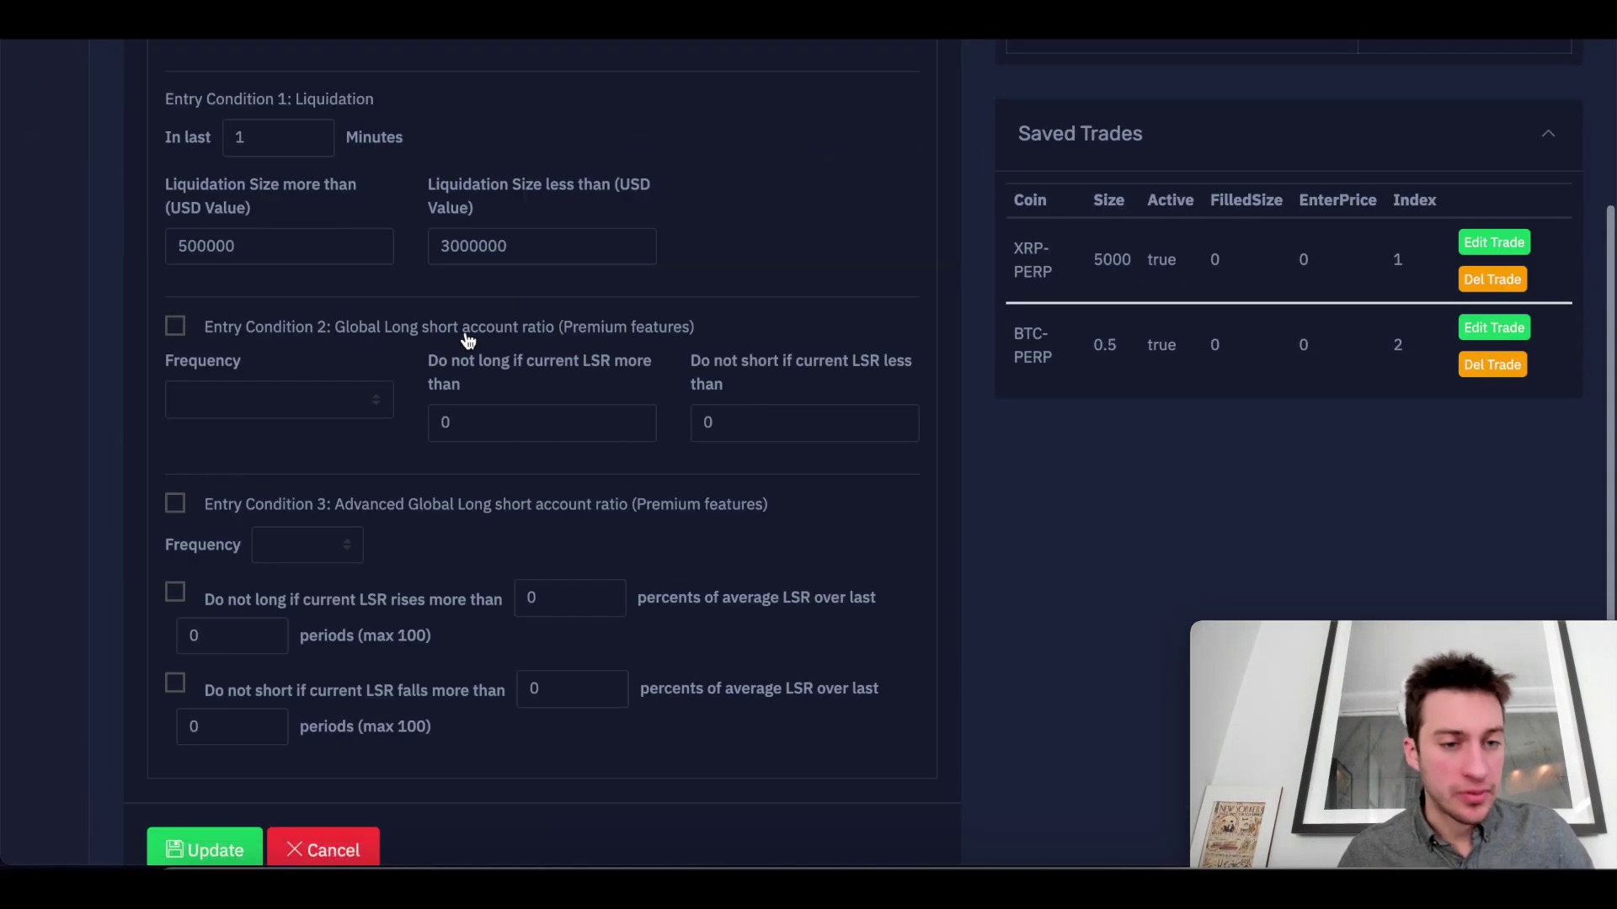
double_click(290, 258)
key(Right)
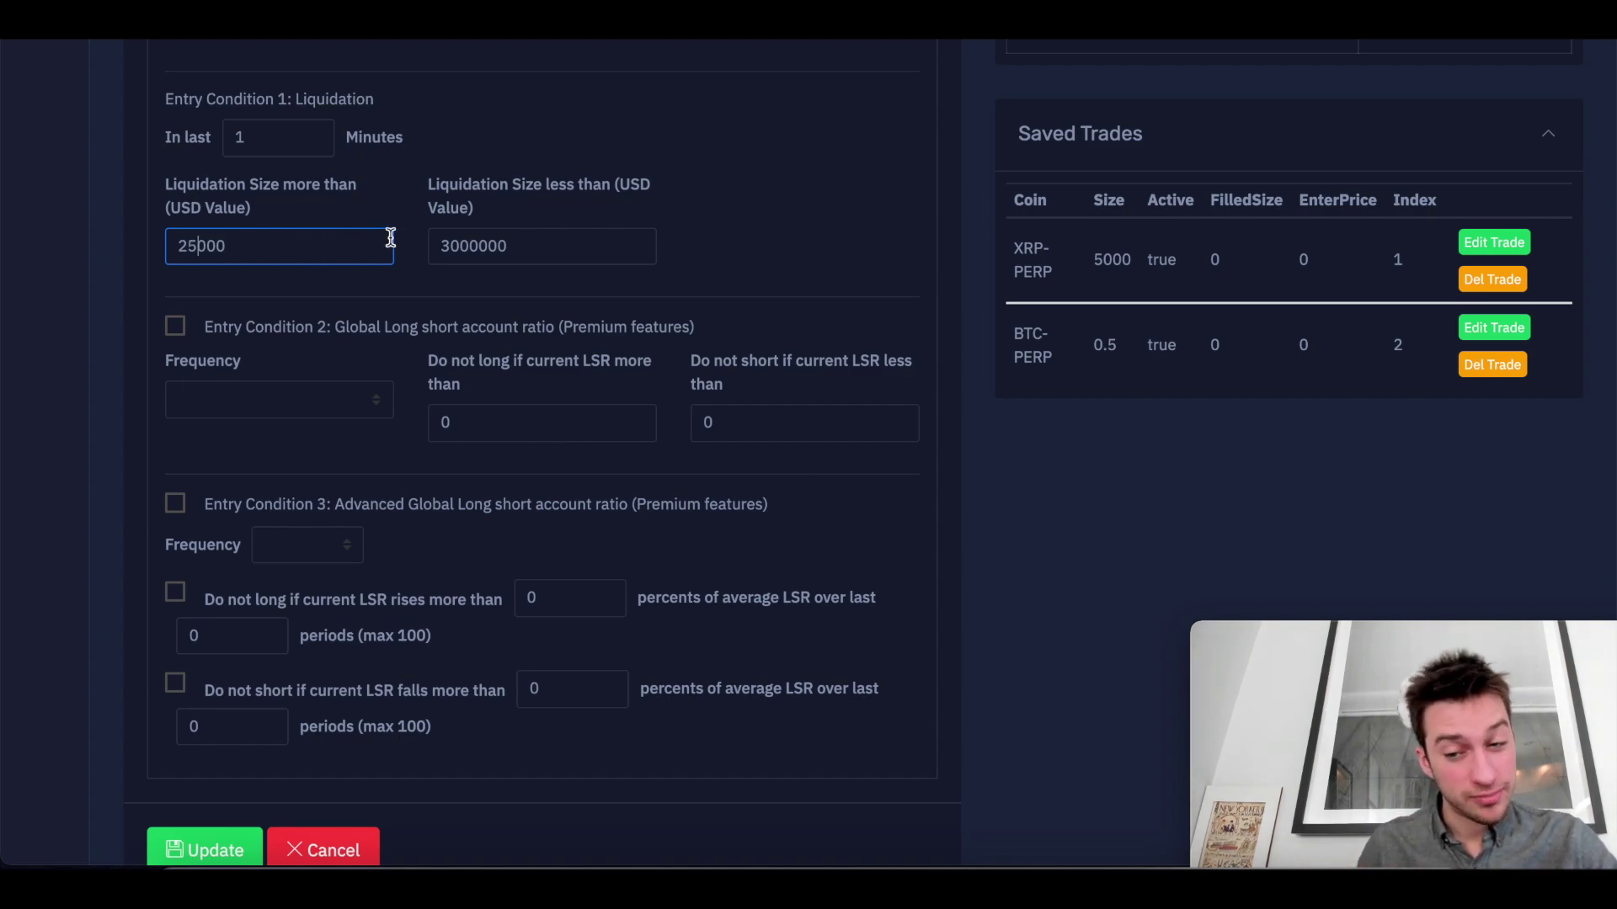
click(537, 245)
key(BackSpace)
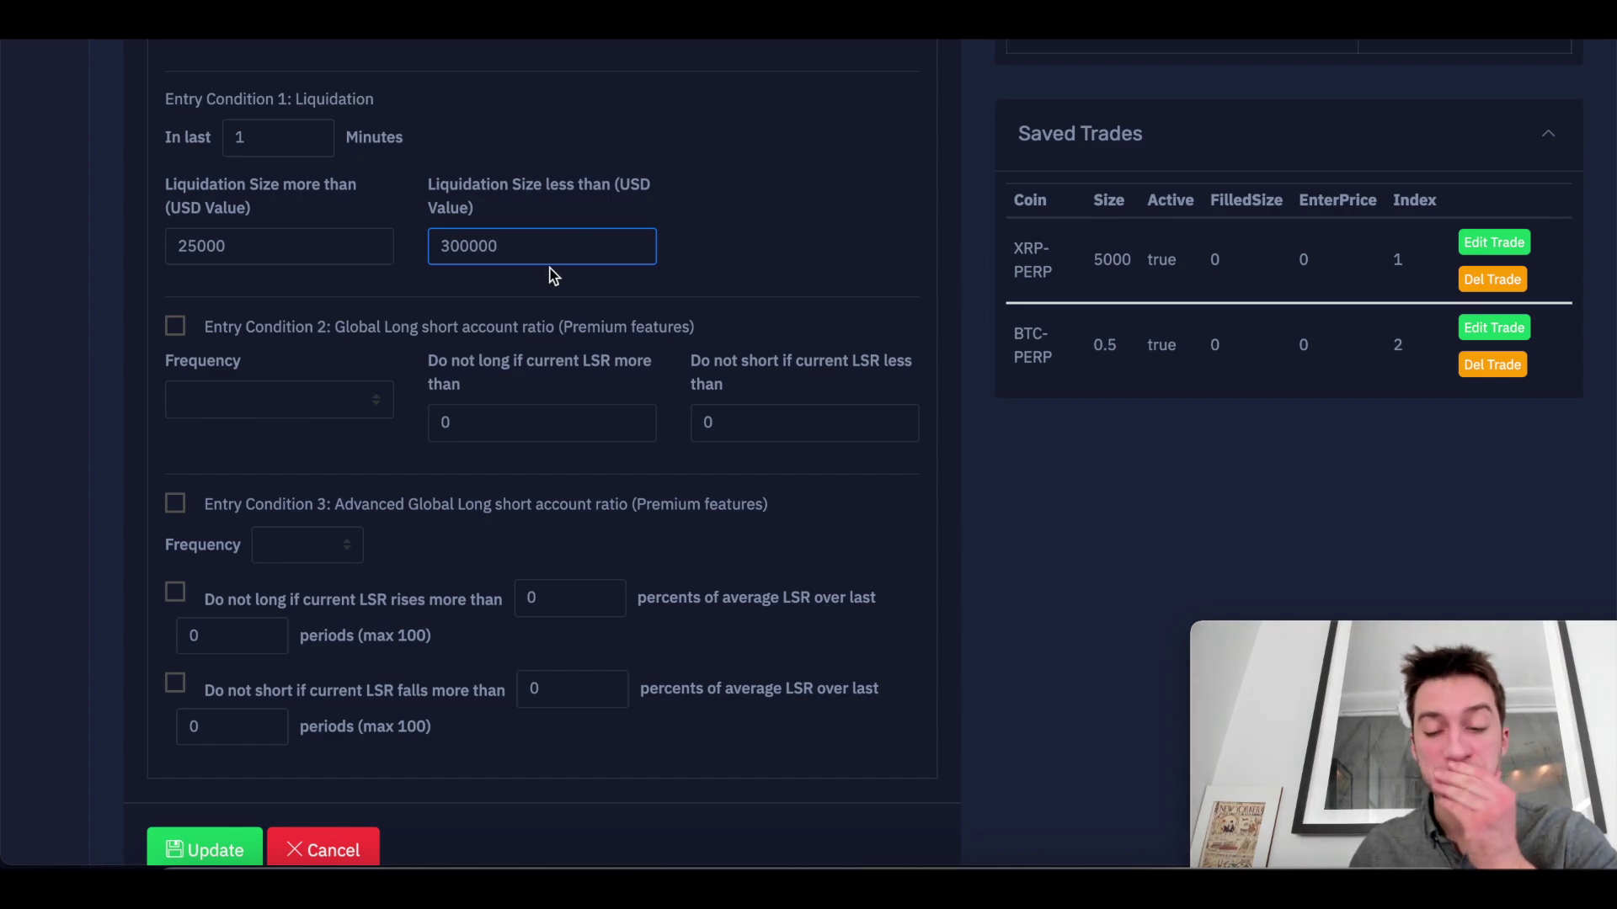
scroll(534, 379, down, 3)
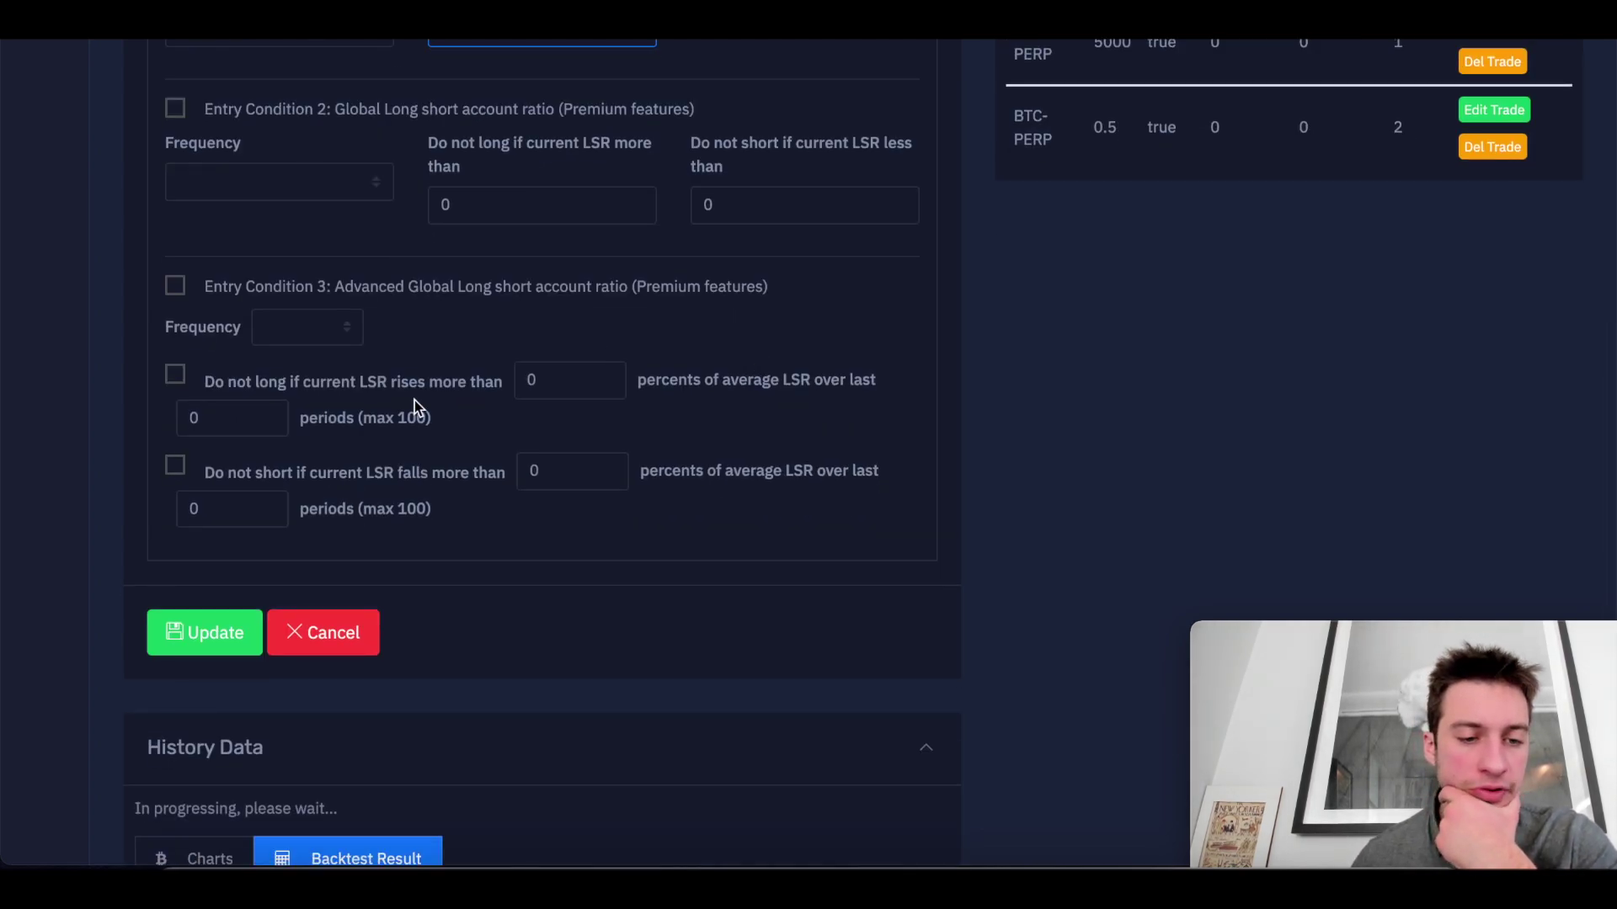
scroll(415, 404, up, 5)
click(718, 105)
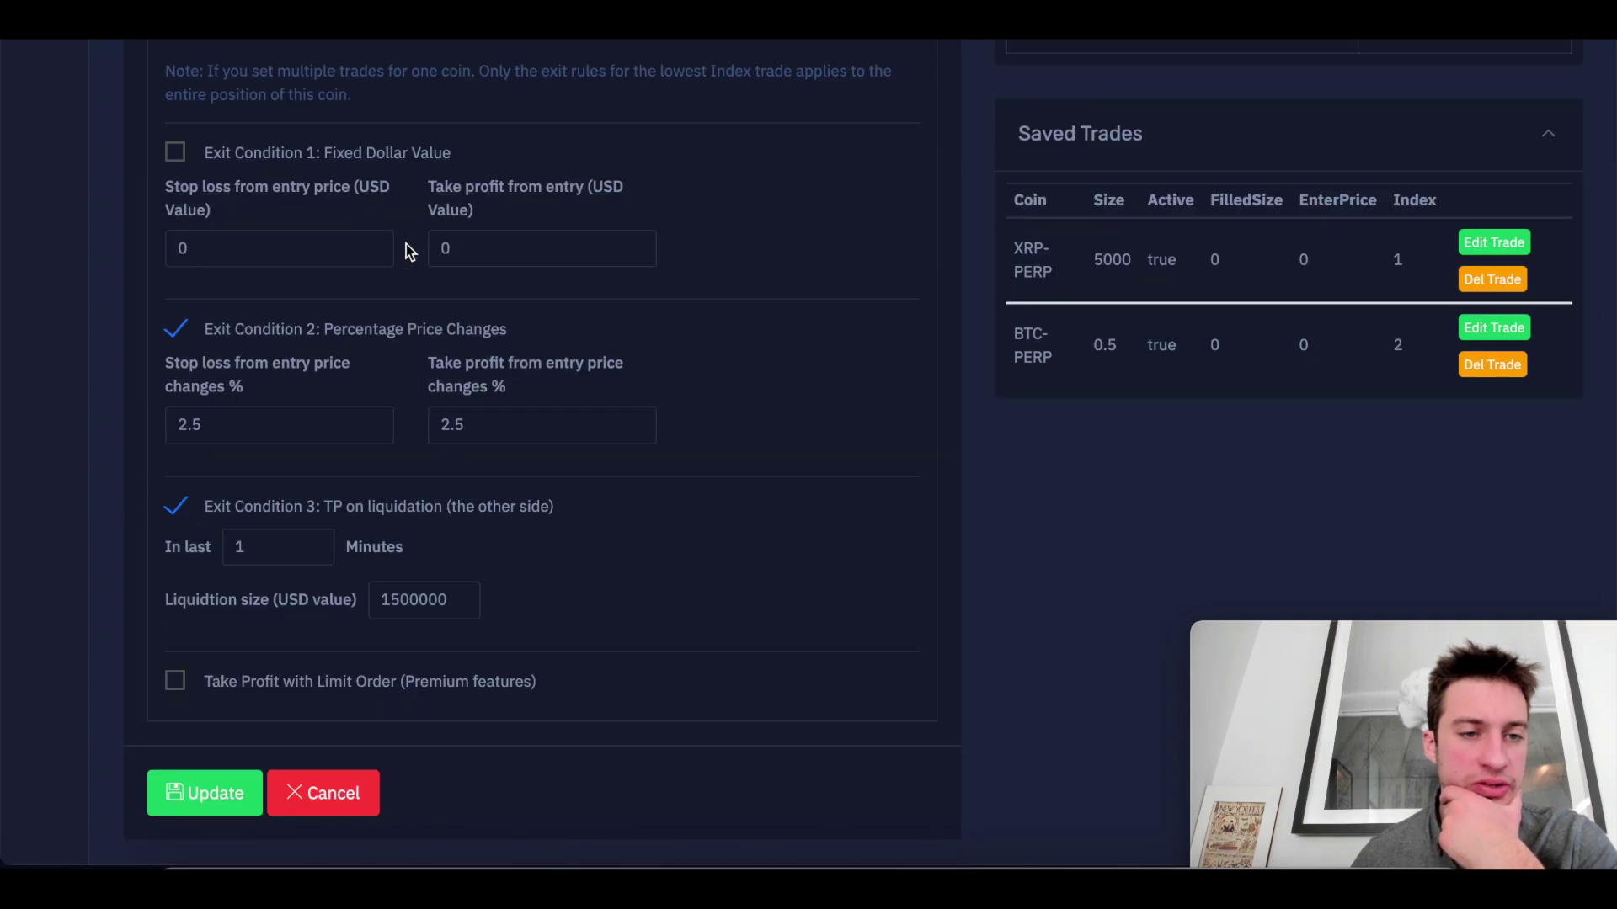
Set stop loss and take profit to 4% and edit the liquidation exit size.
scroll(406, 244, up, 1)
double_click(263, 480)
text(4)
key(Tab)
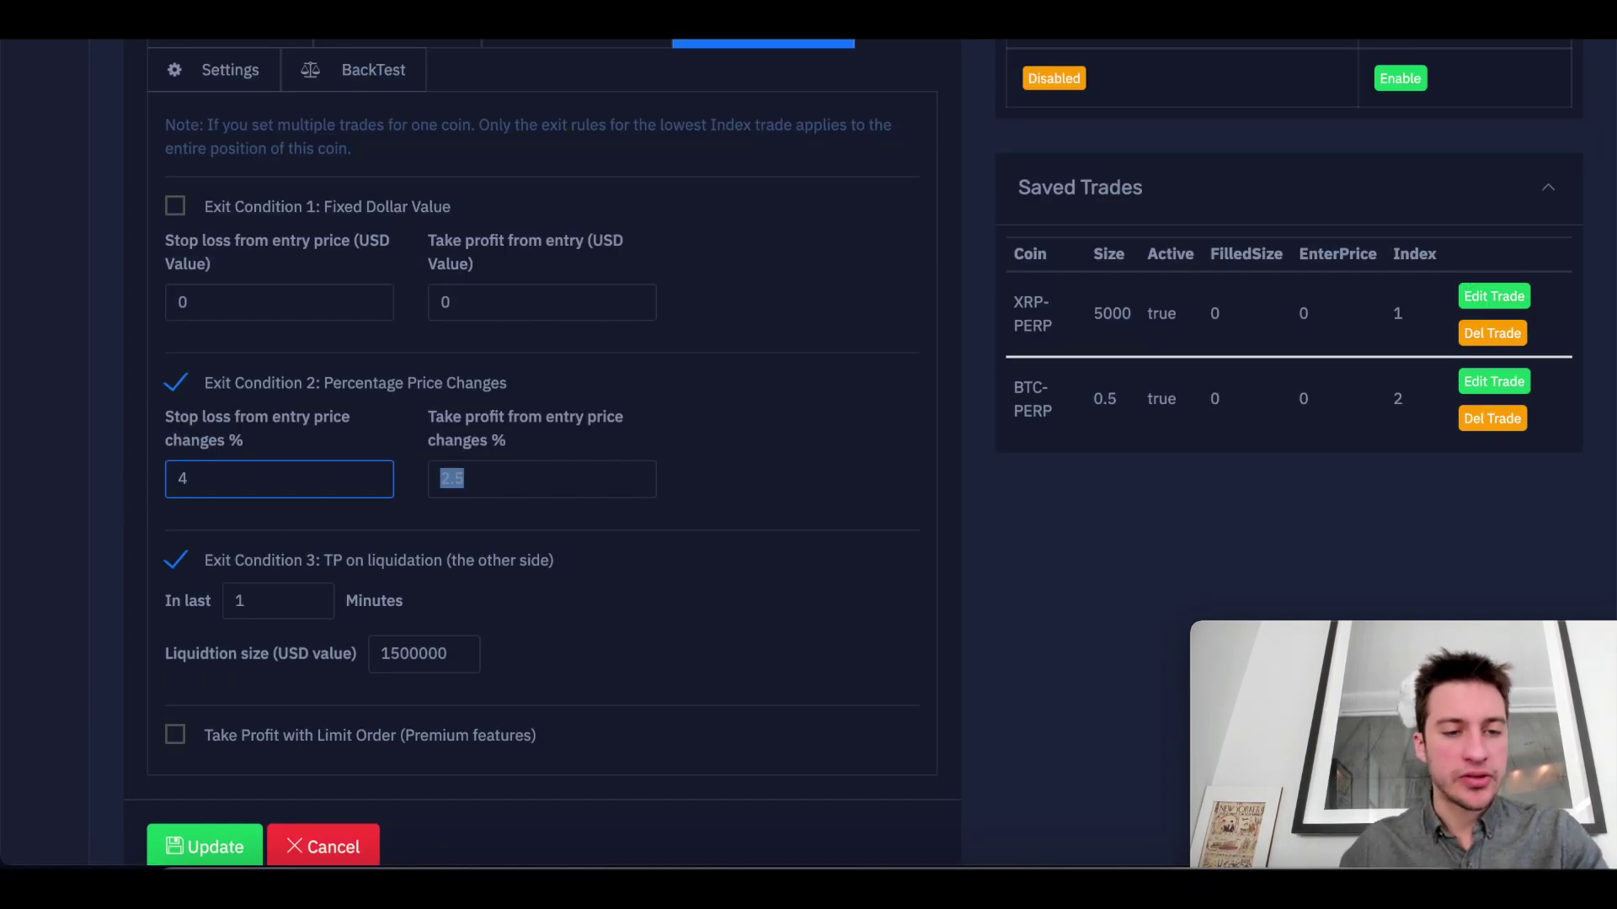
text(4)
click(474, 656)
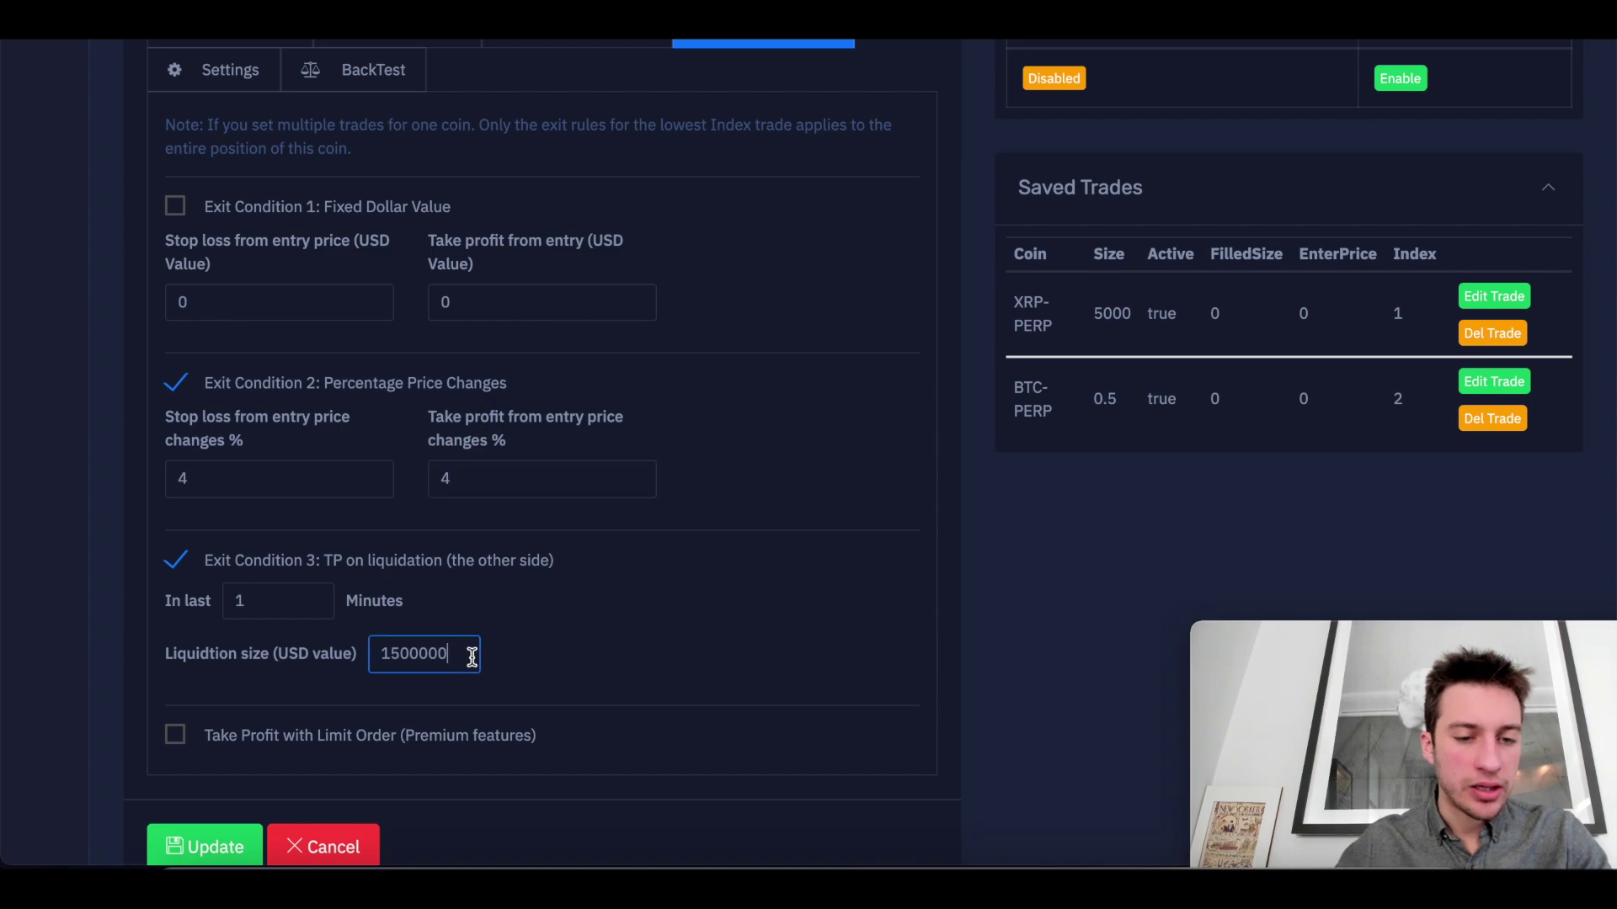
key(BackSpace)
key(Left)
key(Left)
key(Left)
key(Left)
key(Left)
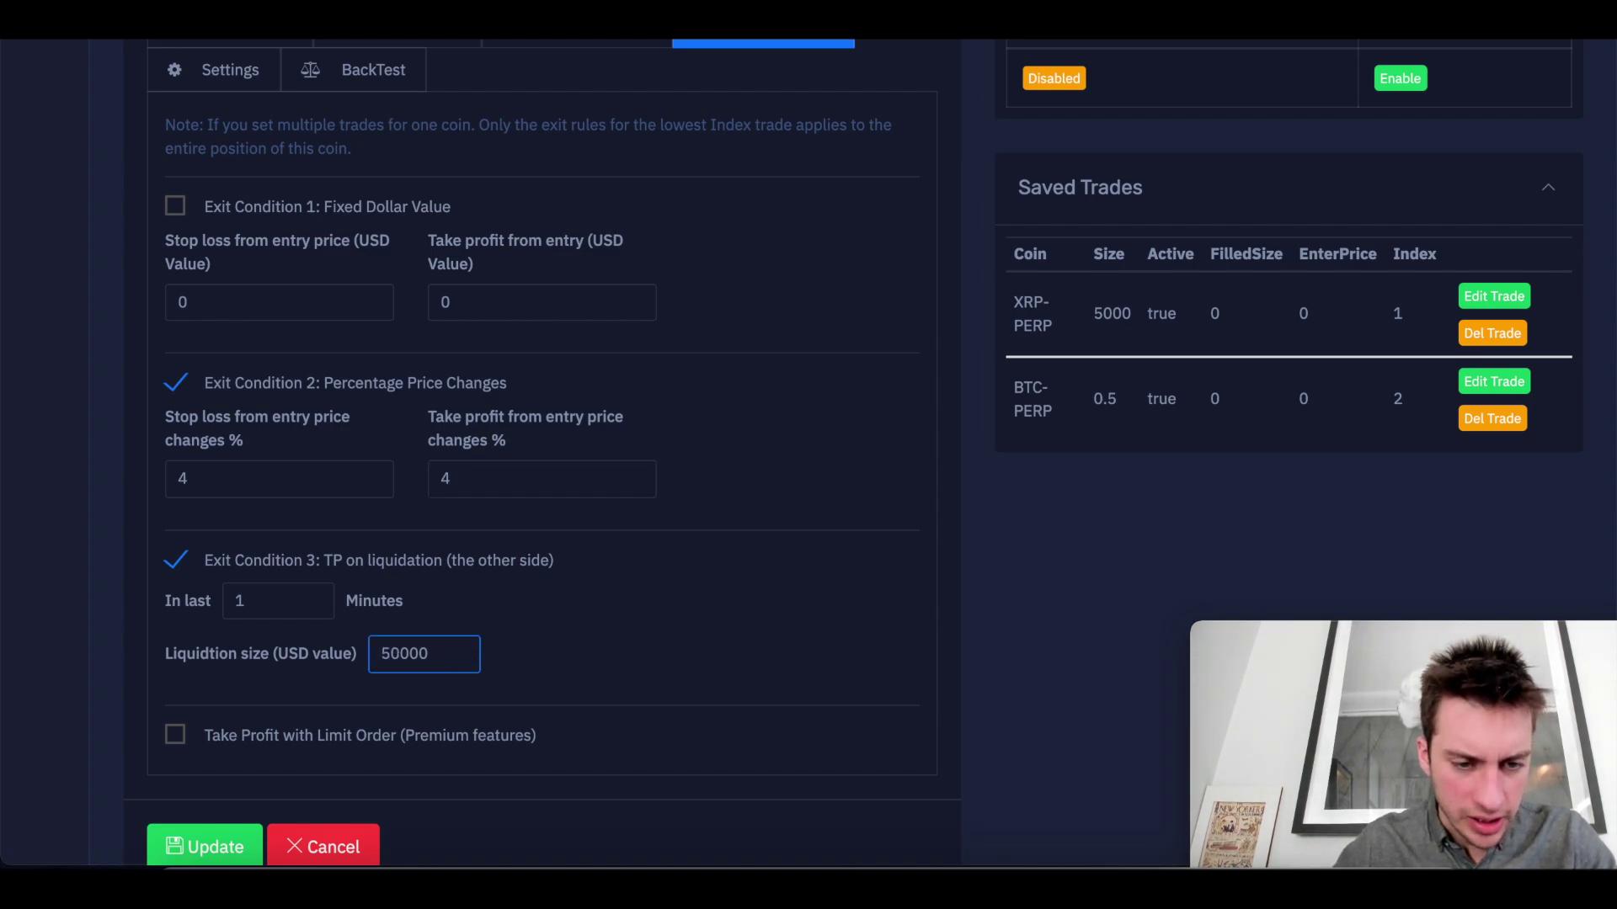
text(10)
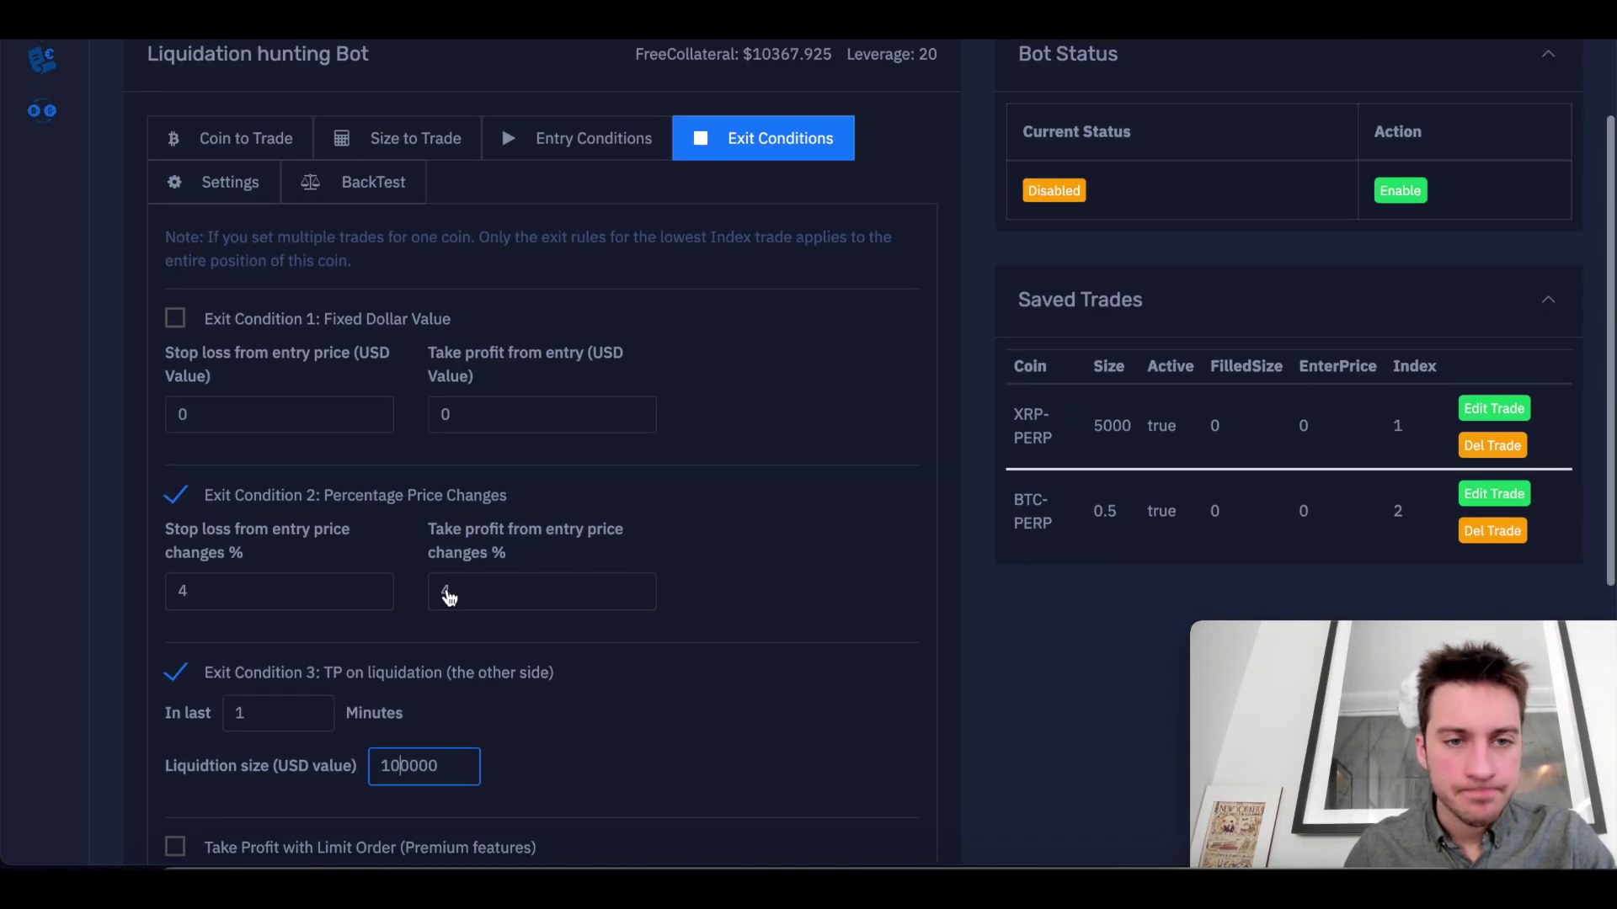
Save the COMP-PERP rule as a new trade with index 3.
click(193, 72)
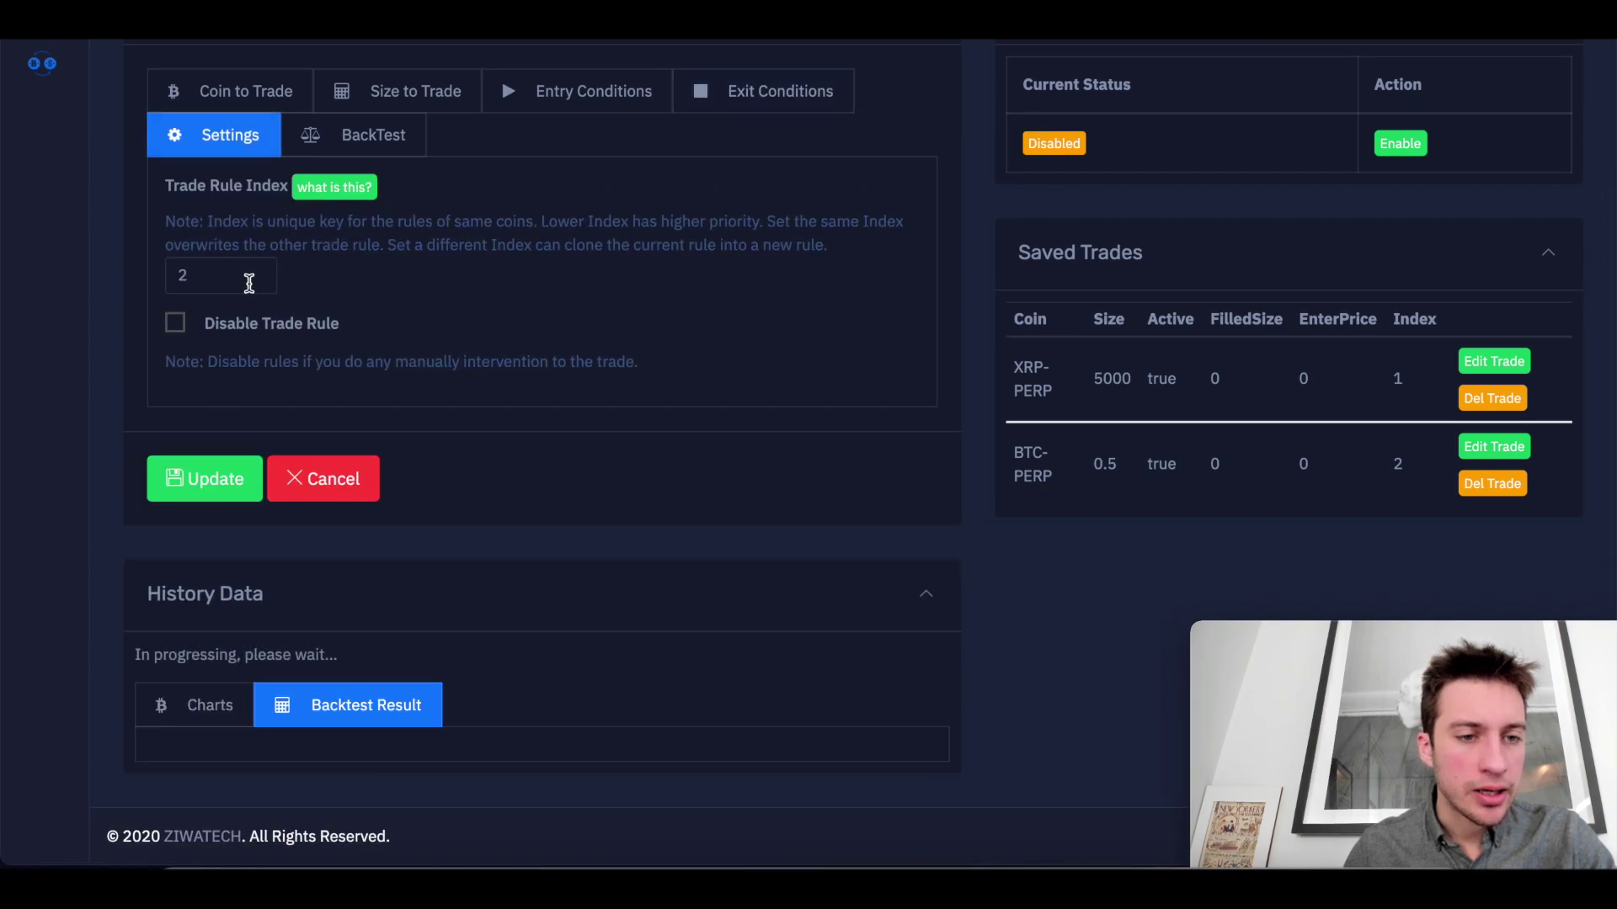
double_click(245, 278)
text(3)
click(238, 480)
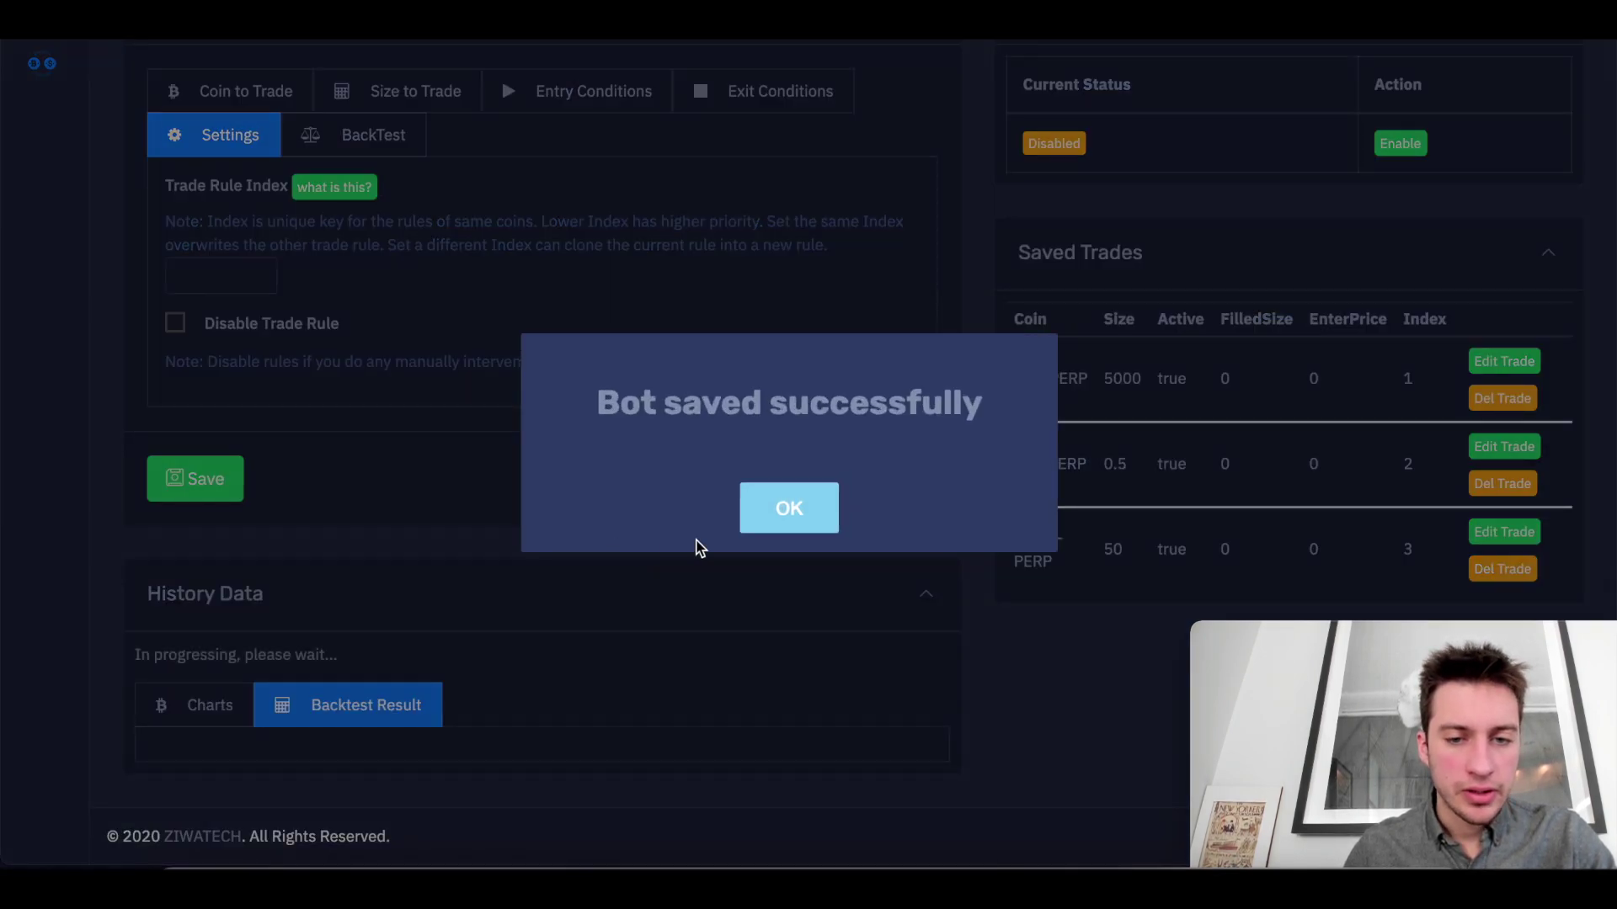
click(785, 515)
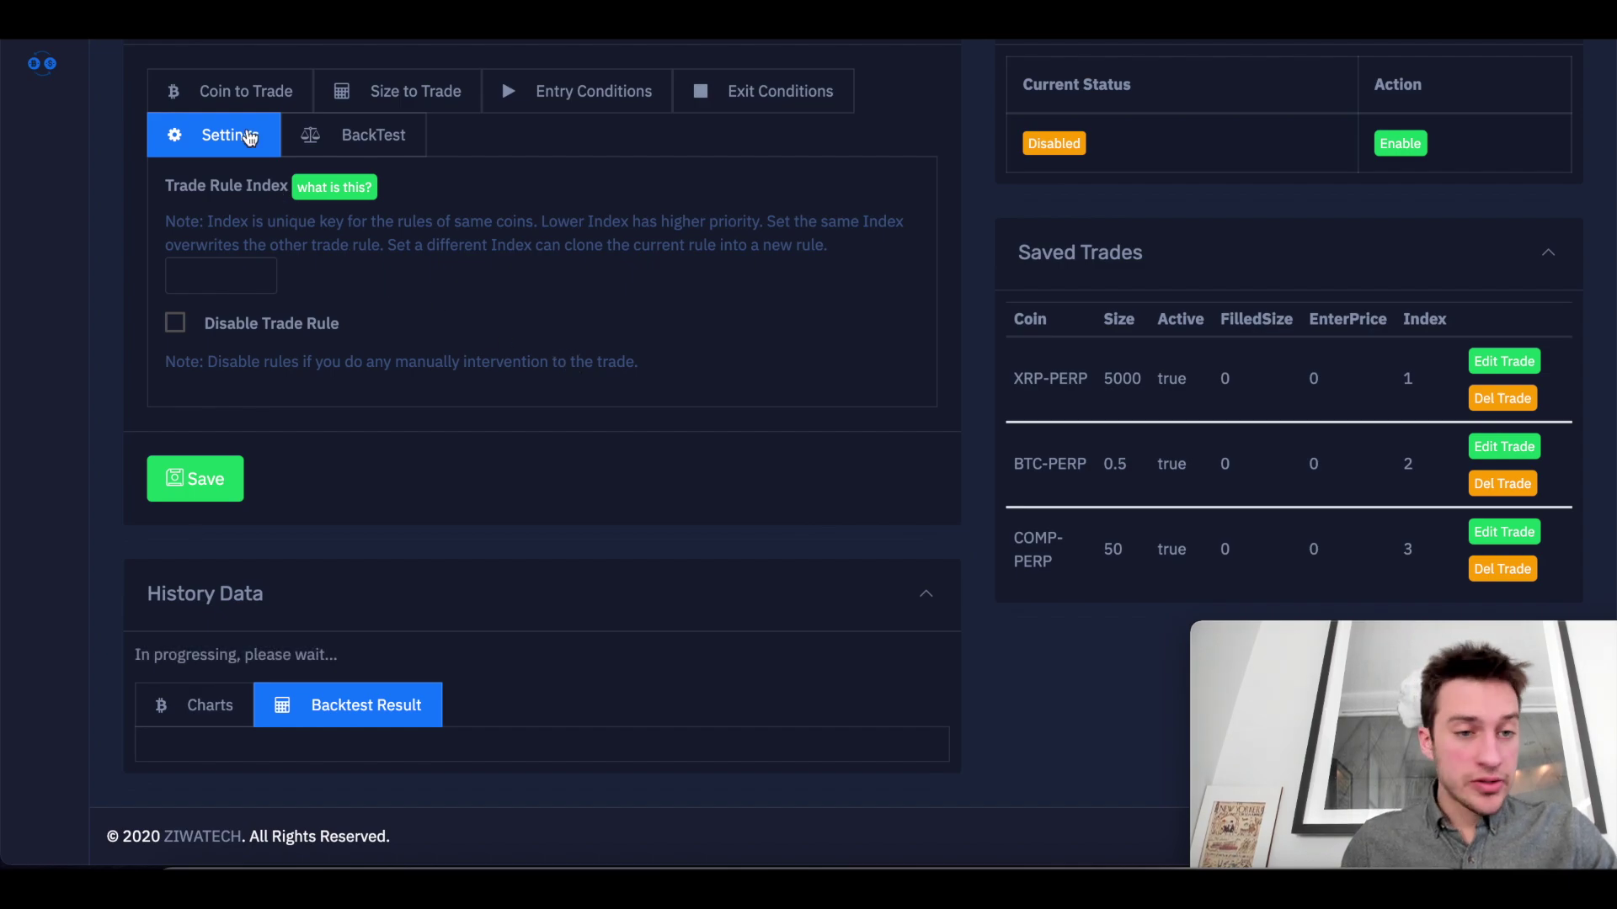
click(225, 92)
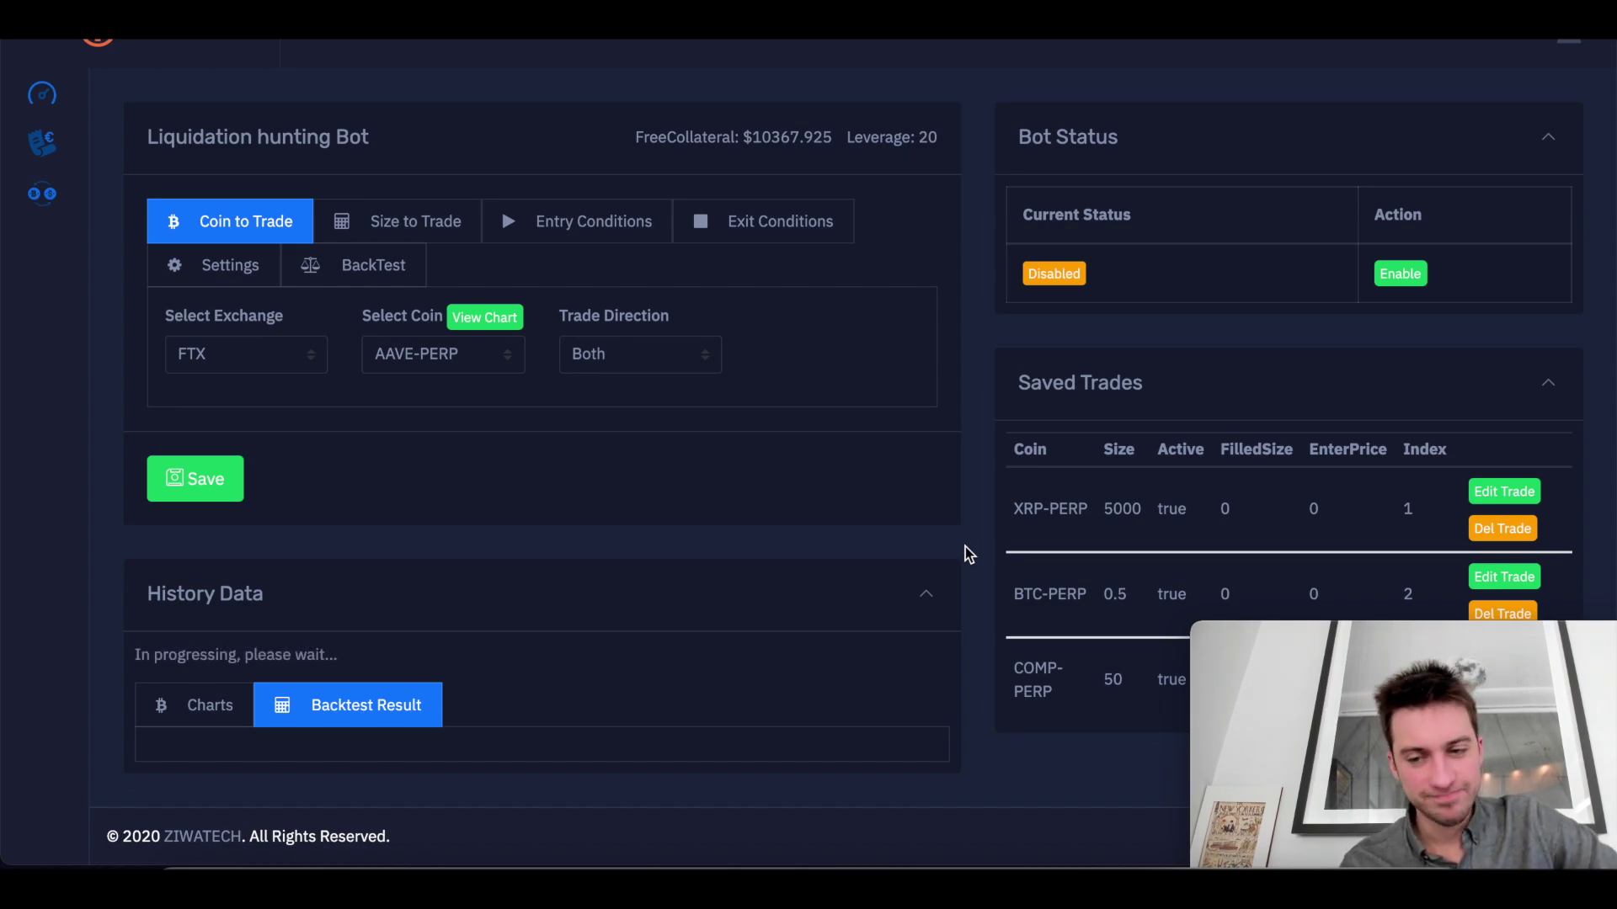
scroll(1086, 521, down, 2)
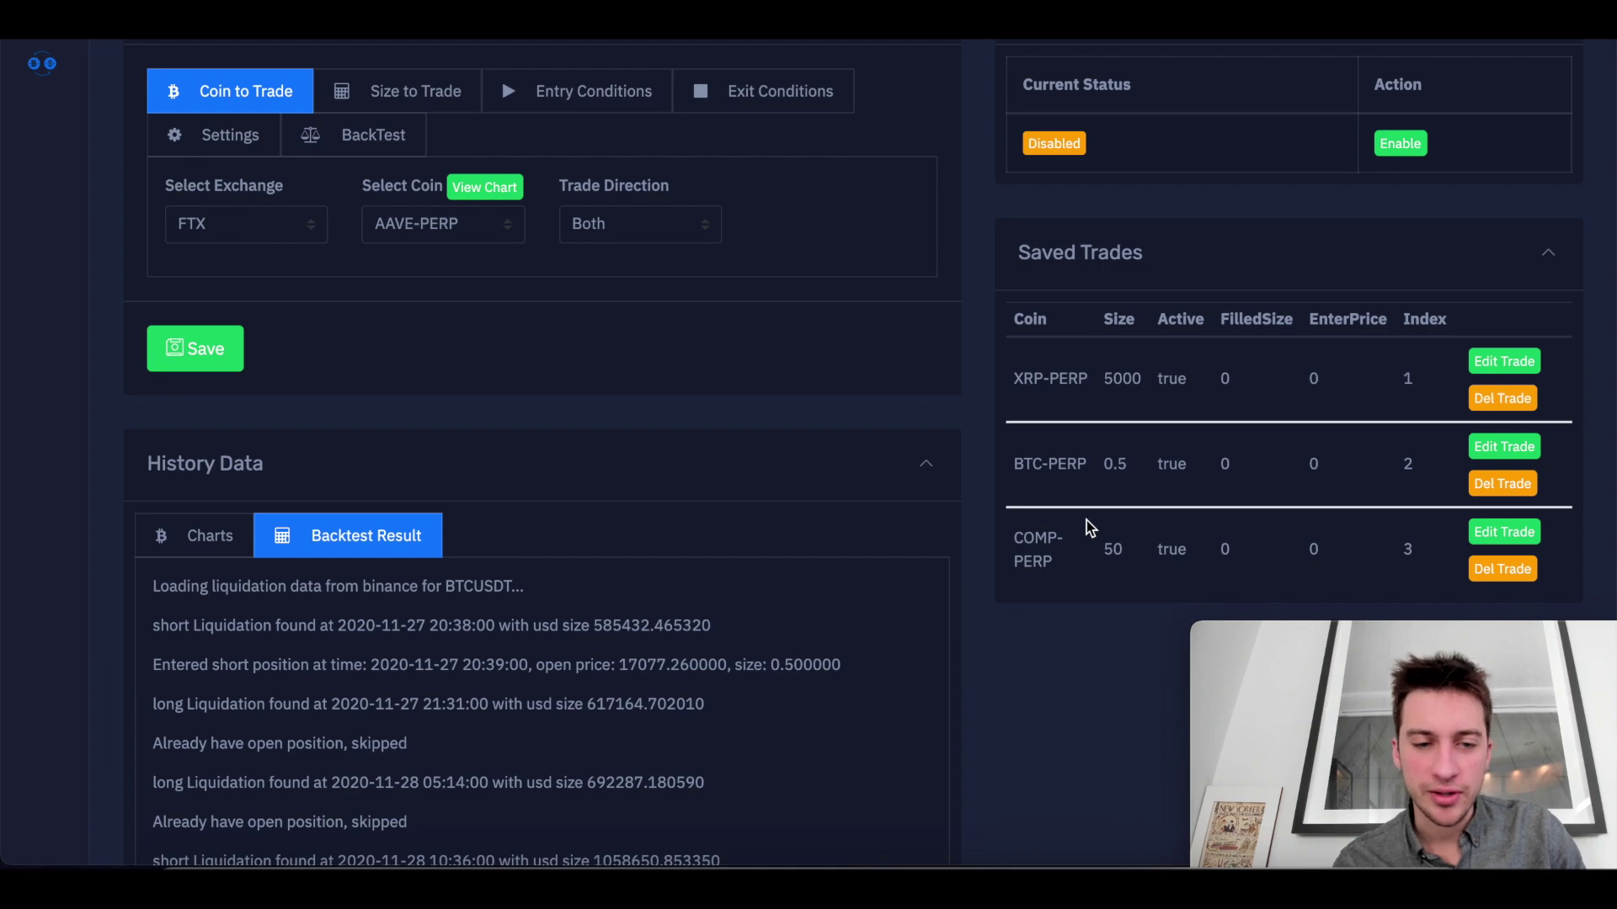
scroll(951, 550, down, 6)
scroll(951, 550, down, 9)
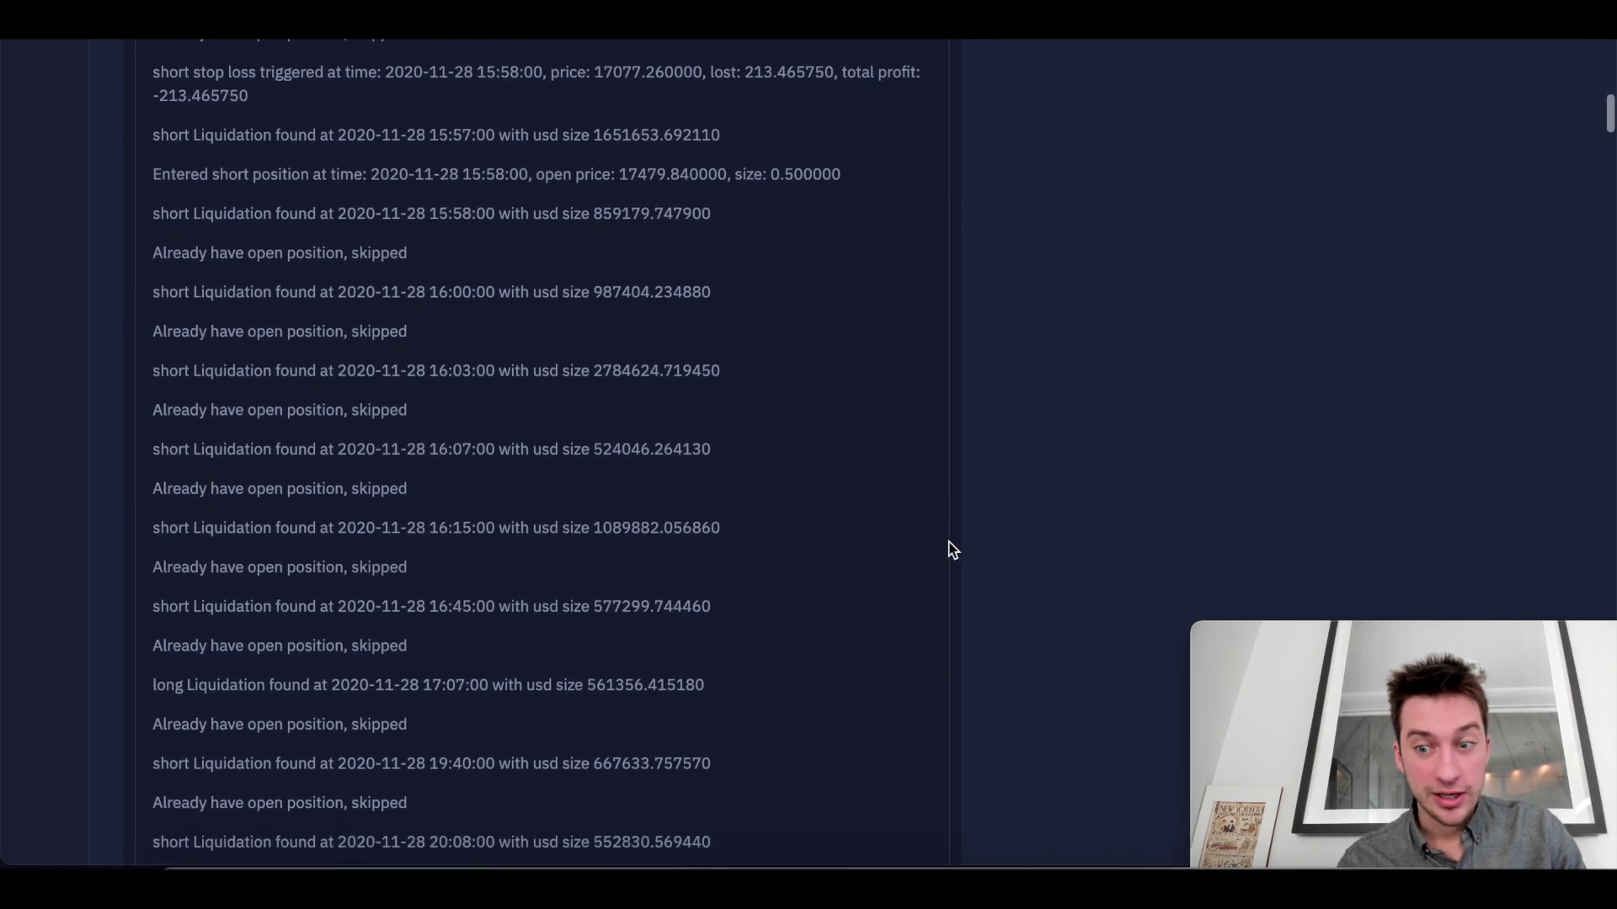
scroll(952, 550, down, 20)
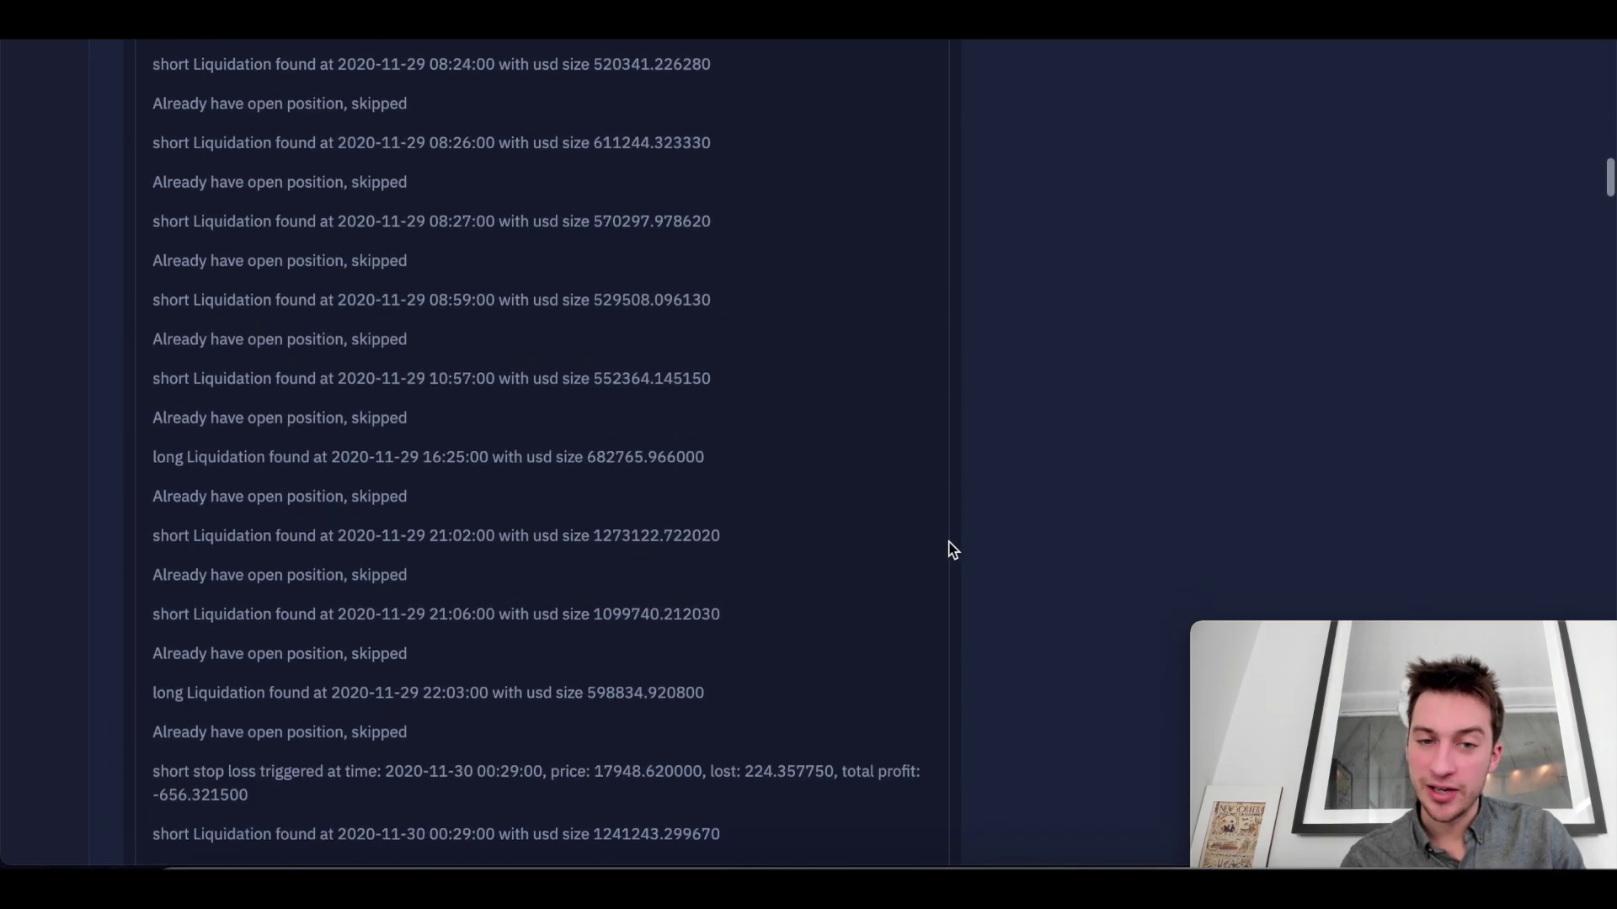
scroll(951, 550, down, 6)
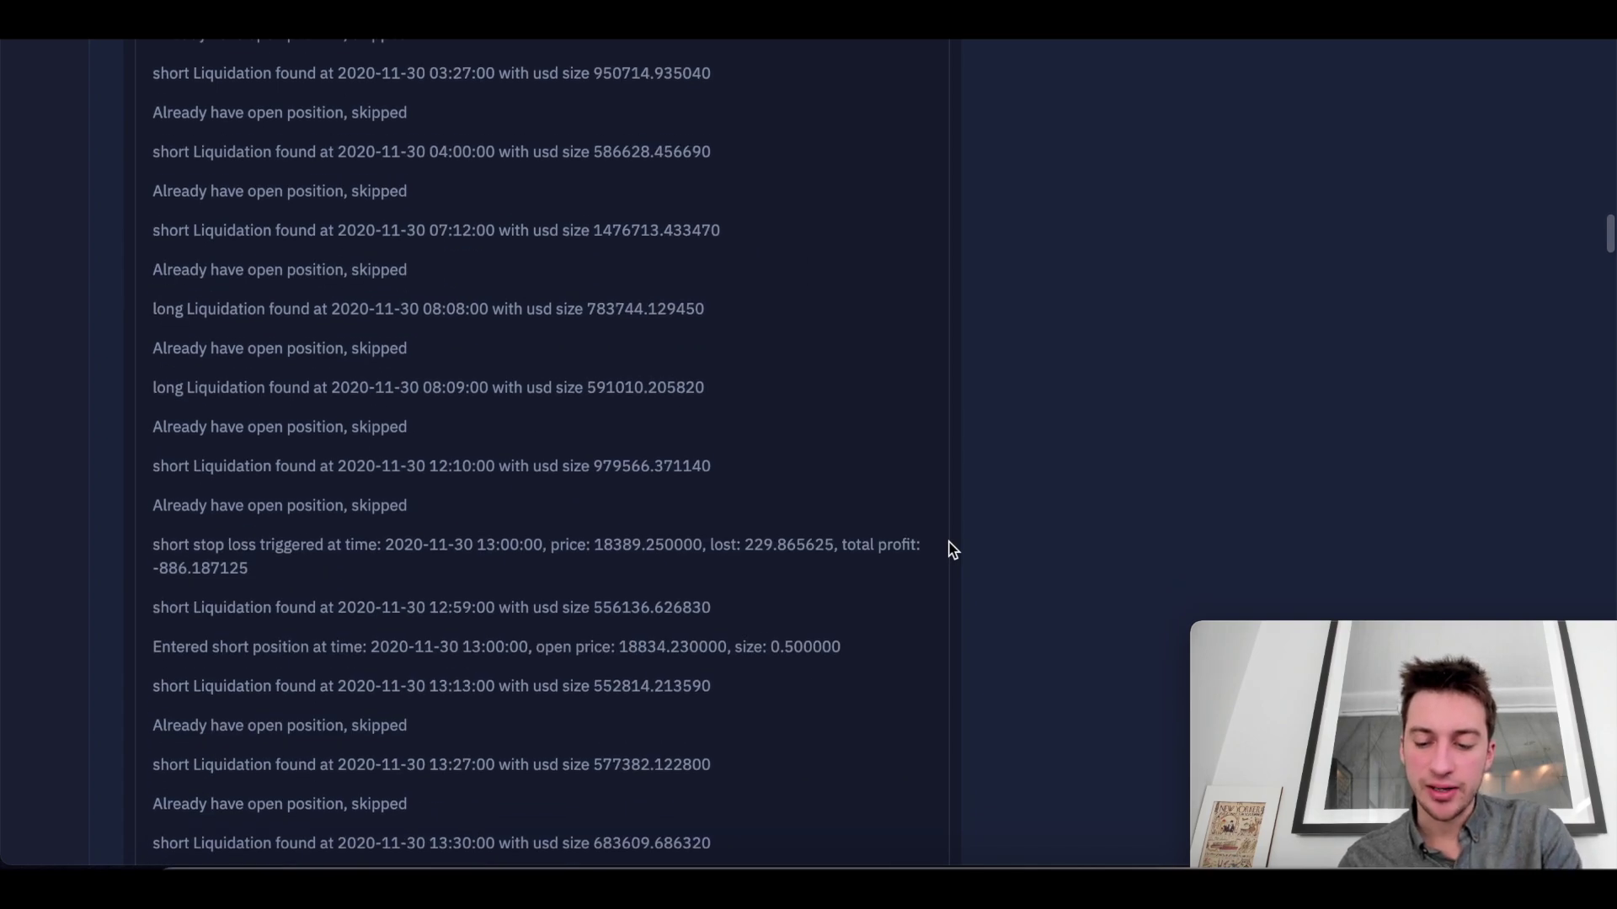
scroll(952, 550, down, 15)
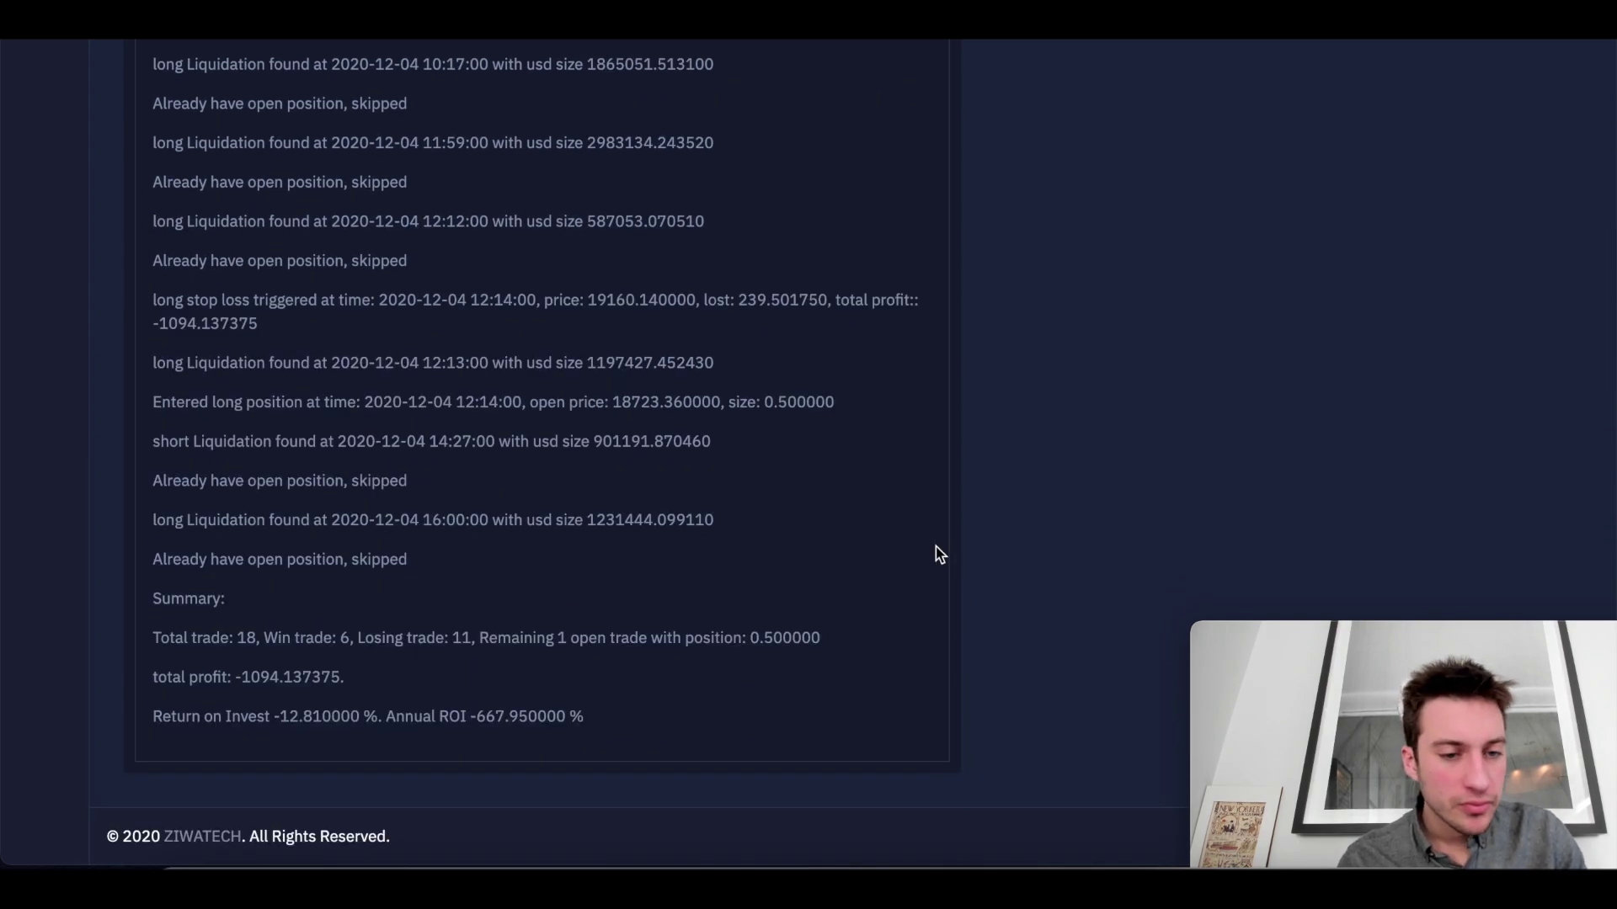
drag(227, 679, 430, 684)
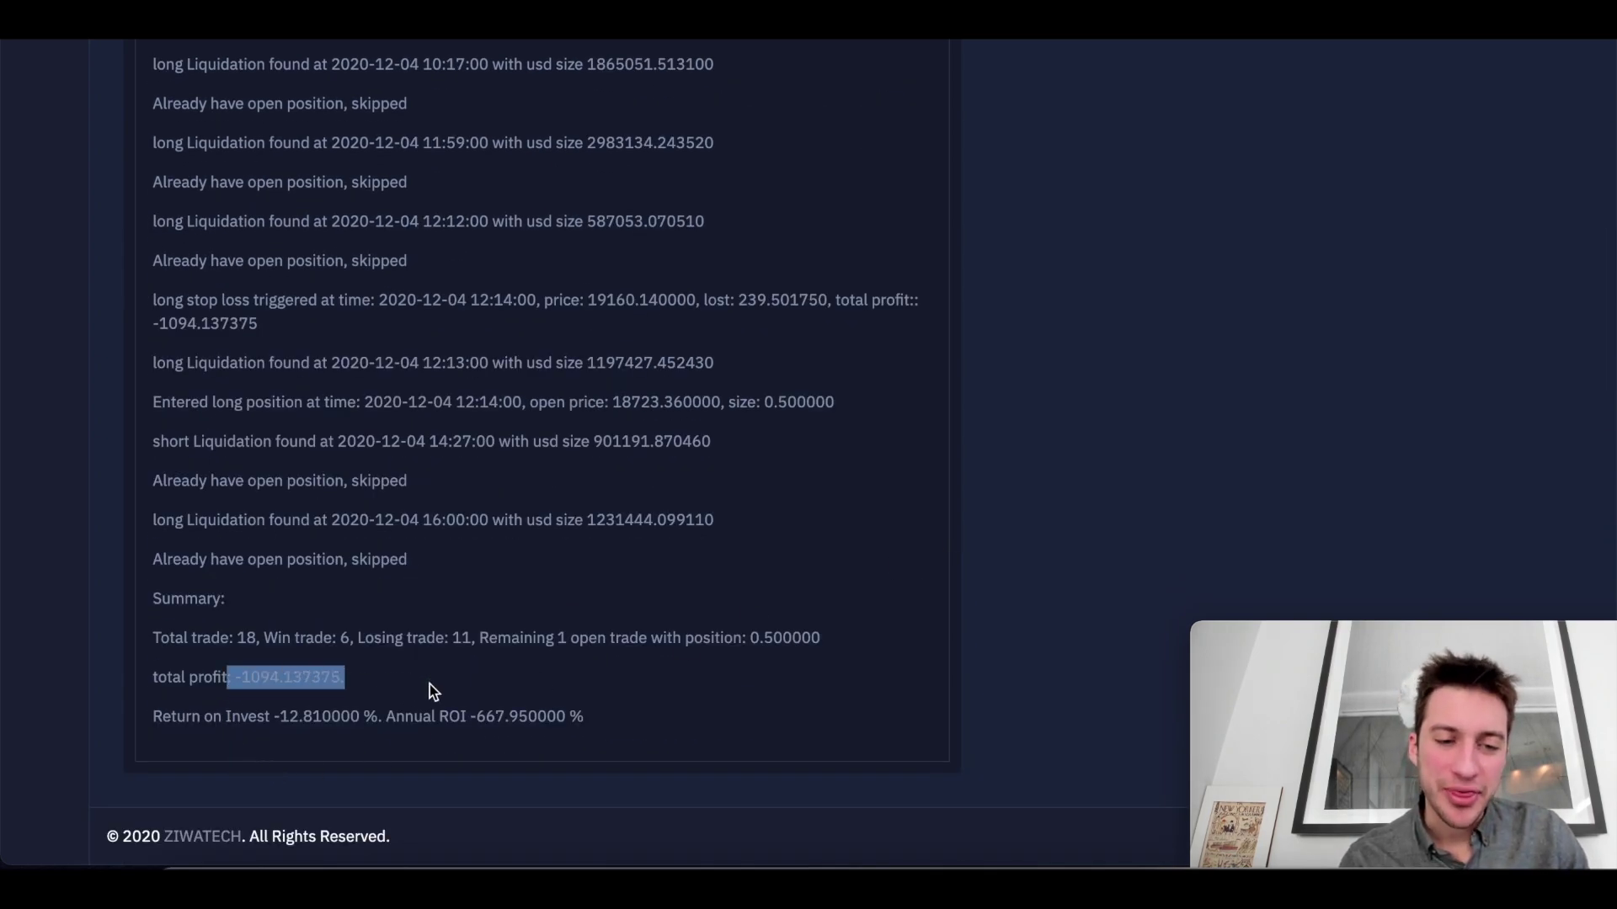
click(1059, 552)
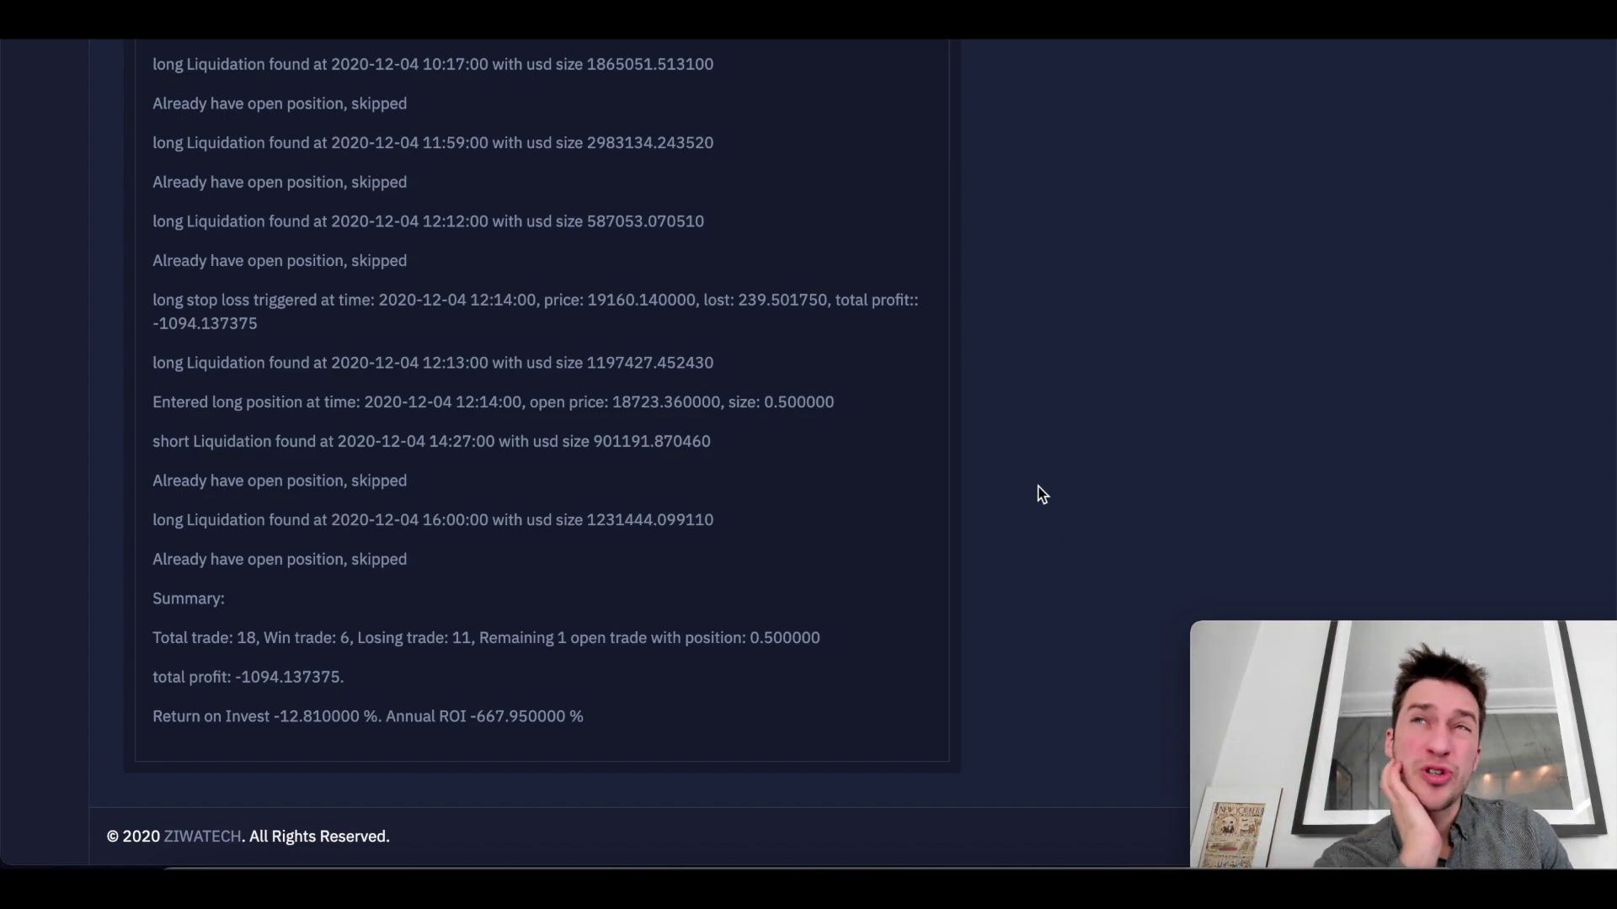
scroll(1042, 494, up, 20)
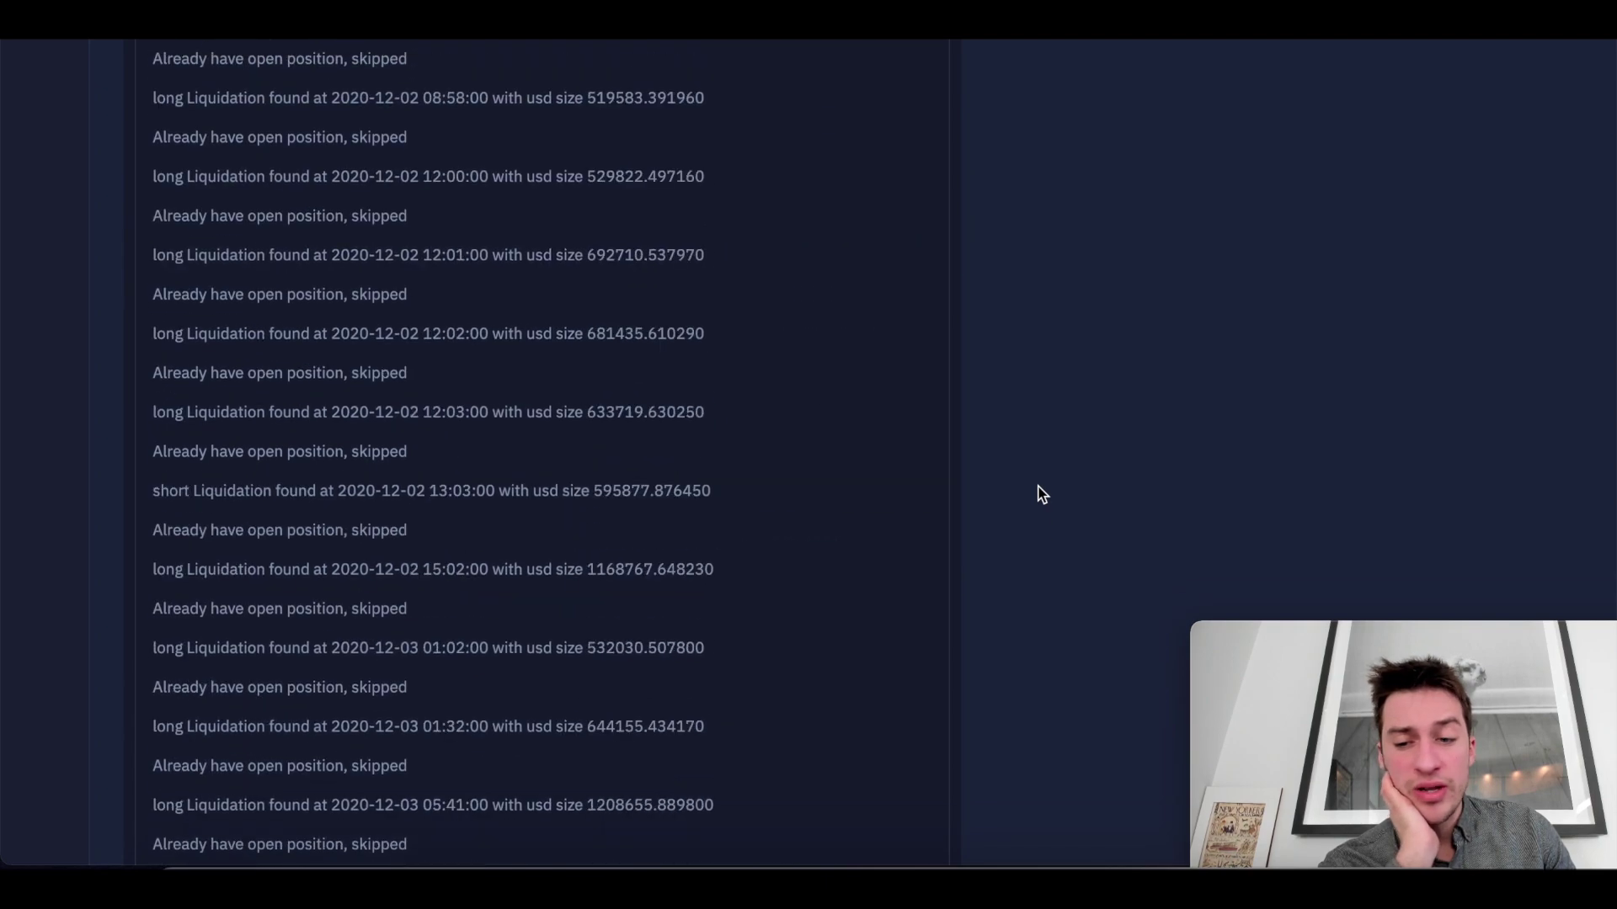
scroll(1042, 494, up, 20)
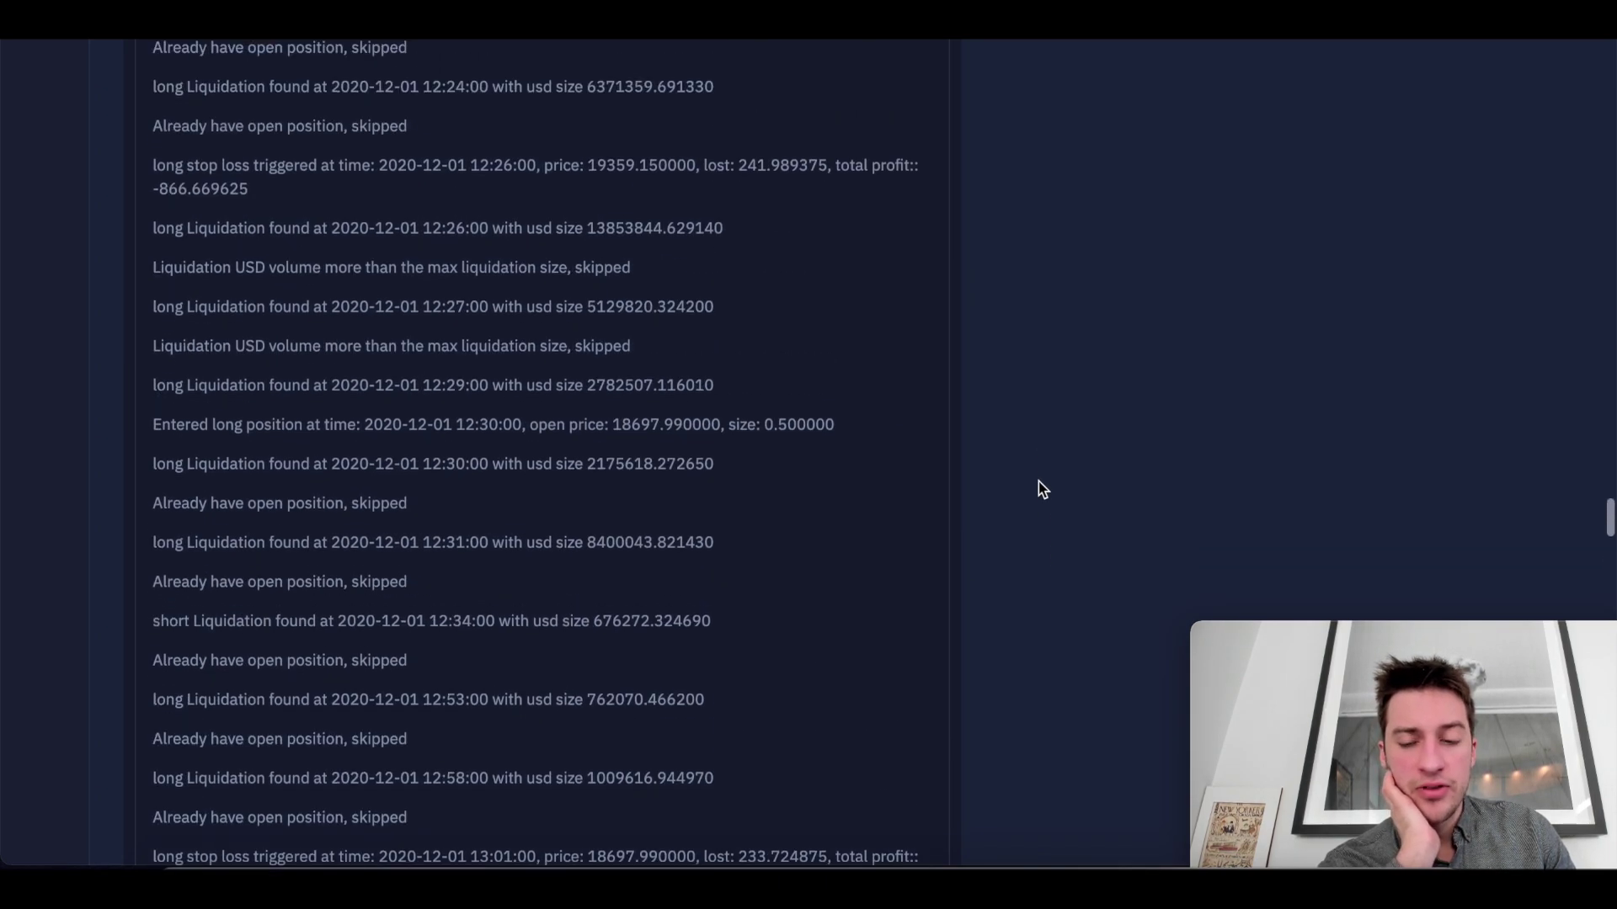
scroll(1041, 488, up, 20)
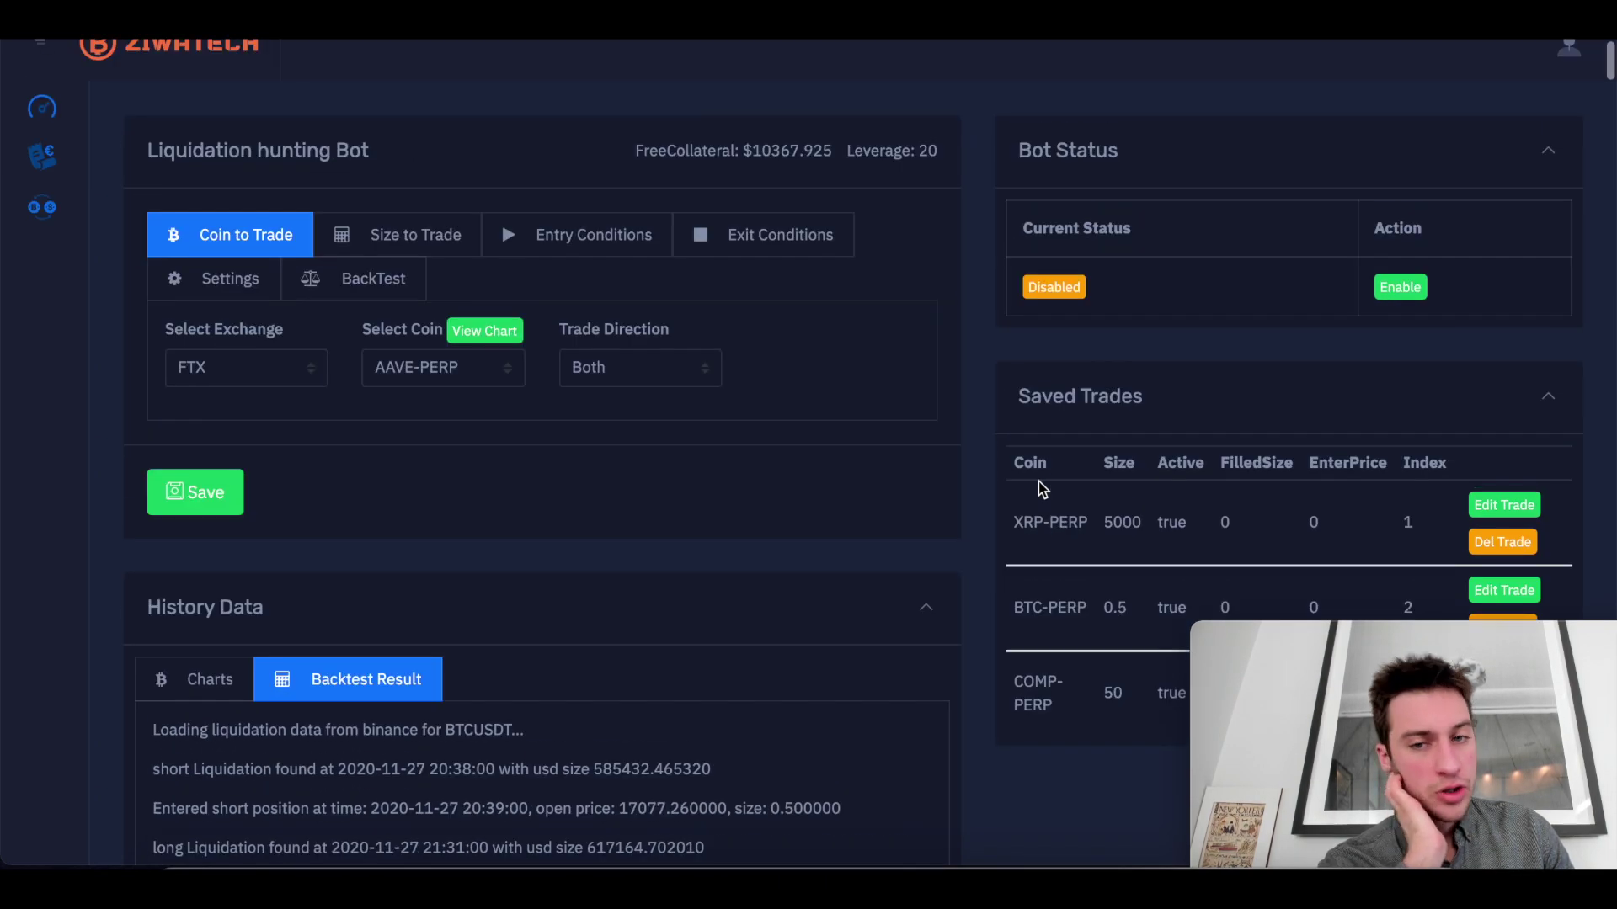
scroll(1002, 477, down, 5)
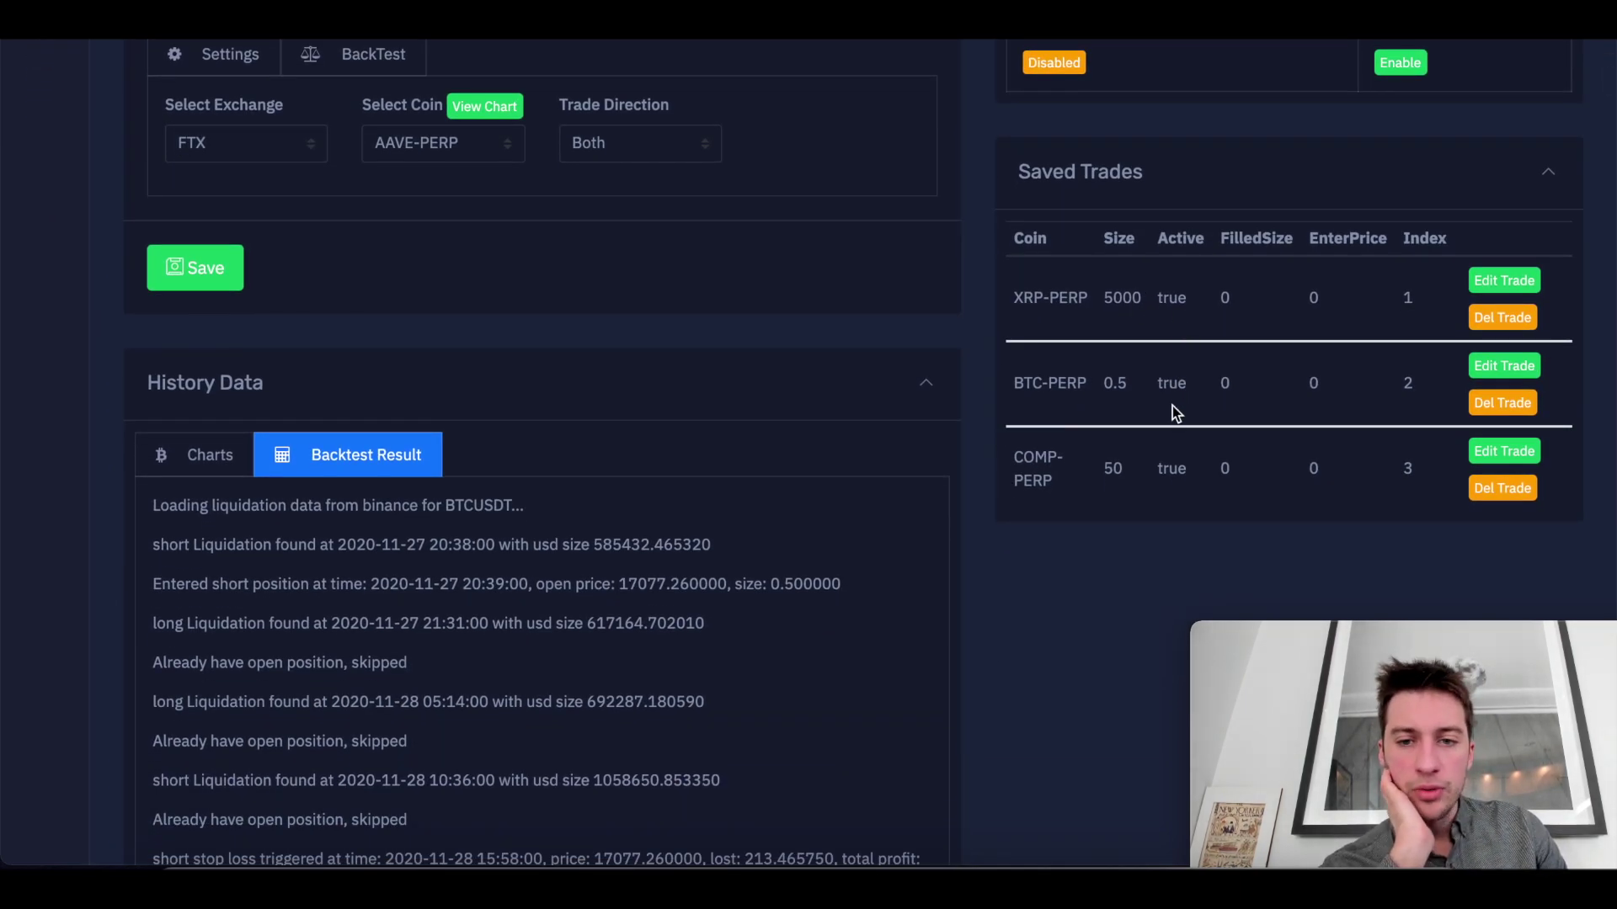
scroll(983, 433, up, 1)
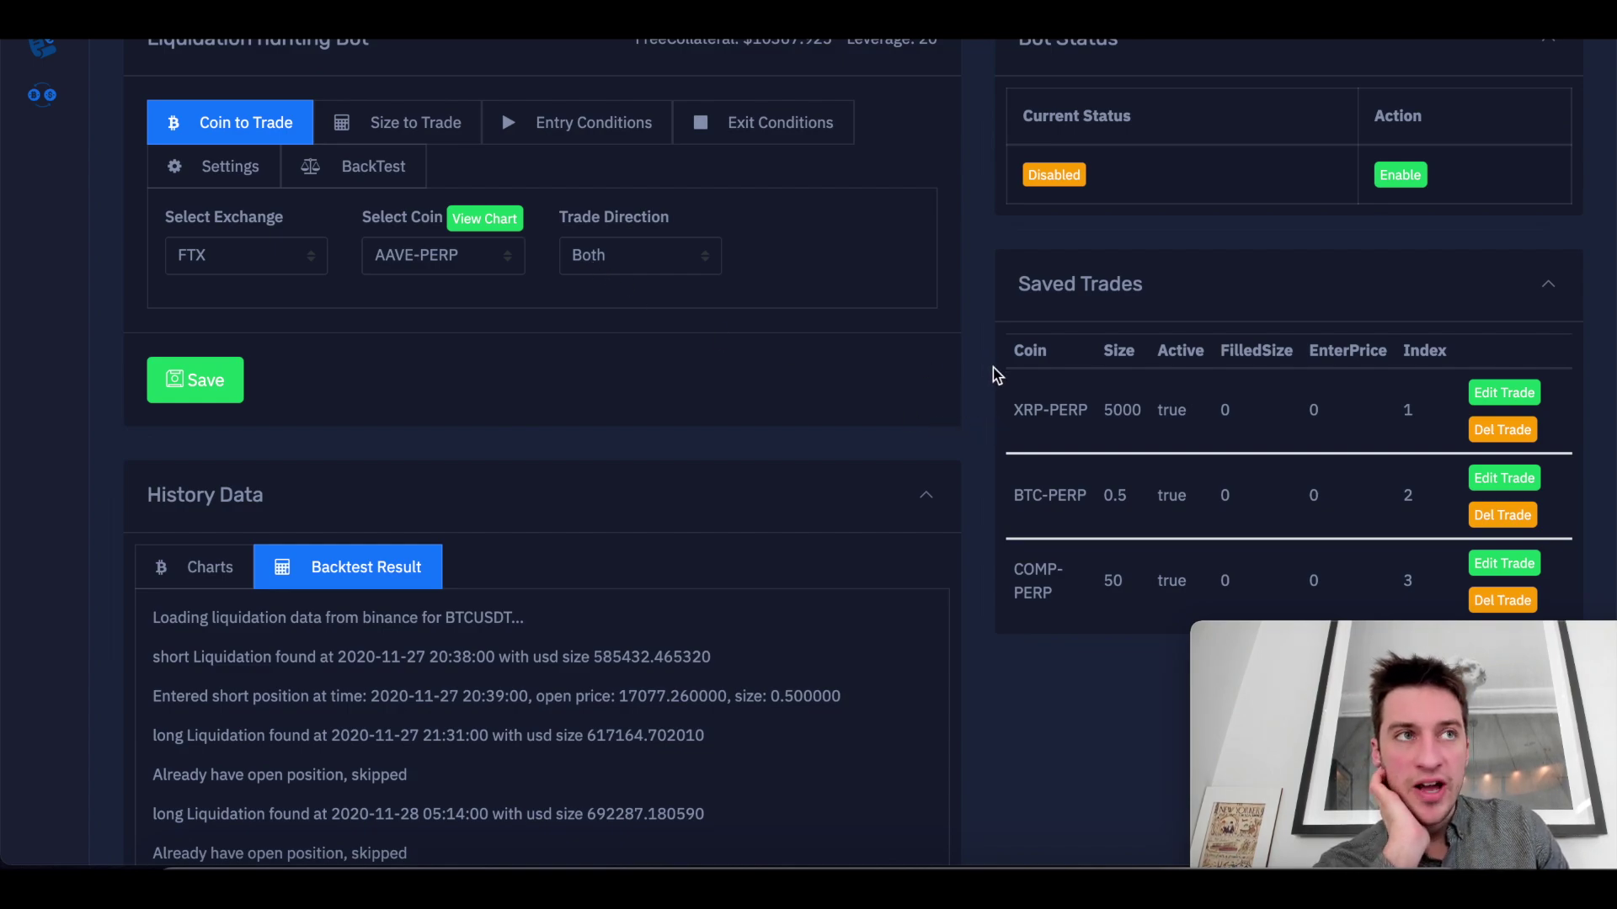
scroll(993, 367, down, 2)
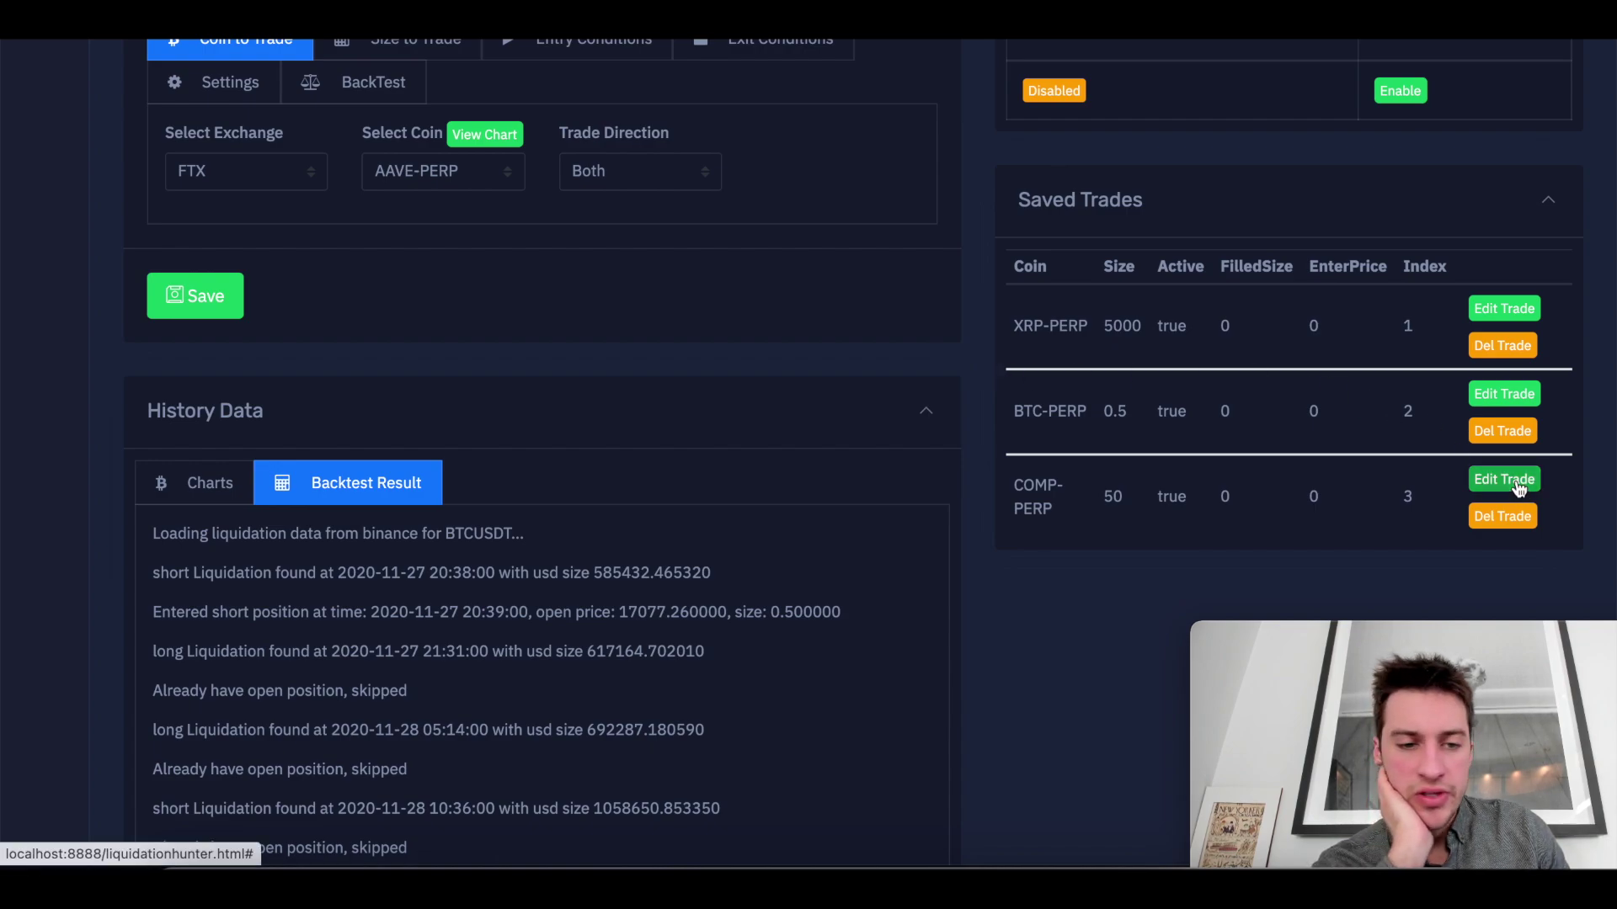
scroll(958, 386, up, 1)
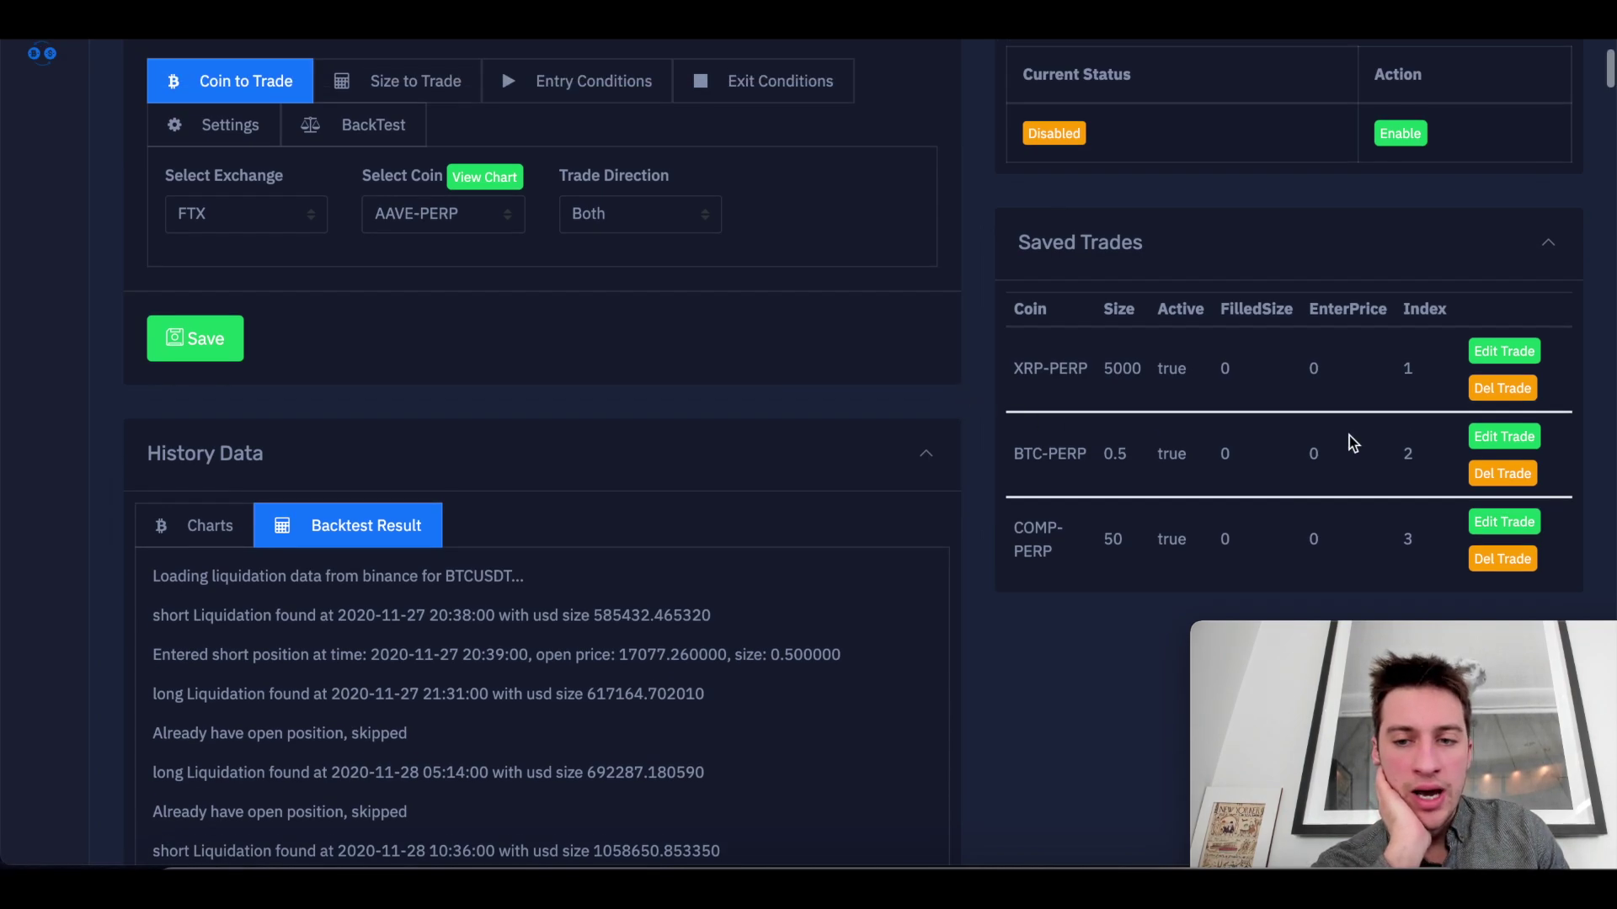
Load the saved COMP-PERP trade and inspect its price and Short/Long liquidation charts for 4 Dec '20.
click(1505, 521)
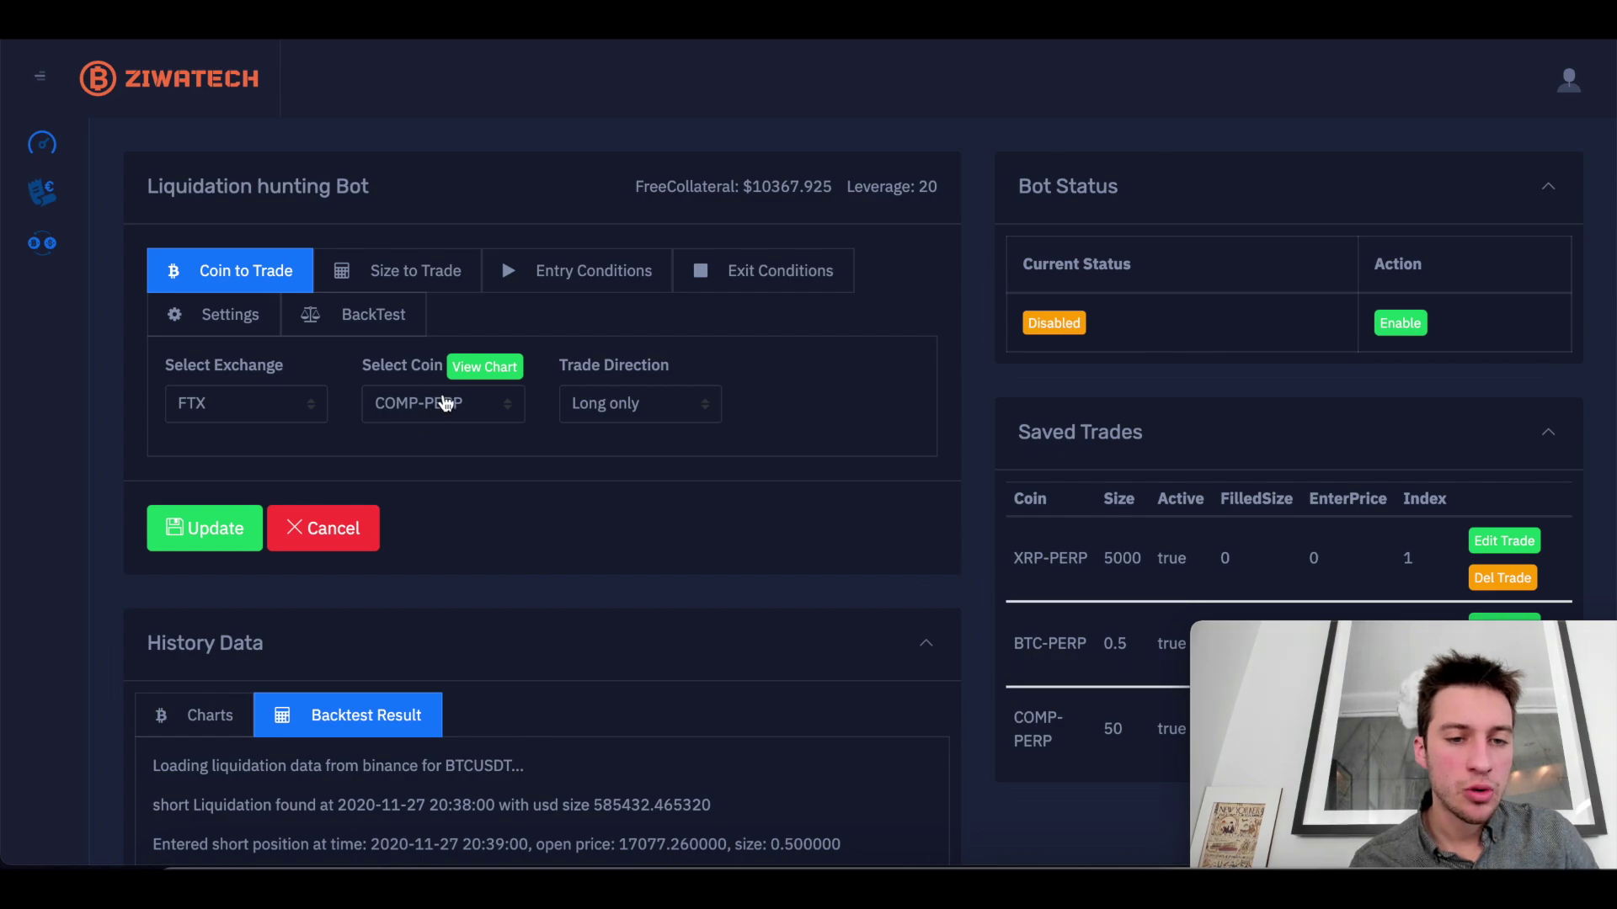
click(508, 364)
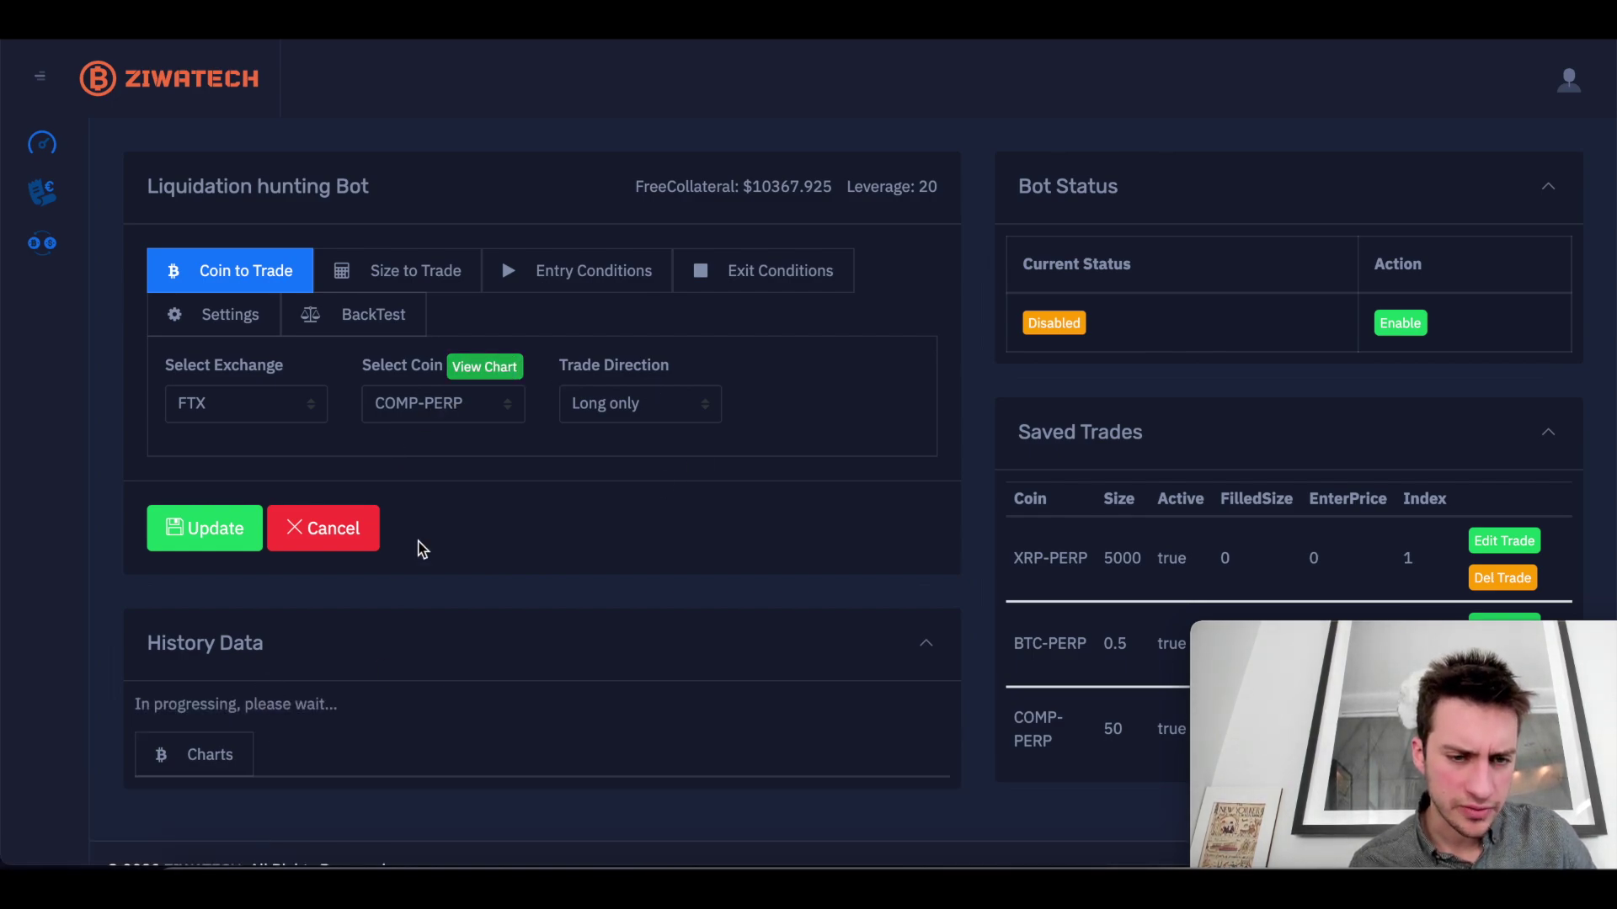
scroll(960, 481, down, 1)
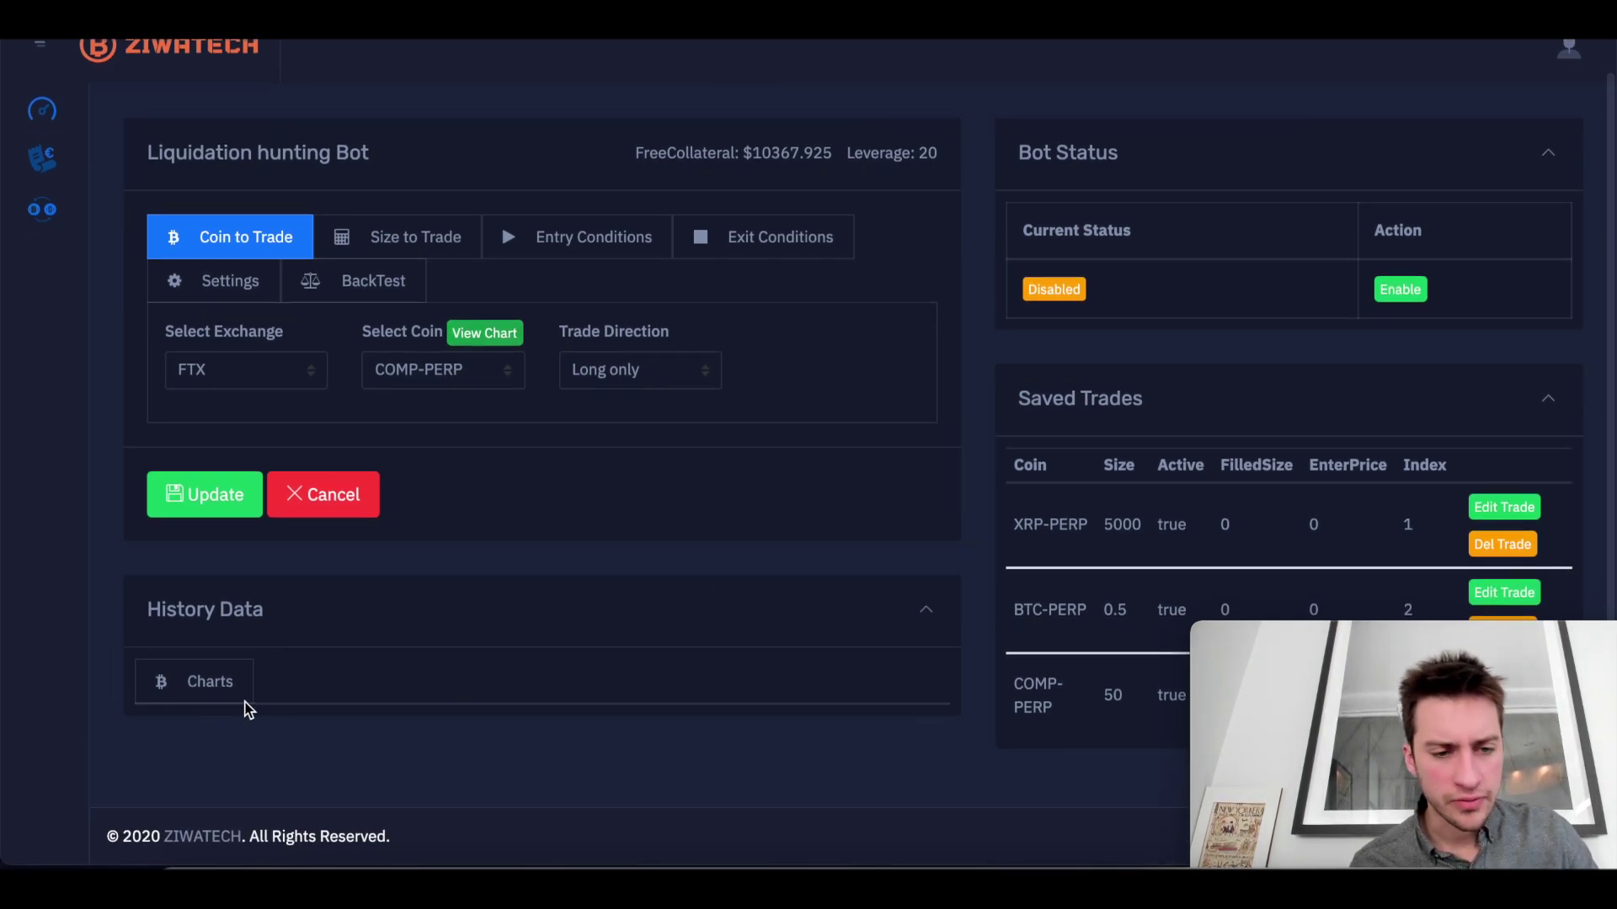
click(235, 684)
scroll(949, 447, up, 5)
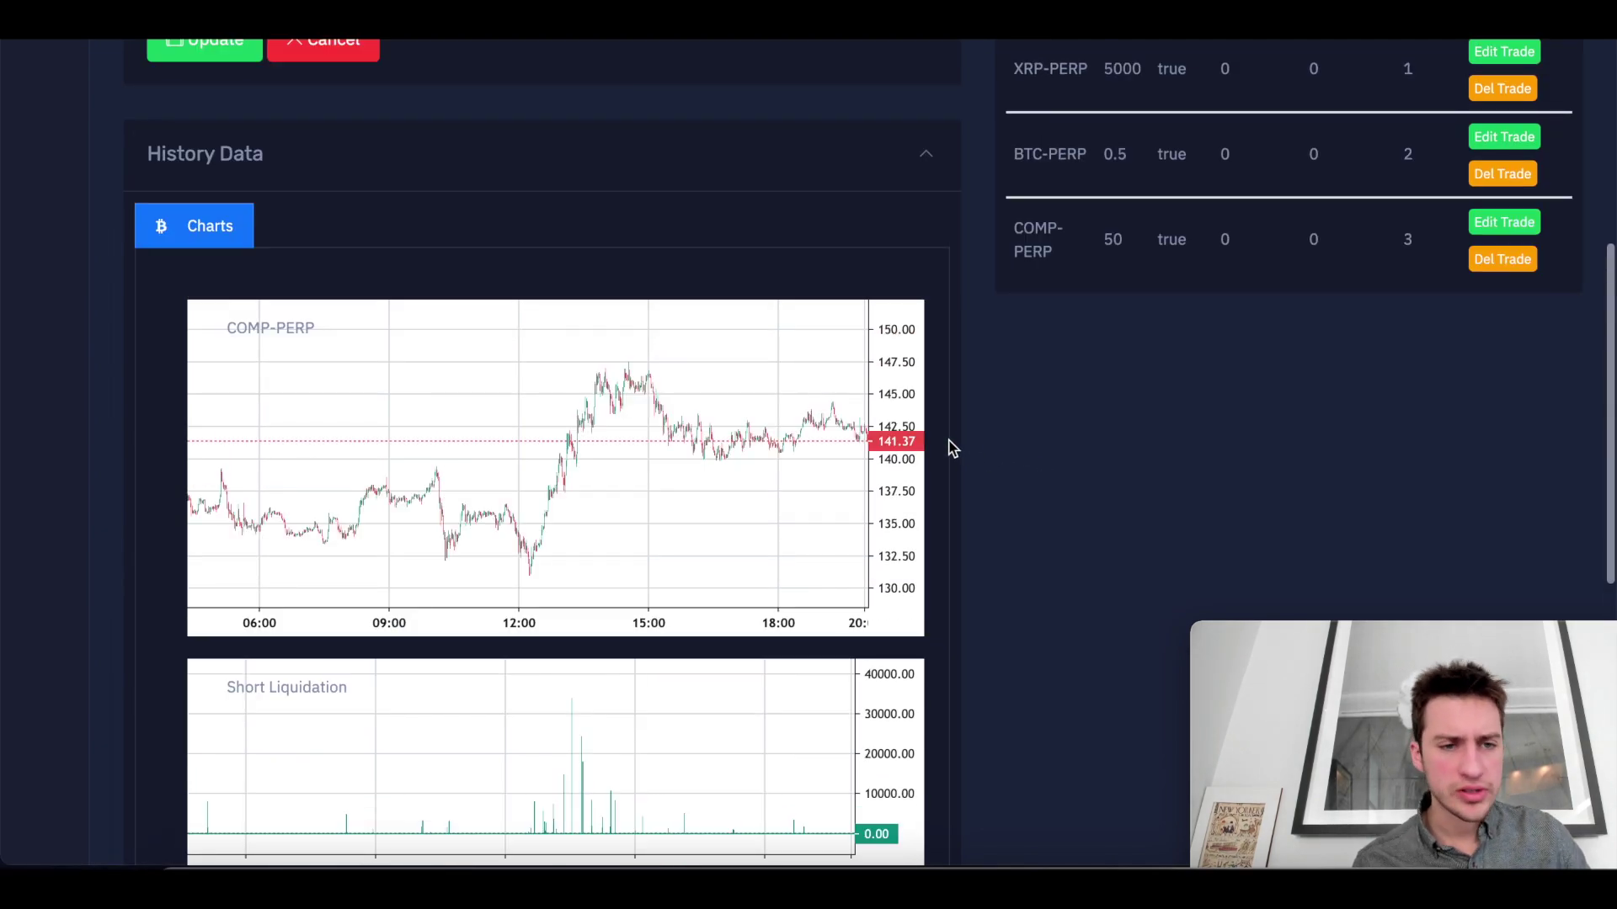
scroll(958, 448, down, 1)
scroll(958, 448, down, 4)
drag(776, 335, 736, 332)
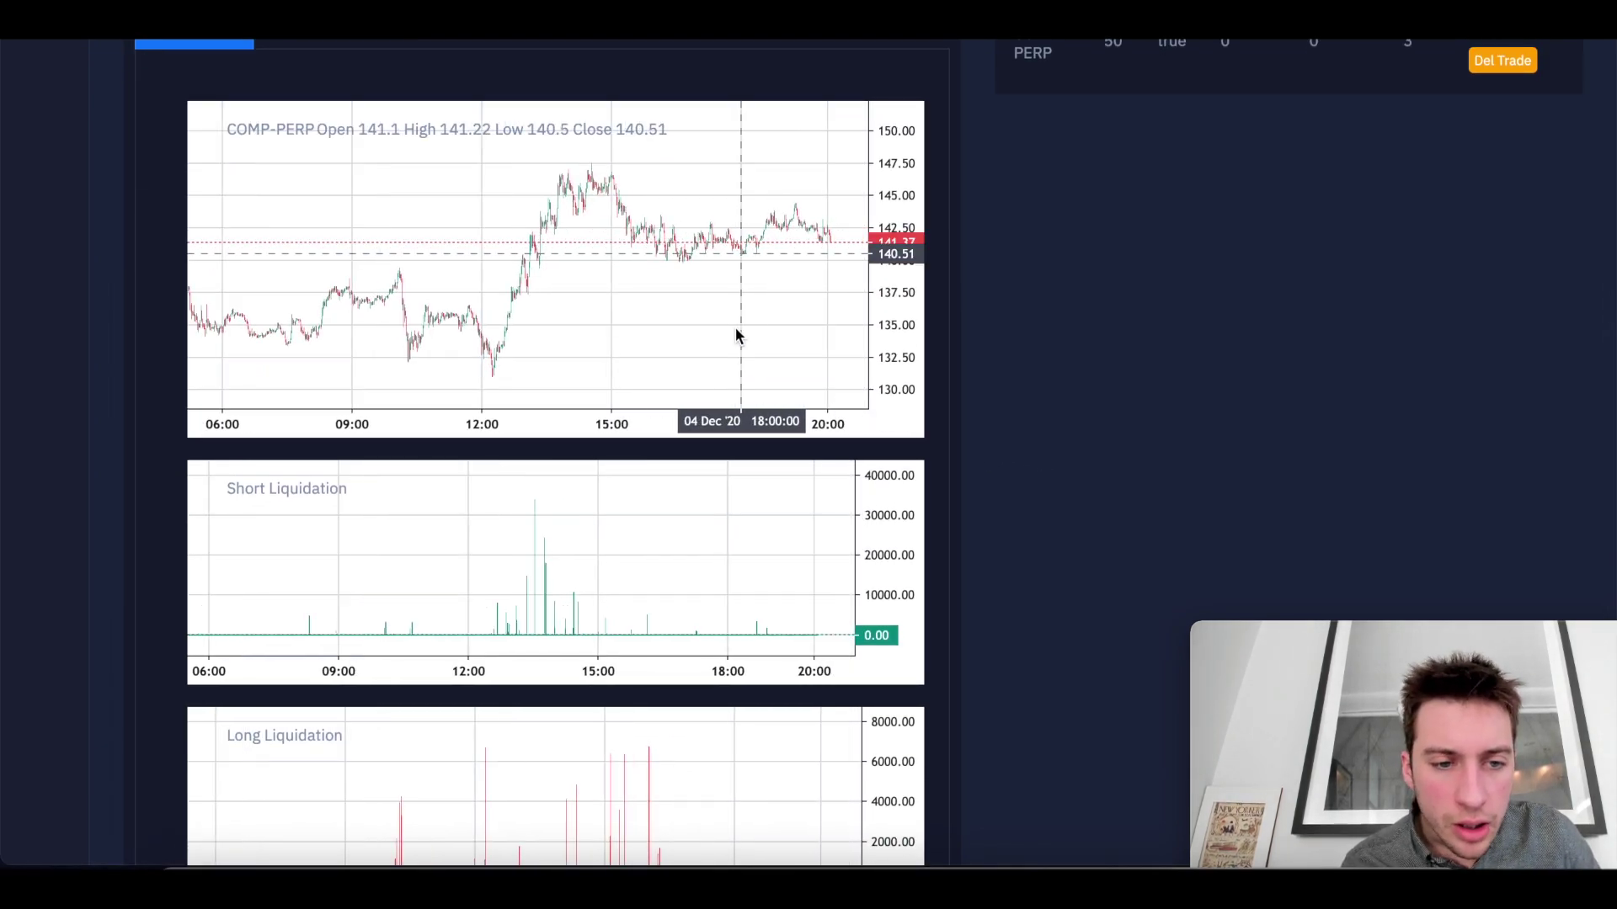
scroll(780, 301, down, 3)
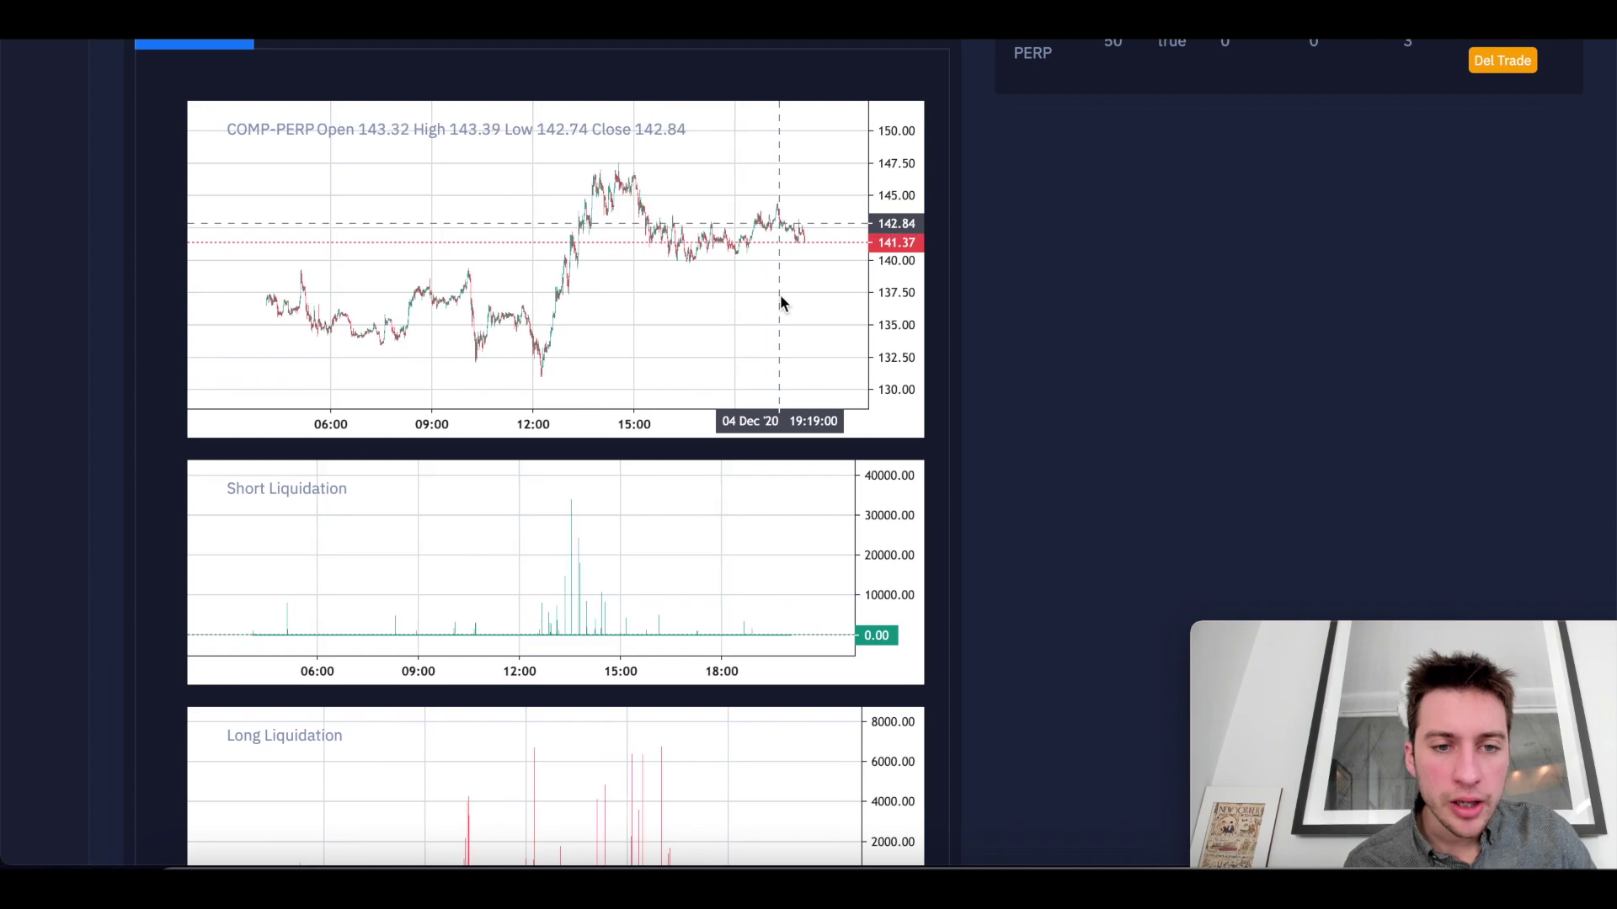
scroll(985, 393, down, 3)
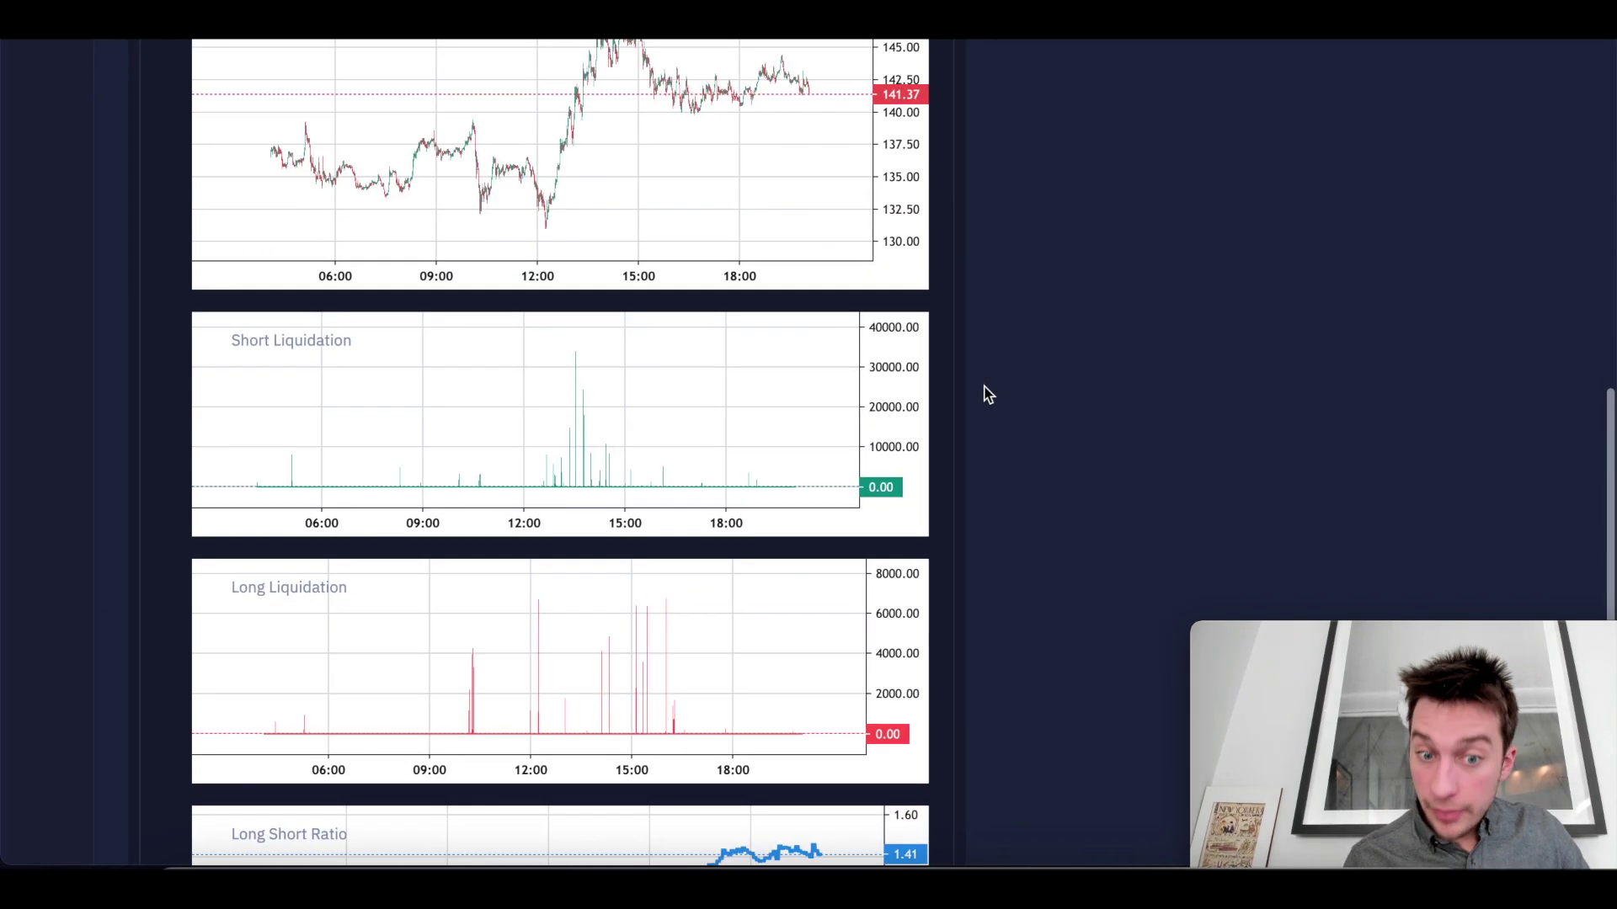
scroll(985, 393, up, 2)
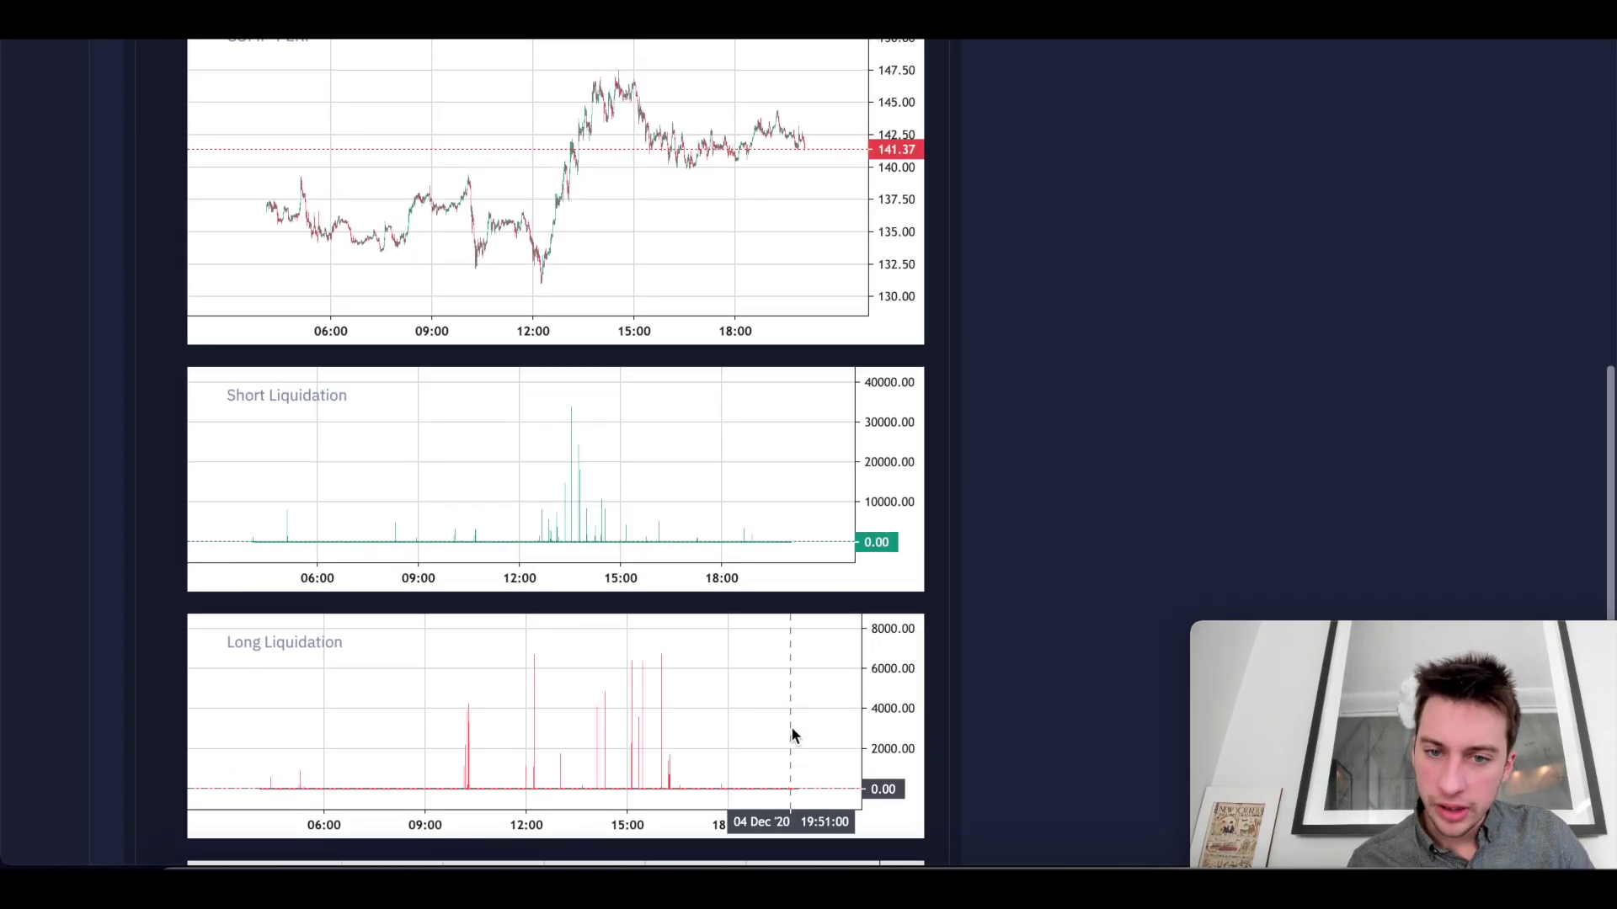
scroll(793, 734, up, 1)
scroll(791, 734, up, 2)
scroll(688, 699, up, 1)
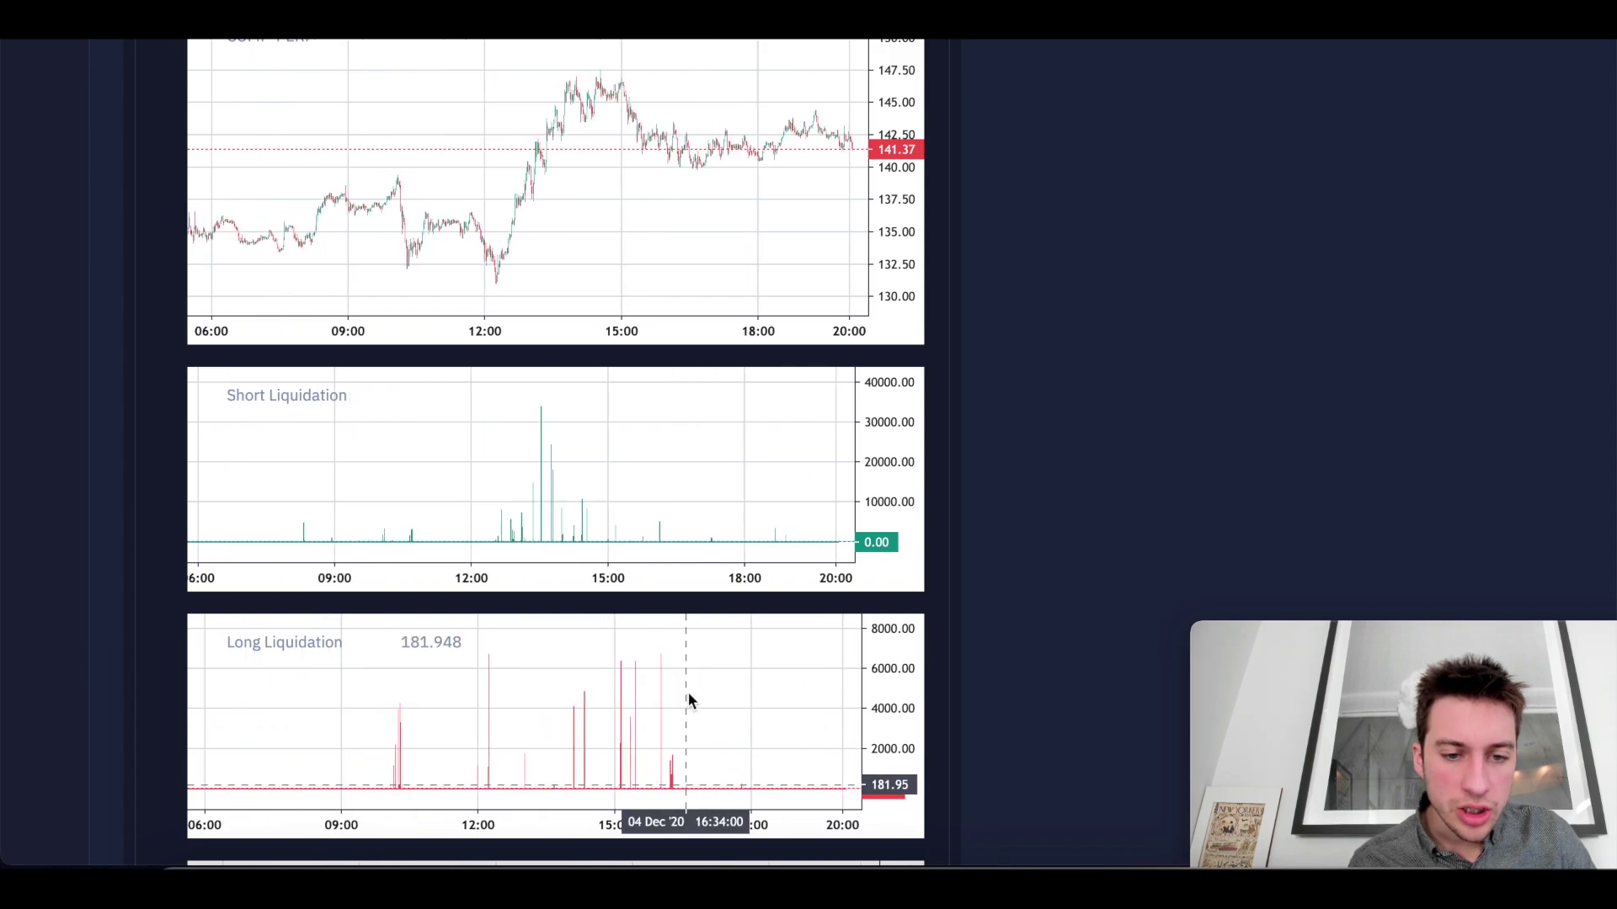
scroll(680, 702, down, 3)
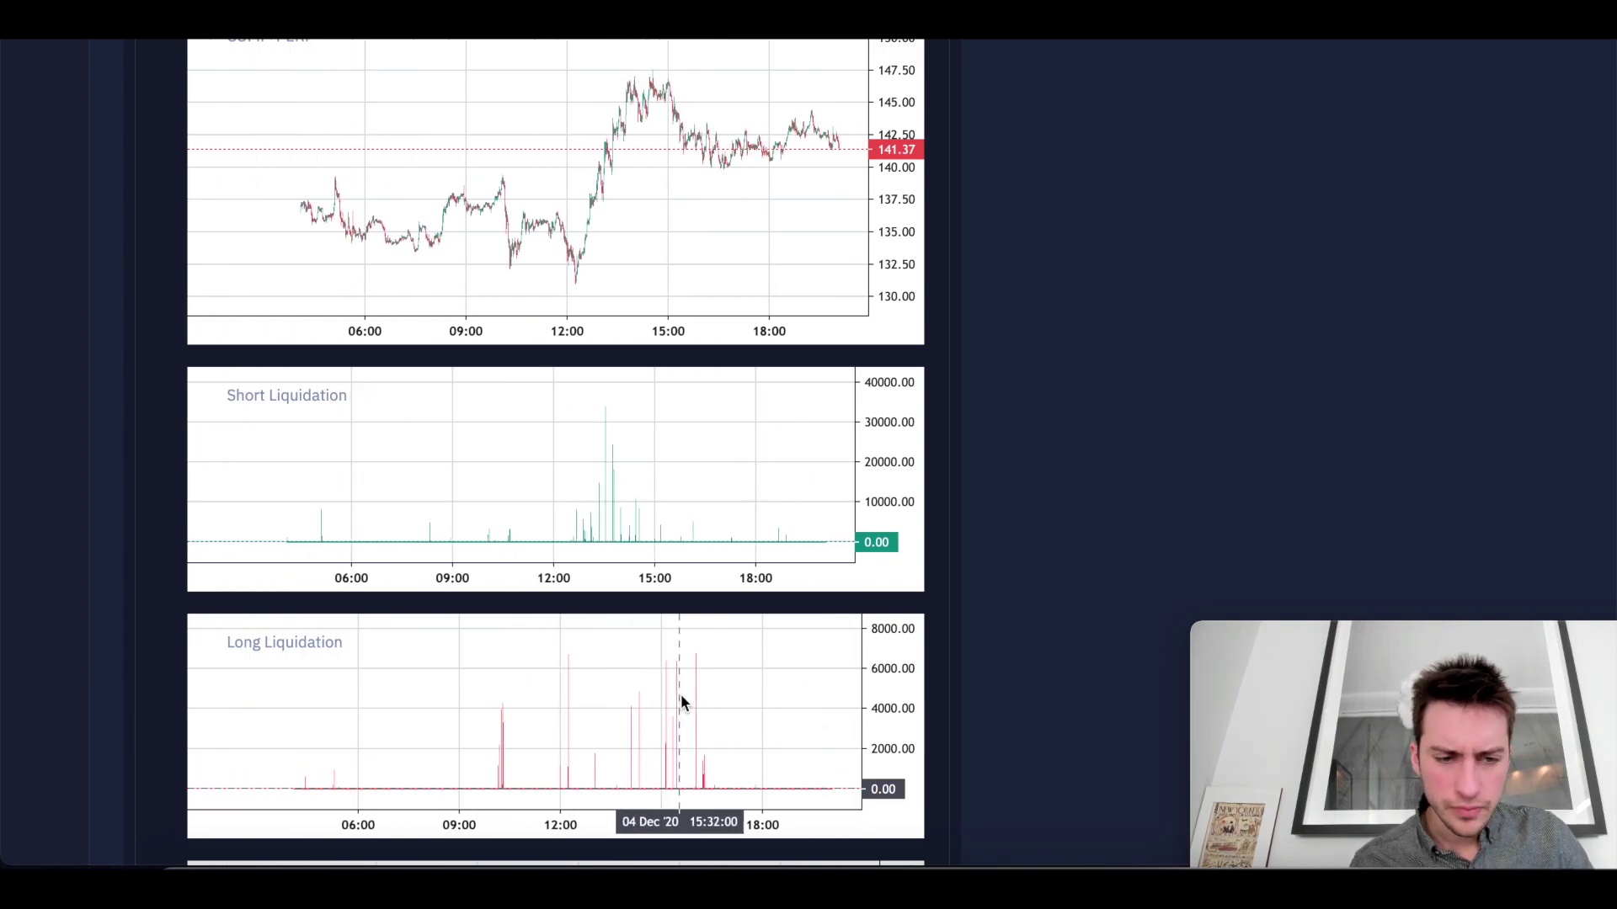
scroll(992, 502, up, 1)
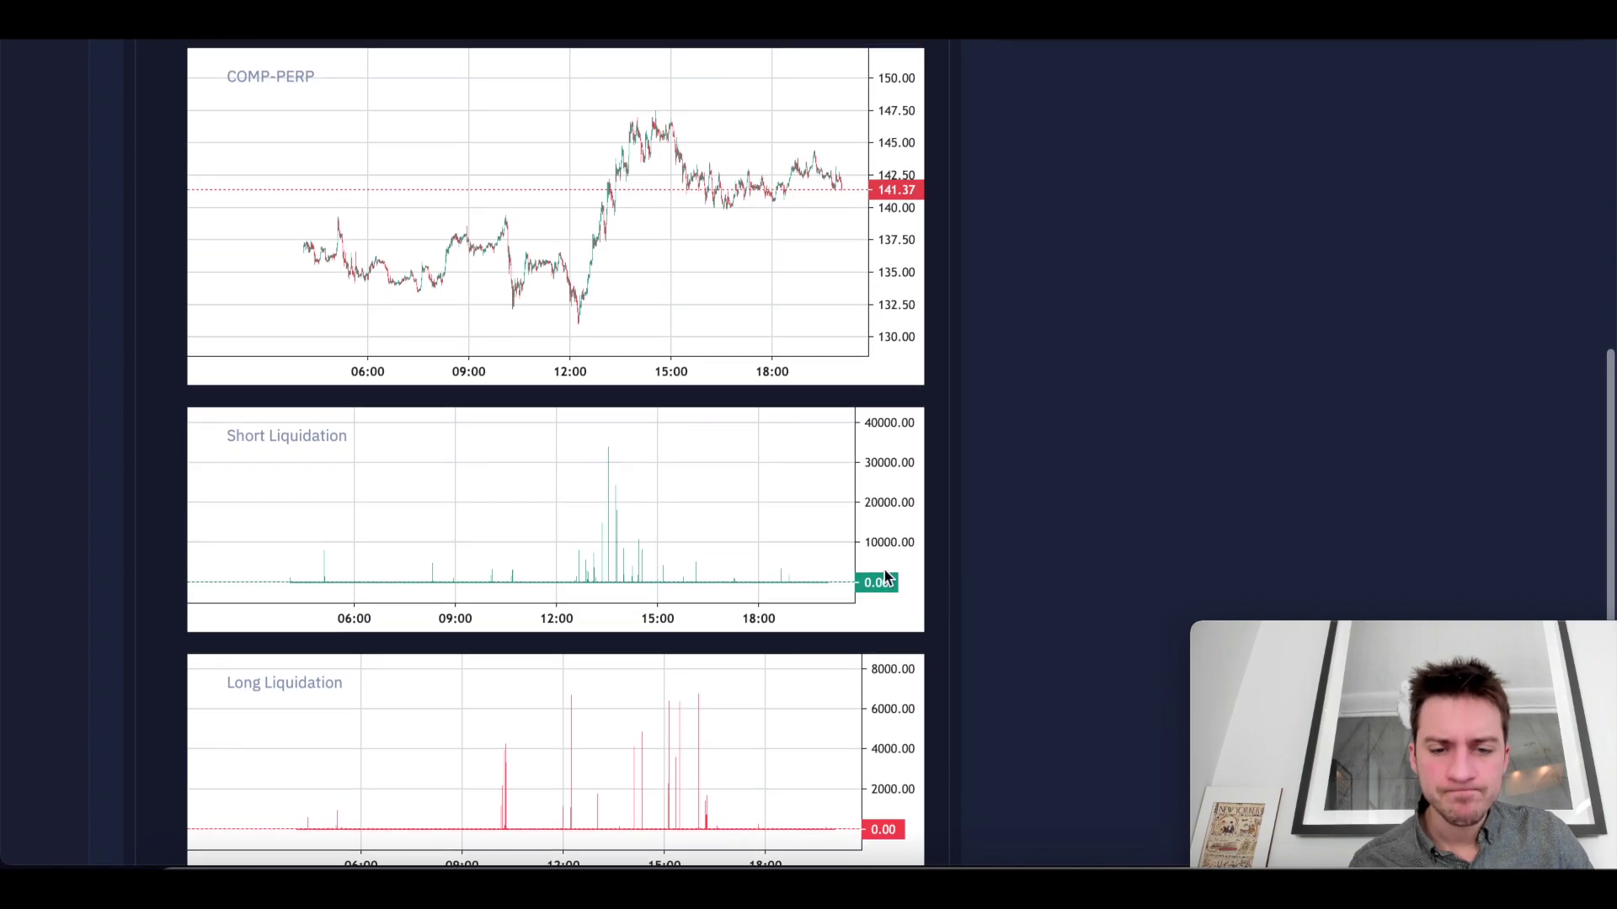
scroll(1079, 567, up, 10)
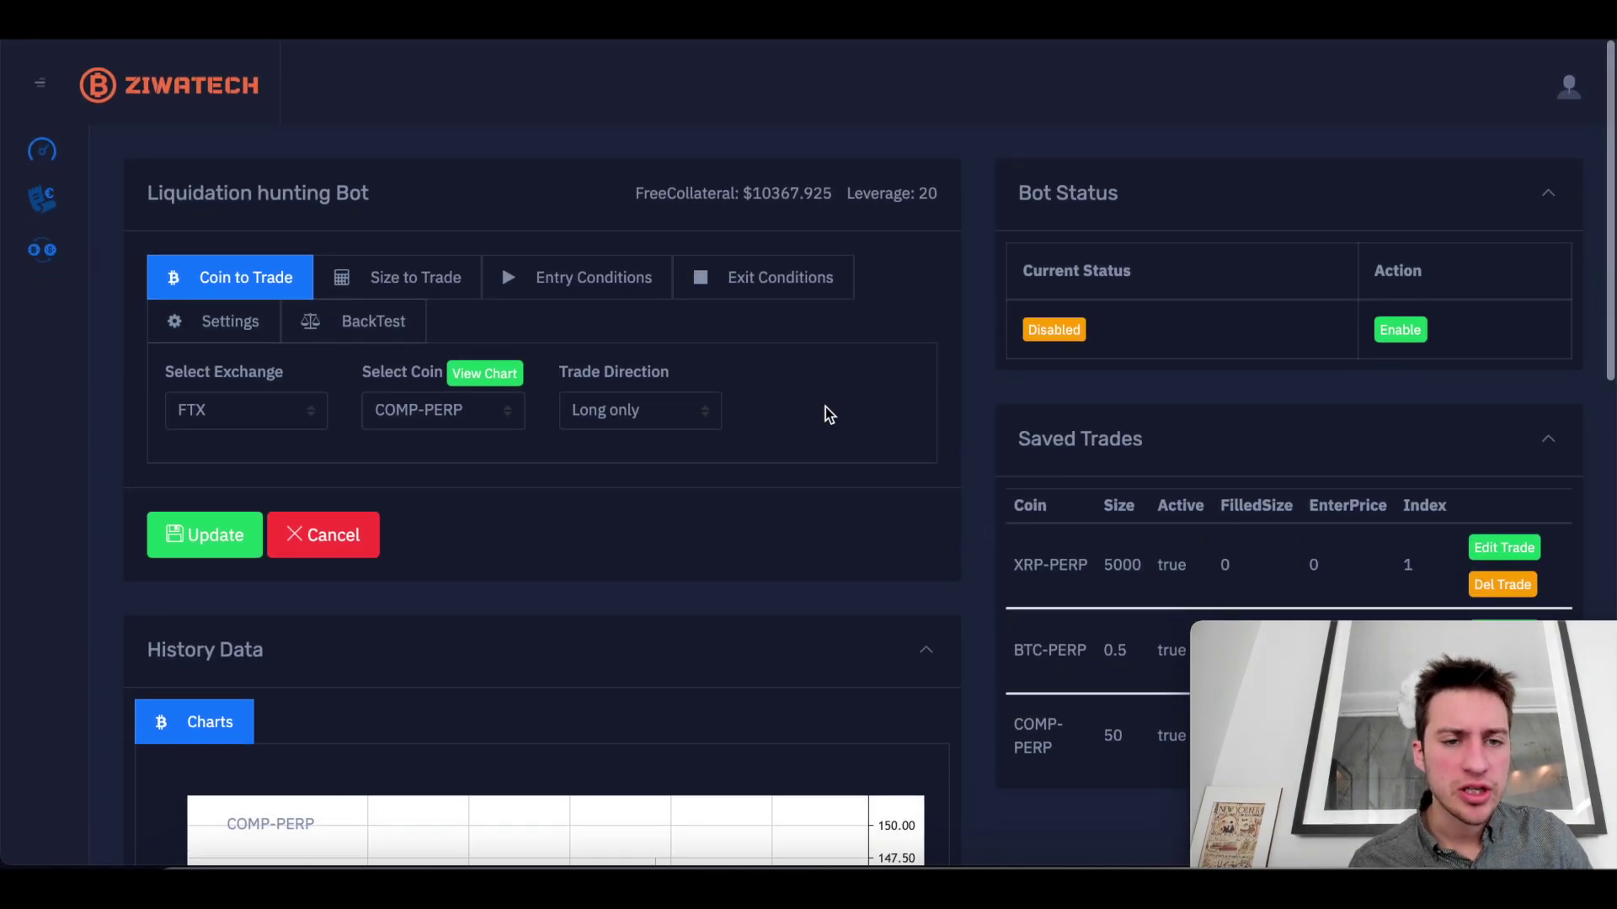
Change the COMP-PERP entry cap to 150000 USD and liquidation exit size to 50000 USD, then save.
click(540, 274)
scroll(224, 266, down, 4)
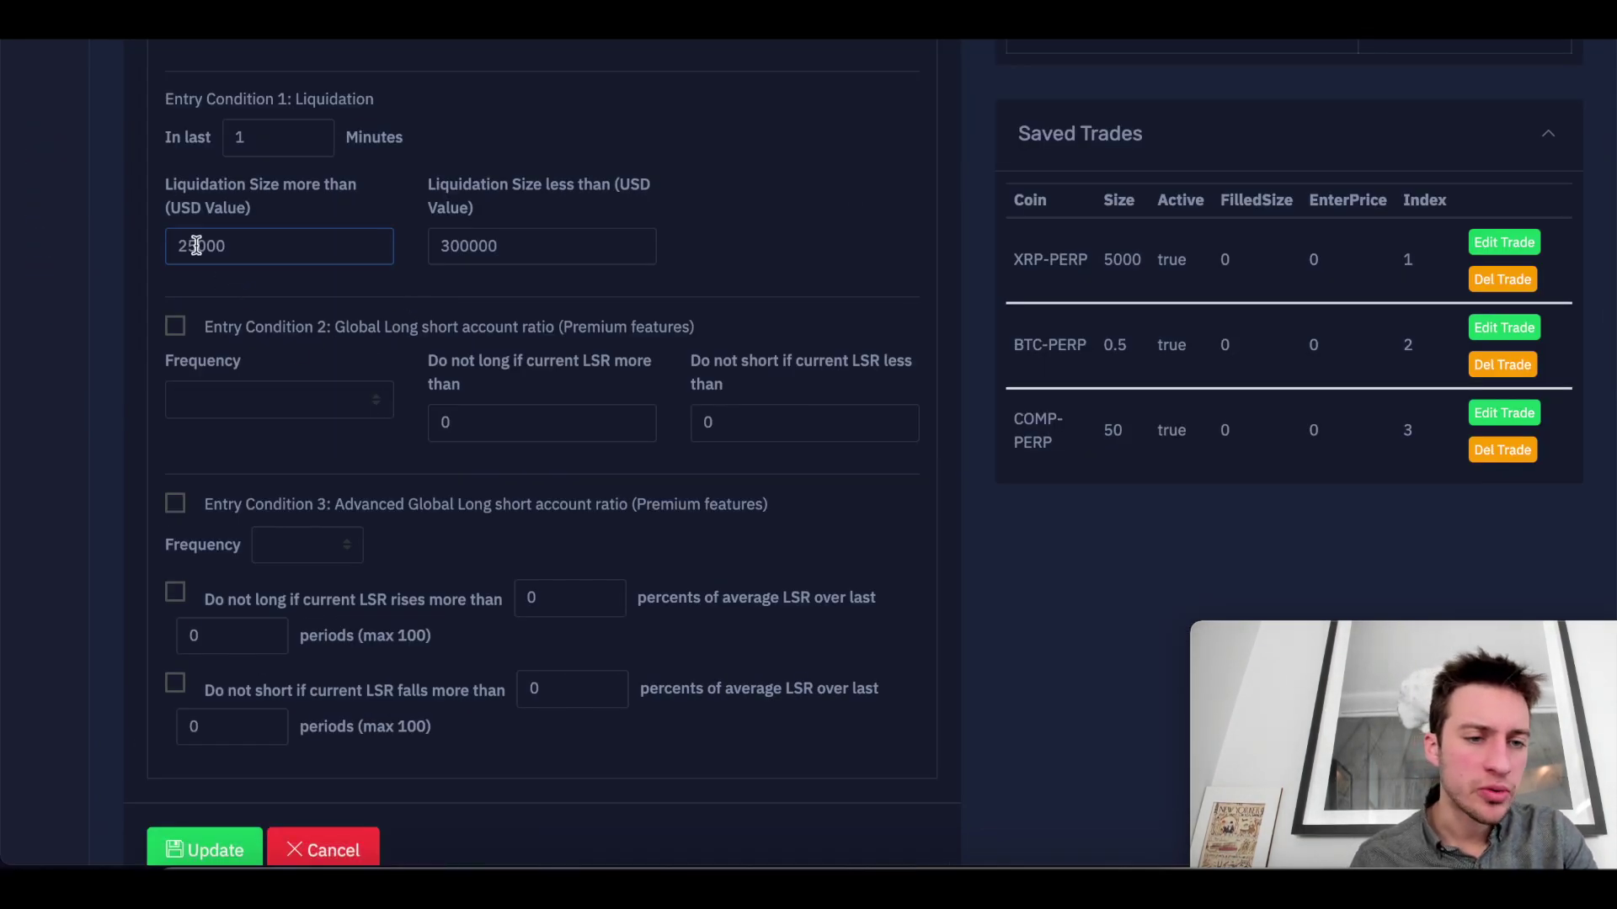
click(536, 258)
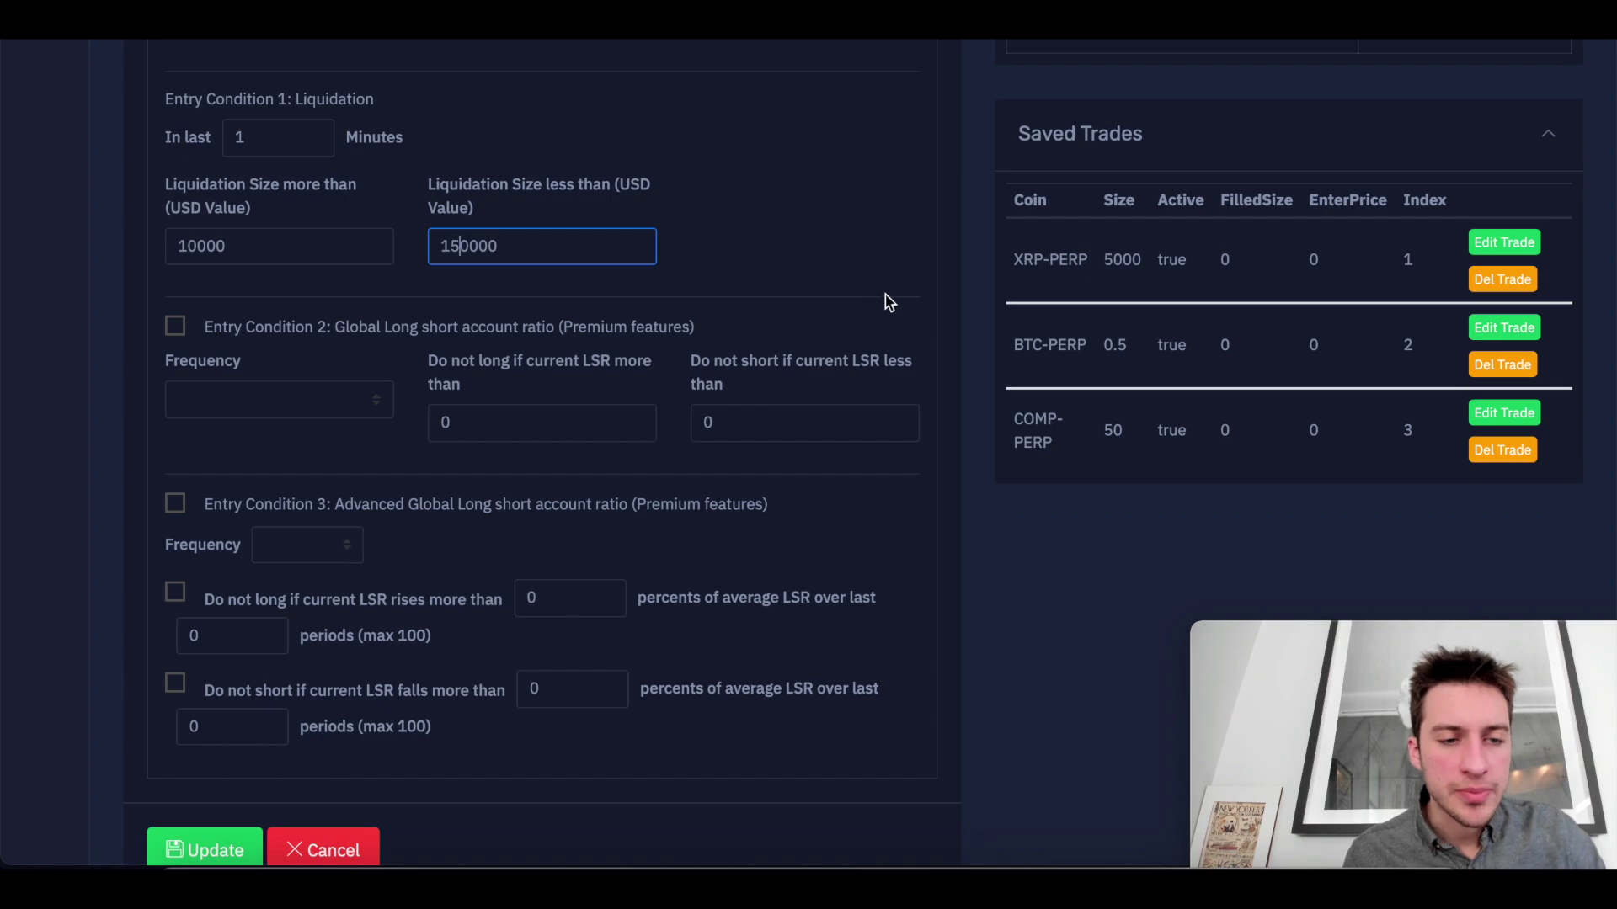
scroll(886, 299, down, 3)
scroll(886, 299, up, 4)
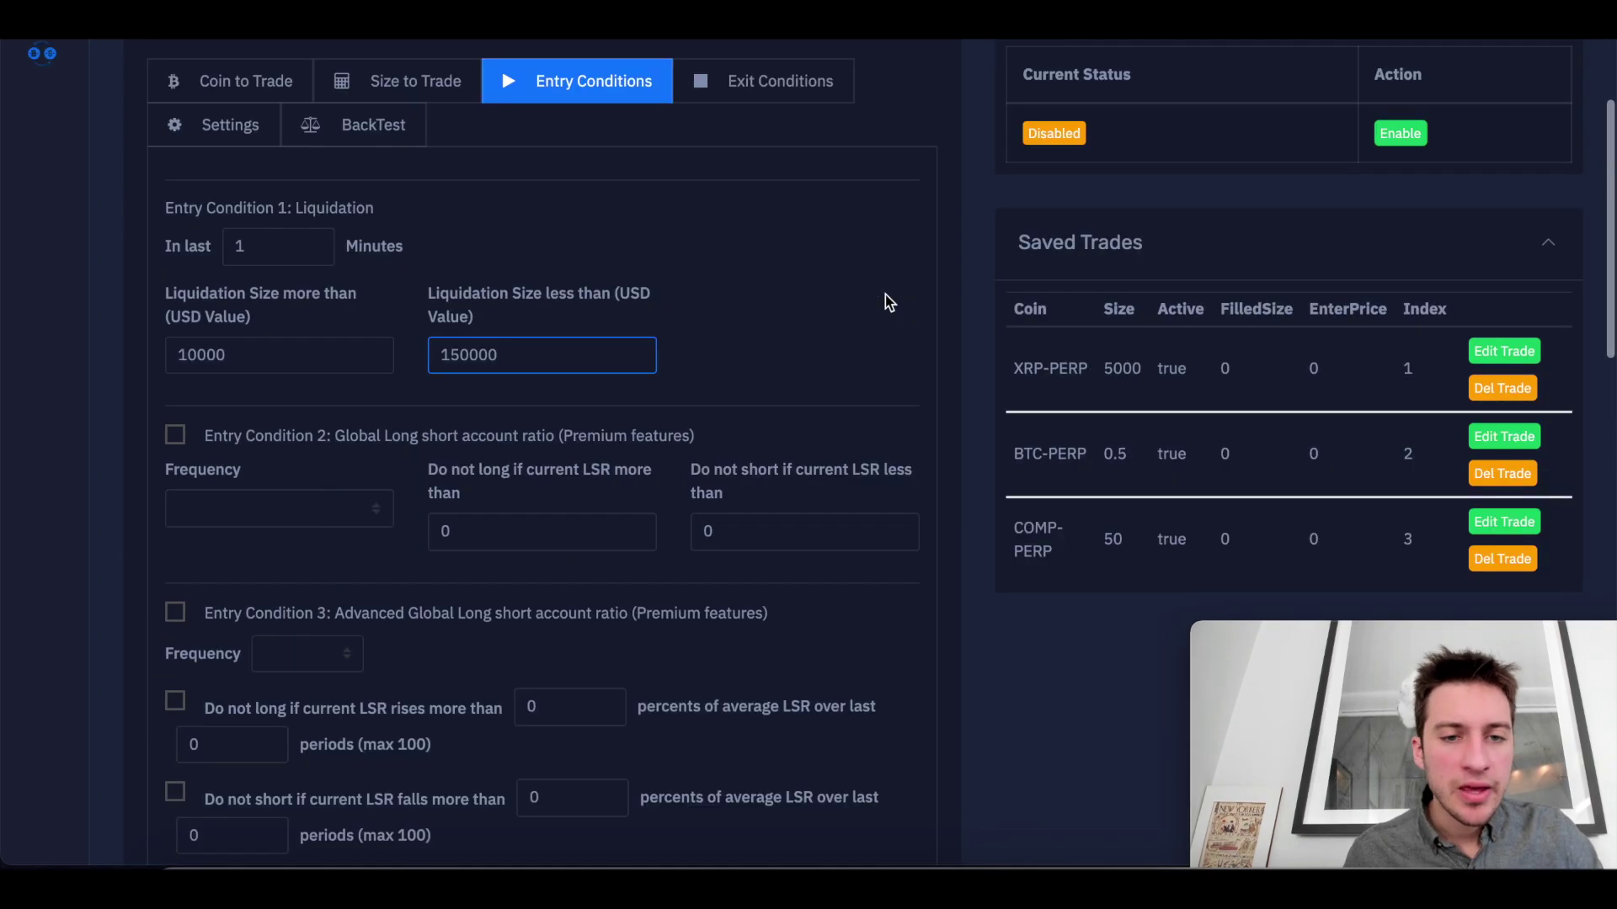
click(755, 77)
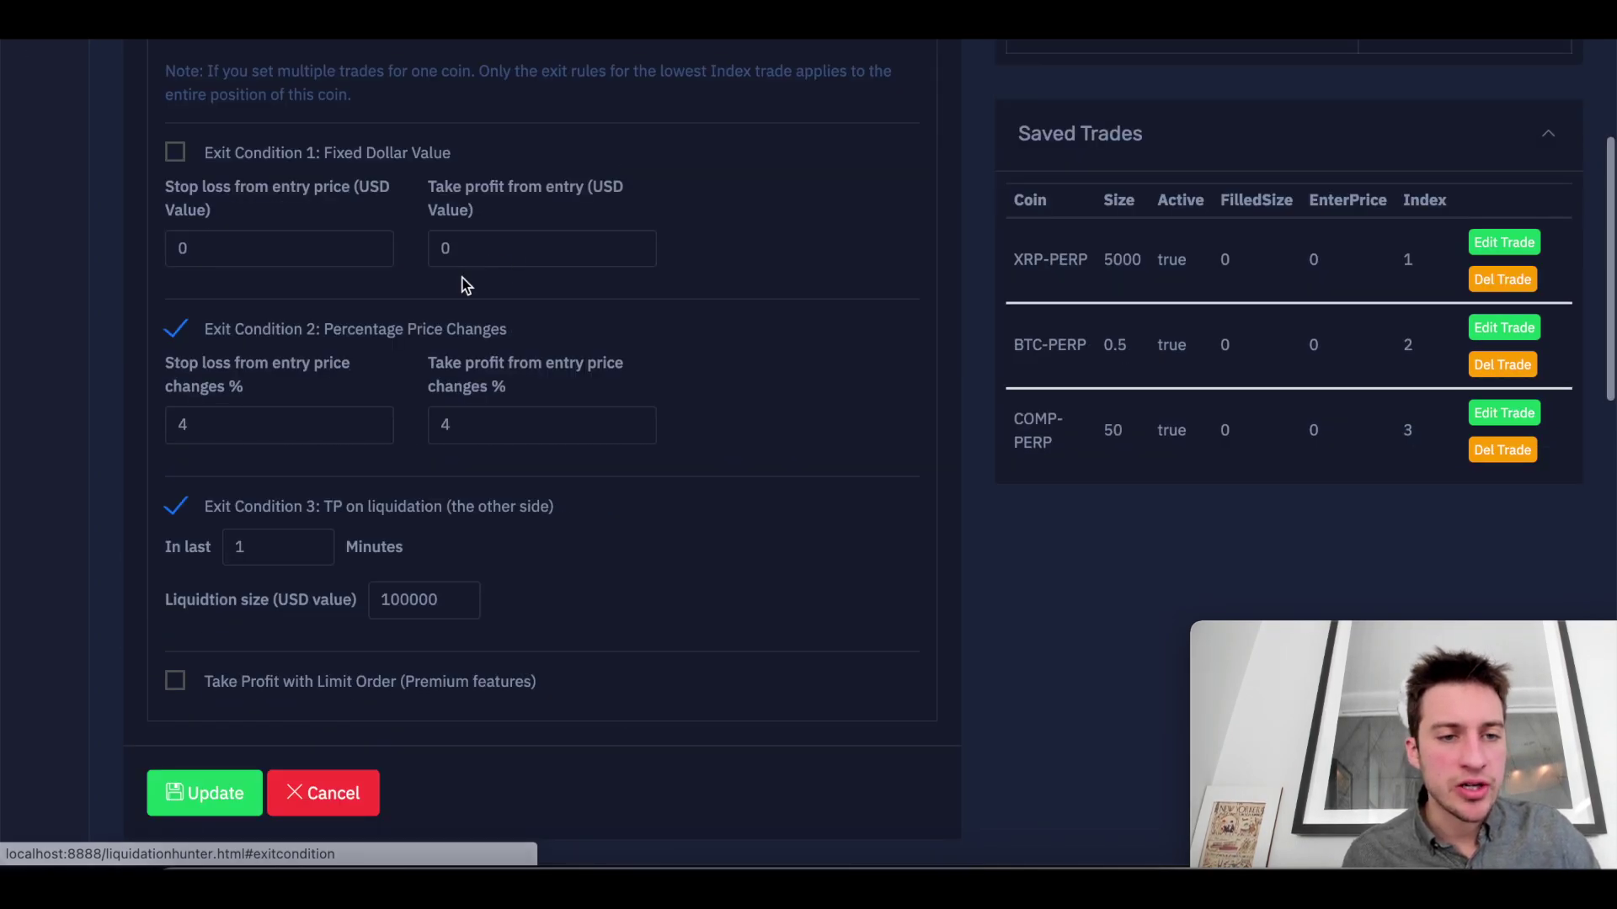
double_click(450, 601)
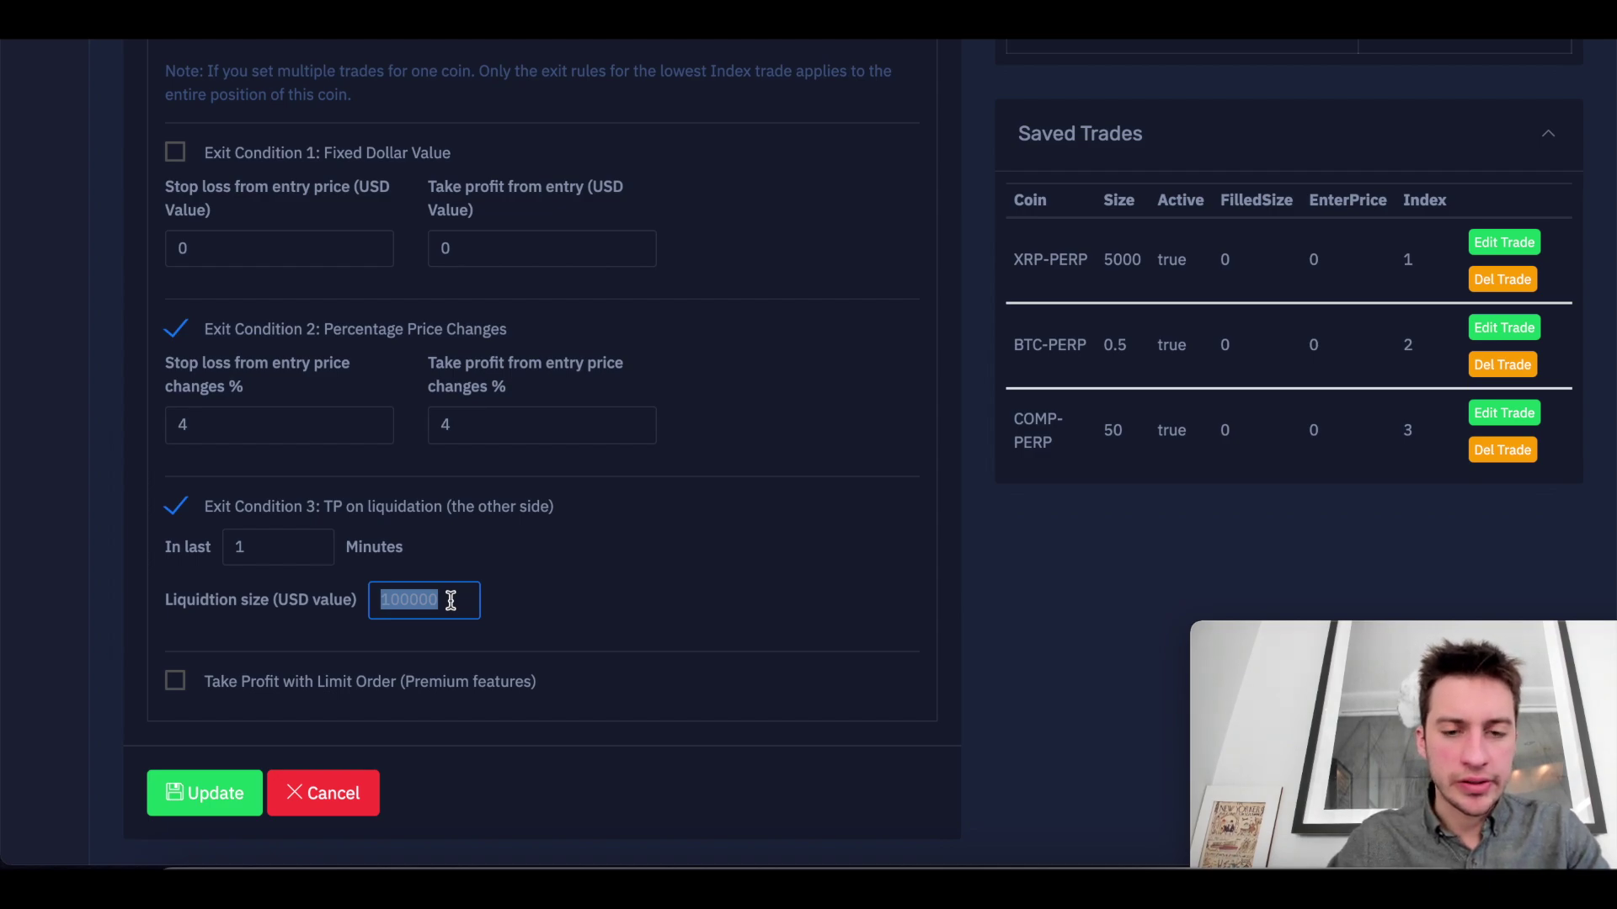
text(50)
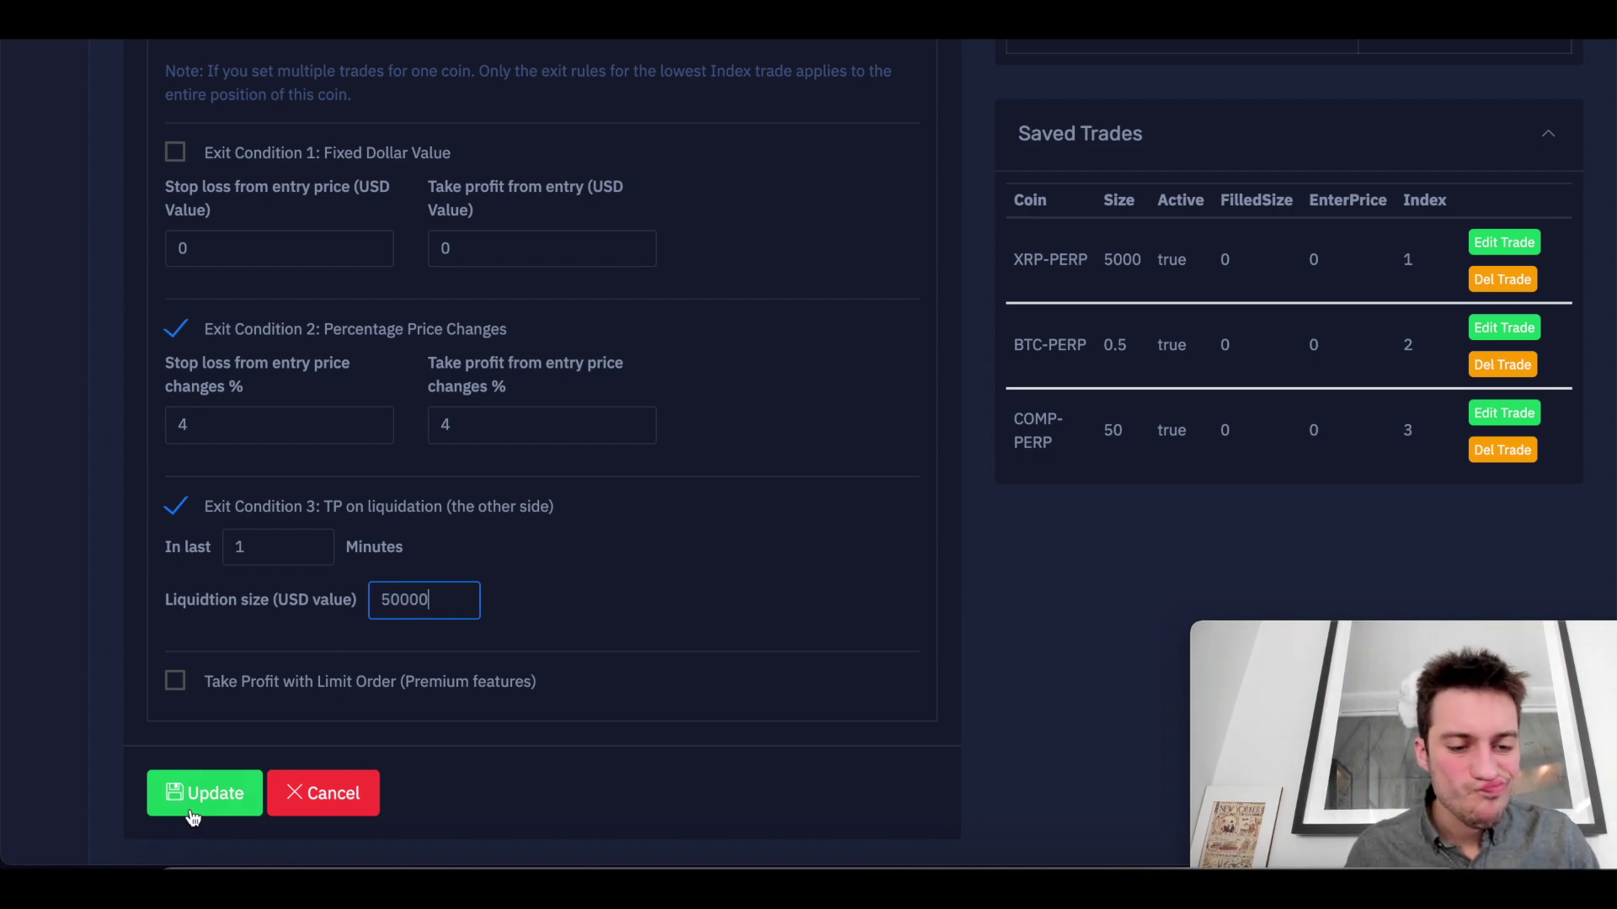
click(192, 810)
click(789, 504)
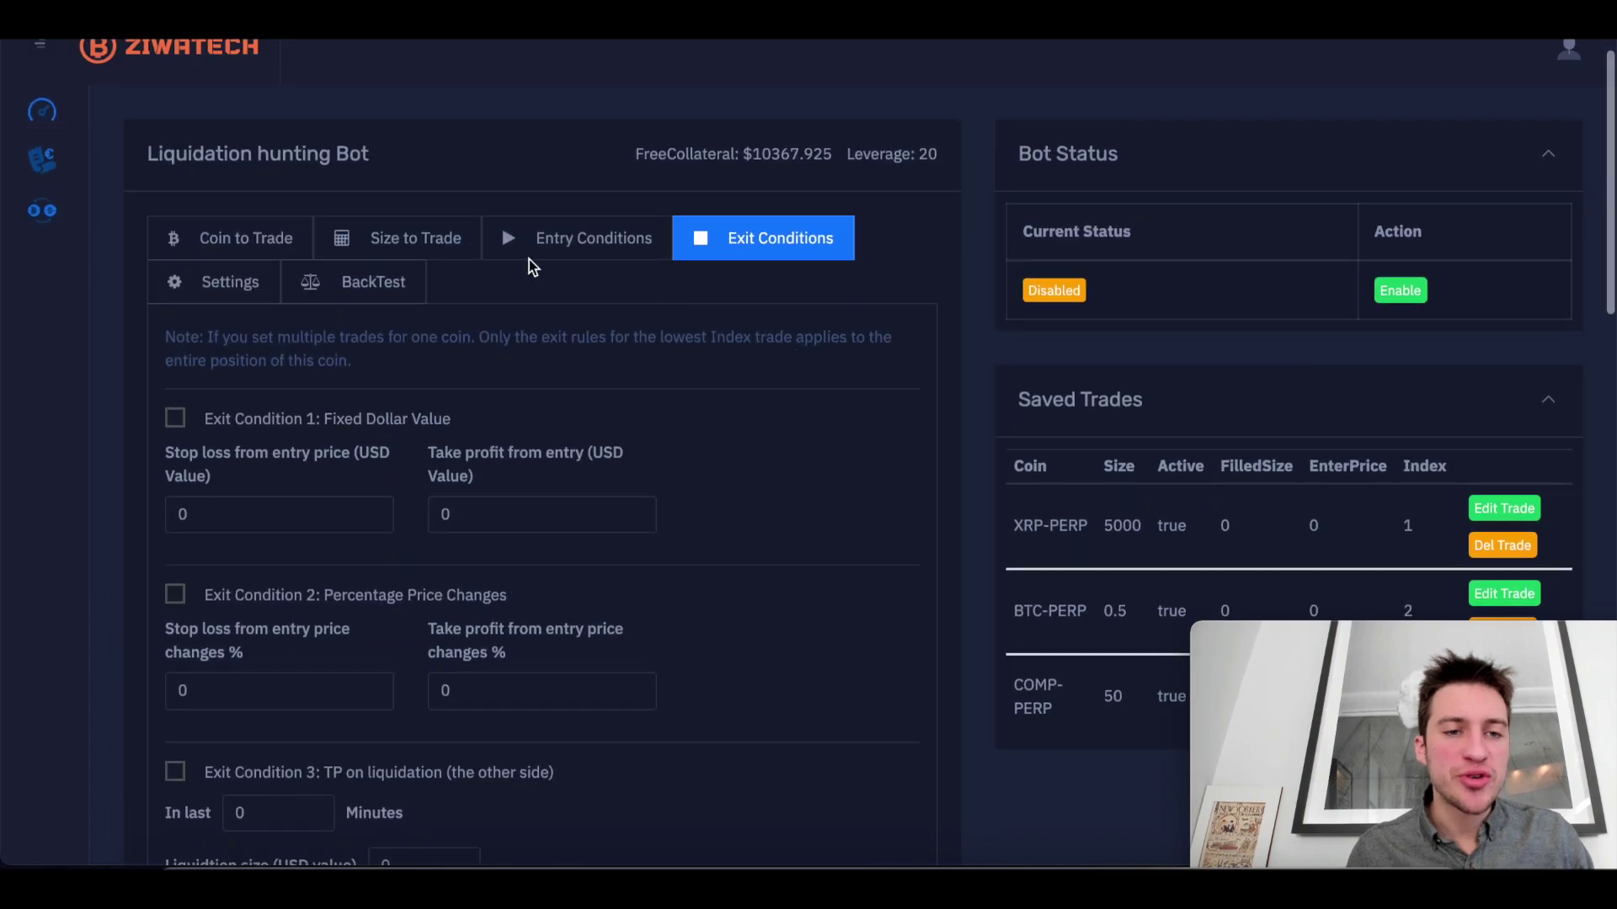
Load the saved COMP-PERP trade back into the editor.
click(257, 243)
scroll(534, 281, down, 3)
scroll(664, 271, up, 1)
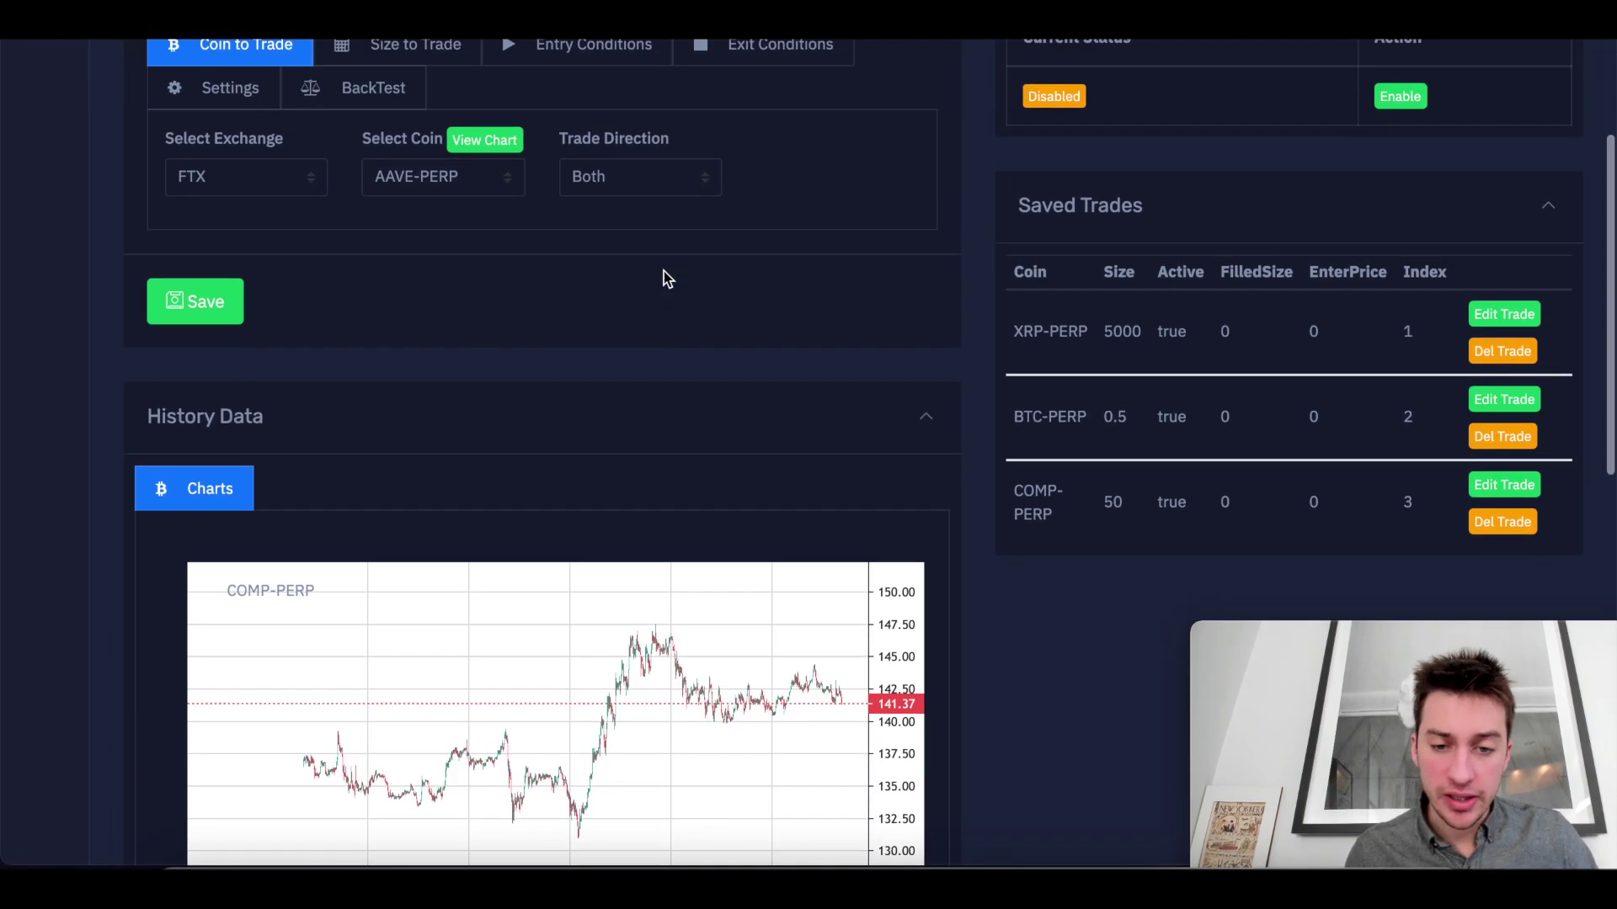
scroll(663, 271, up, 1)
click(1503, 526)
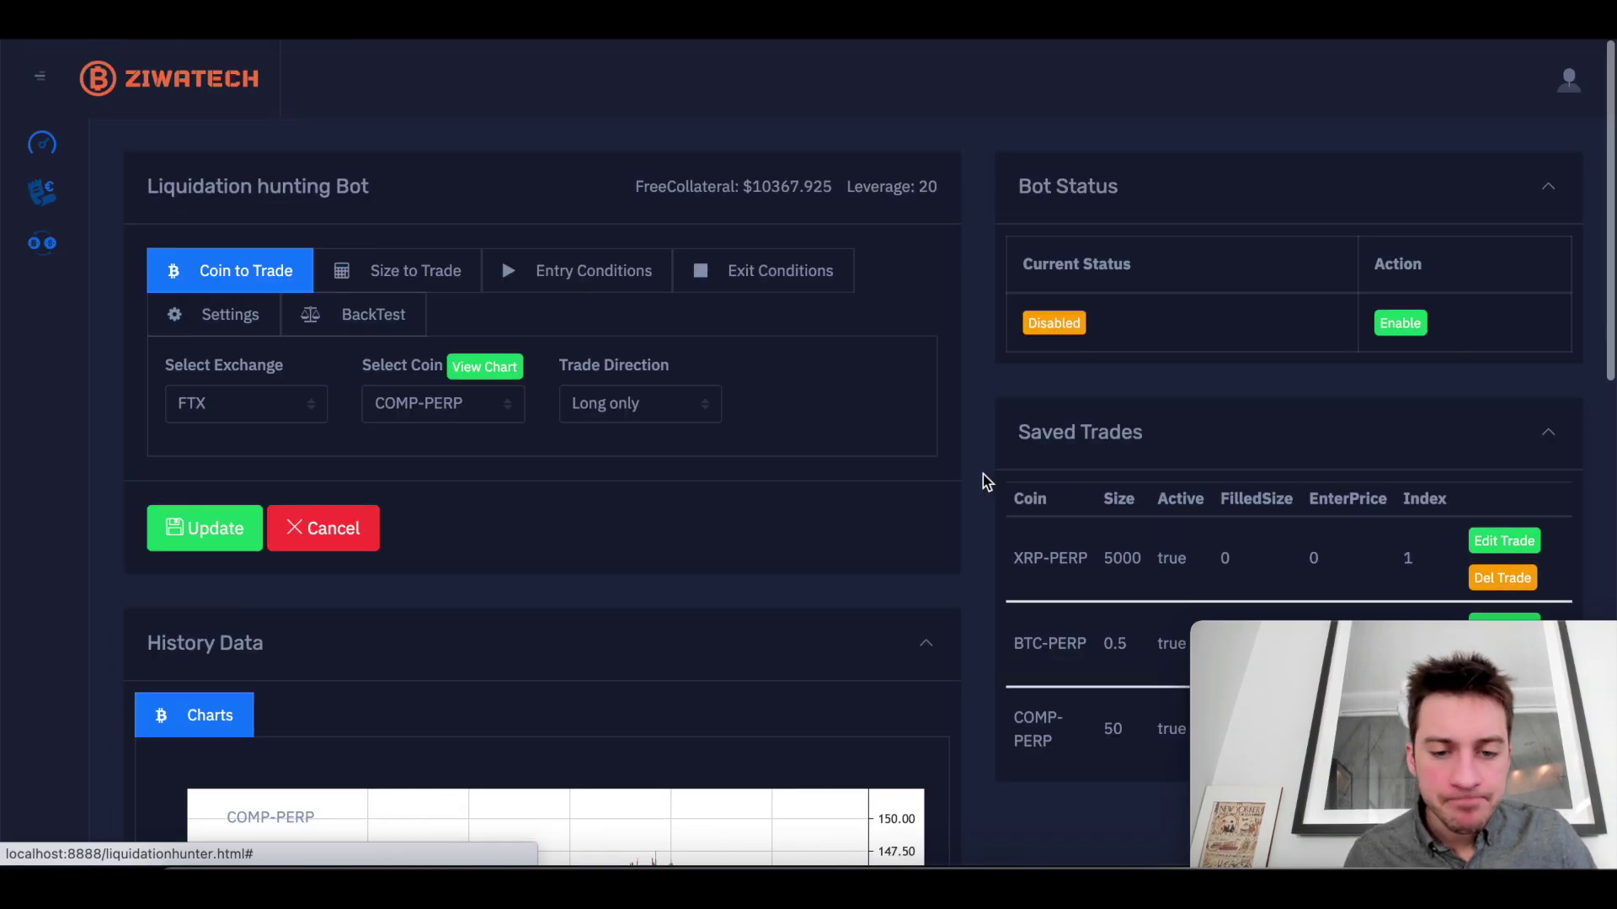
scroll(939, 505, down, 5)
scroll(987, 524, down, 3)
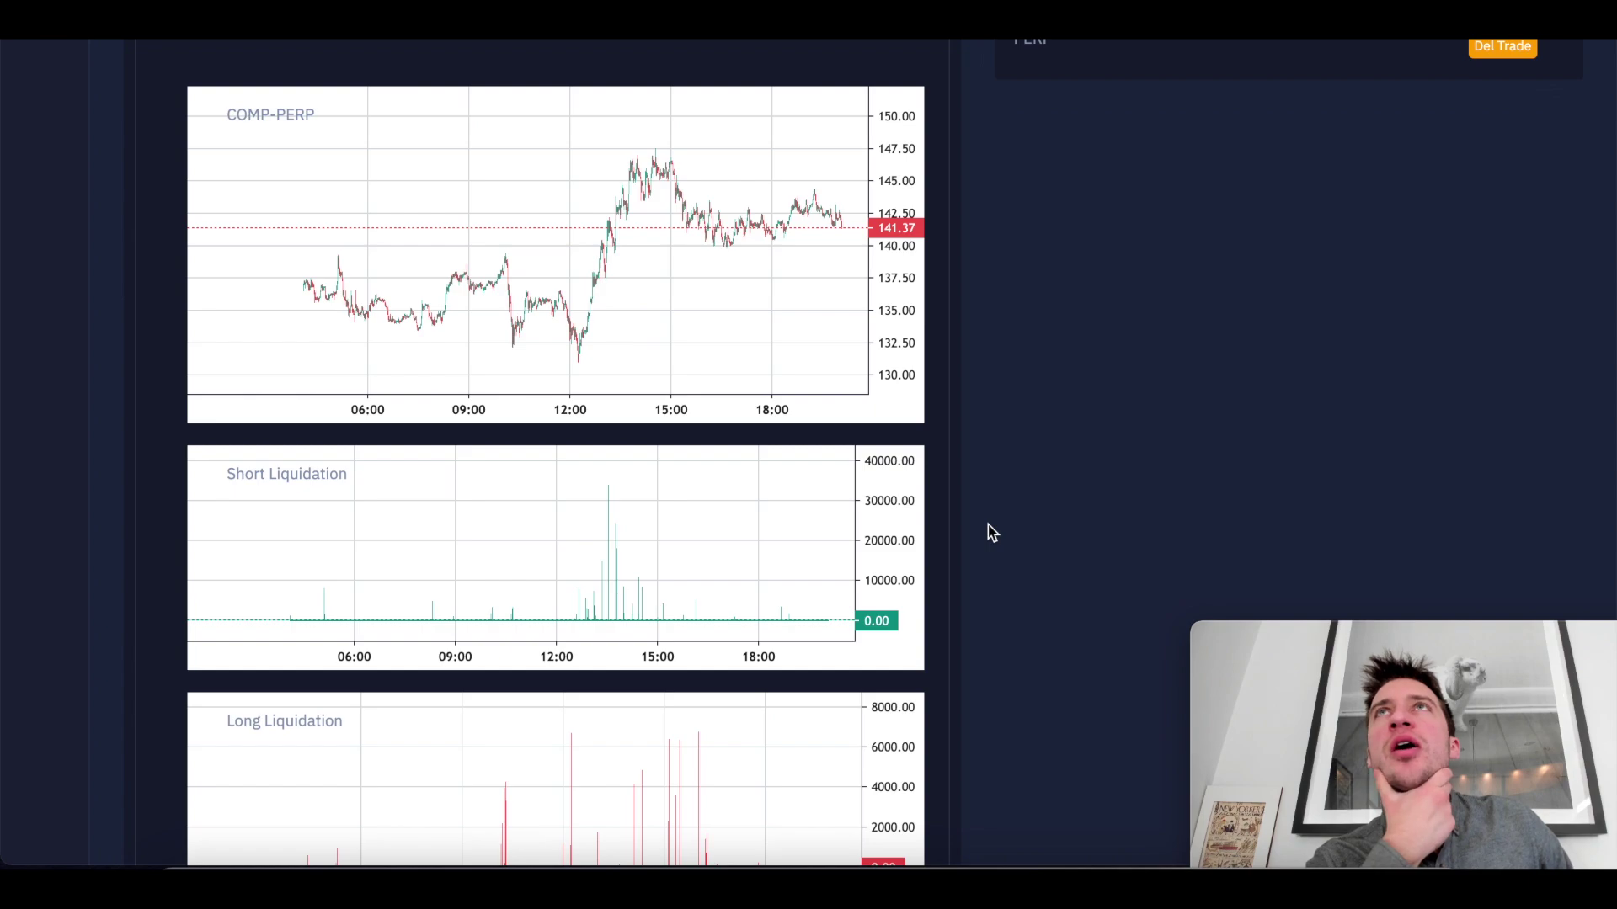
scroll(988, 531, up, 7)
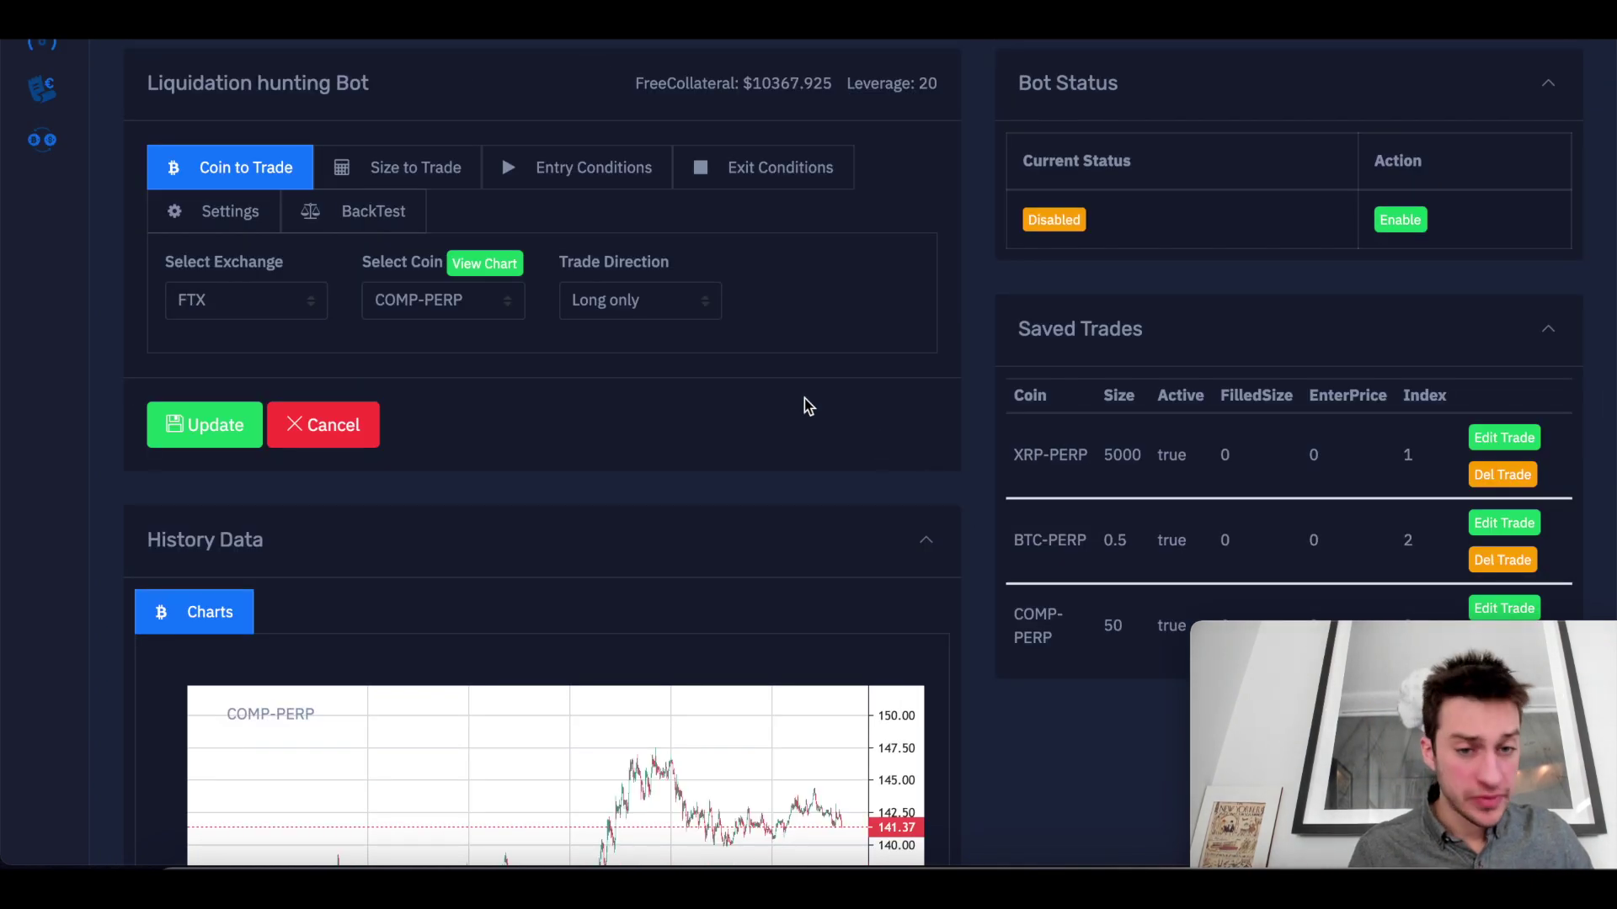
Backtest COMP-PERP over 12 hours and review the backtest result log.
click(386, 220)
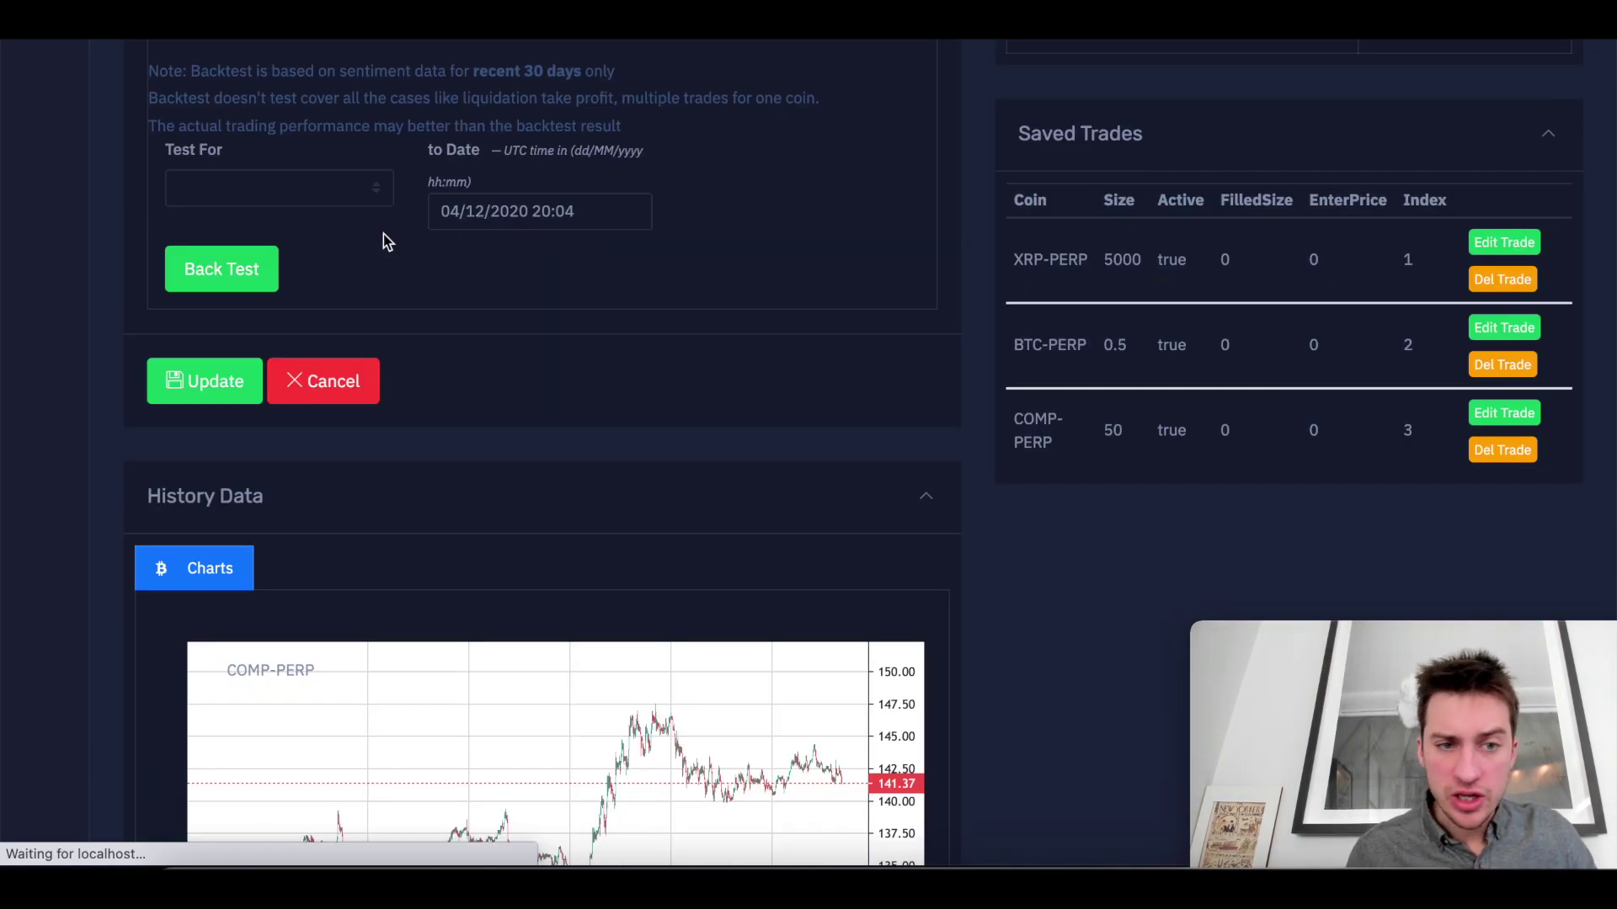
click(361, 255)
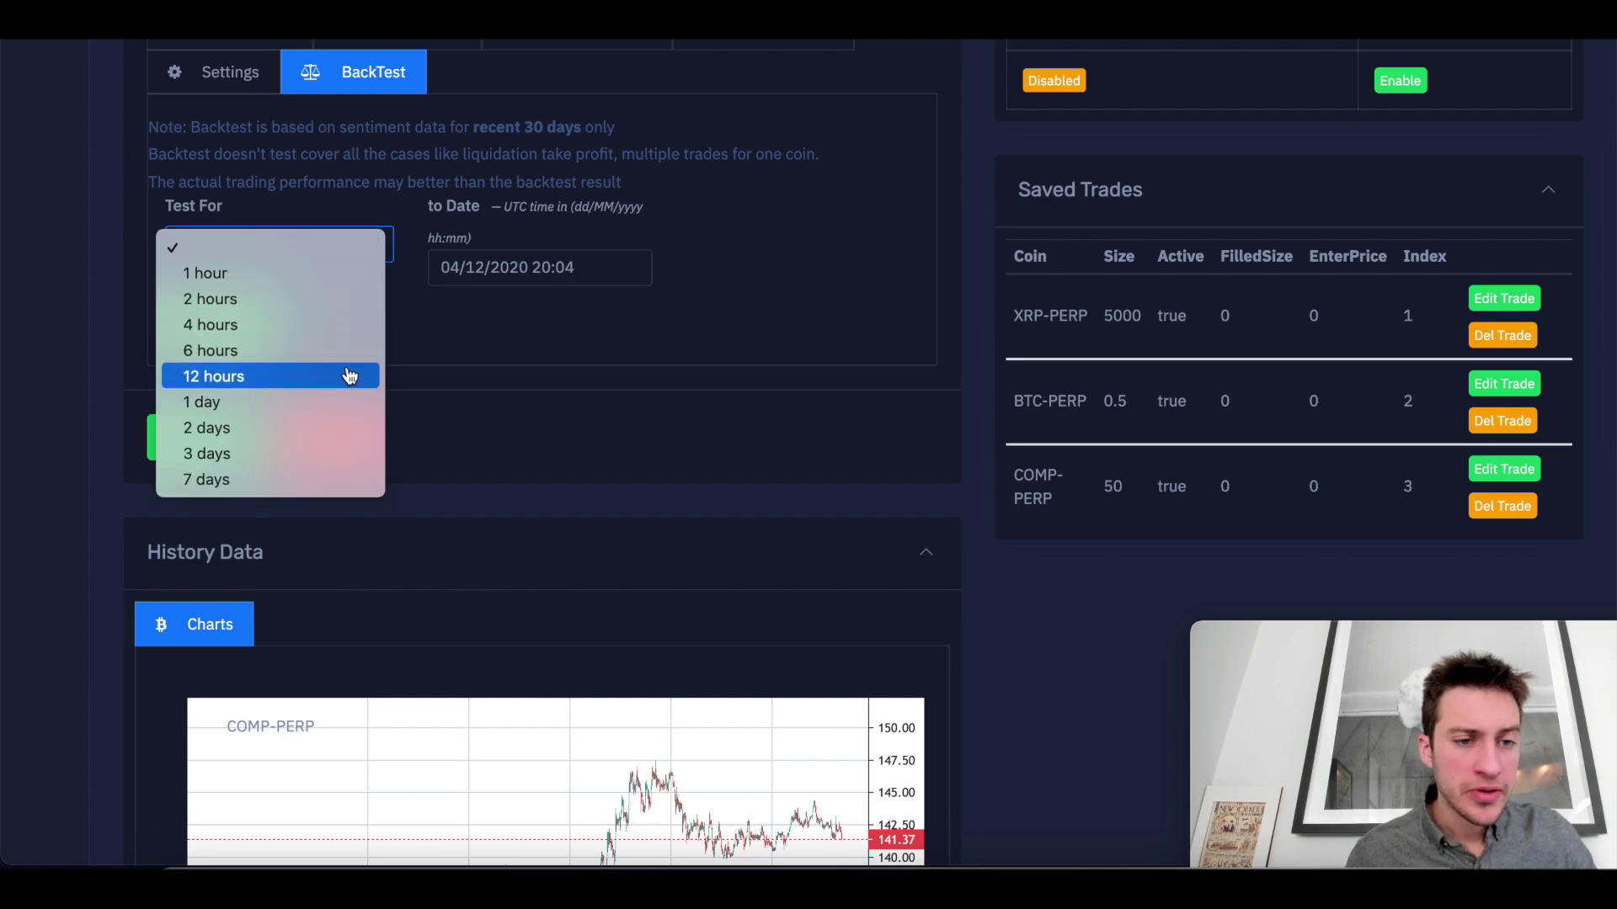
click(351, 376)
scroll(270, 337, up, 3)
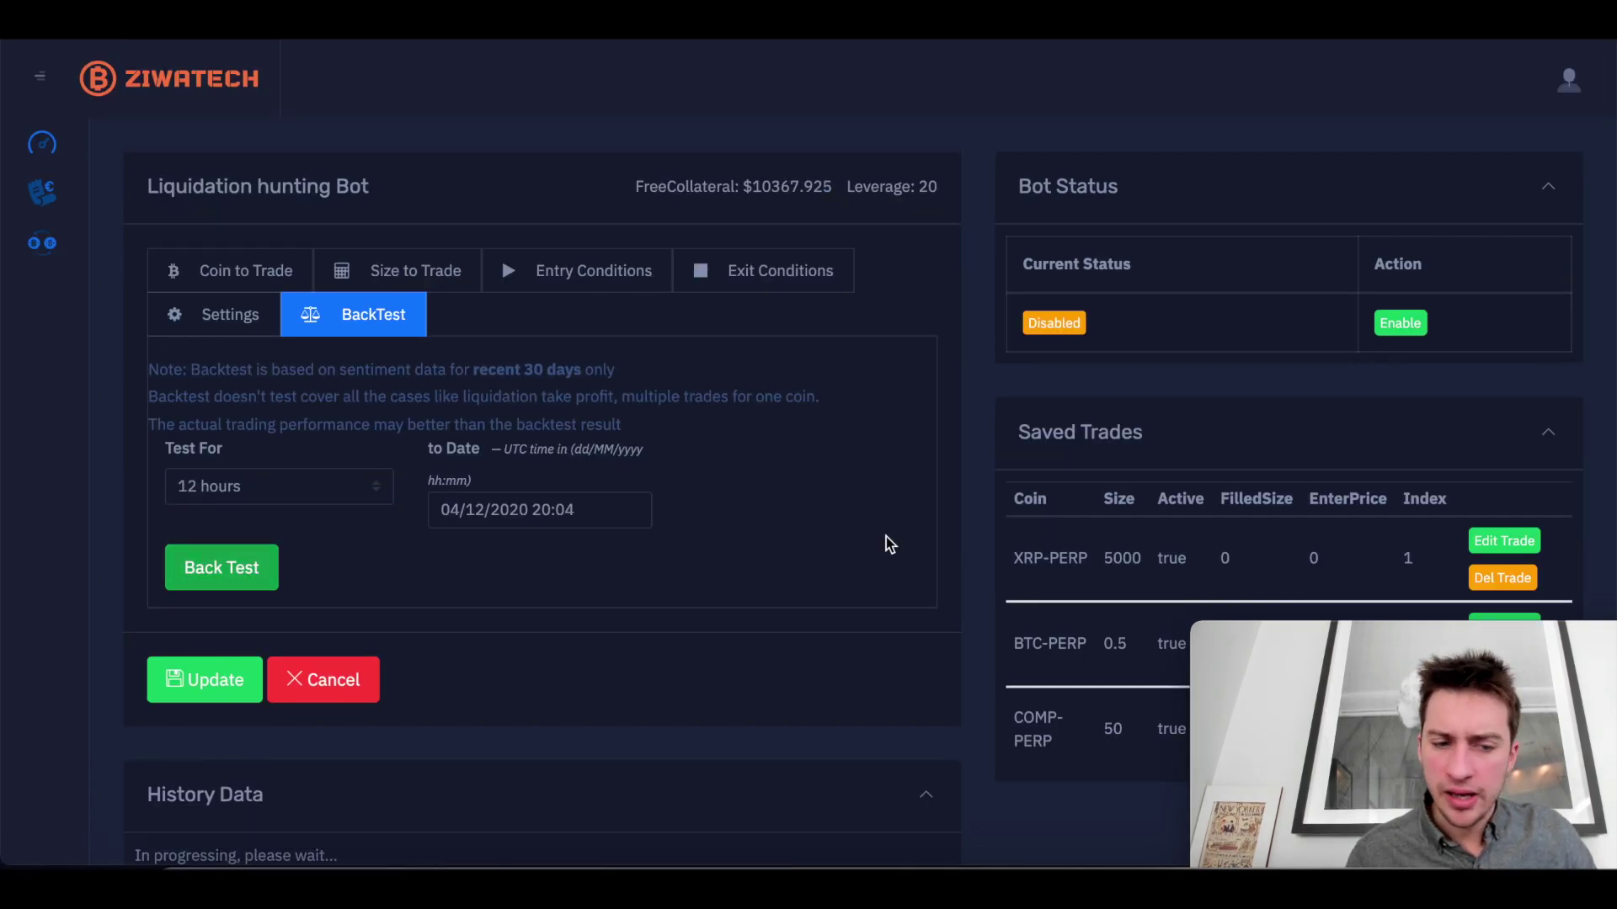
scroll(965, 532, down, 2)
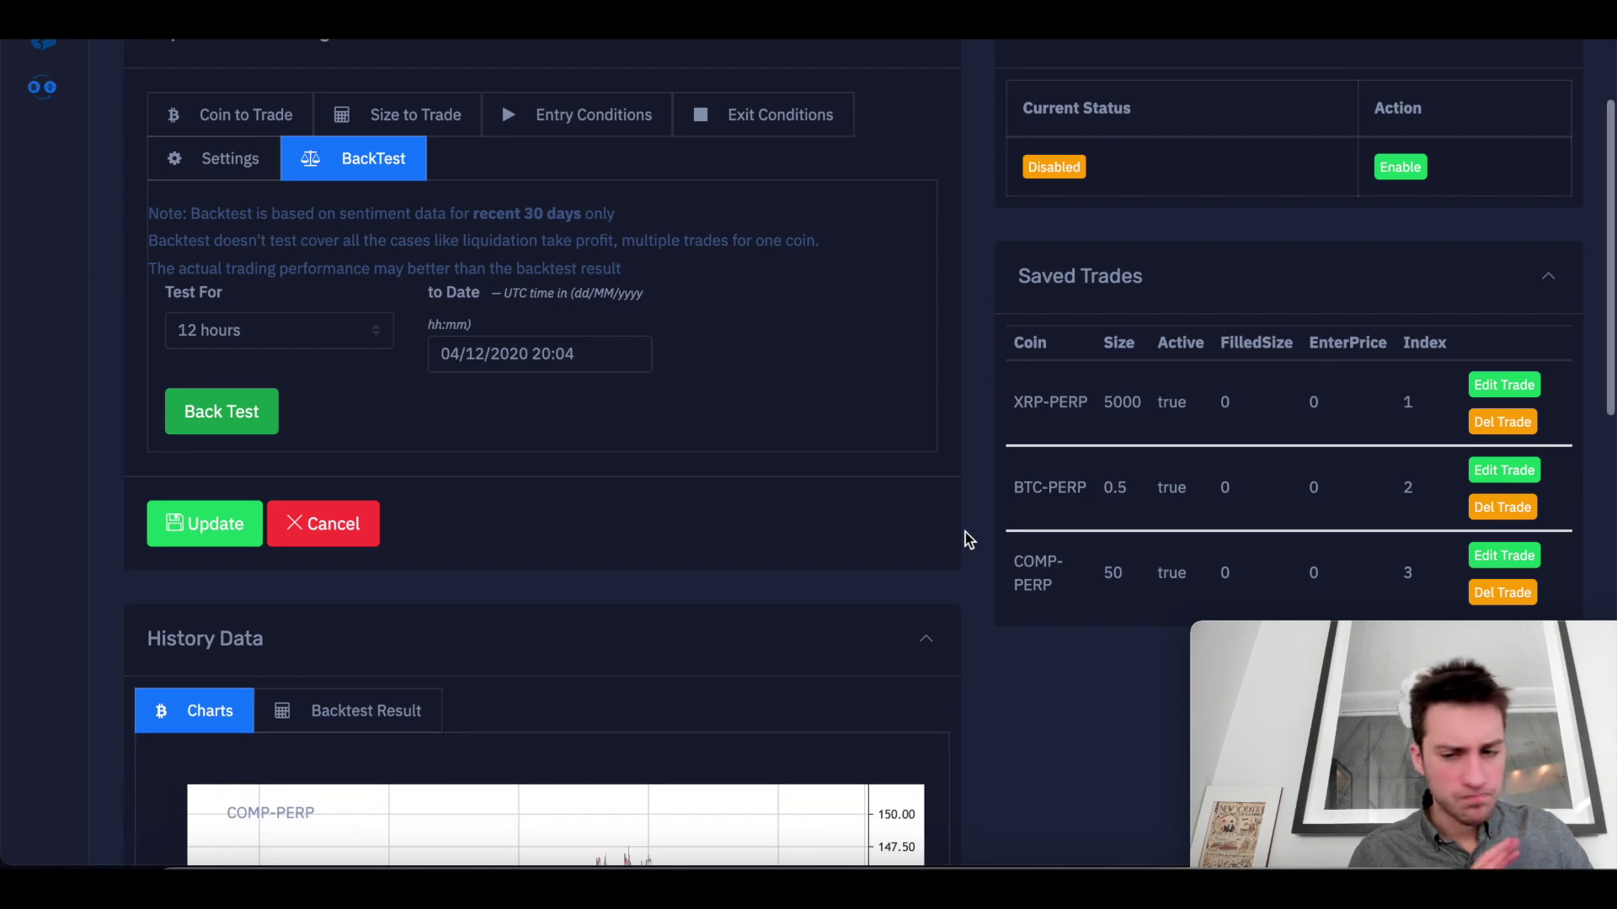
scroll(965, 532, down, 5)
click(383, 333)
scroll(1022, 483, down, 3)
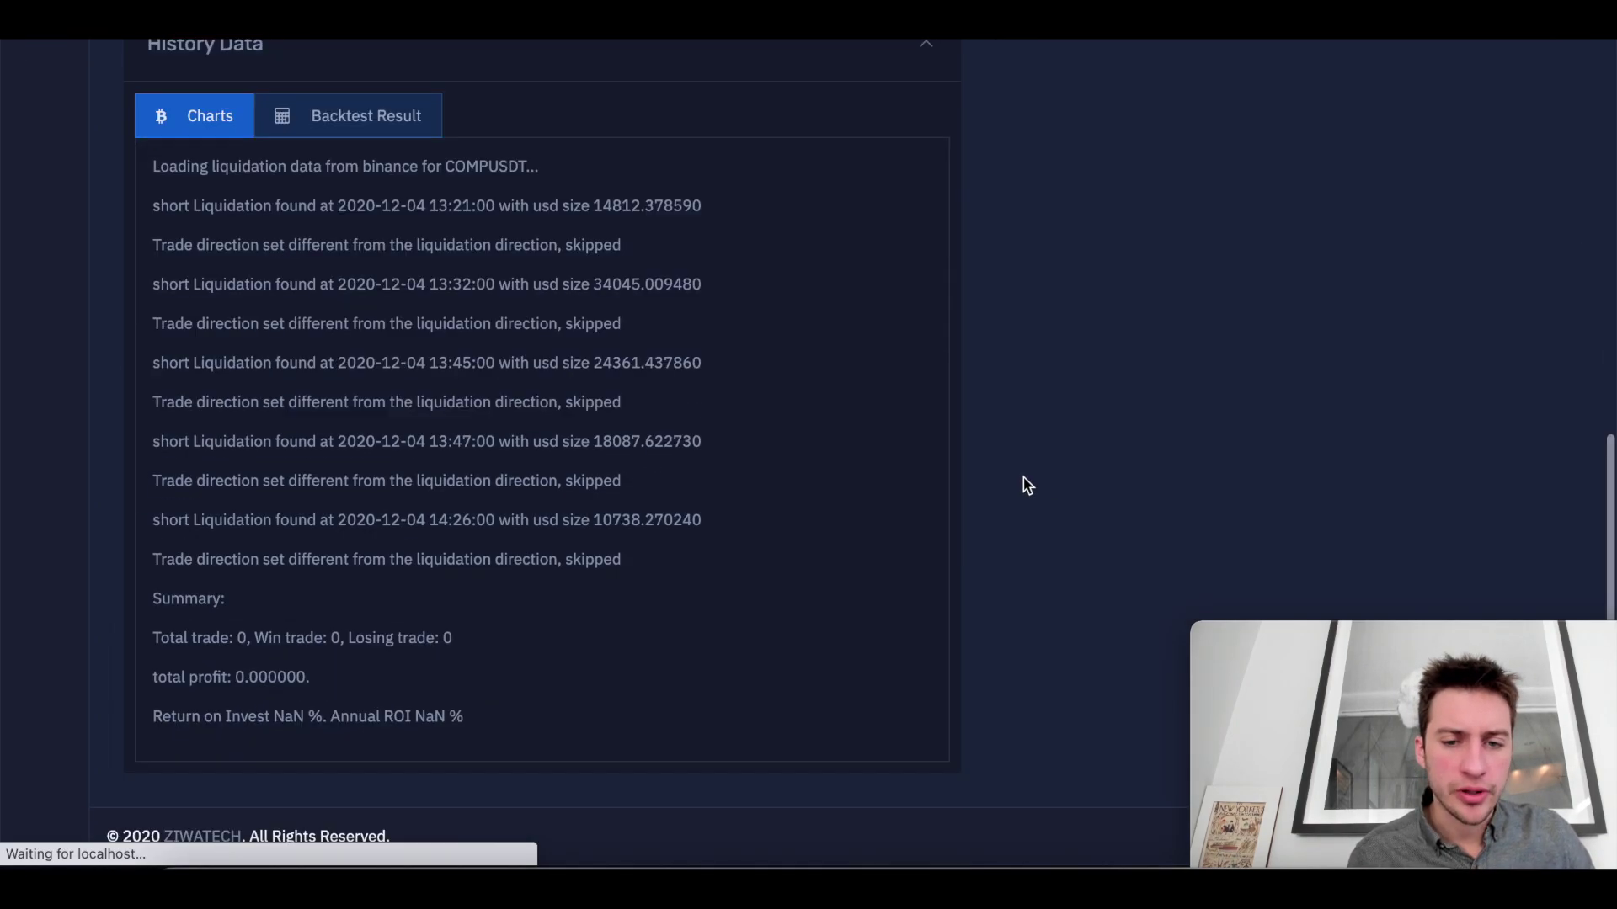
scroll(479, 397, up, 4)
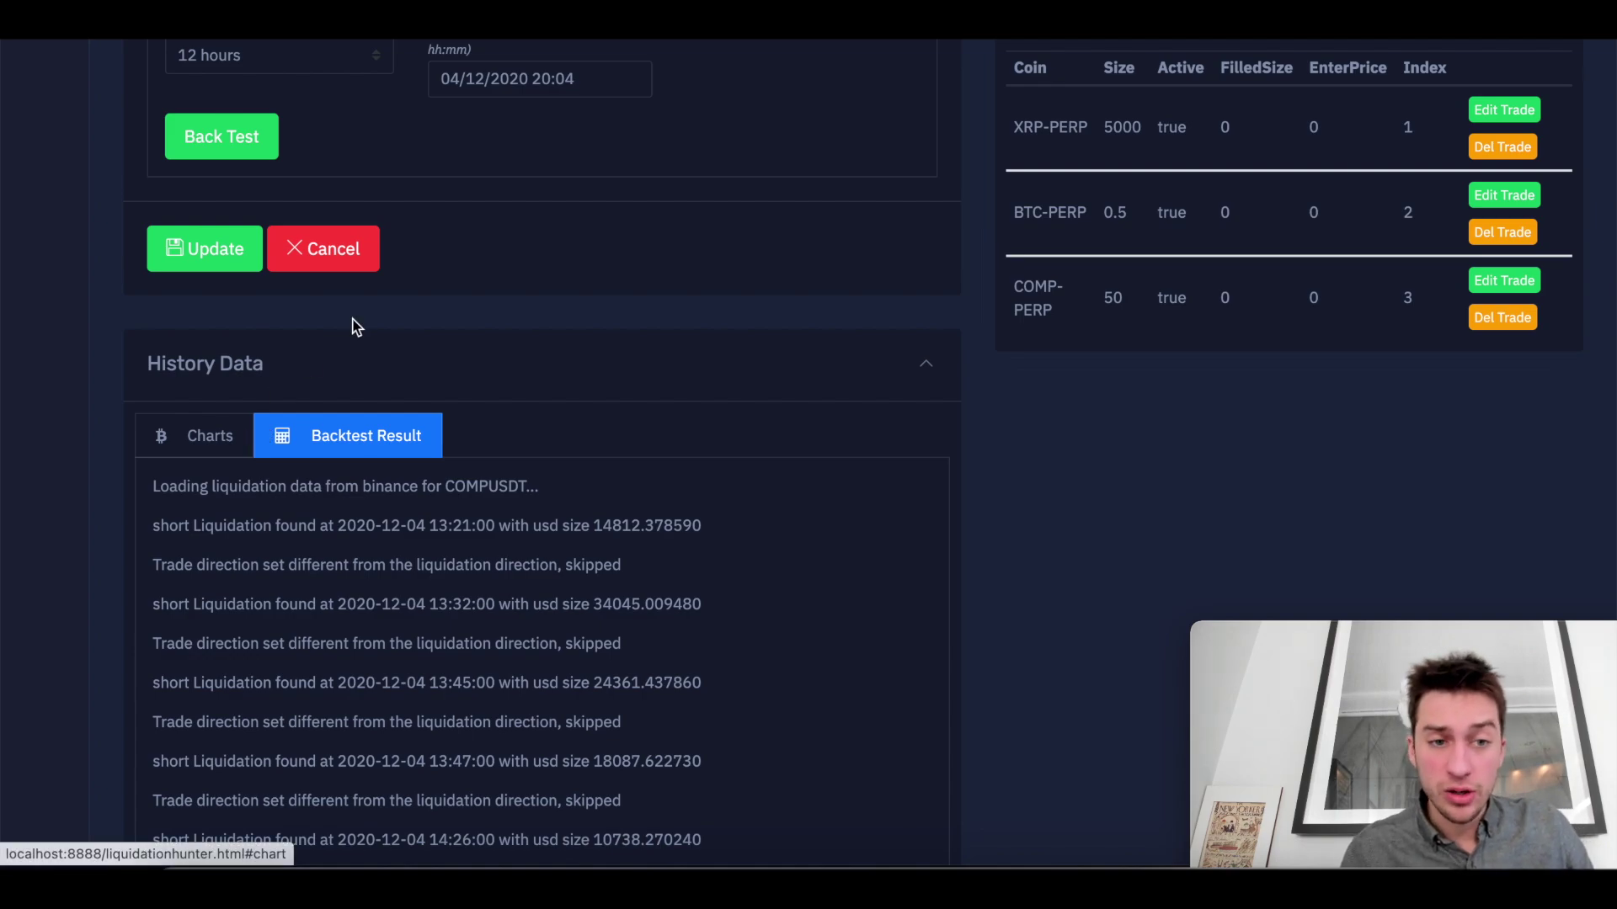
scroll(352, 327, up, 2)
Rerun the COMP-PERP backtest over a 2-day period.
click(303, 203)
click(311, 252)
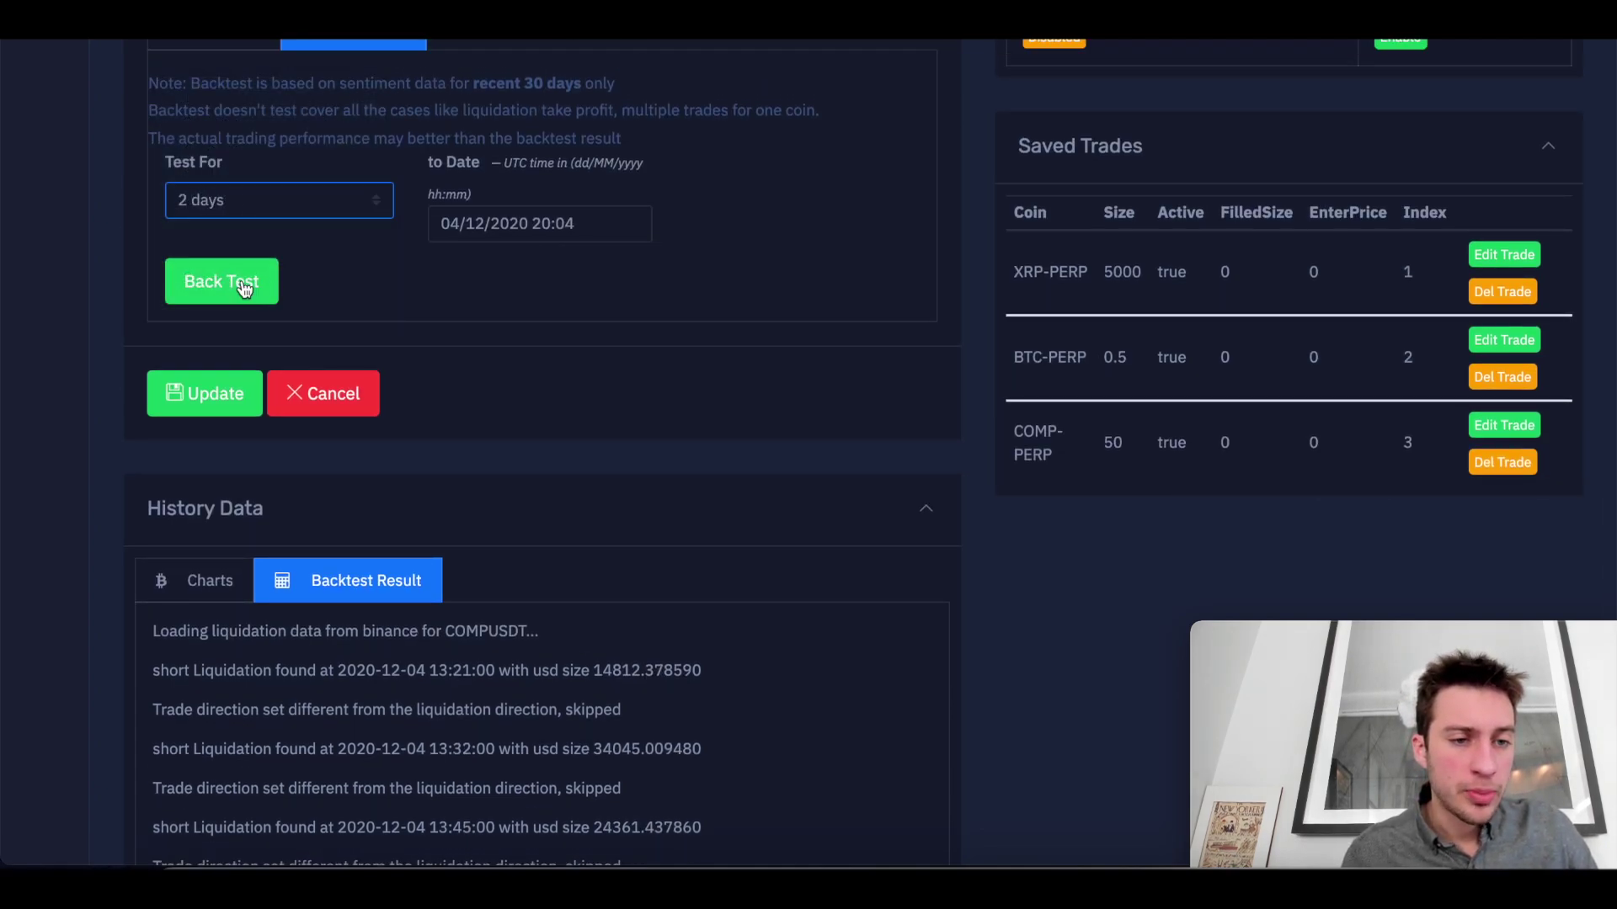
click(244, 289)
scroll(912, 452, down, 3)
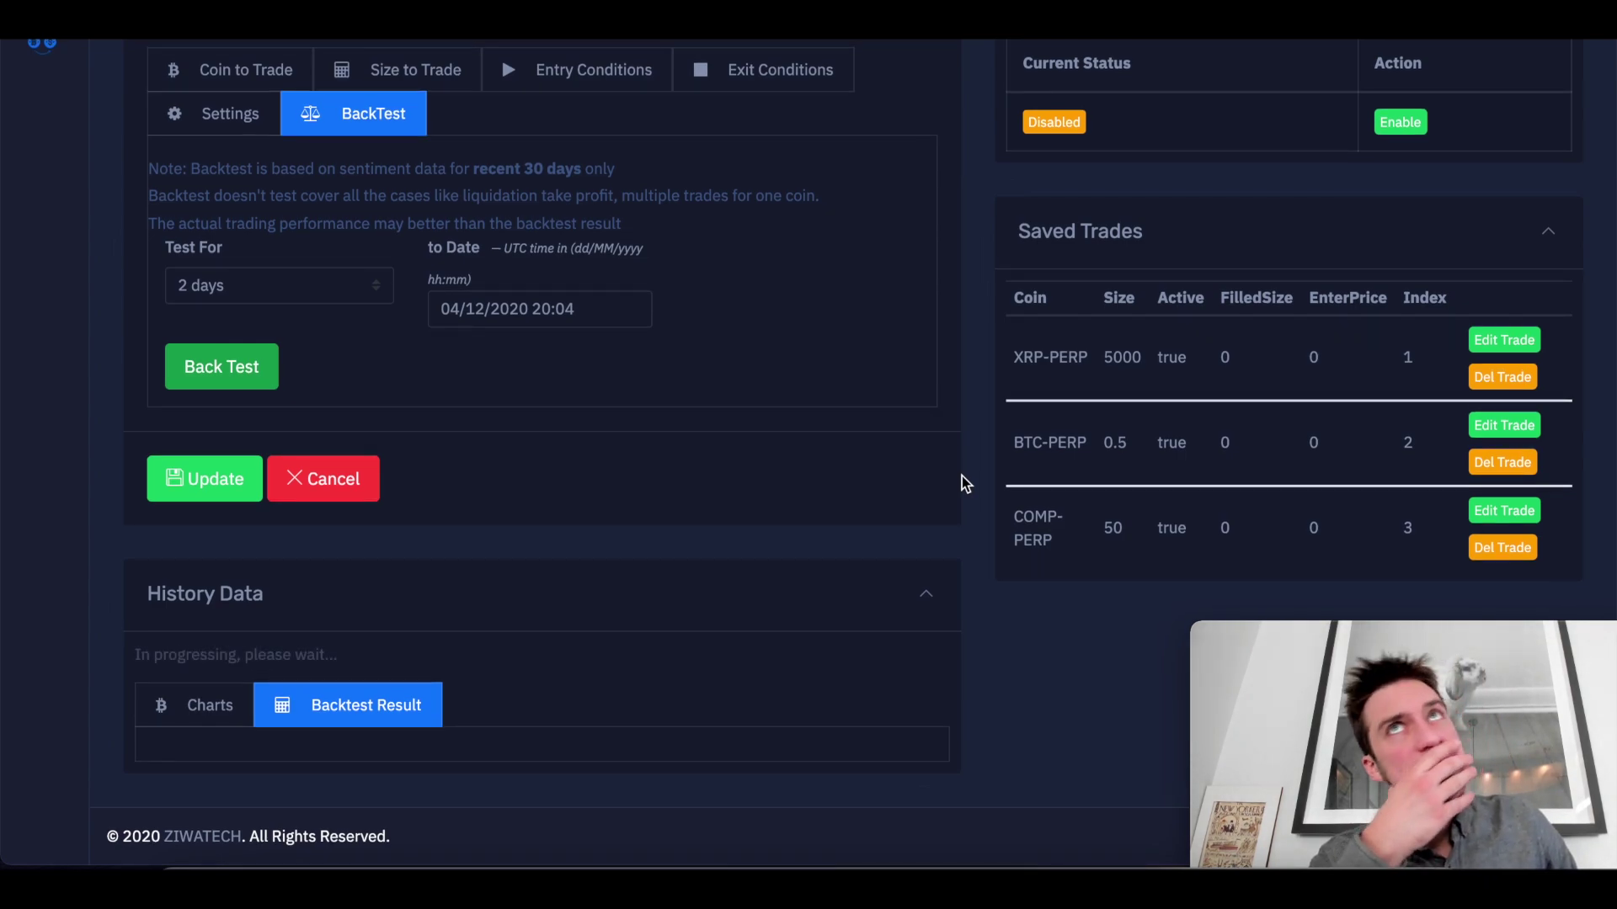
scroll(962, 476, down, 12)
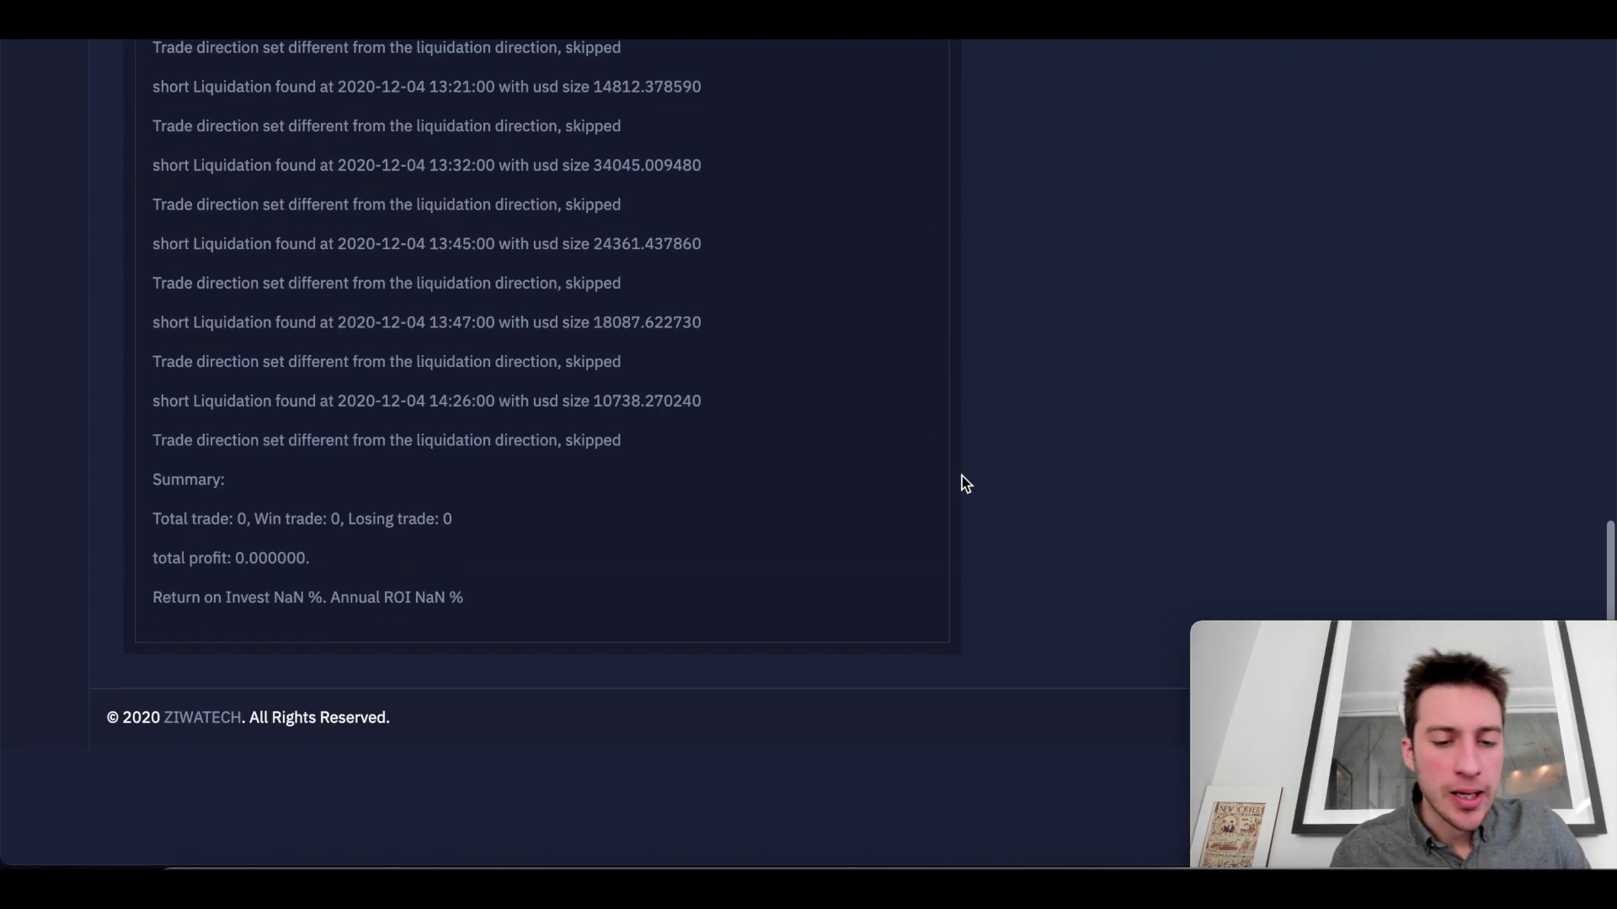
scroll(960, 480, up, 2)
scroll(697, 466, up, 5)
scroll(697, 465, up, 8)
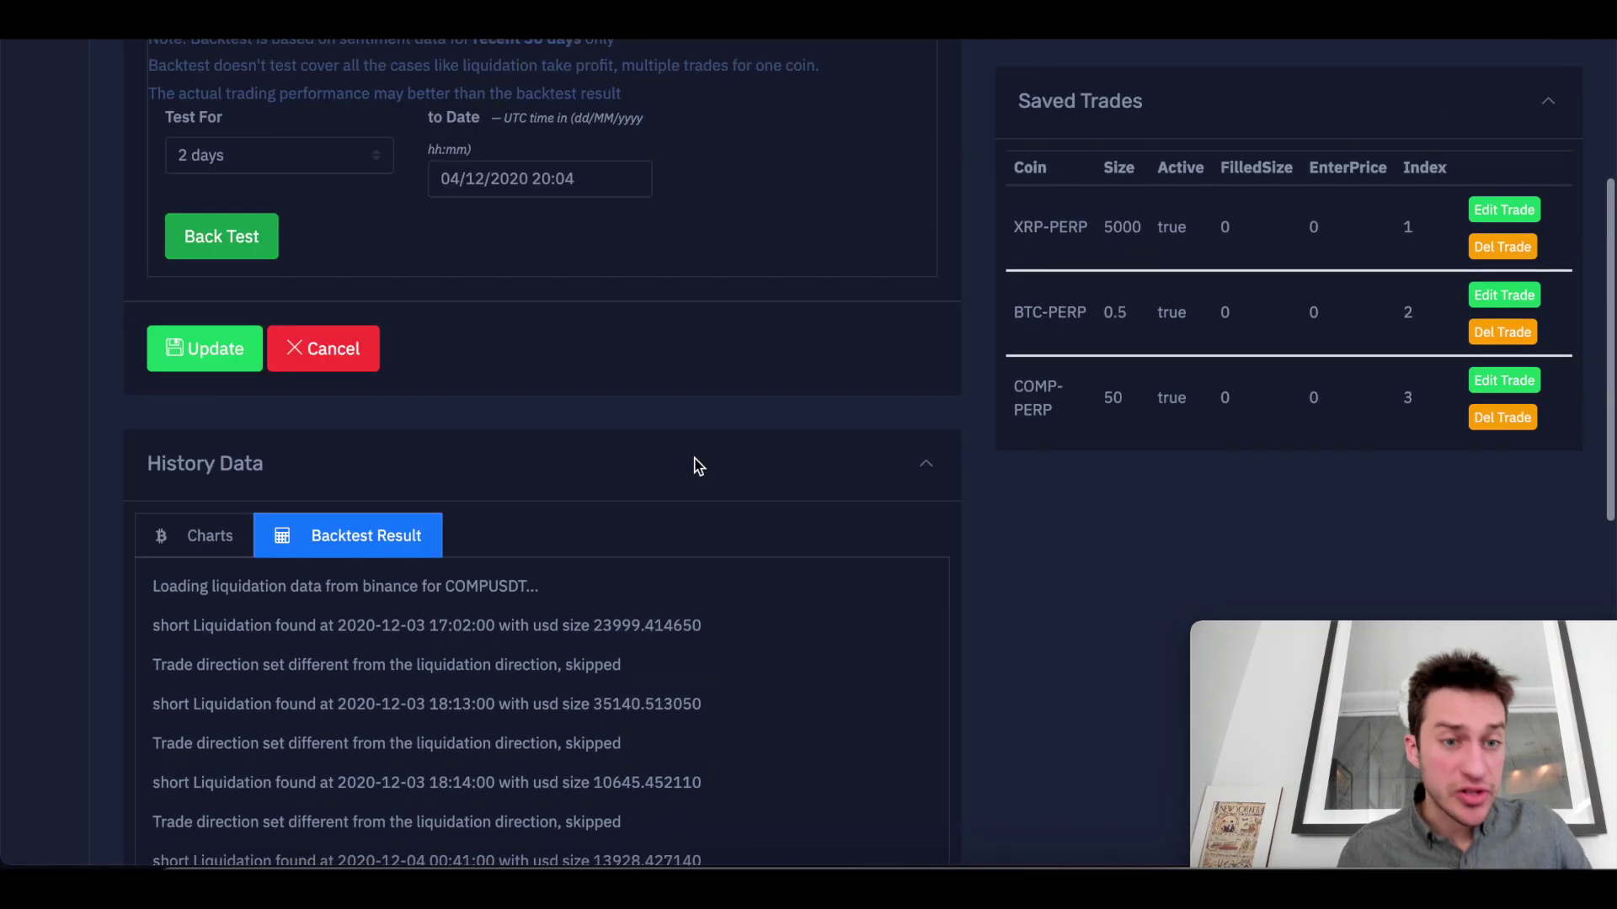
Set COMP-PERP's entry liquidation size to min 8000 and max 100000 USD and save it.
click(552, 278)
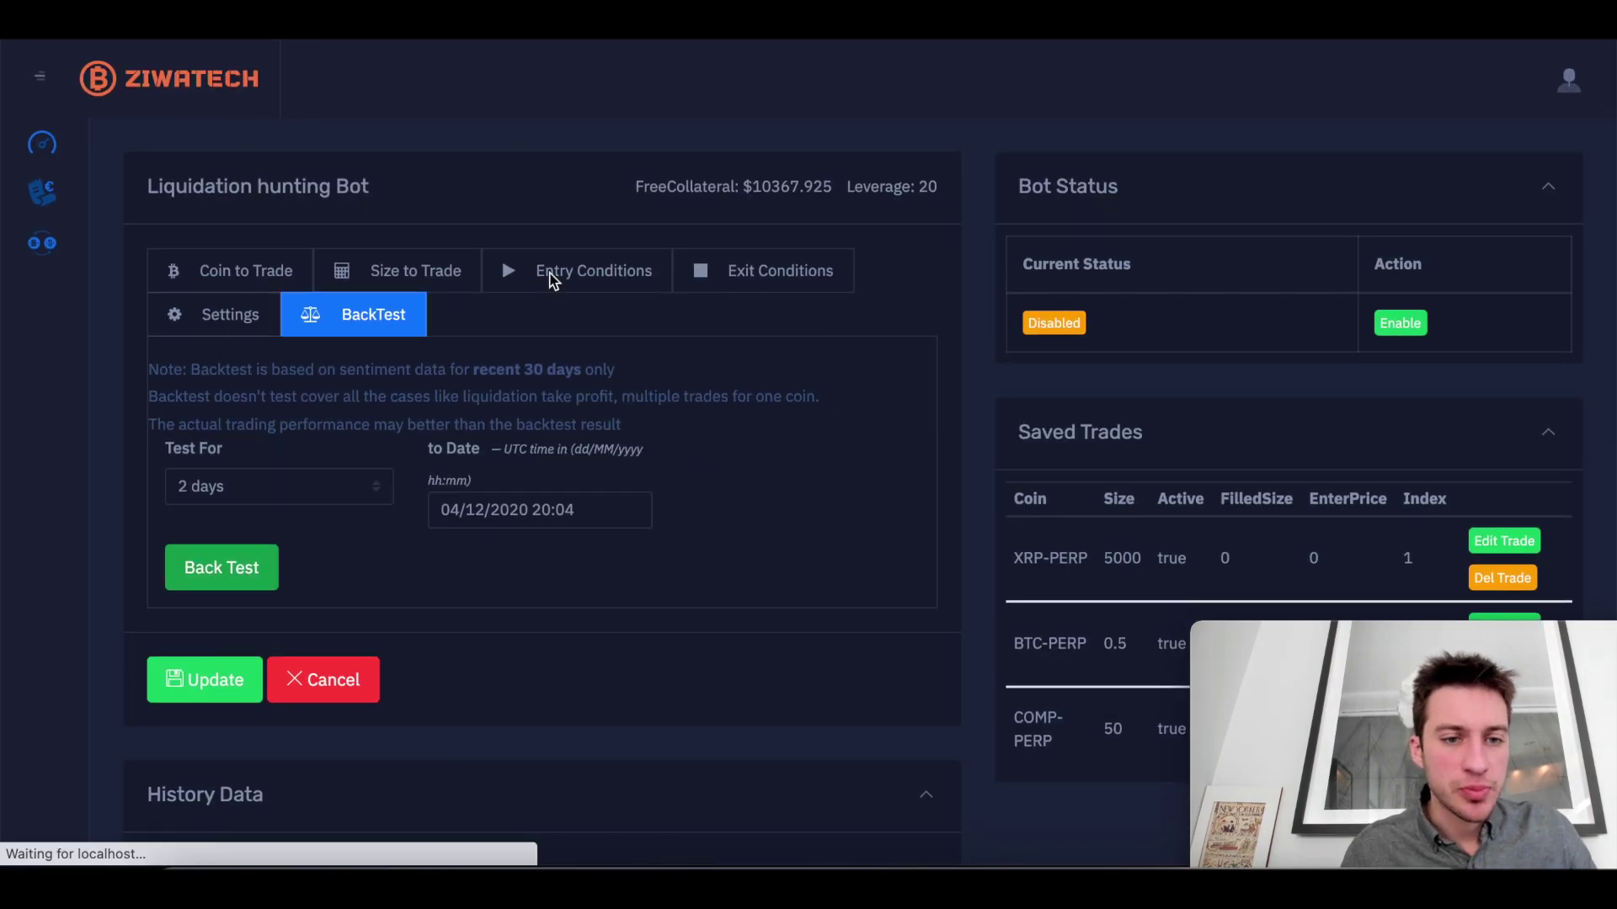
scroll(361, 408, down, 3)
text(8000)
scroll(630, 503, down, 1)
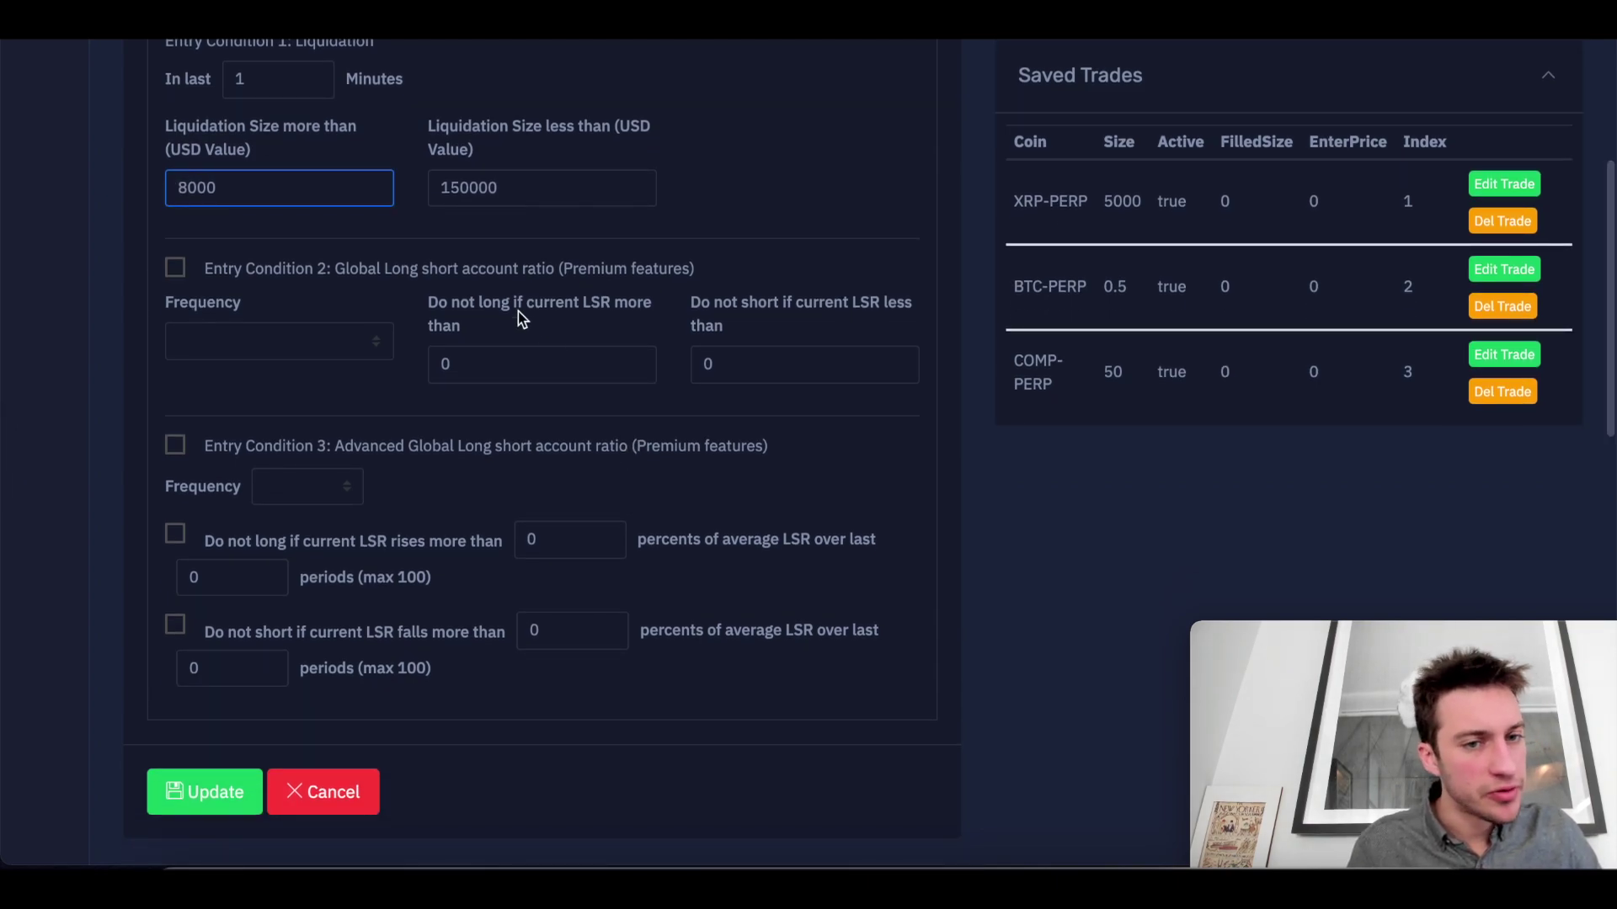
click(457, 186)
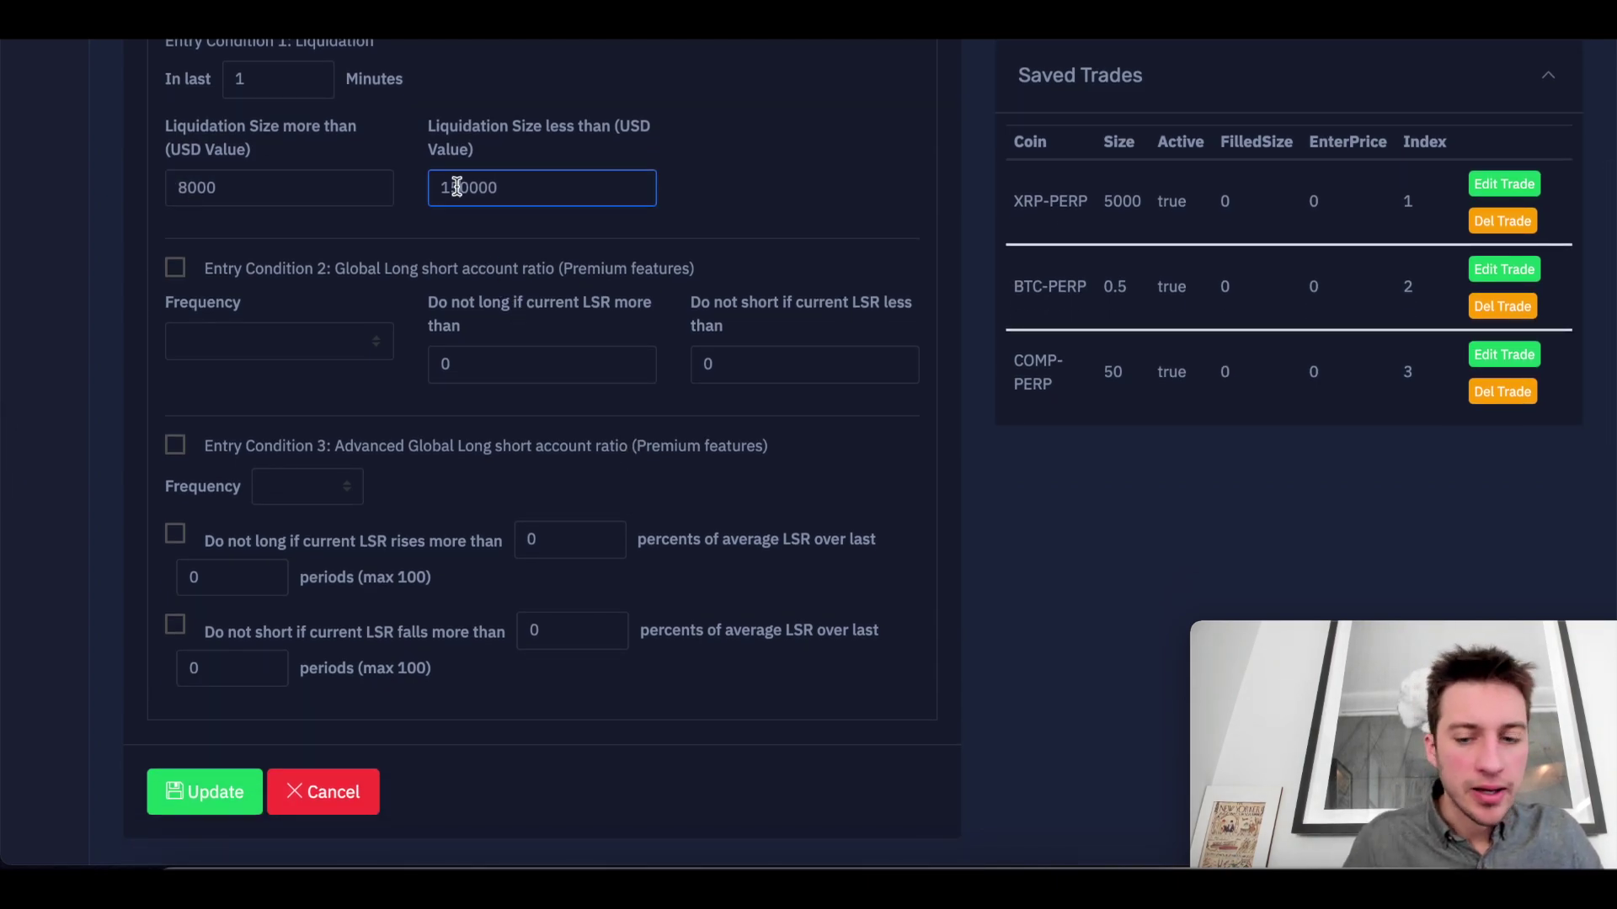
click(181, 795)
click(790, 514)
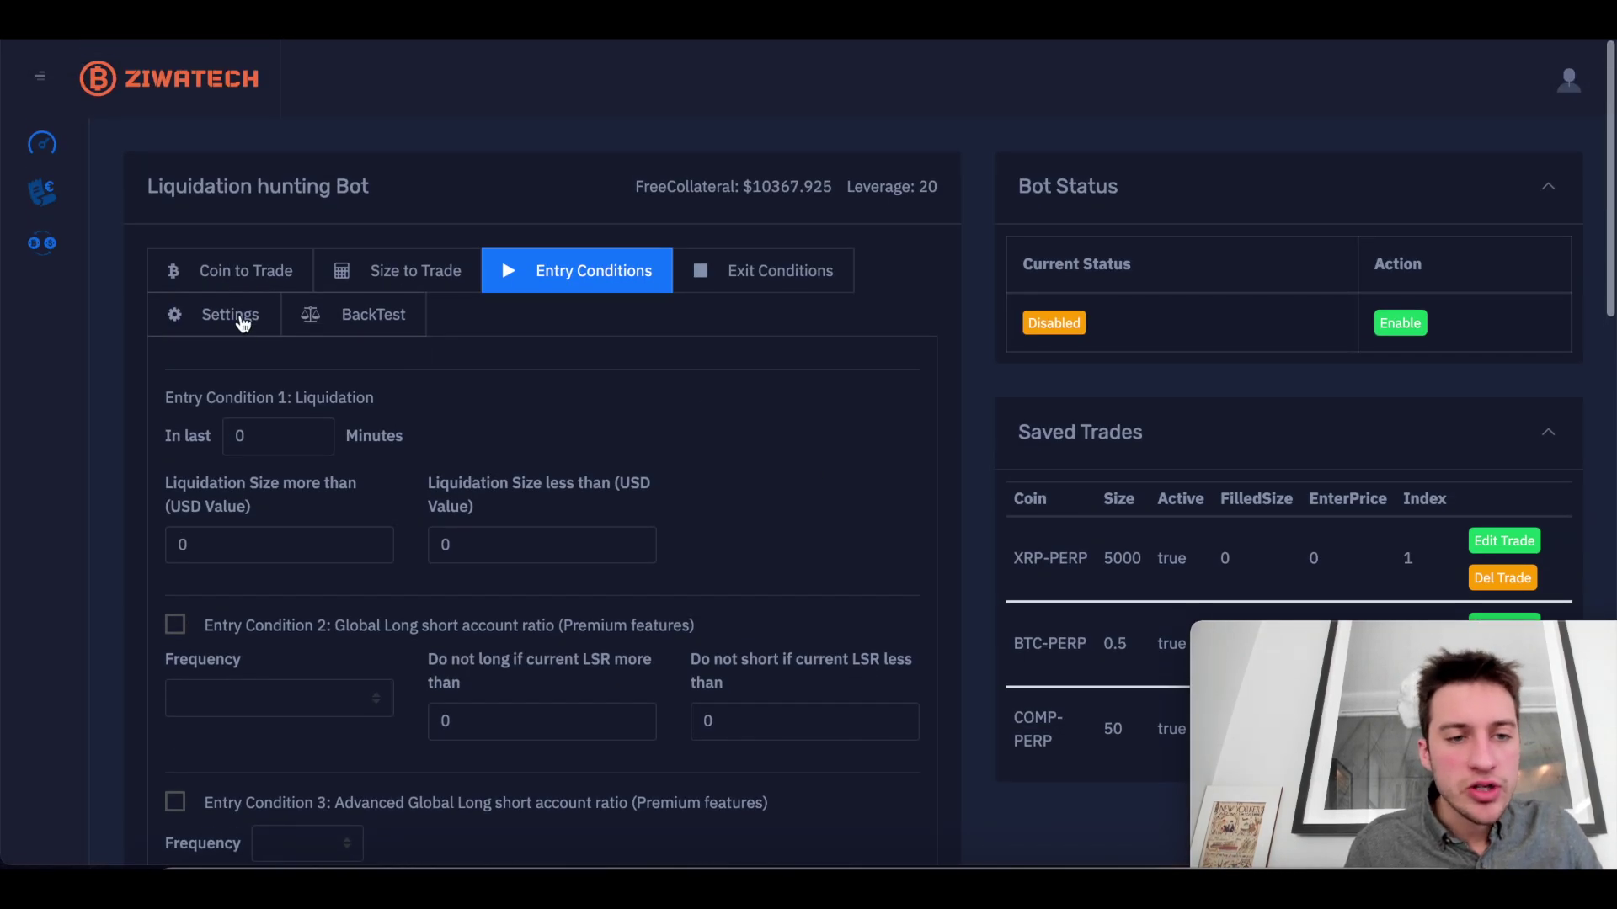
Load the COMP-PERP trade into the backtest settings for editing.
click(209, 267)
scroll(440, 261, down, 4)
scroll(401, 168, up, 2)
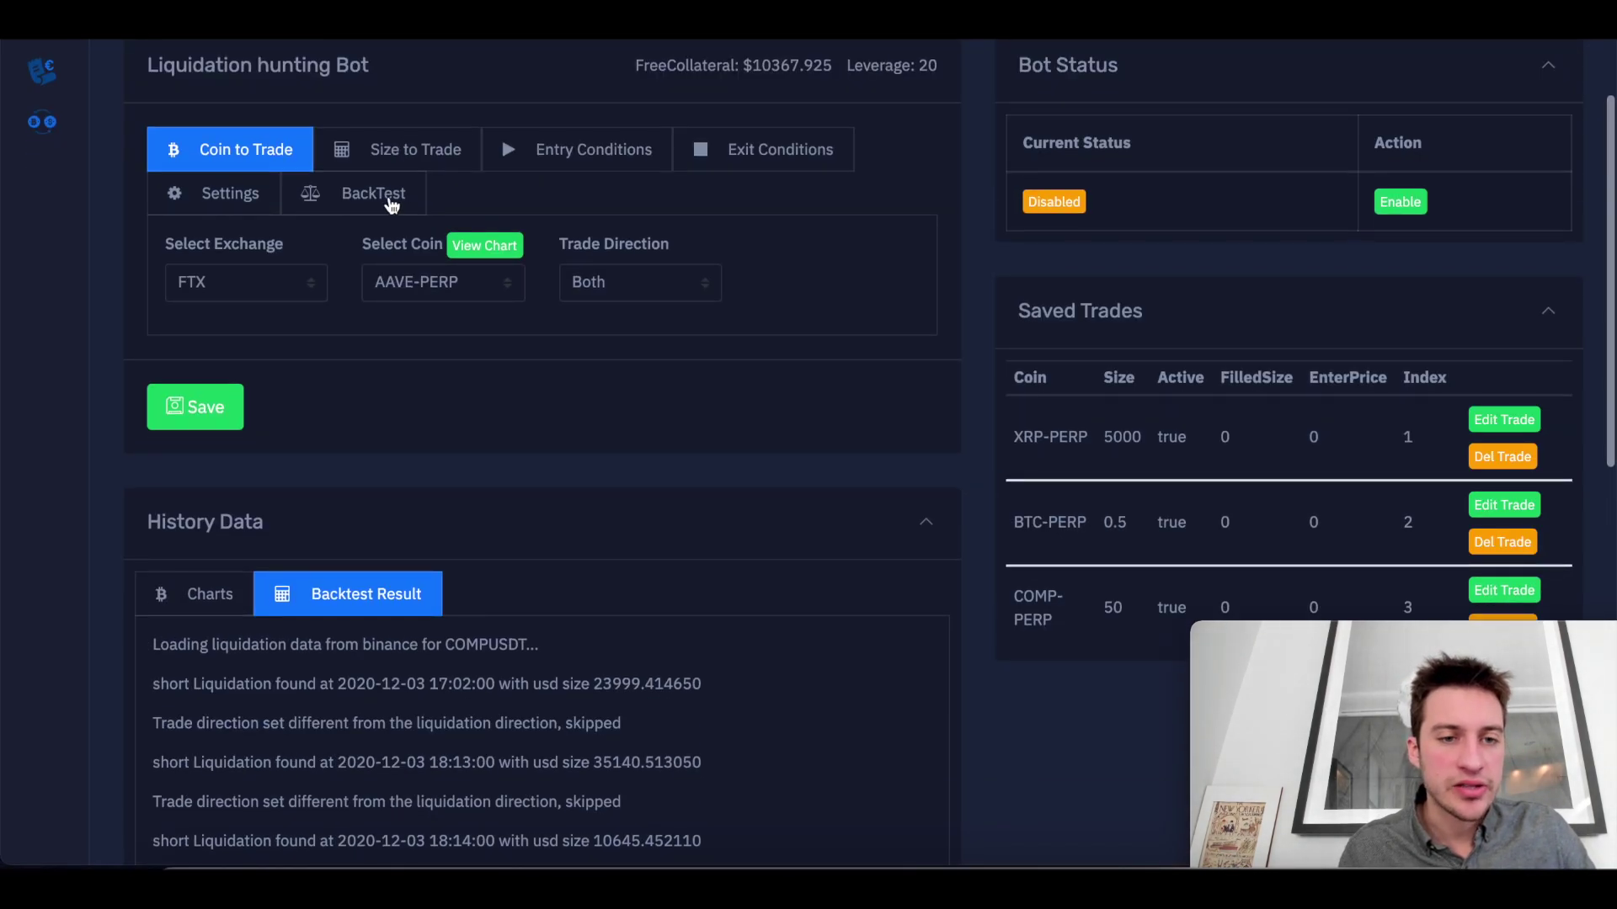
click(390, 198)
scroll(935, 332, down, 4)
scroll(1129, 346, up, 2)
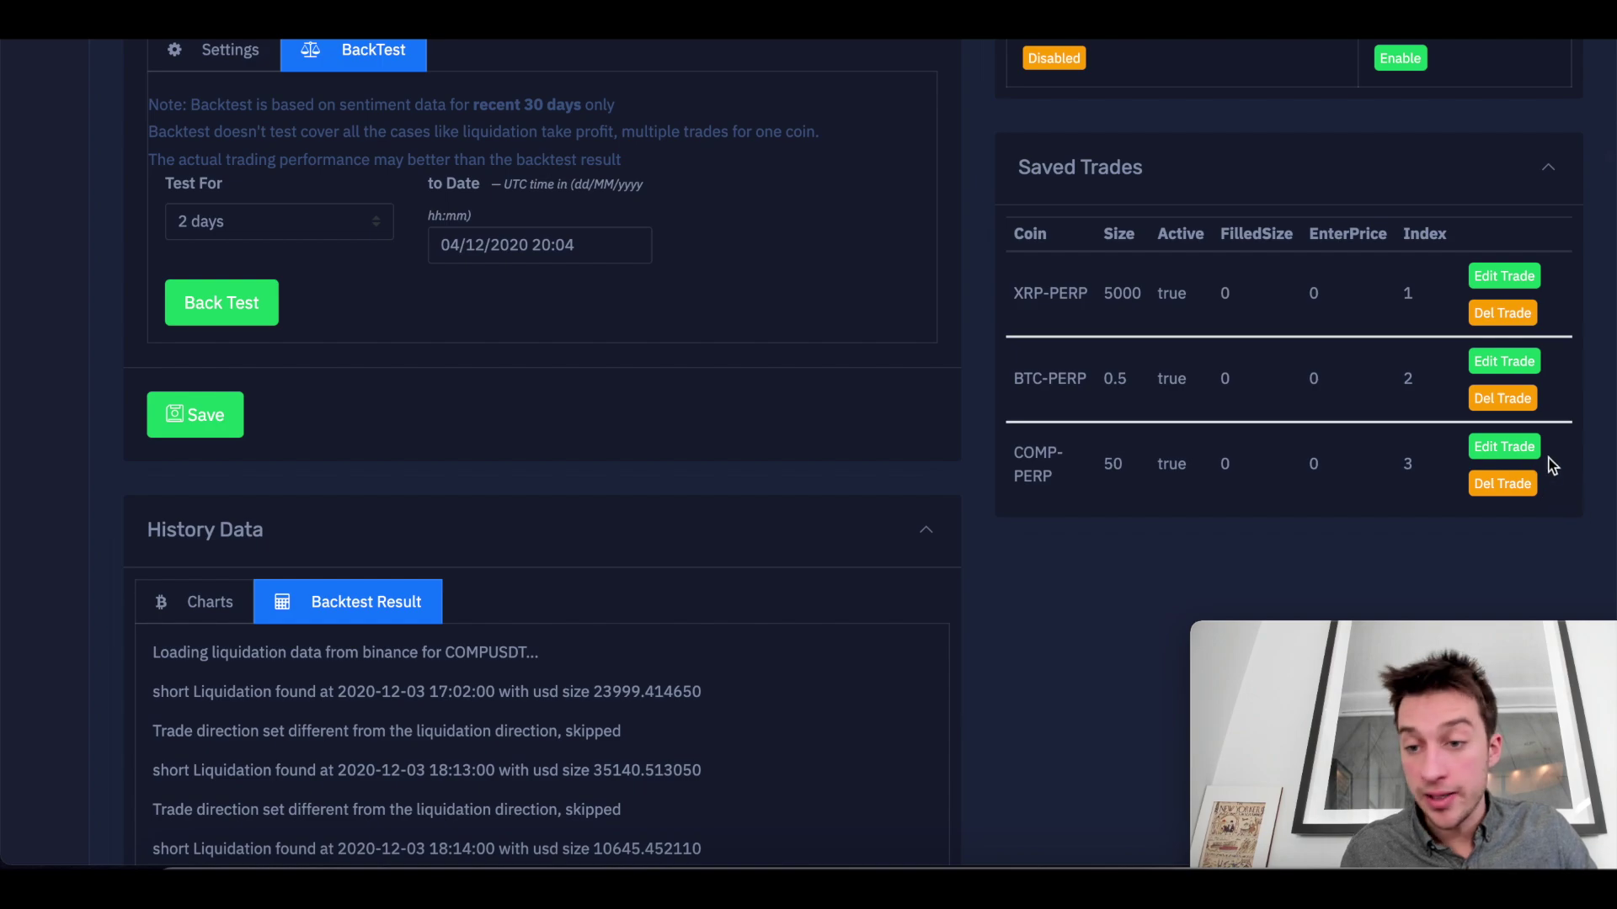
click(1516, 446)
Backtest COMP-PERP over 3 days, which reports 0 trades and 0.000000 profit.
click(304, 487)
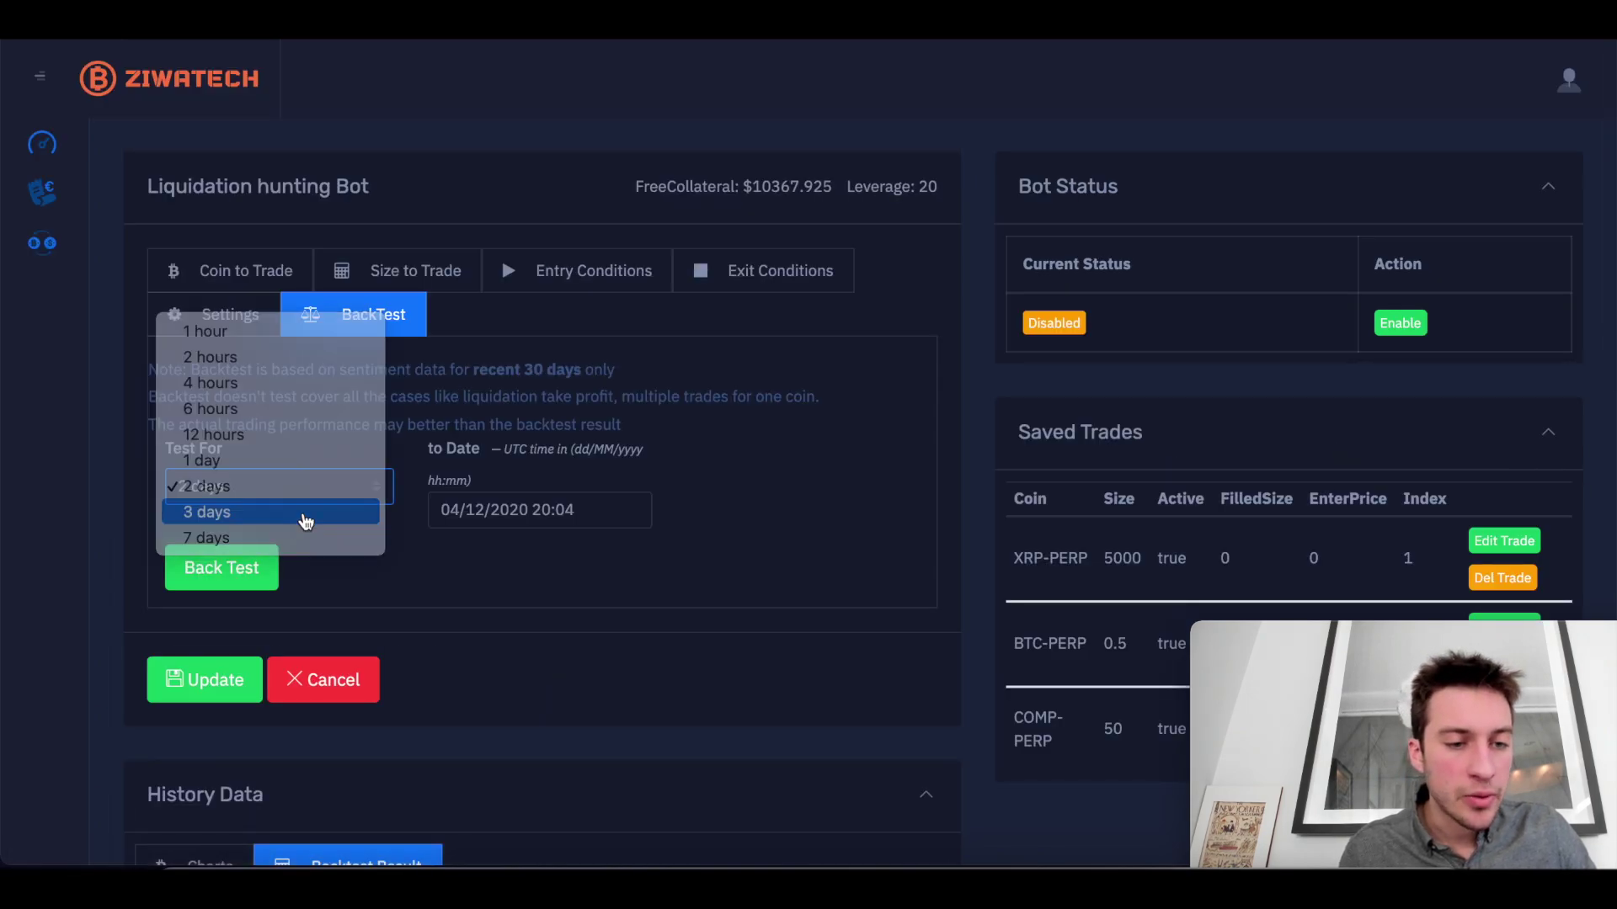
click(305, 512)
click(222, 567)
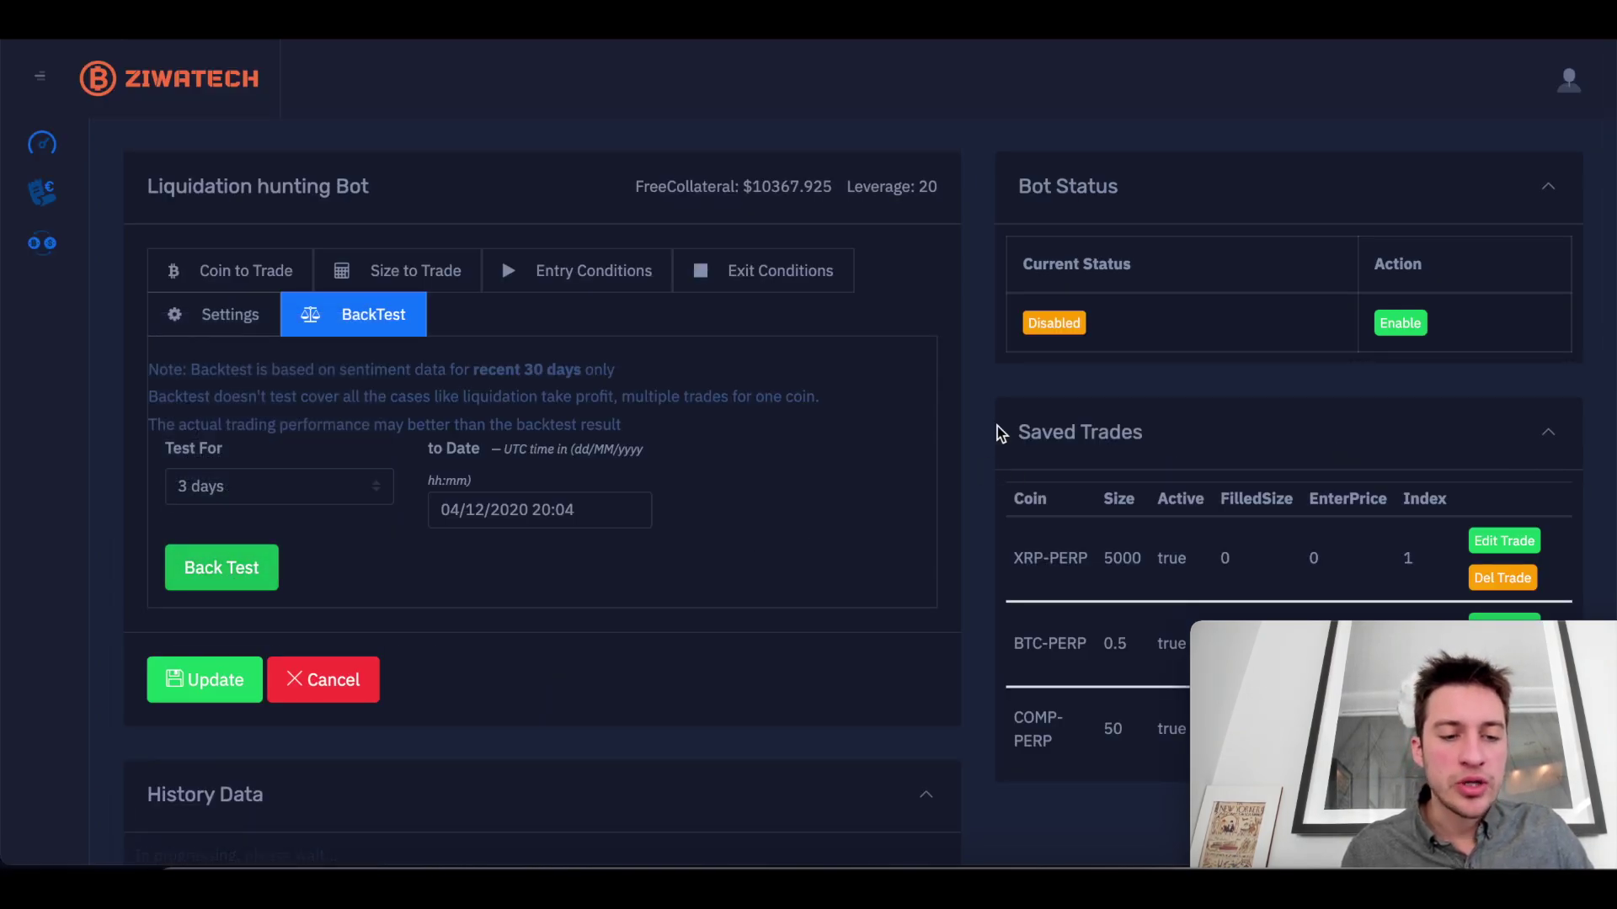
scroll(997, 426, down, 3)
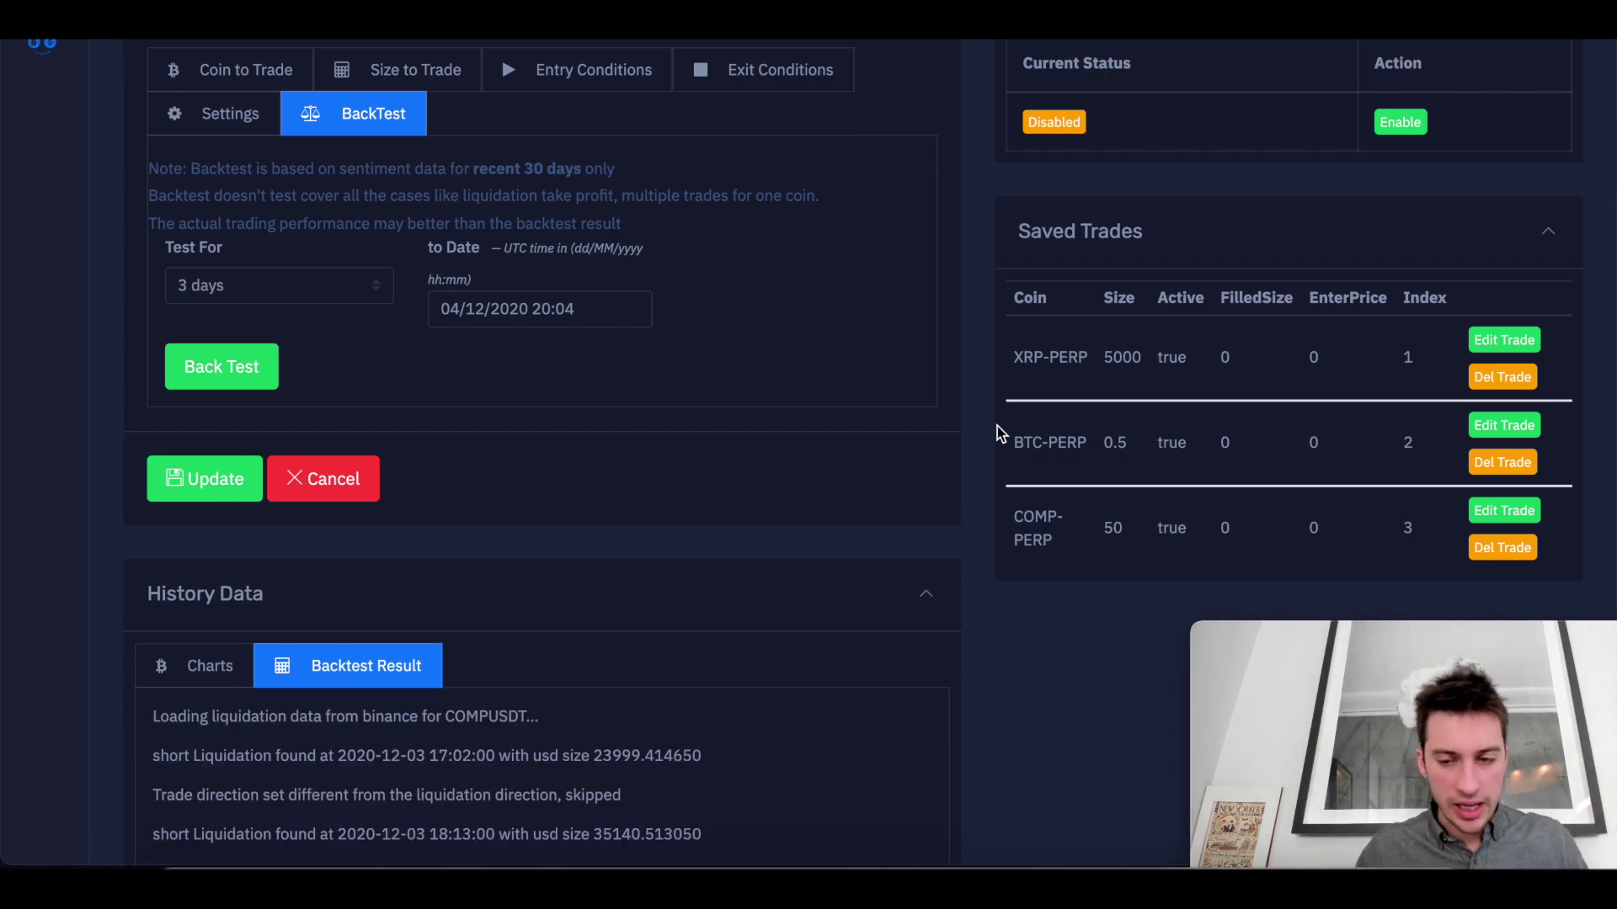
scroll(997, 434, down, 7)
scroll(998, 430, down, 9)
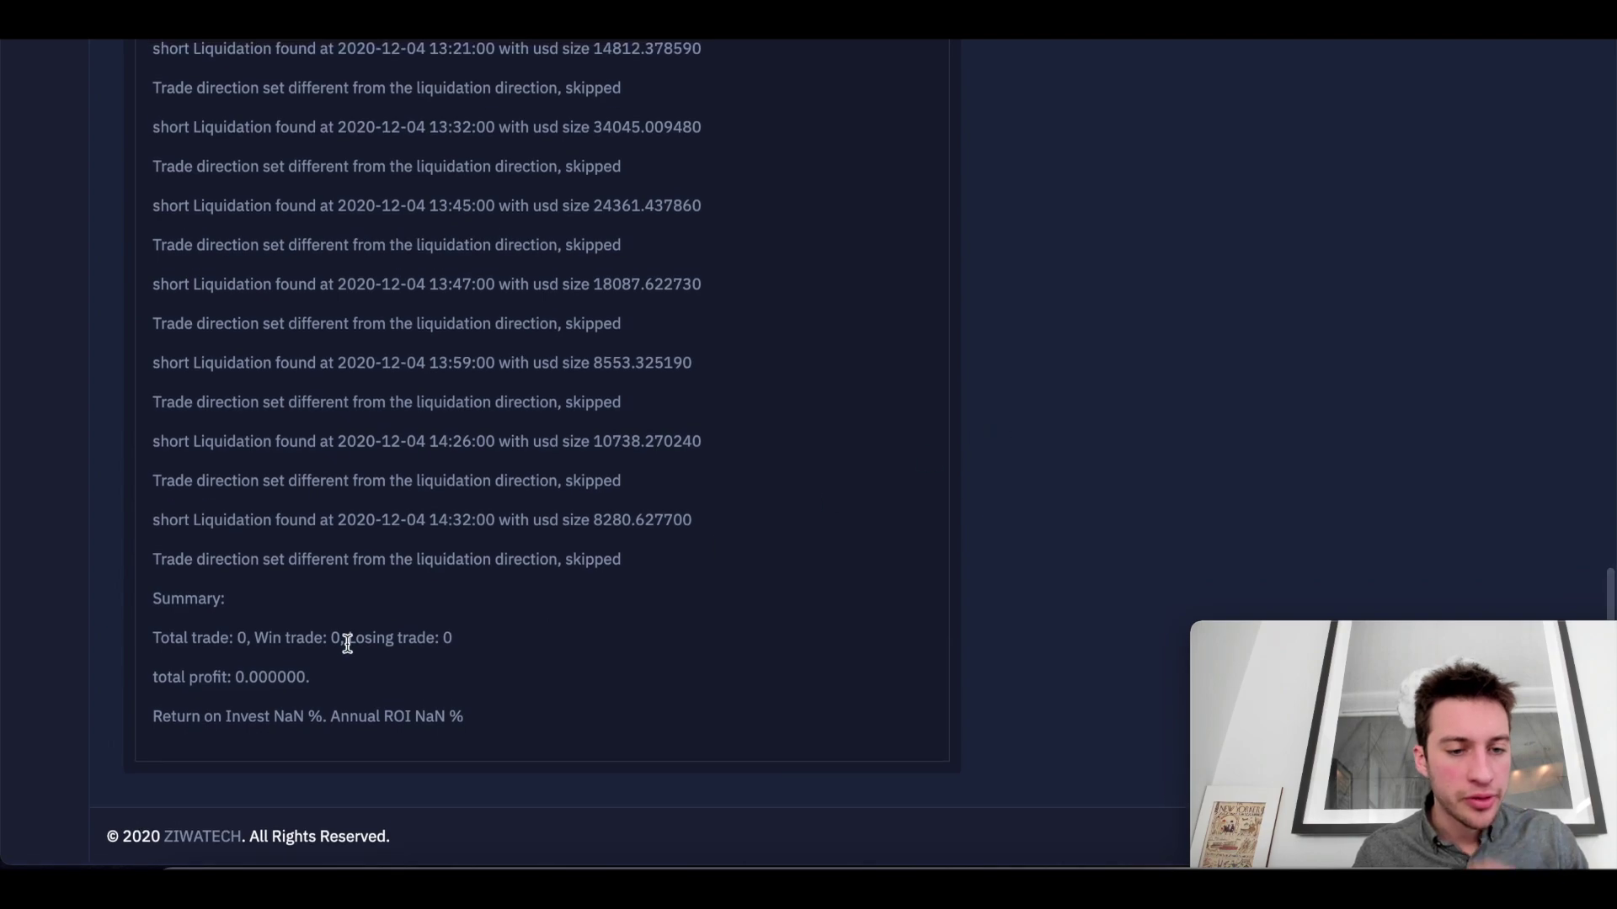
scroll(949, 245, up, 15)
scroll(949, 245, down, 1)
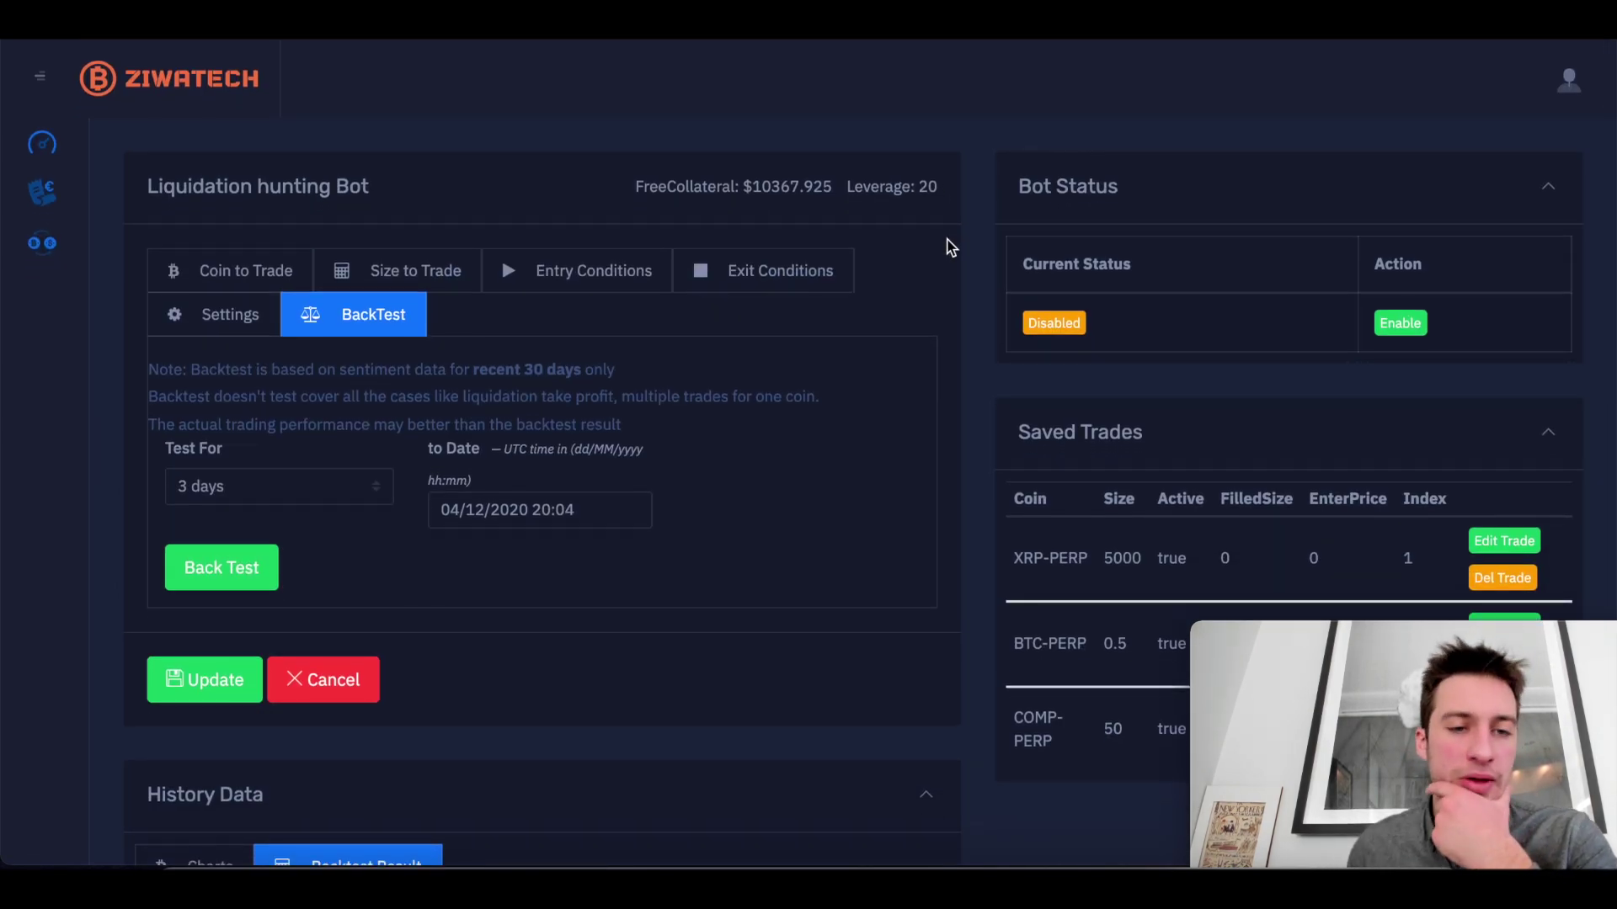
Review the COMP-PERP price and liquidation charts, then reload them with View Chart for fresh history data.
click(270, 268)
scroll(780, 362, down, 6)
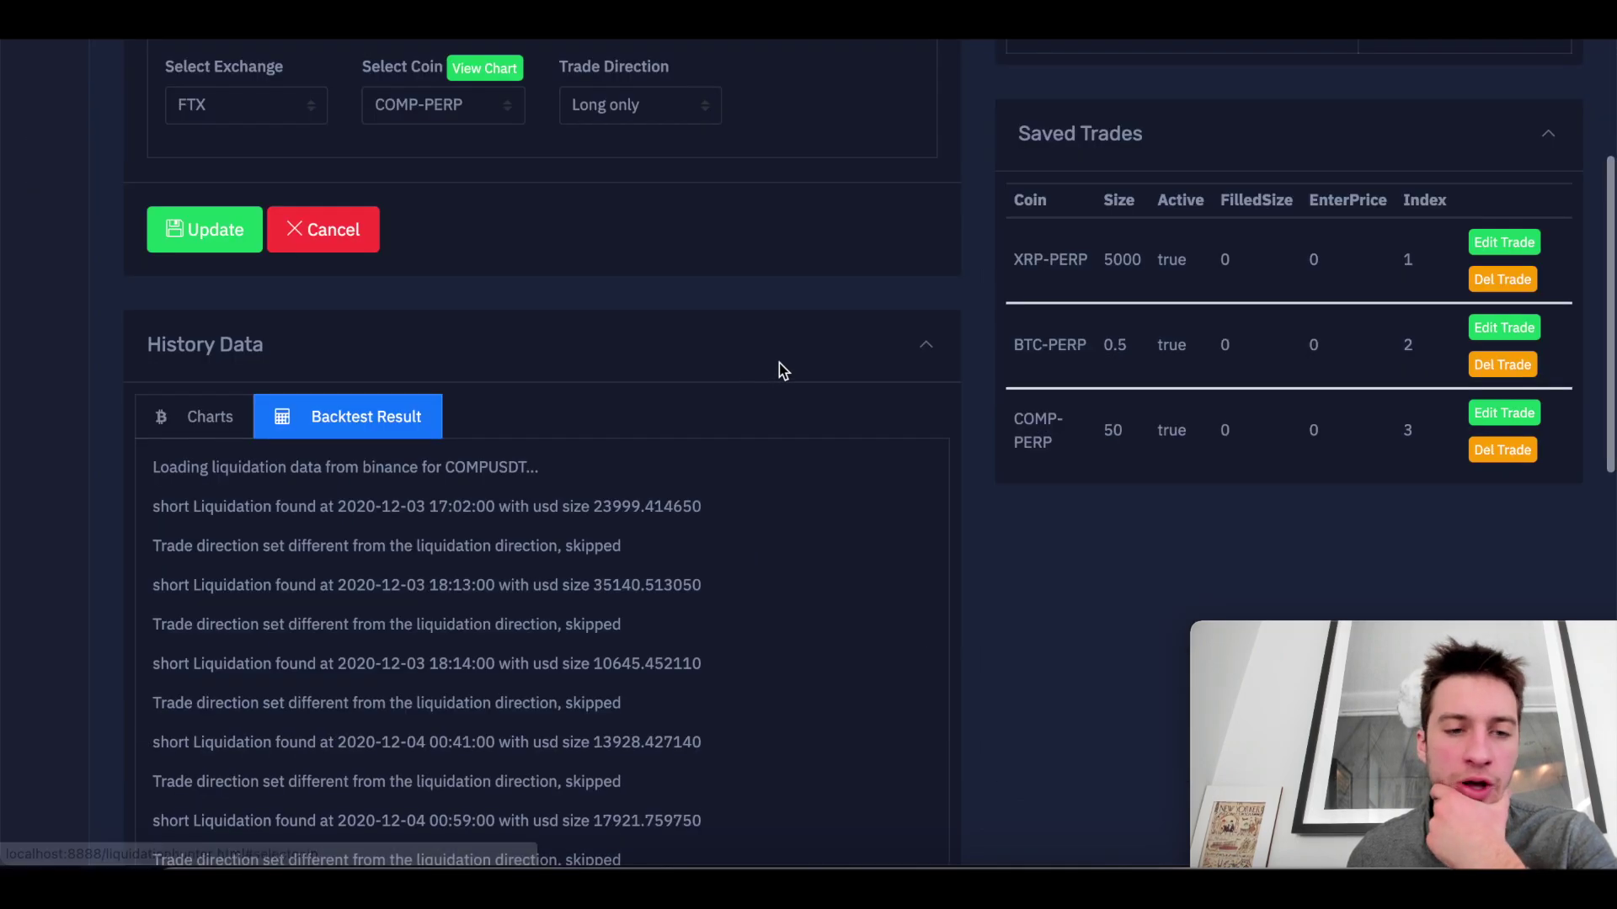
click(175, 430)
scroll(938, 512, down, 5)
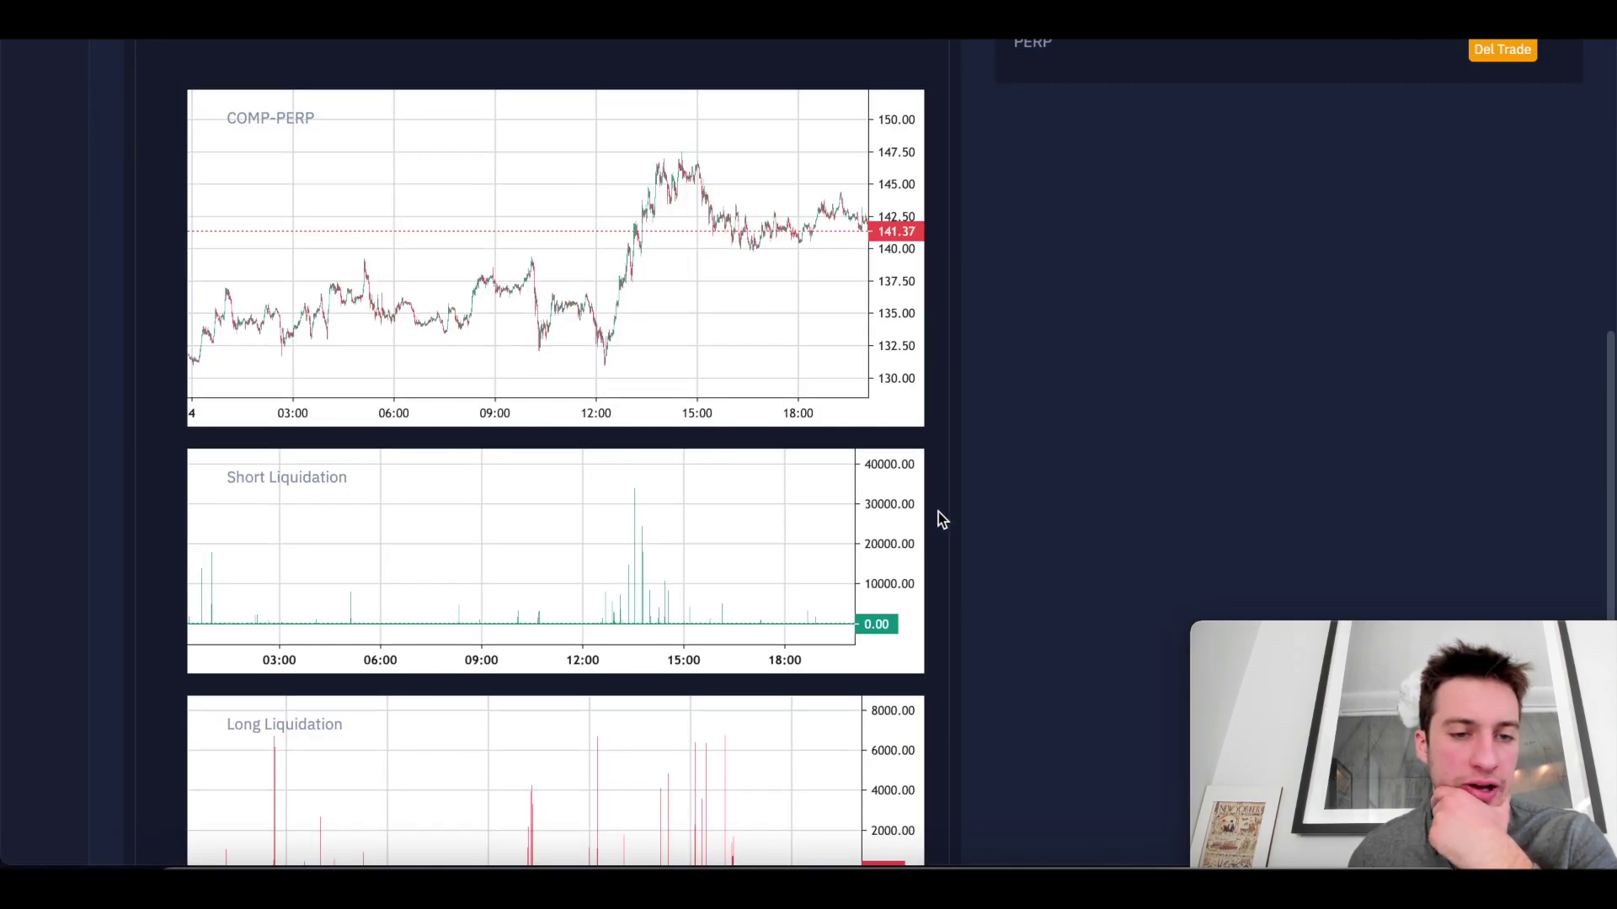
scroll(964, 407, down, 1)
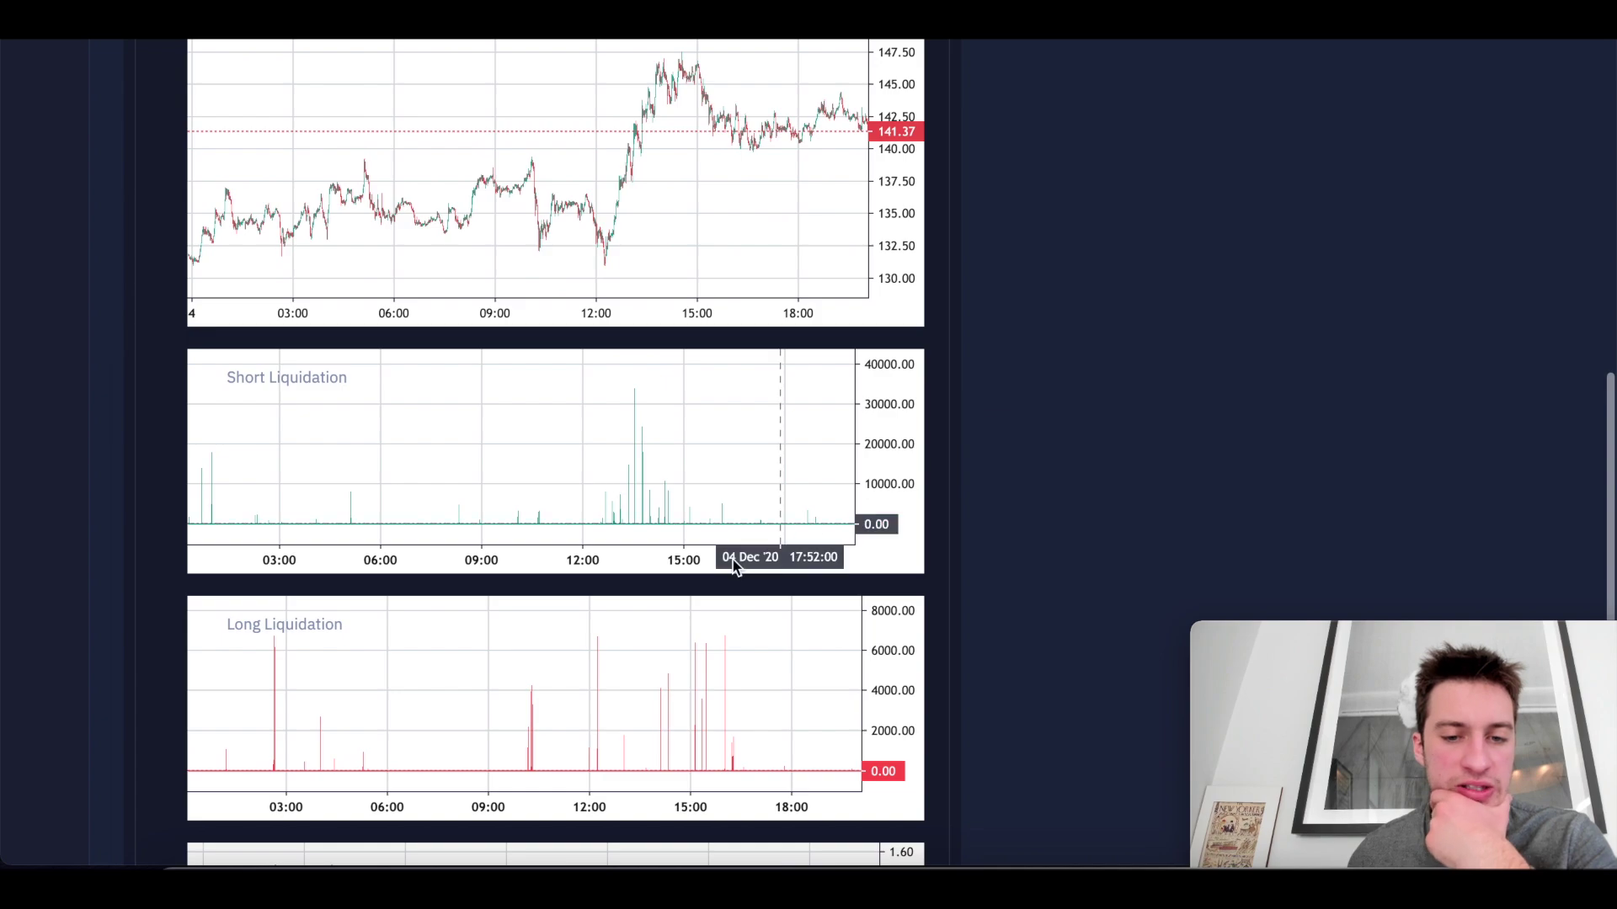
scroll(961, 385, up, 1)
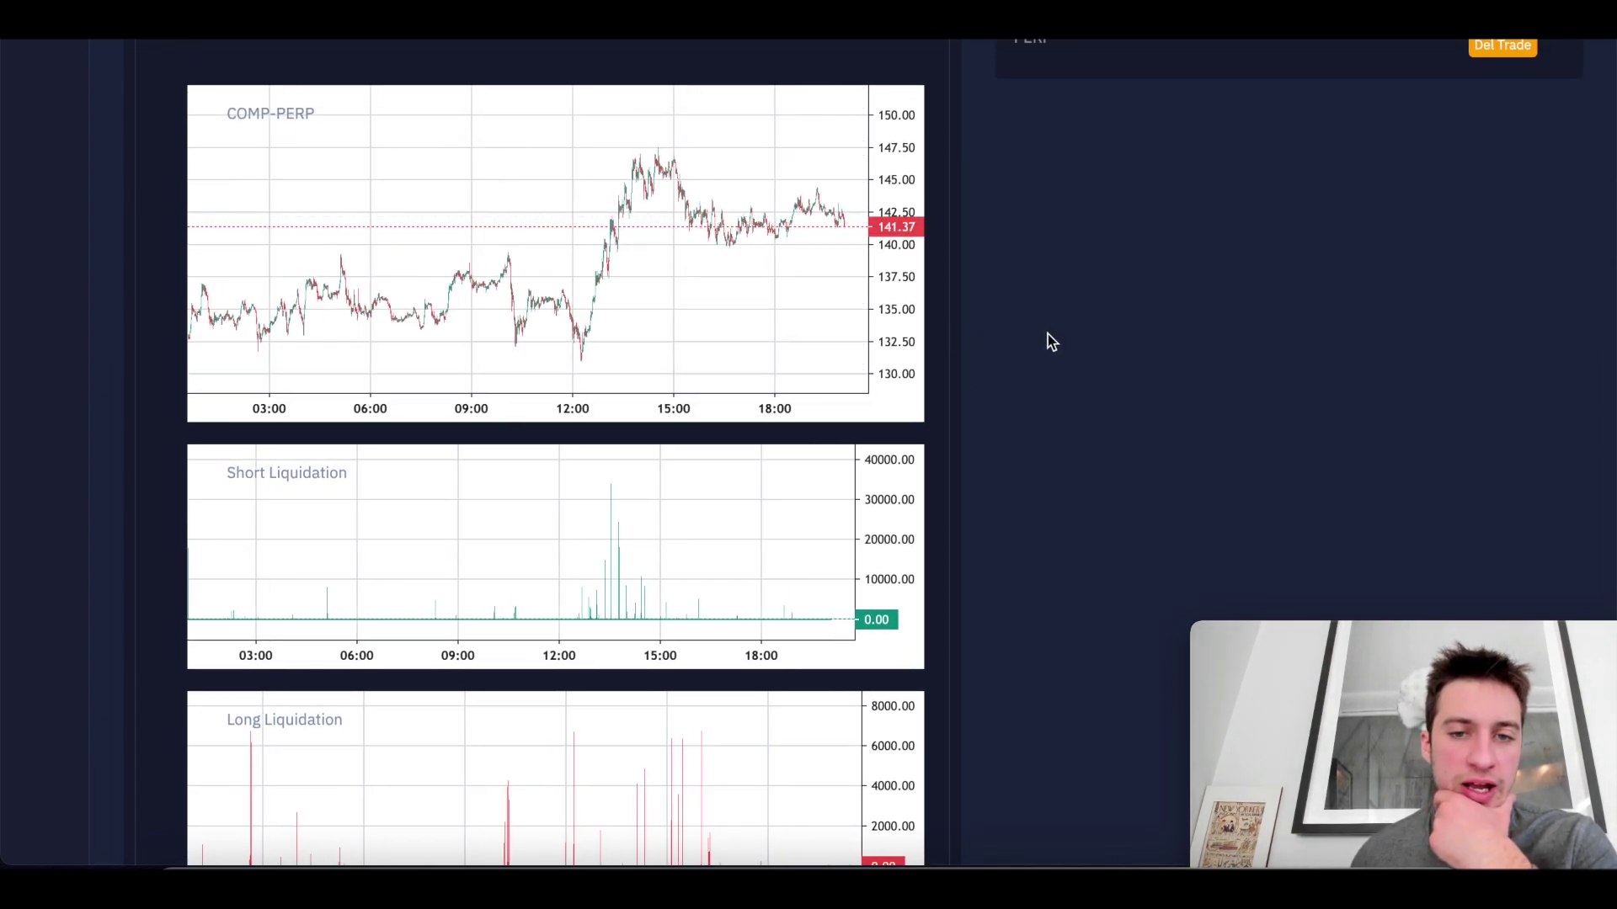
scroll(1047, 340, down, 2)
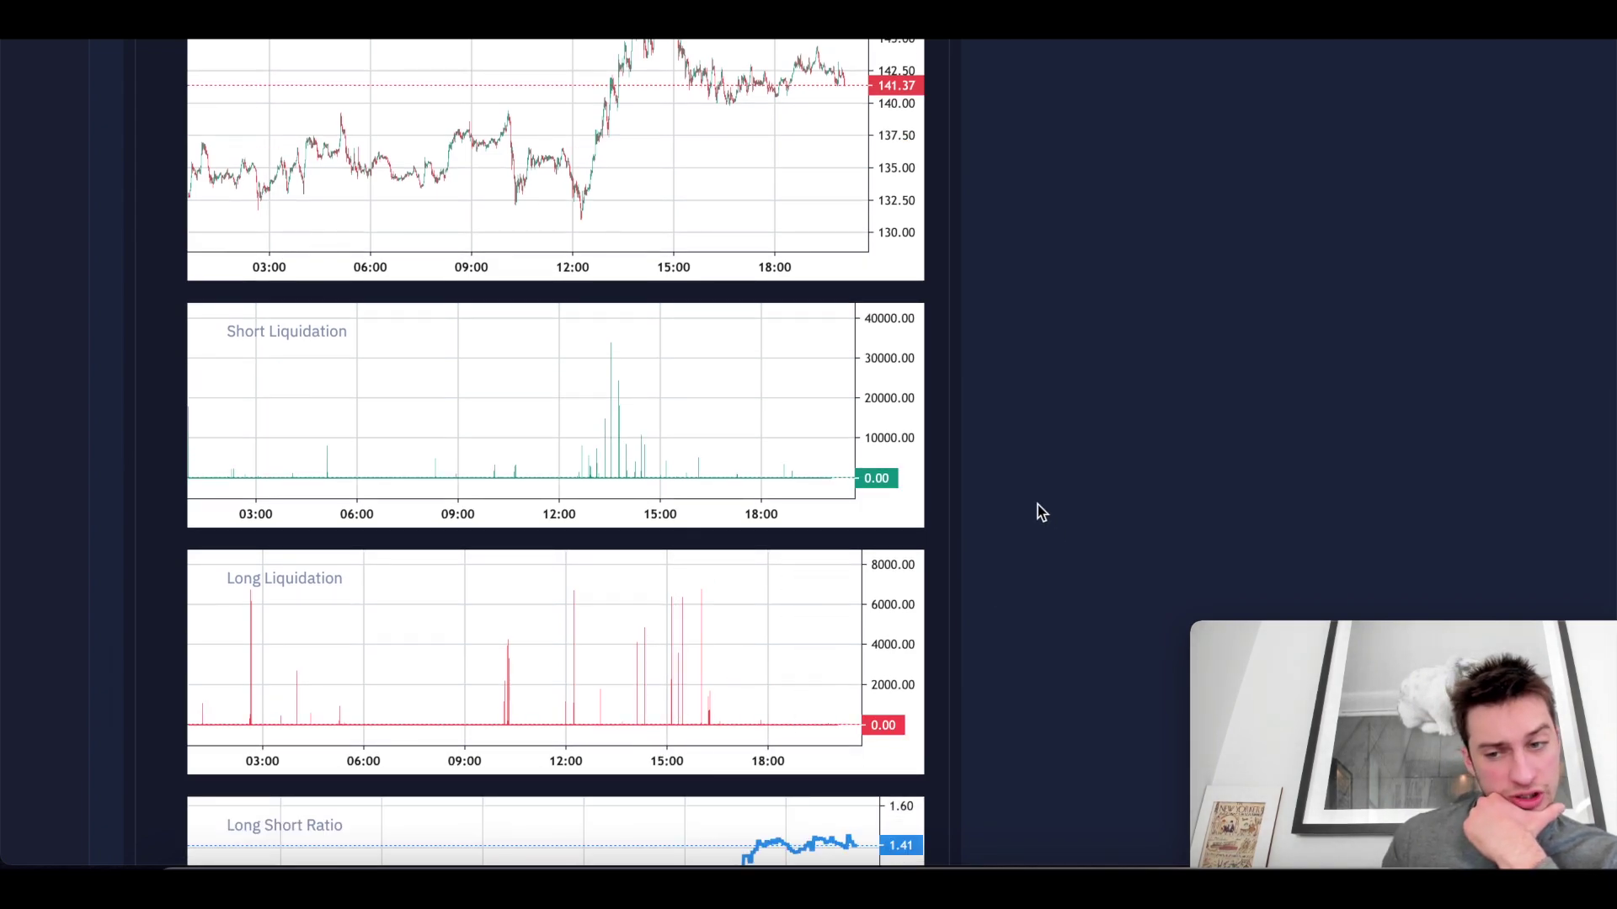
scroll(1041, 509, up, 1)
scroll(1038, 506, down, 3)
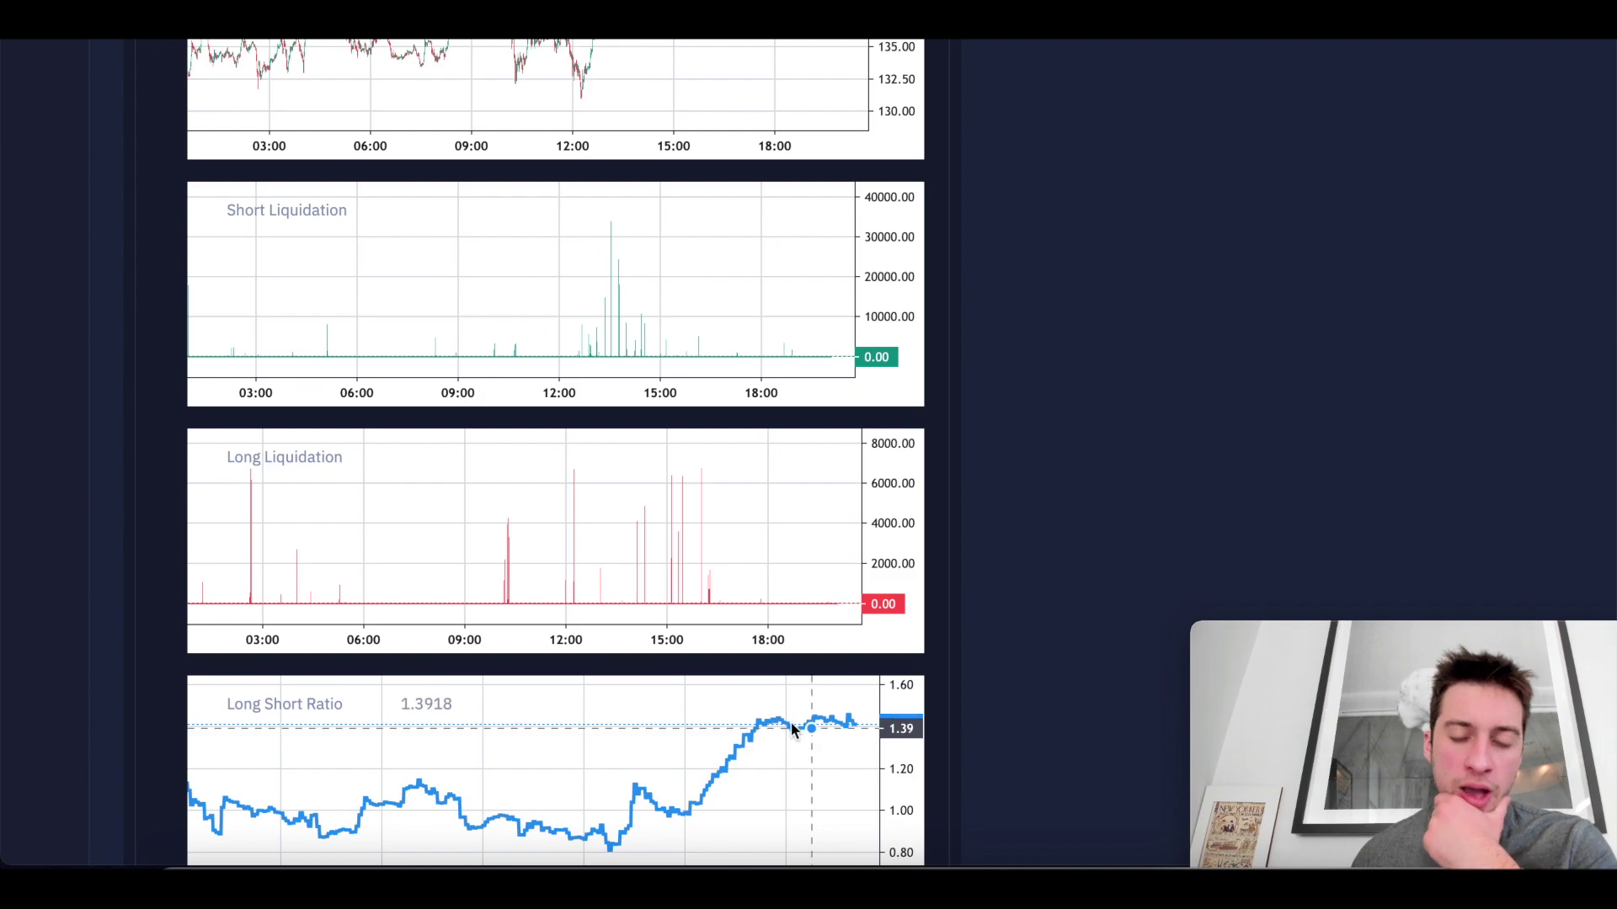
scroll(940, 514, up, 1)
scroll(939, 515, up, 1)
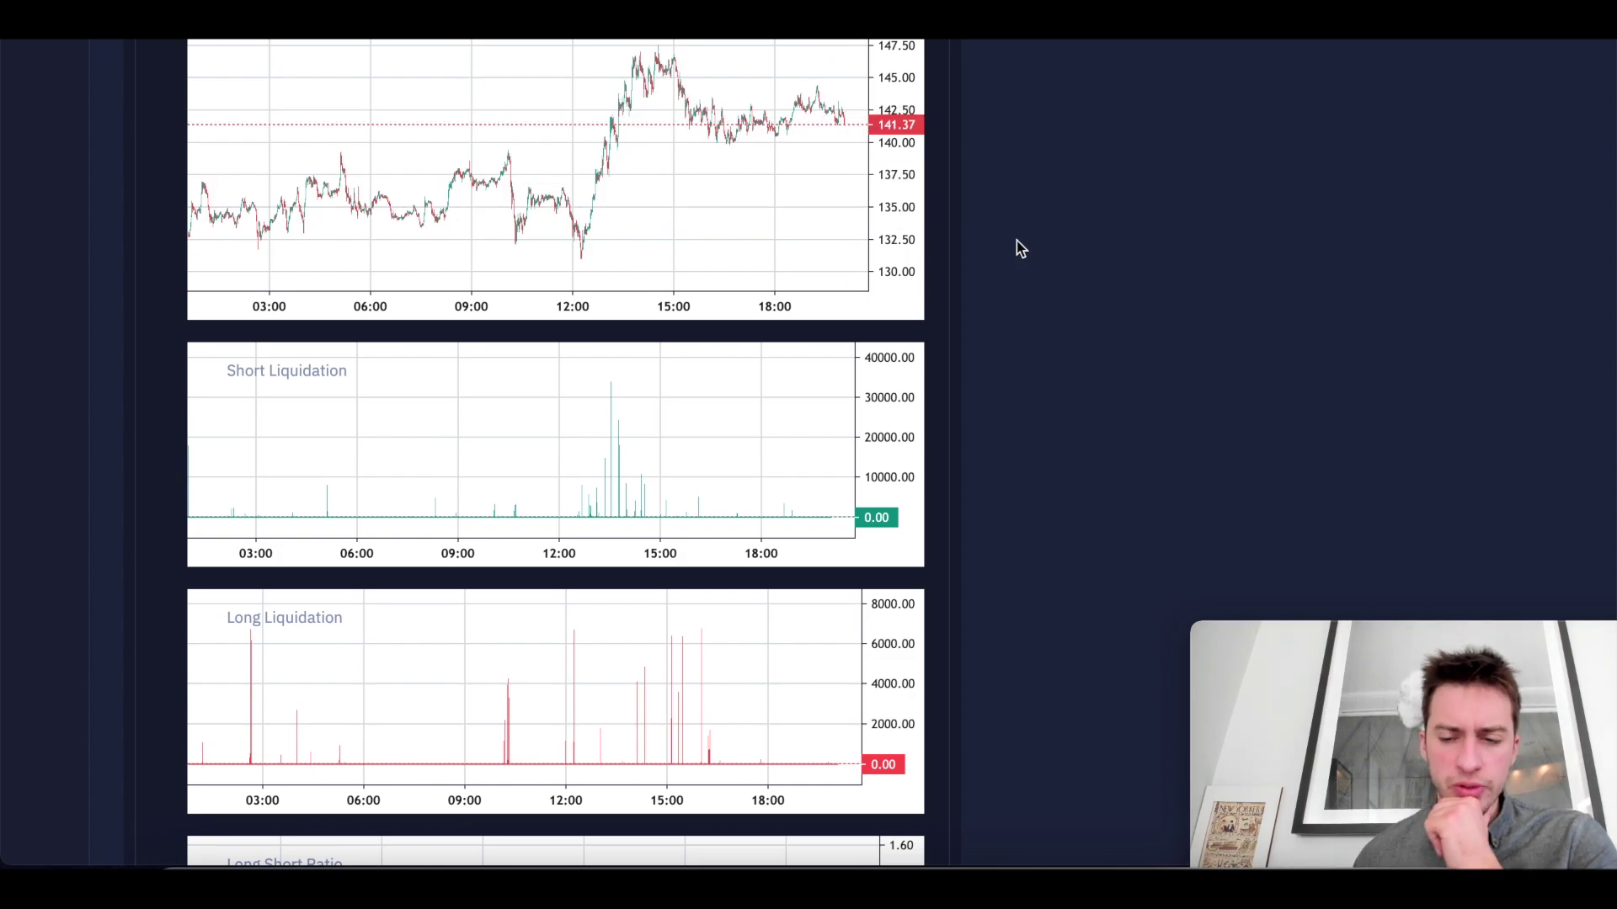
scroll(1017, 241, up, 8)
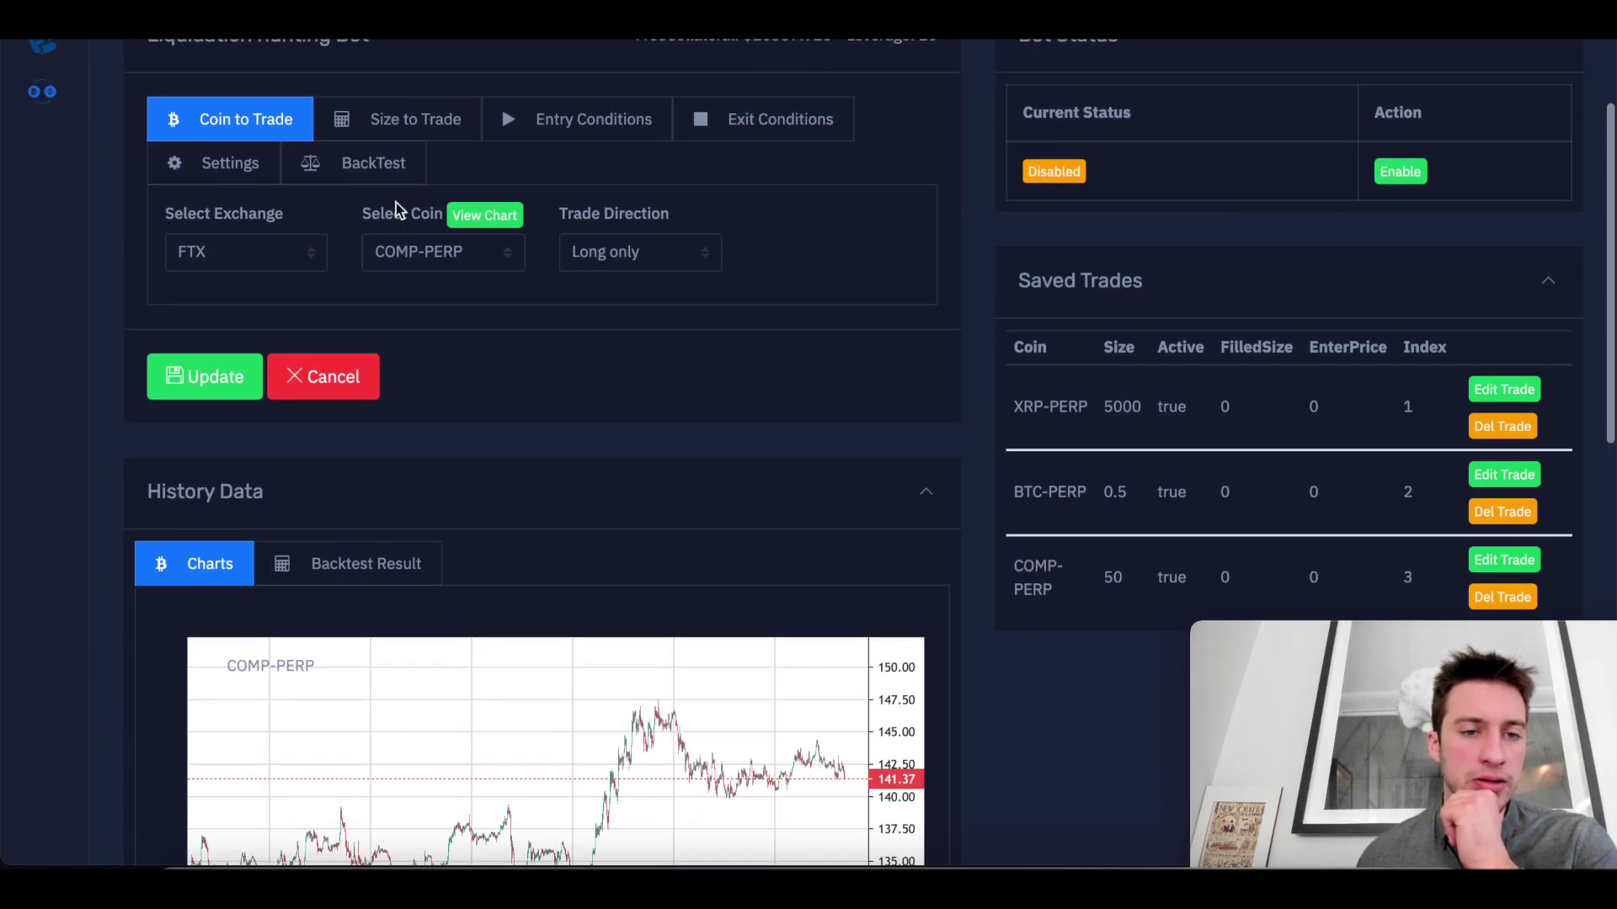
click(484, 216)
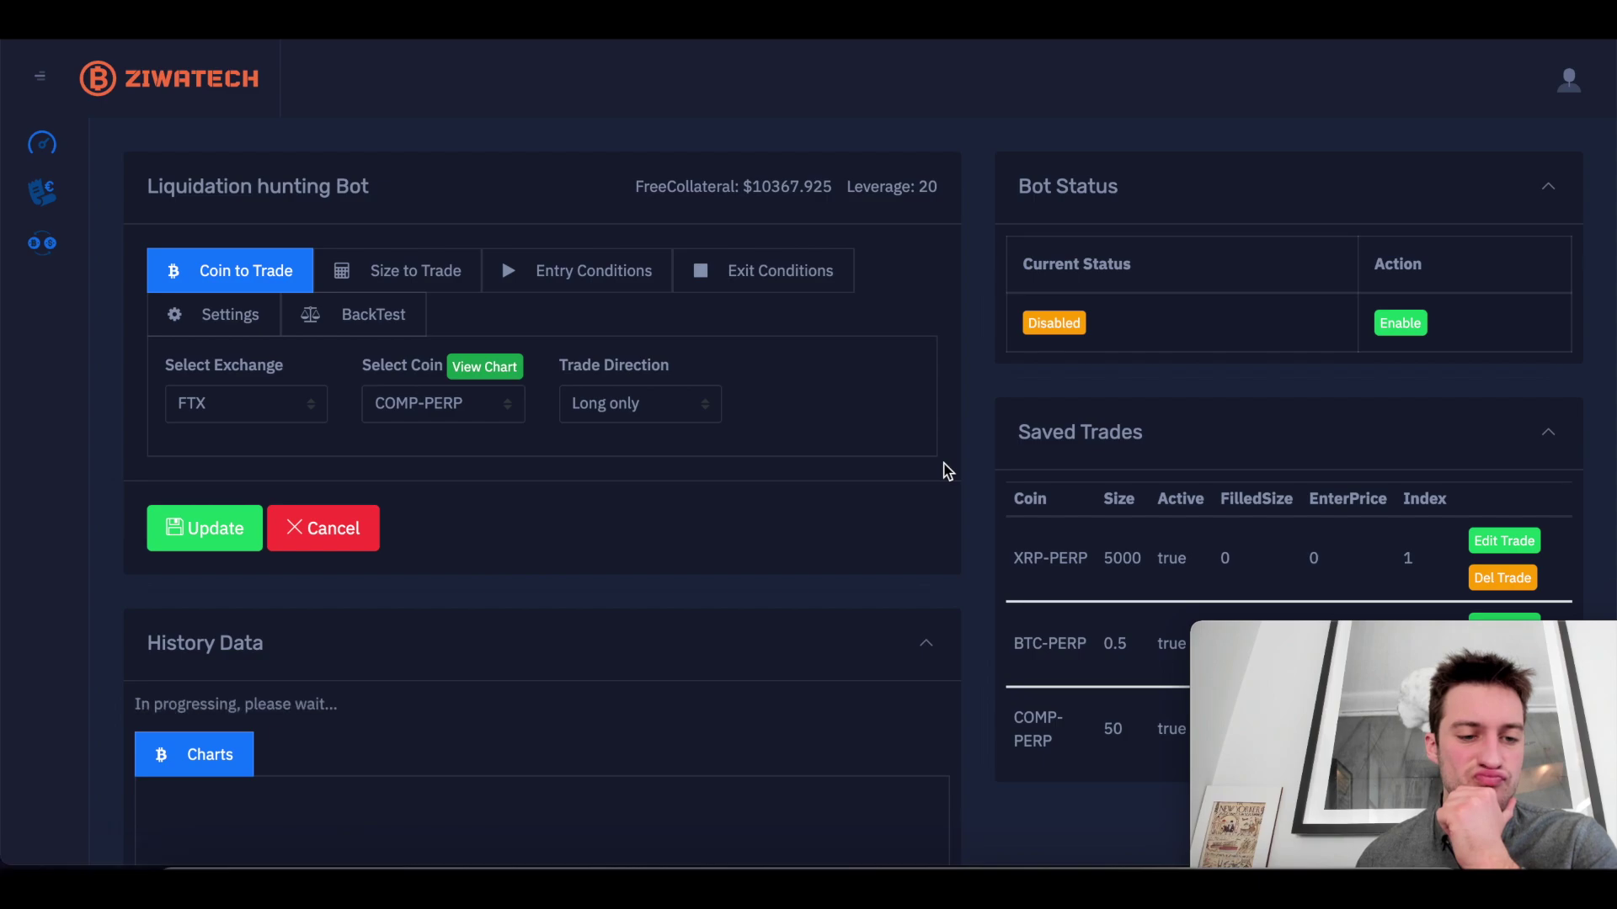
Pan COMP-PERP charts to the latest candles and inspect the 16800 long-liquidation spike at 20:06.
scroll(966, 498, down, 3)
scroll(967, 498, down, 5)
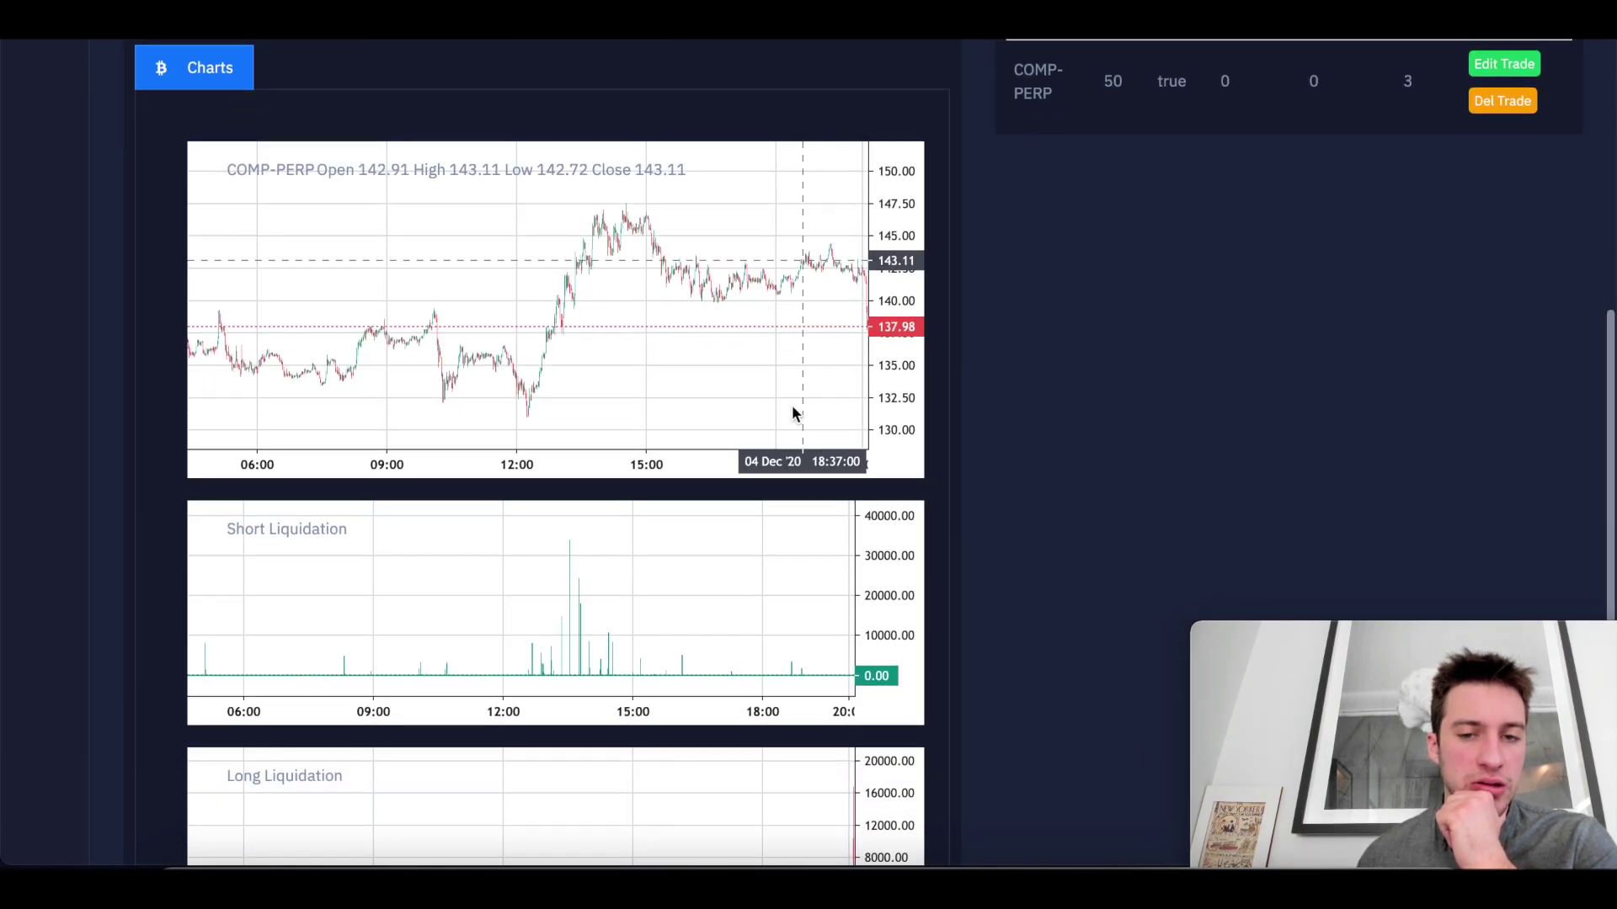
drag(792, 408, 760, 403)
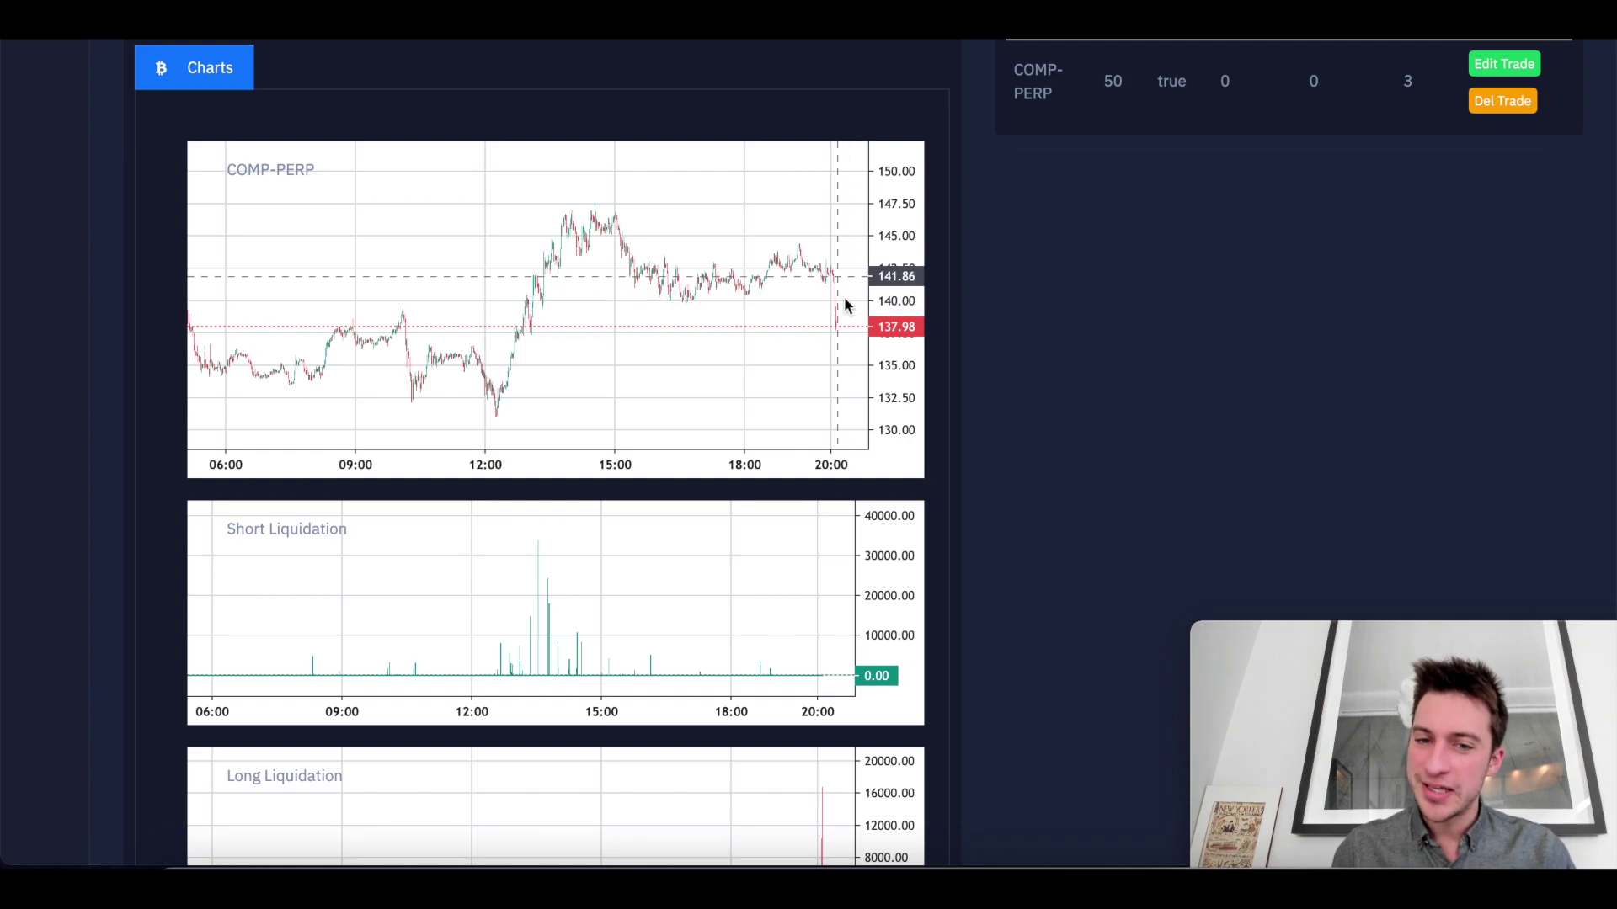
scroll(945, 335, down, 2)
scroll(945, 335, down, 2)
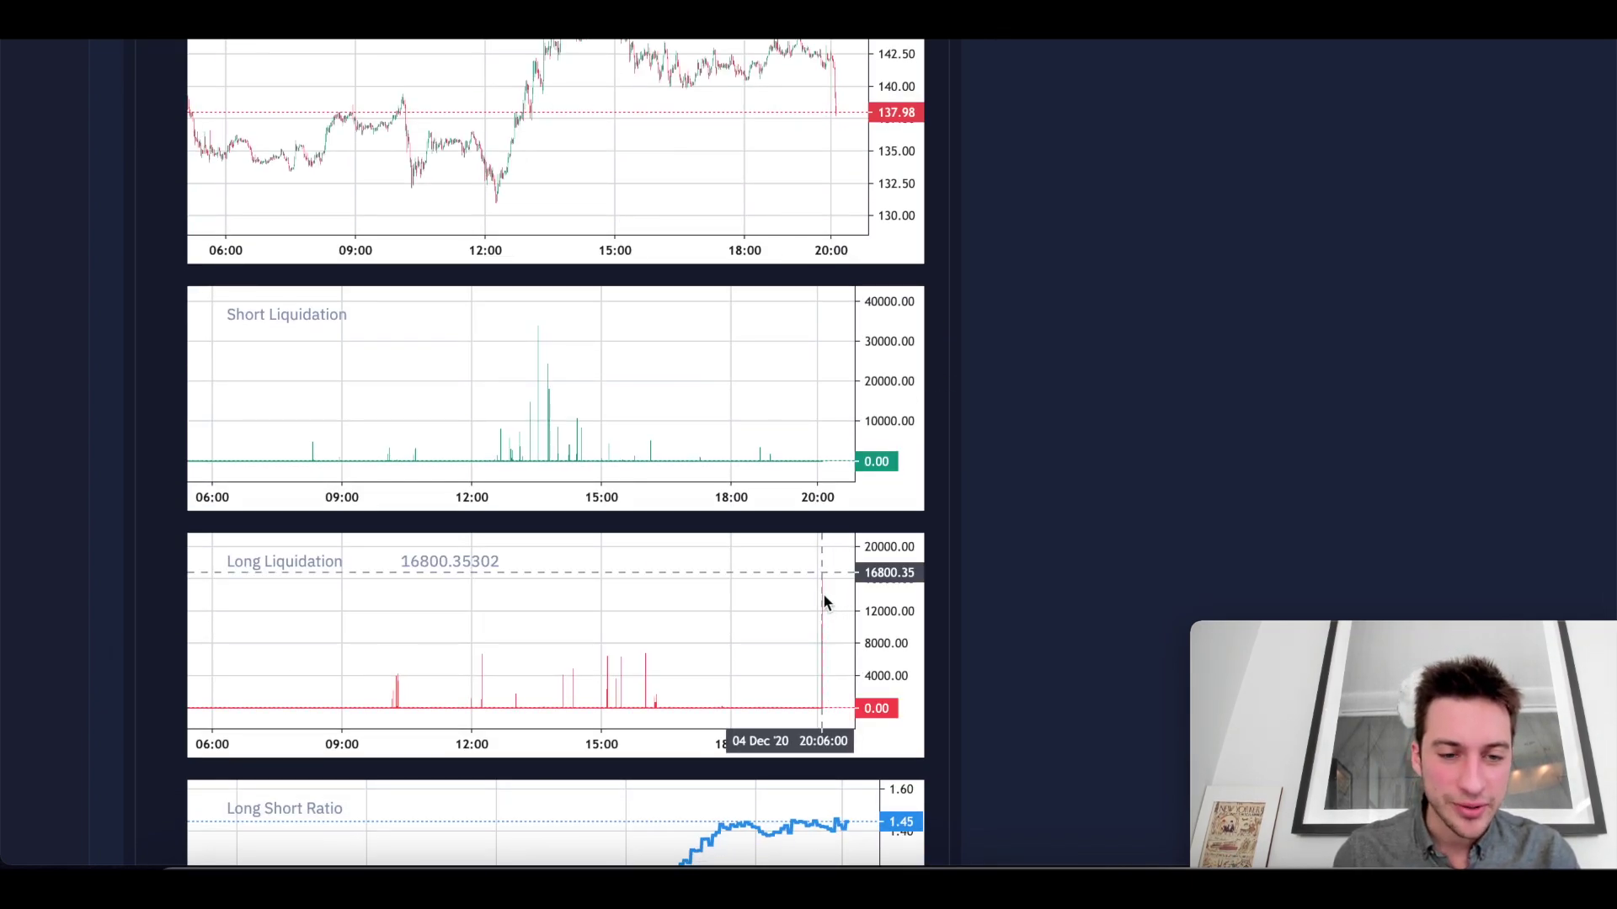
scroll(1120, 514, up, 5)
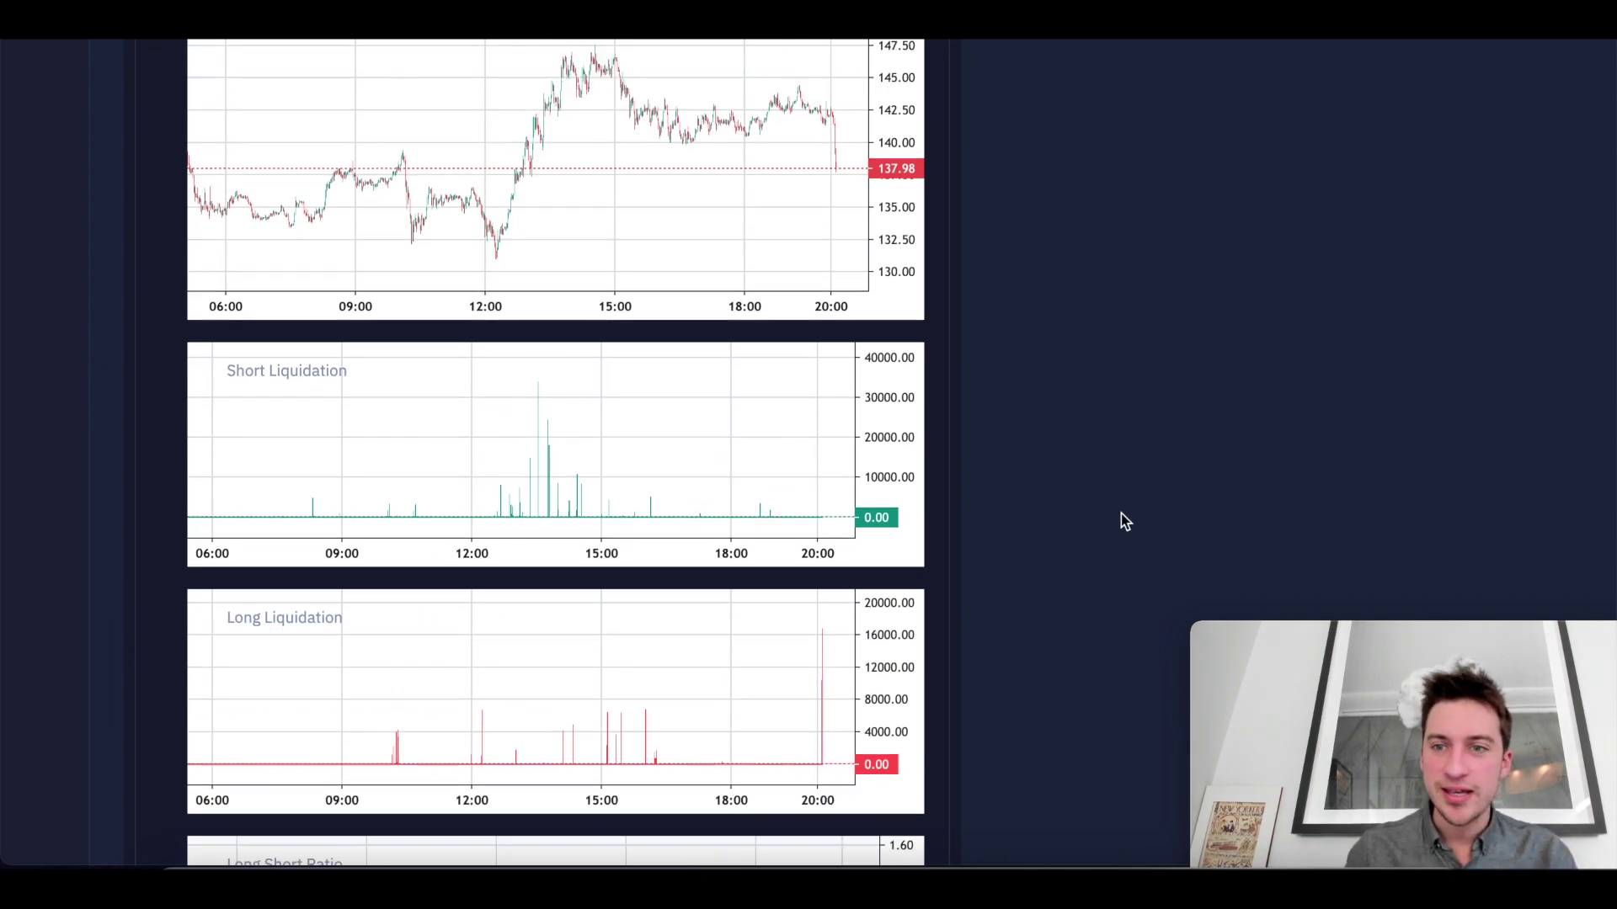
scroll(1313, 202, up, 2)
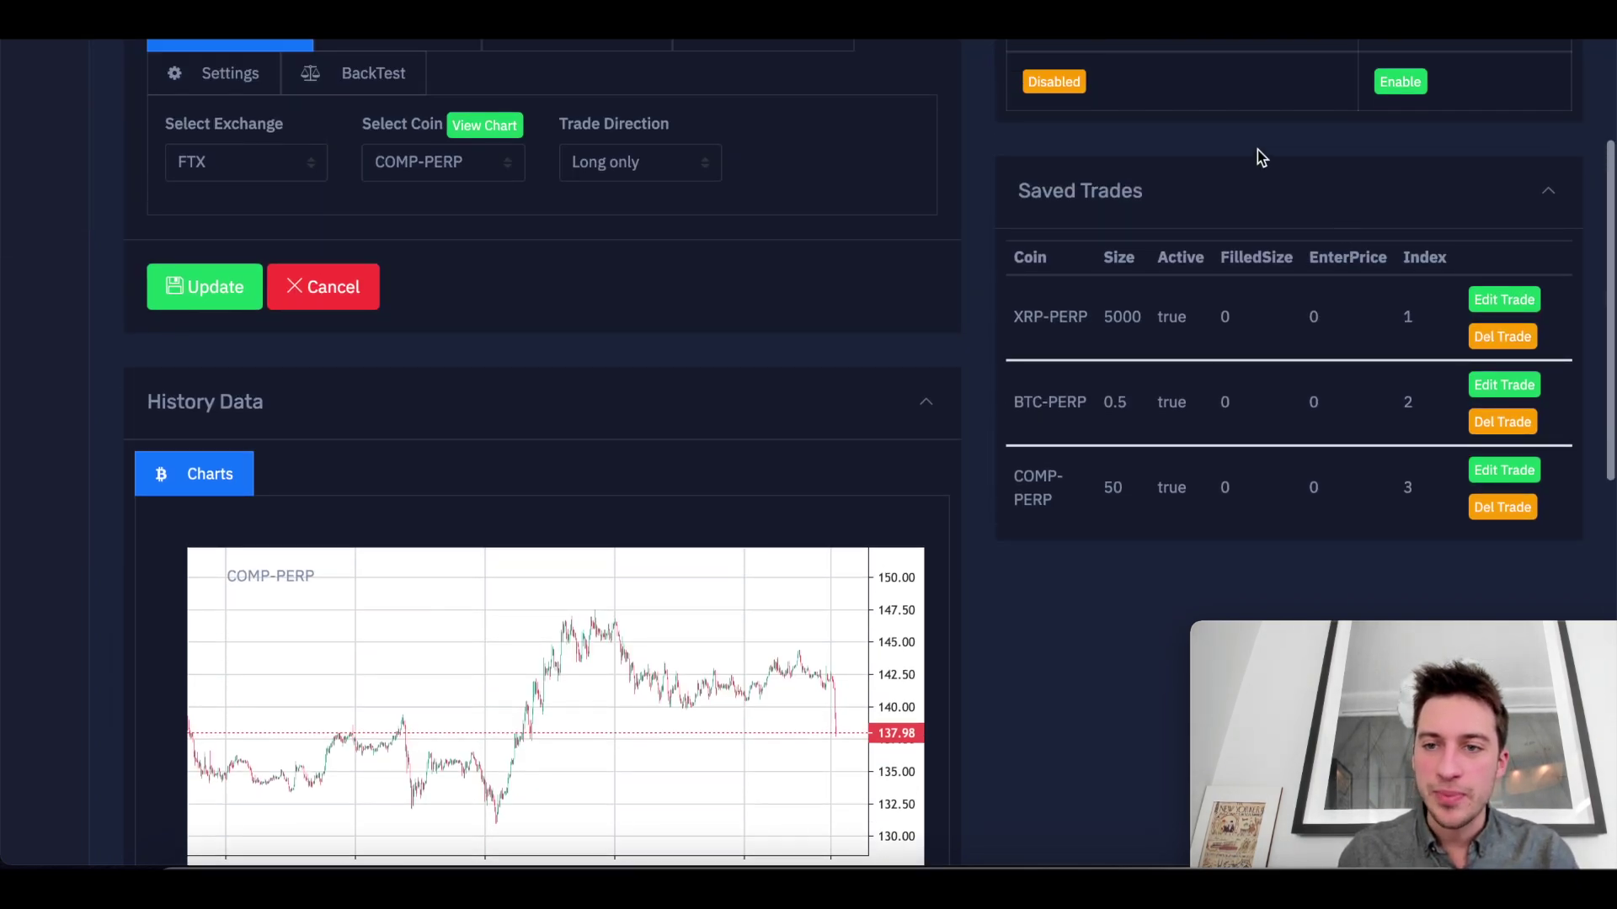
Enable the bot and confirm 'Yes, start trading' so it trades live.
click(1402, 84)
click(919, 557)
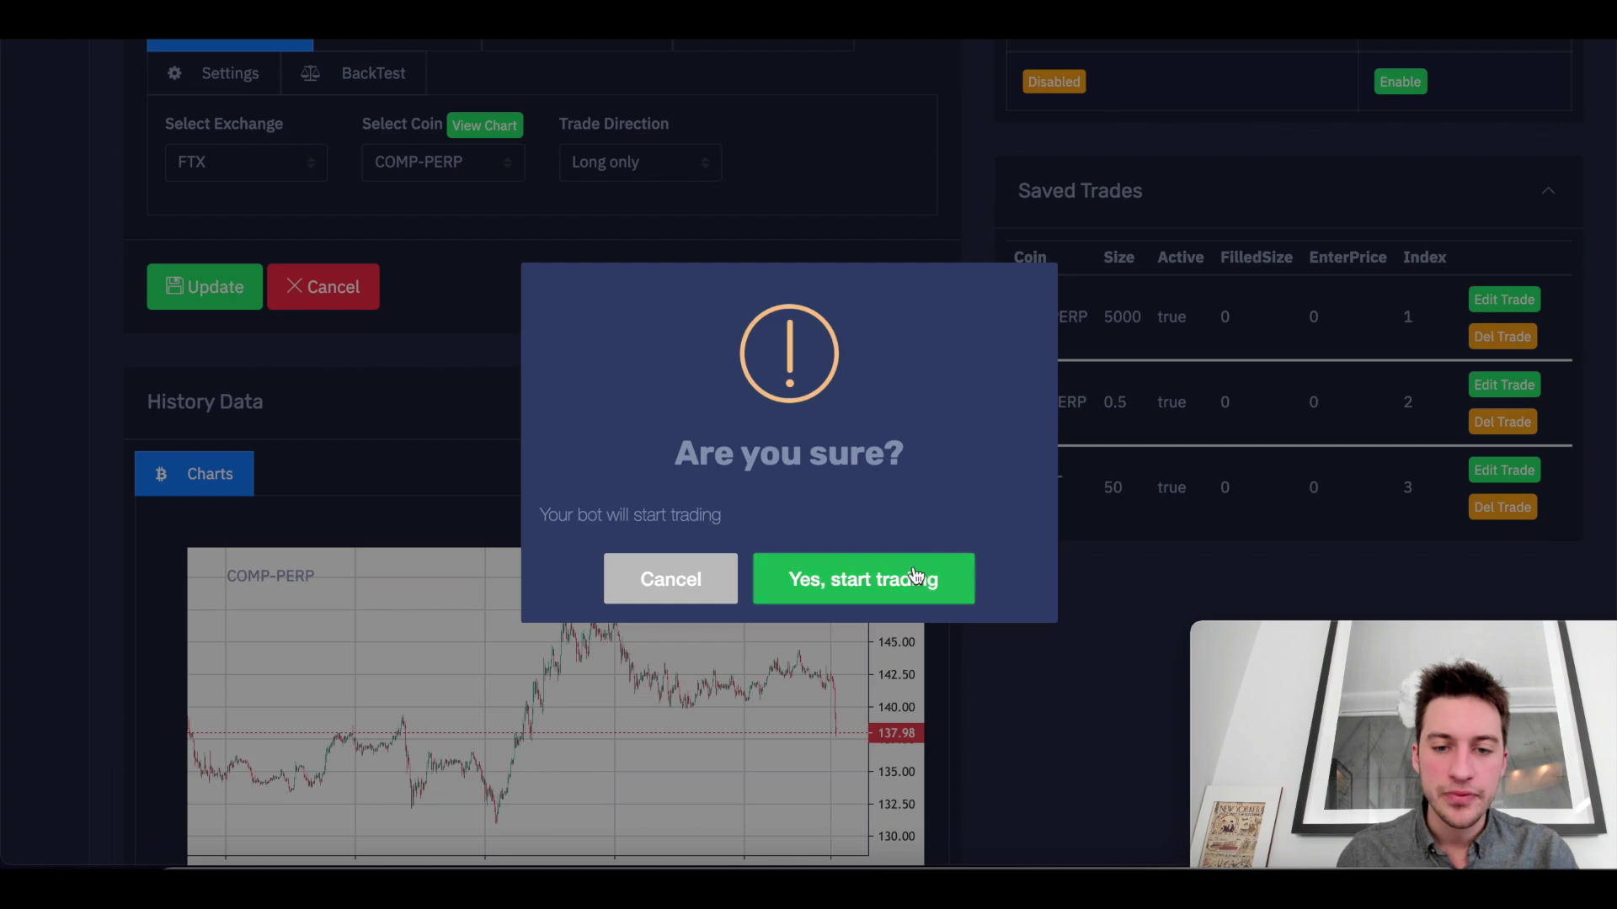
scroll(943, 346, up, 1)
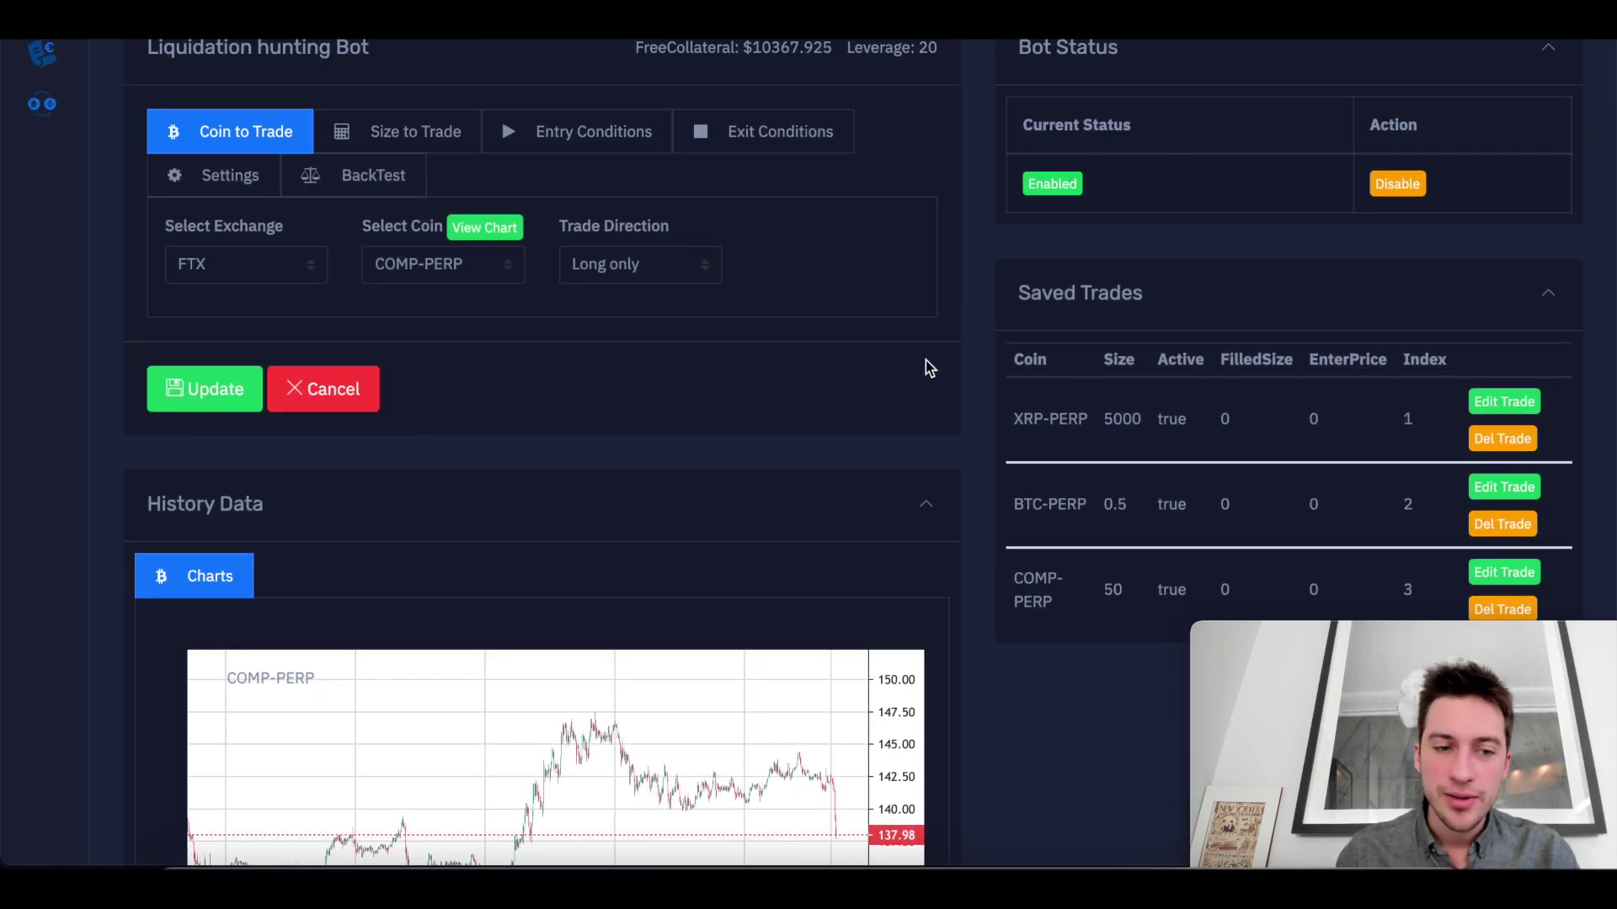
scroll(926, 368, down, 5)
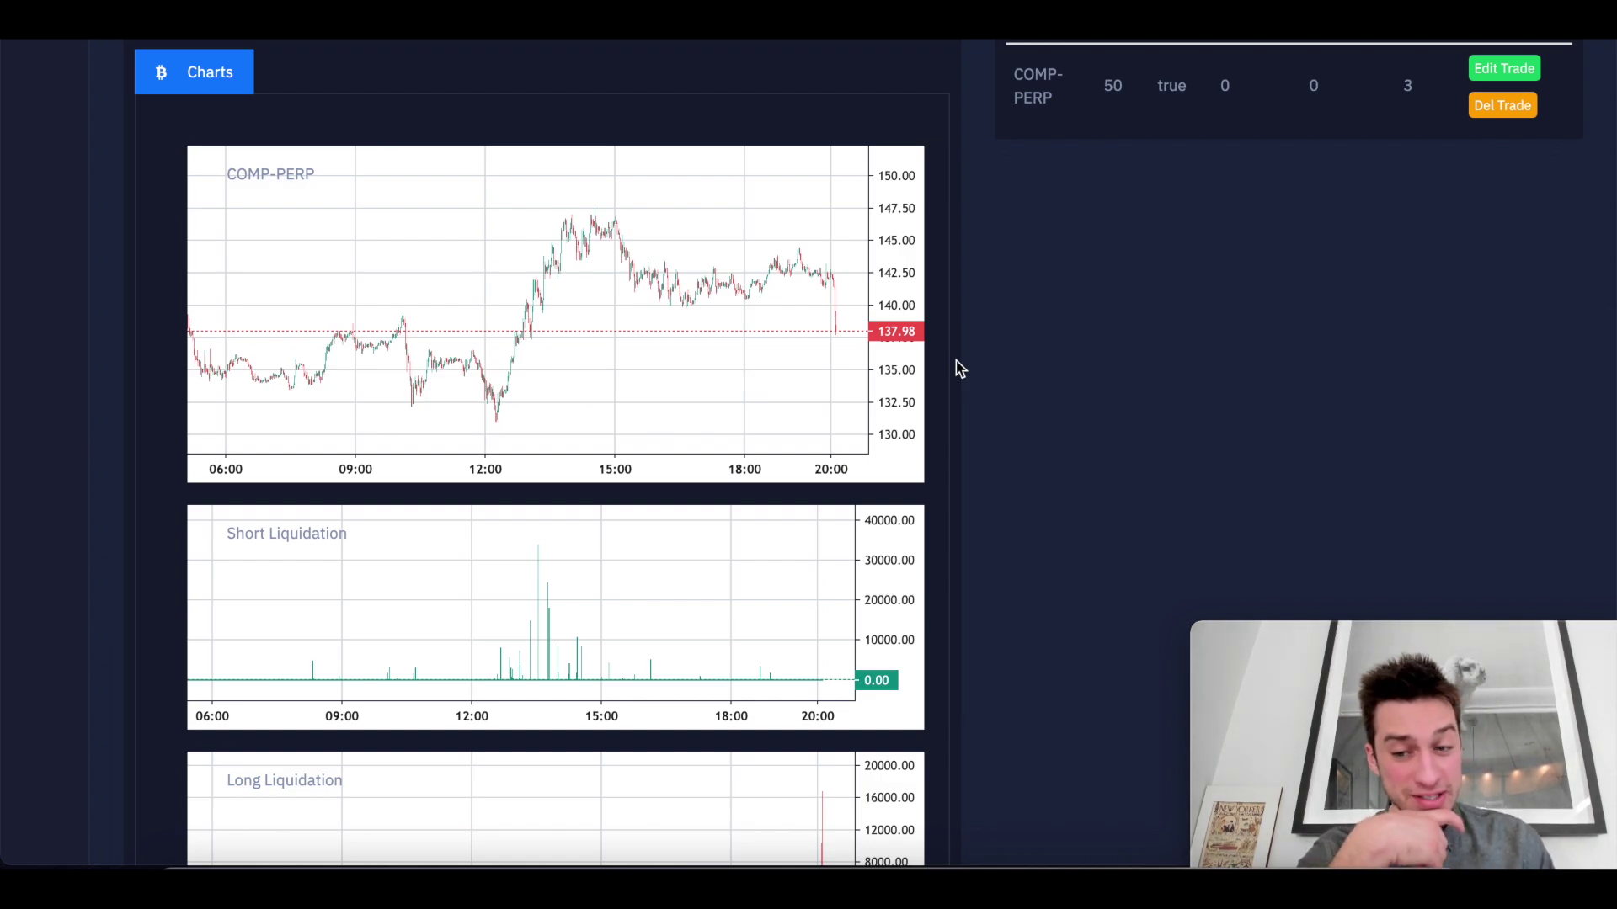
scroll(959, 368, up, 3)
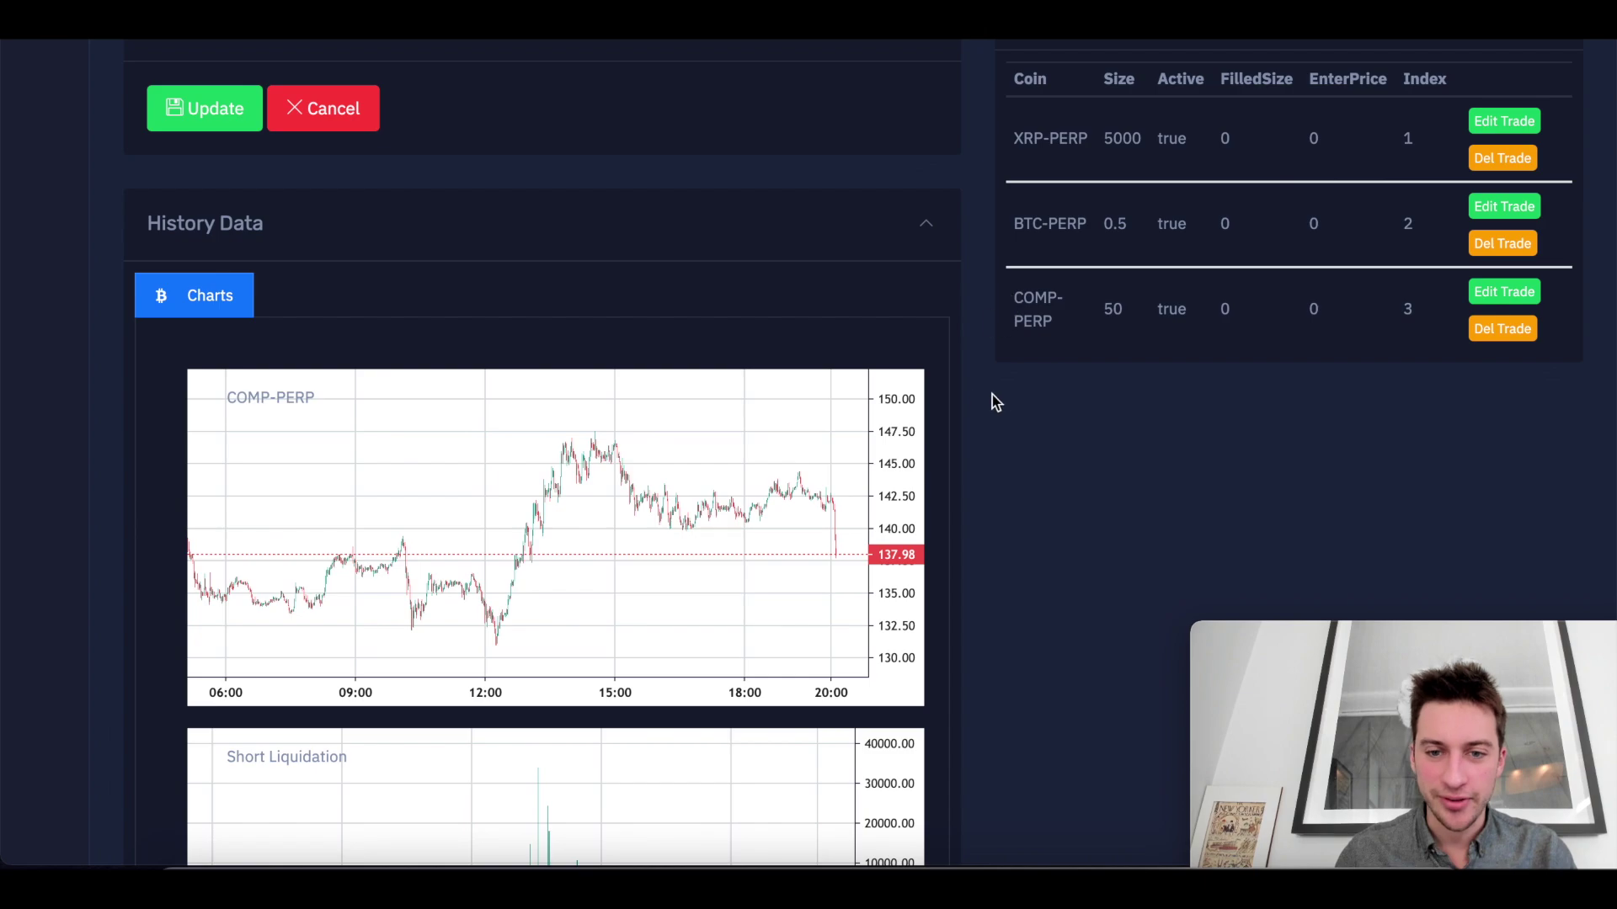
scroll(951, 413, down, 10)
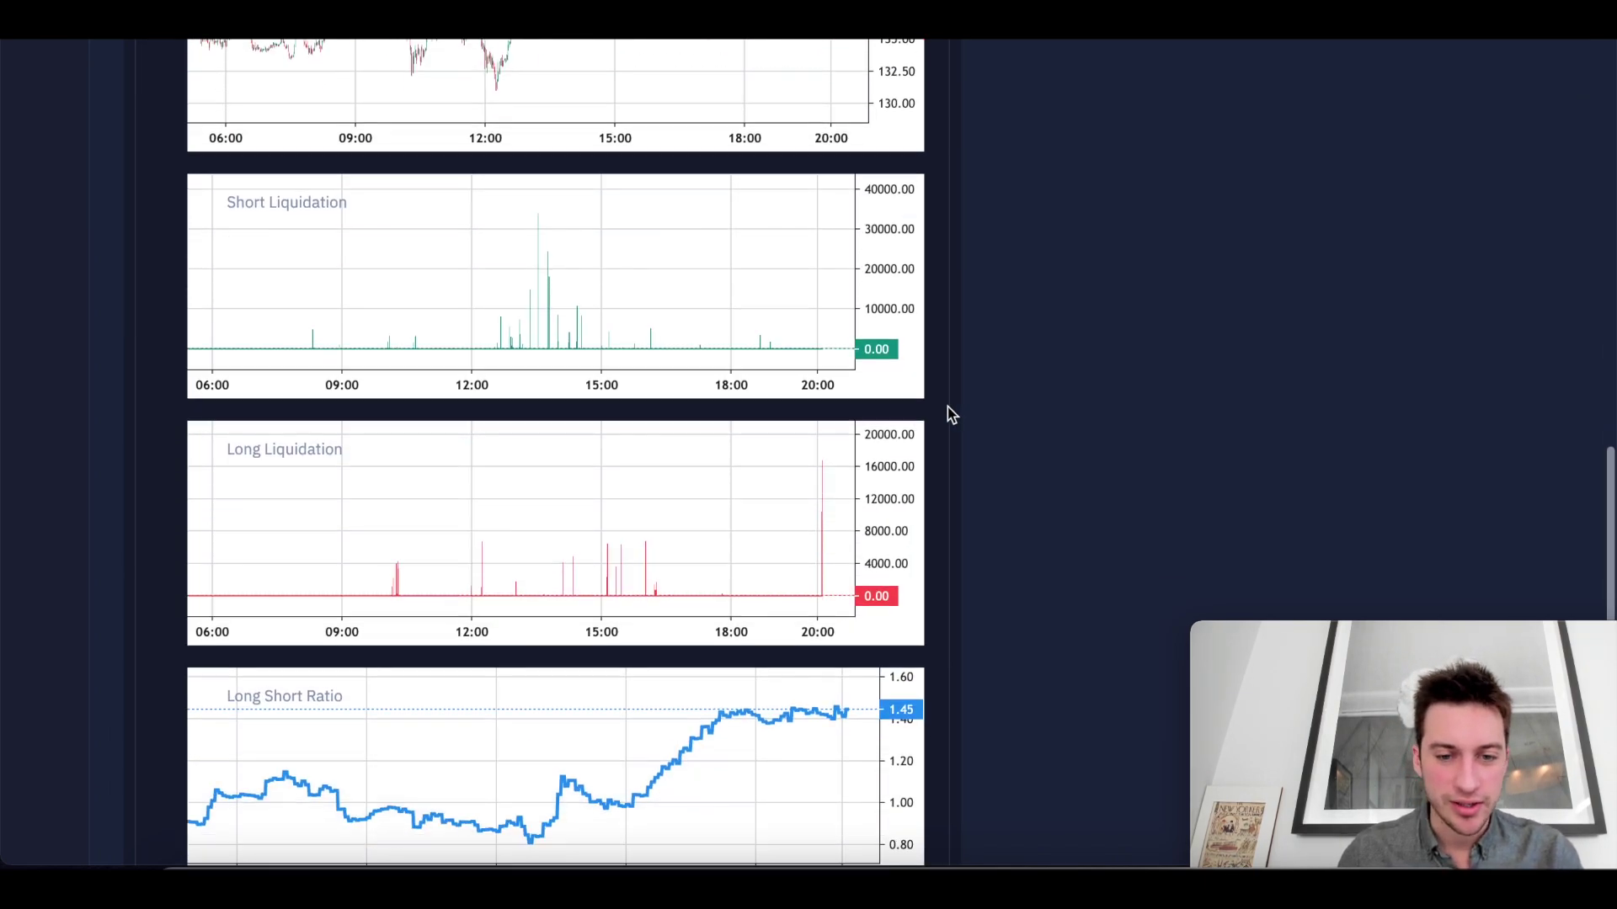
scroll(947, 406, up, 7)
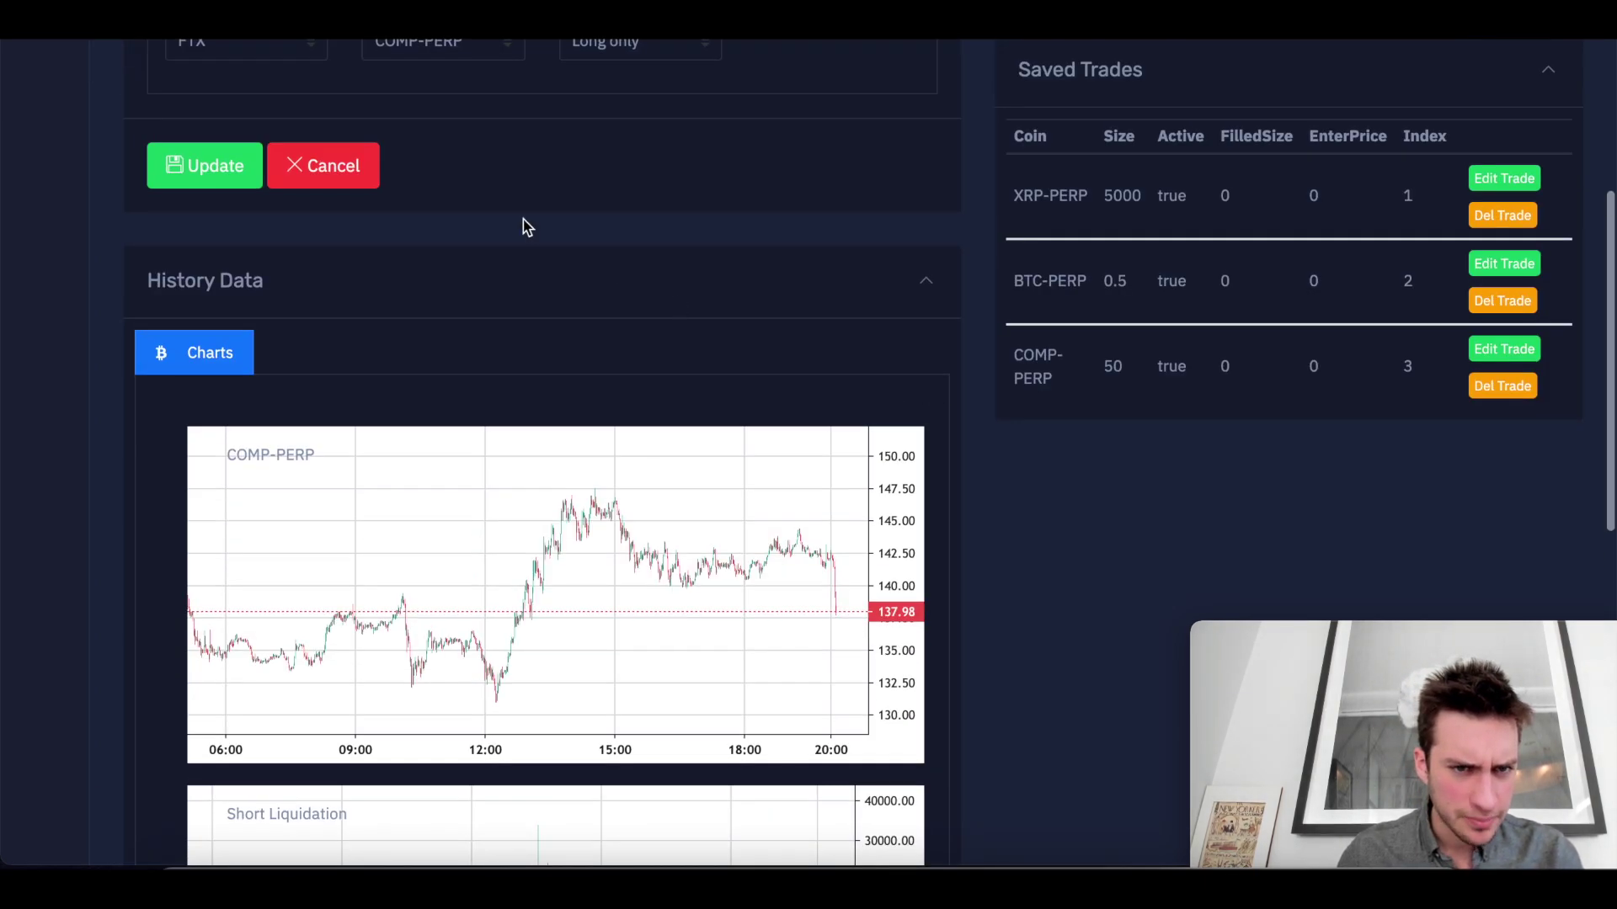
scroll(921, 317, up, 3)
scroll(1296, 458, up, 1)
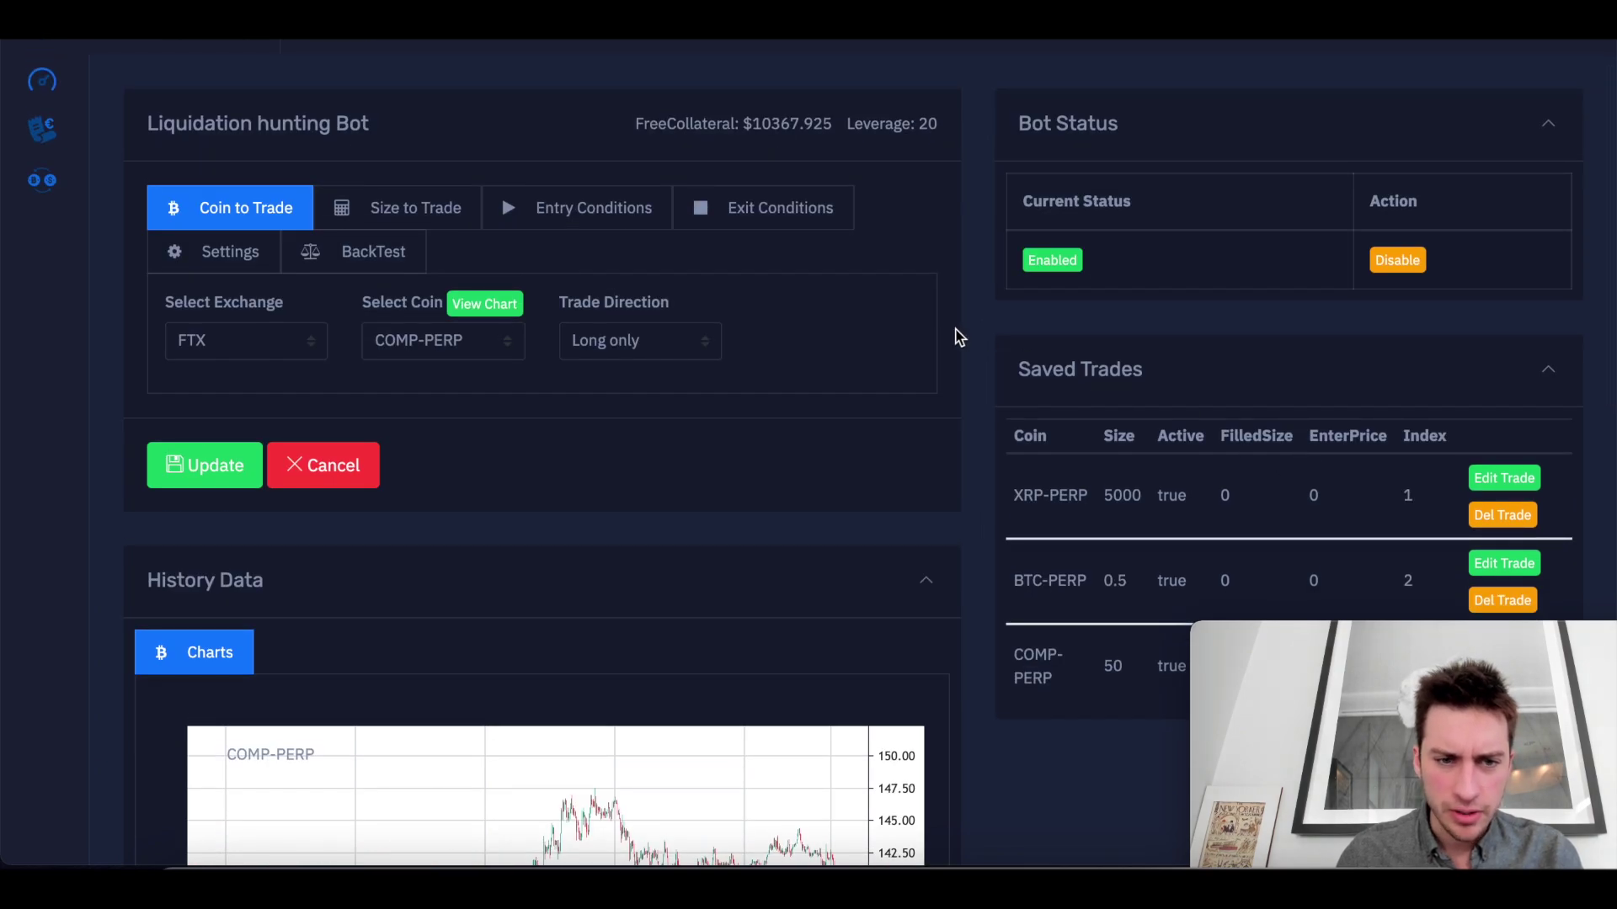
scroll(964, 339, down, 4)
scroll(975, 341, down, 4)
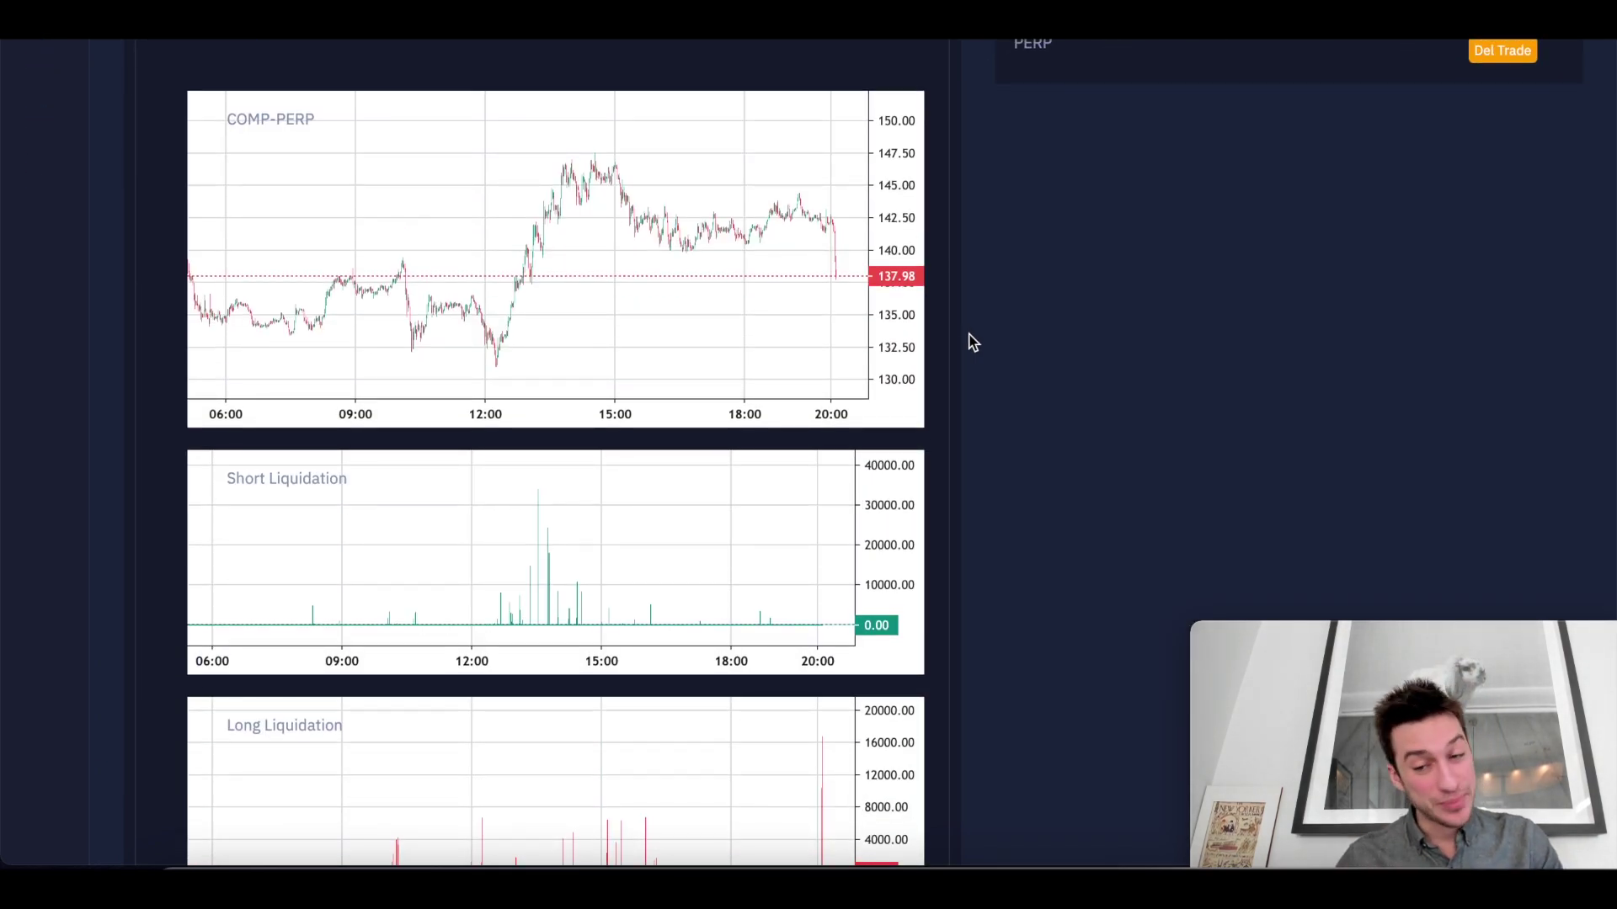
scroll(974, 341, up, 4)
scroll(974, 341, up, 2)
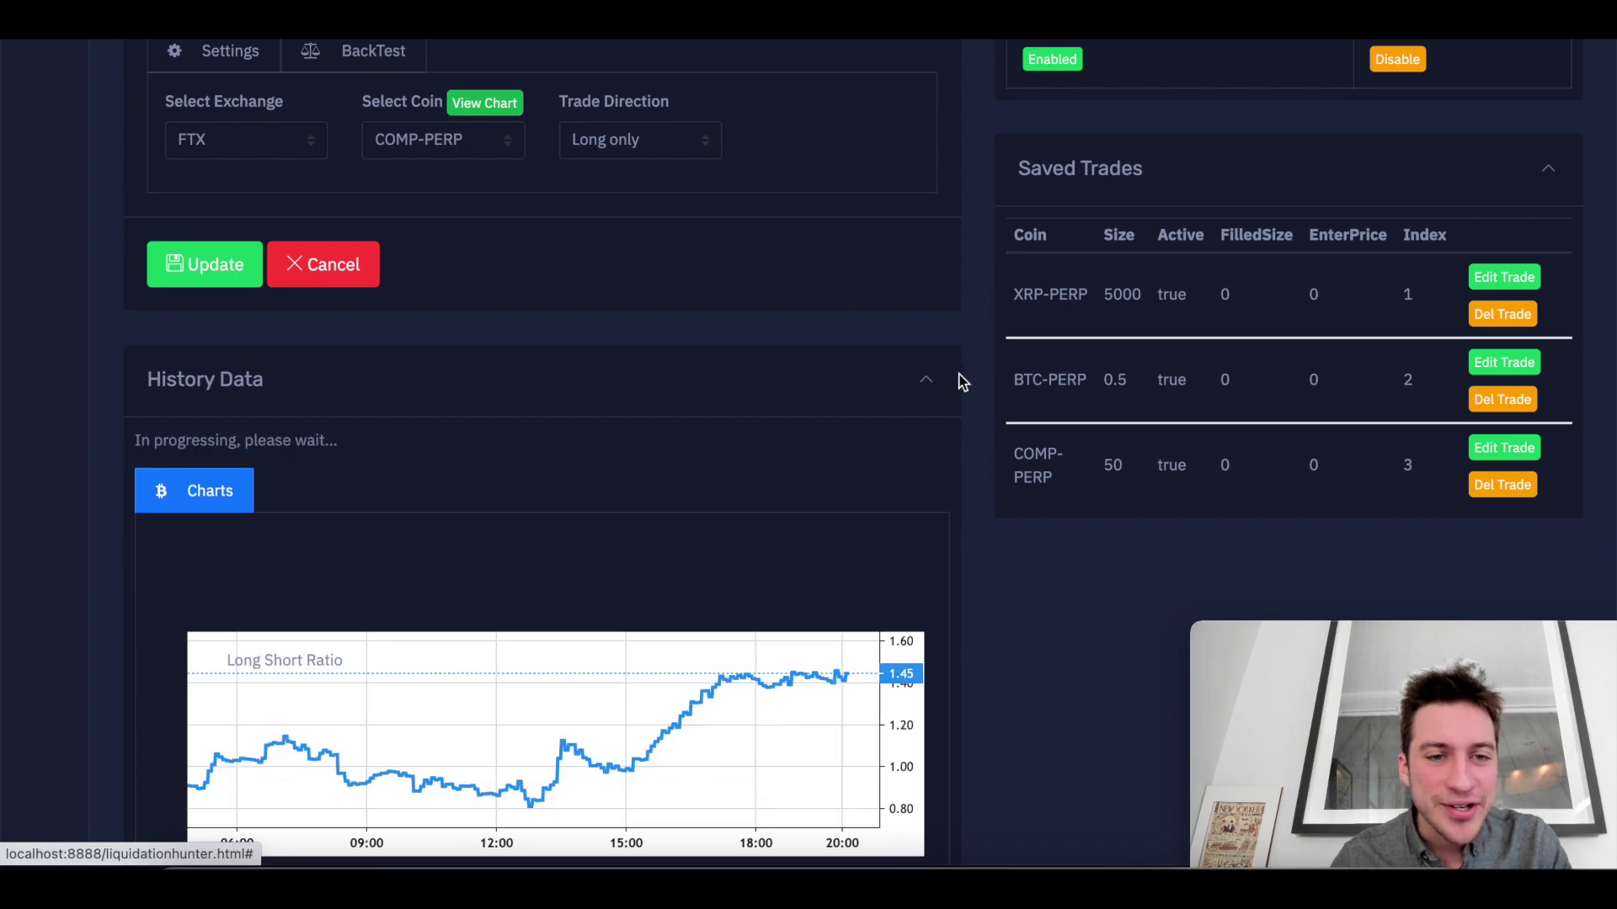
scroll(973, 381, down, 2)
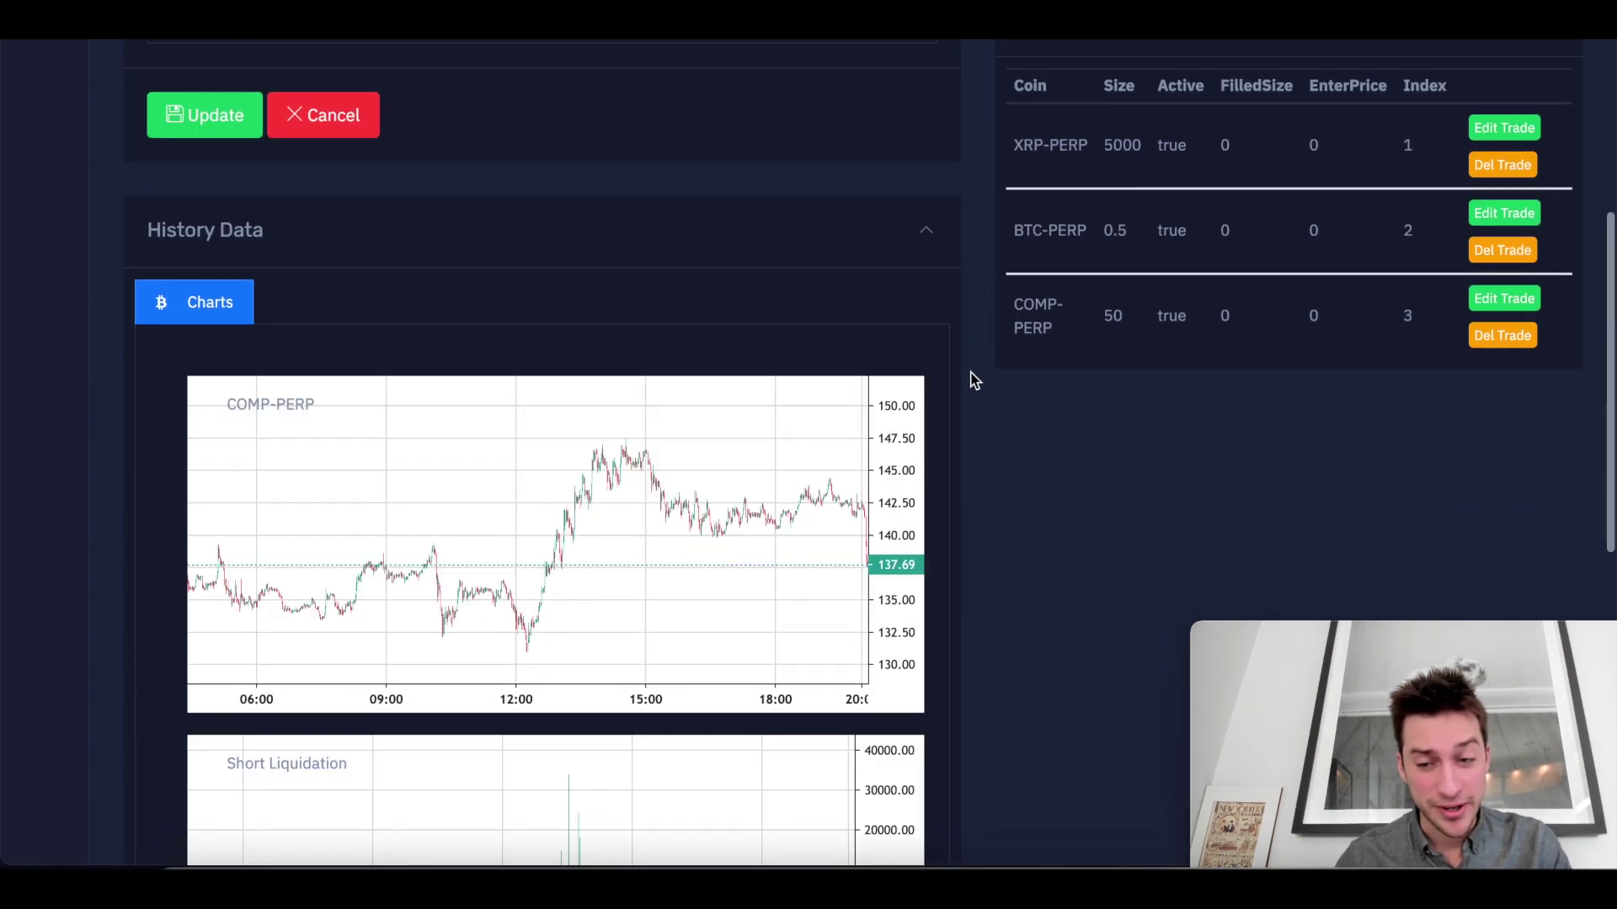
scroll(973, 380, down, 1)
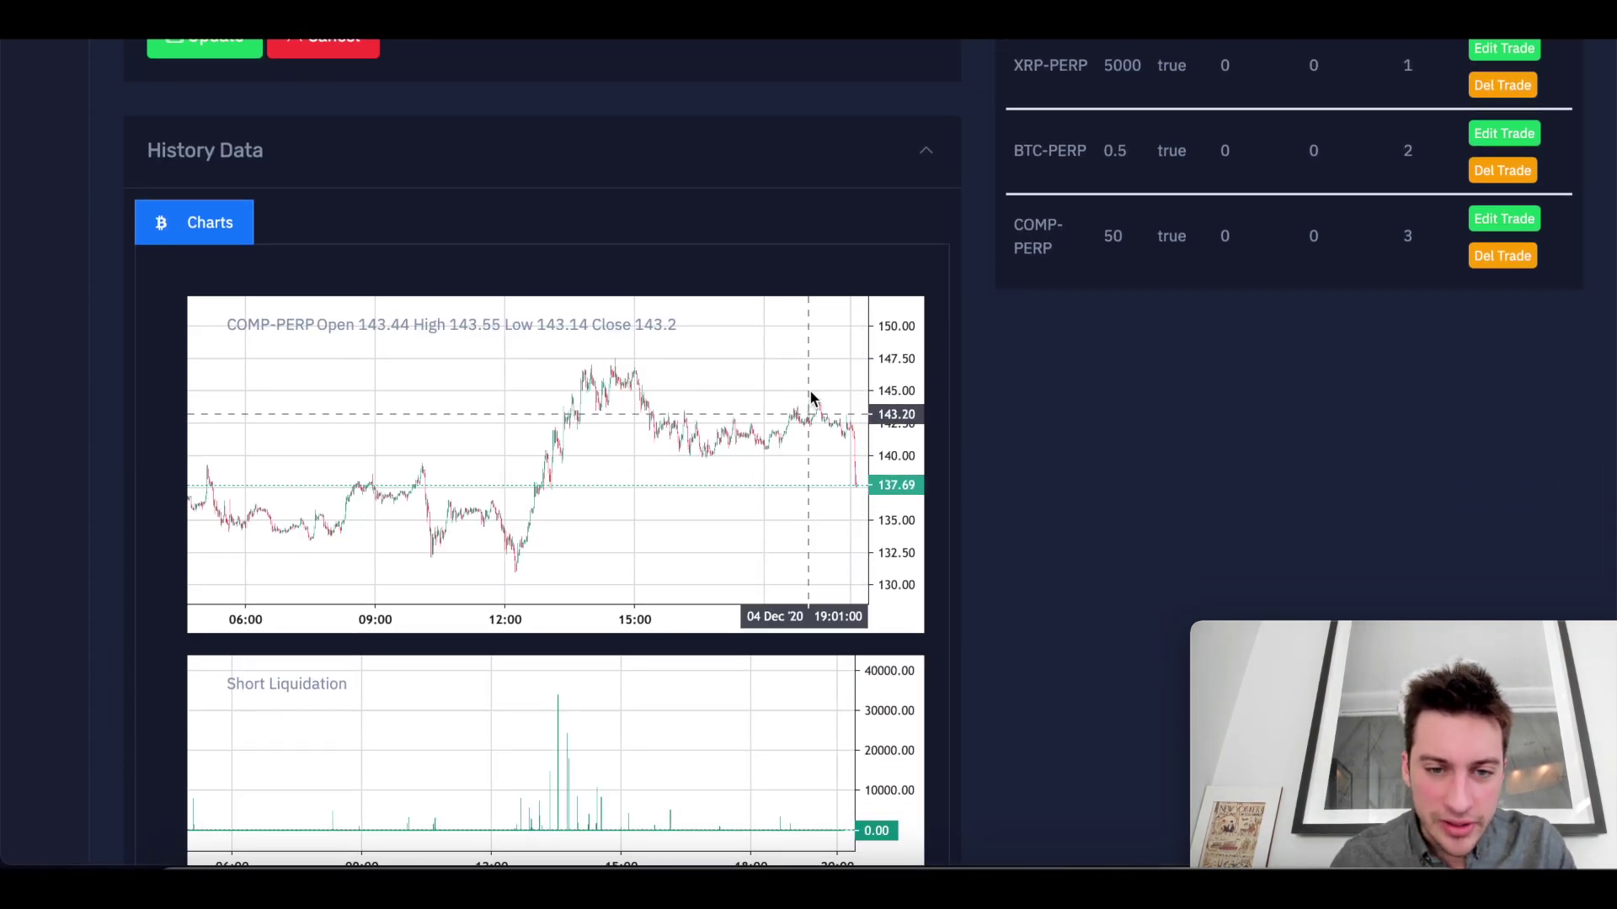
scroll(992, 480, down, 2)
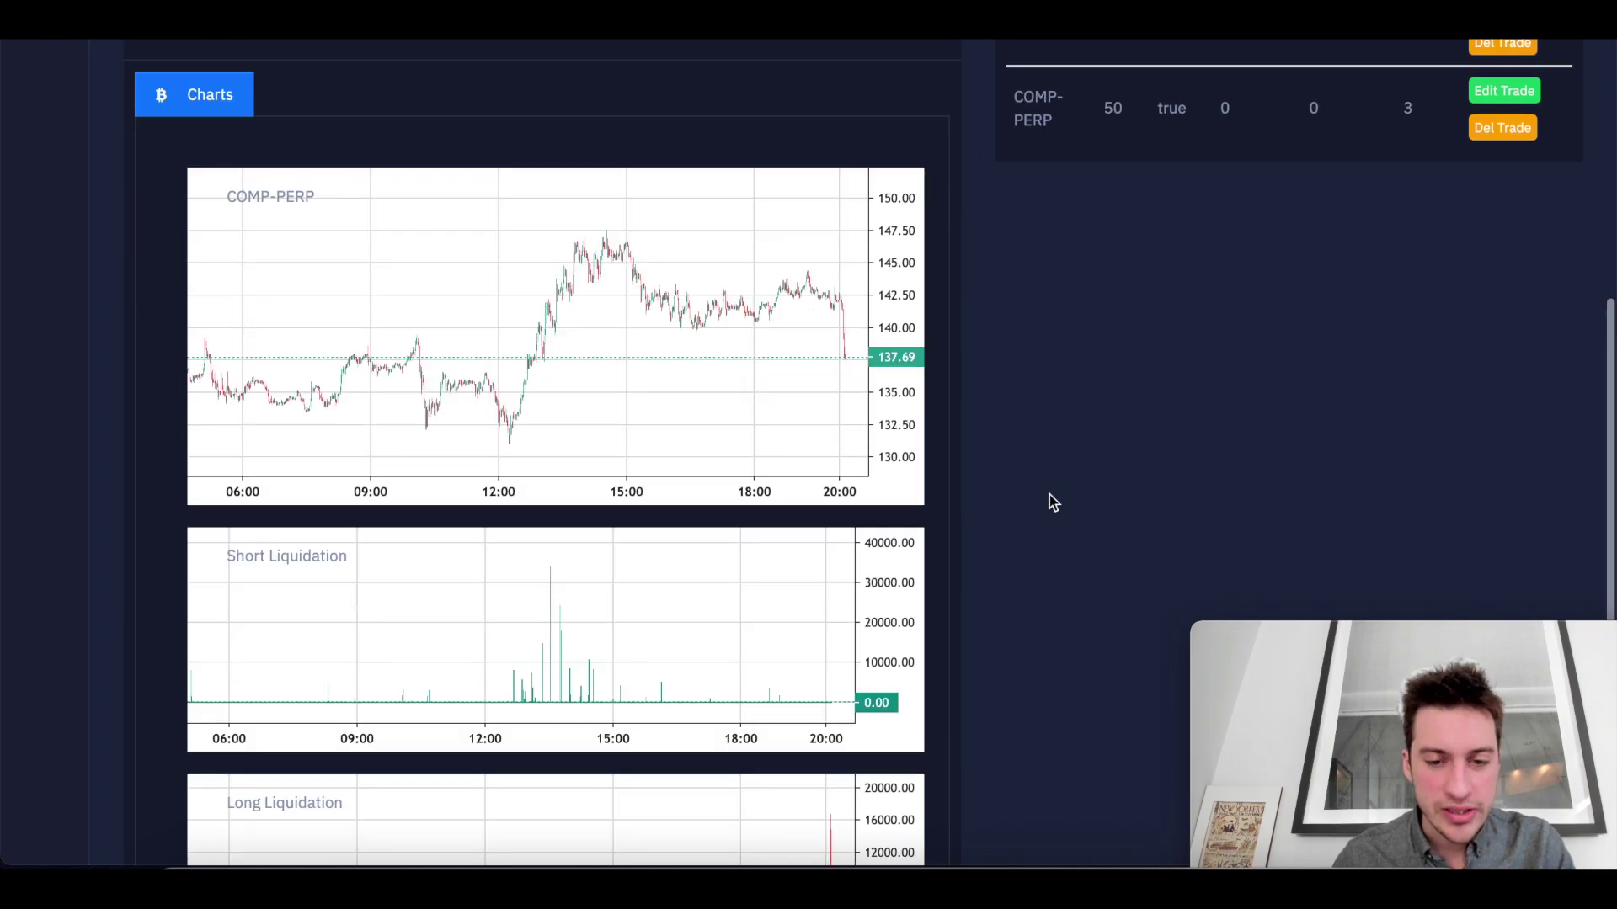
scroll(1002, 474, down, 2)
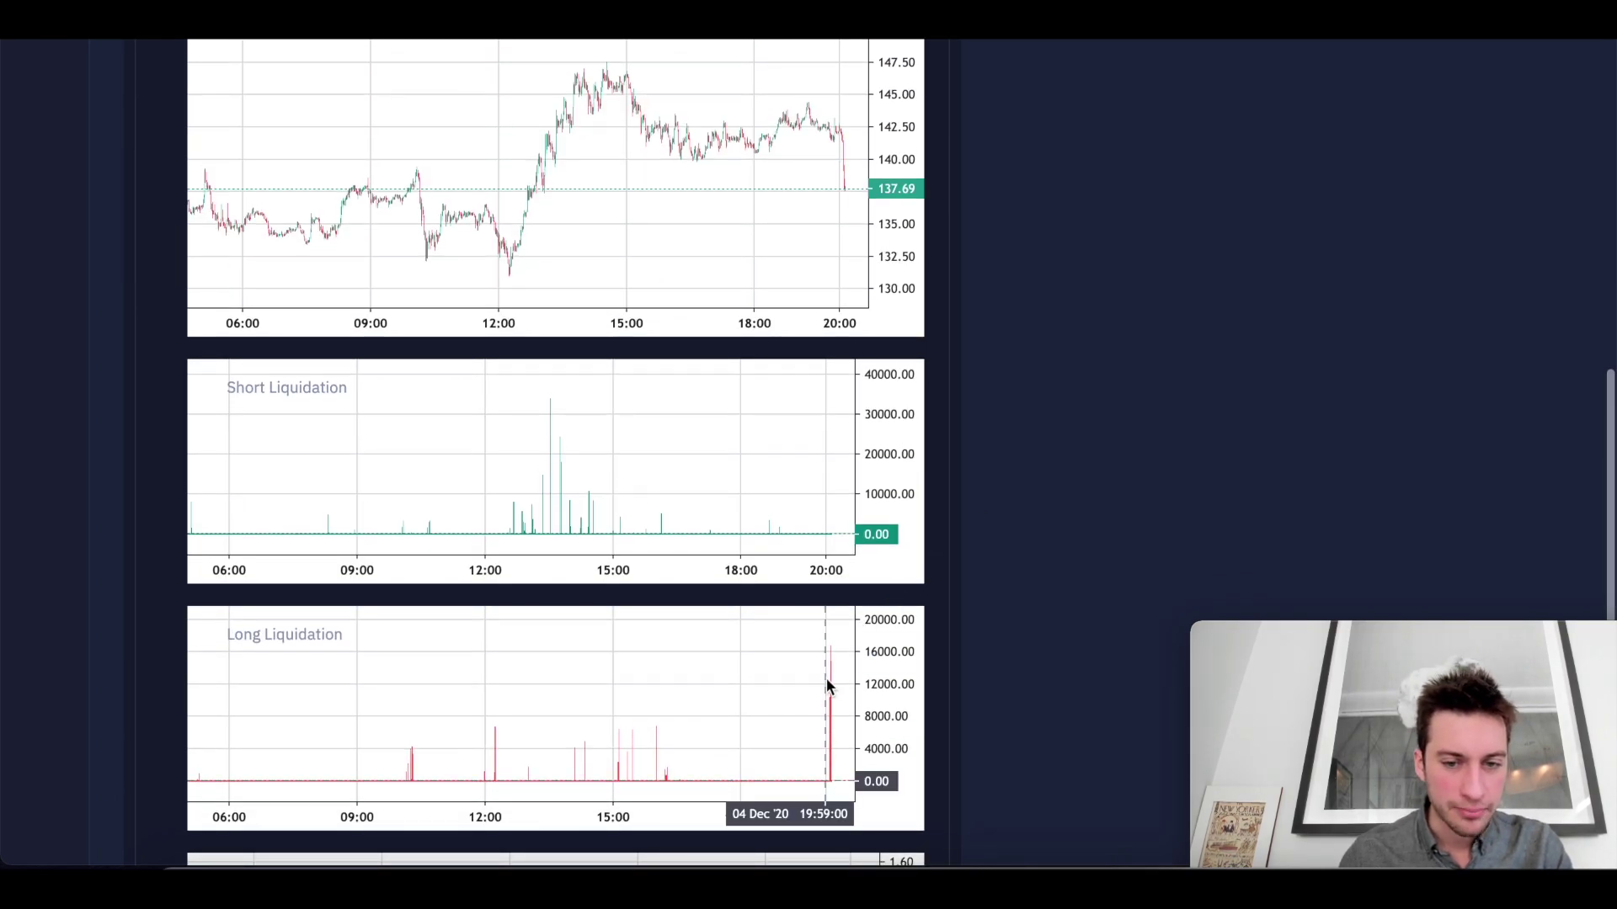
scroll(822, 650, up, 5)
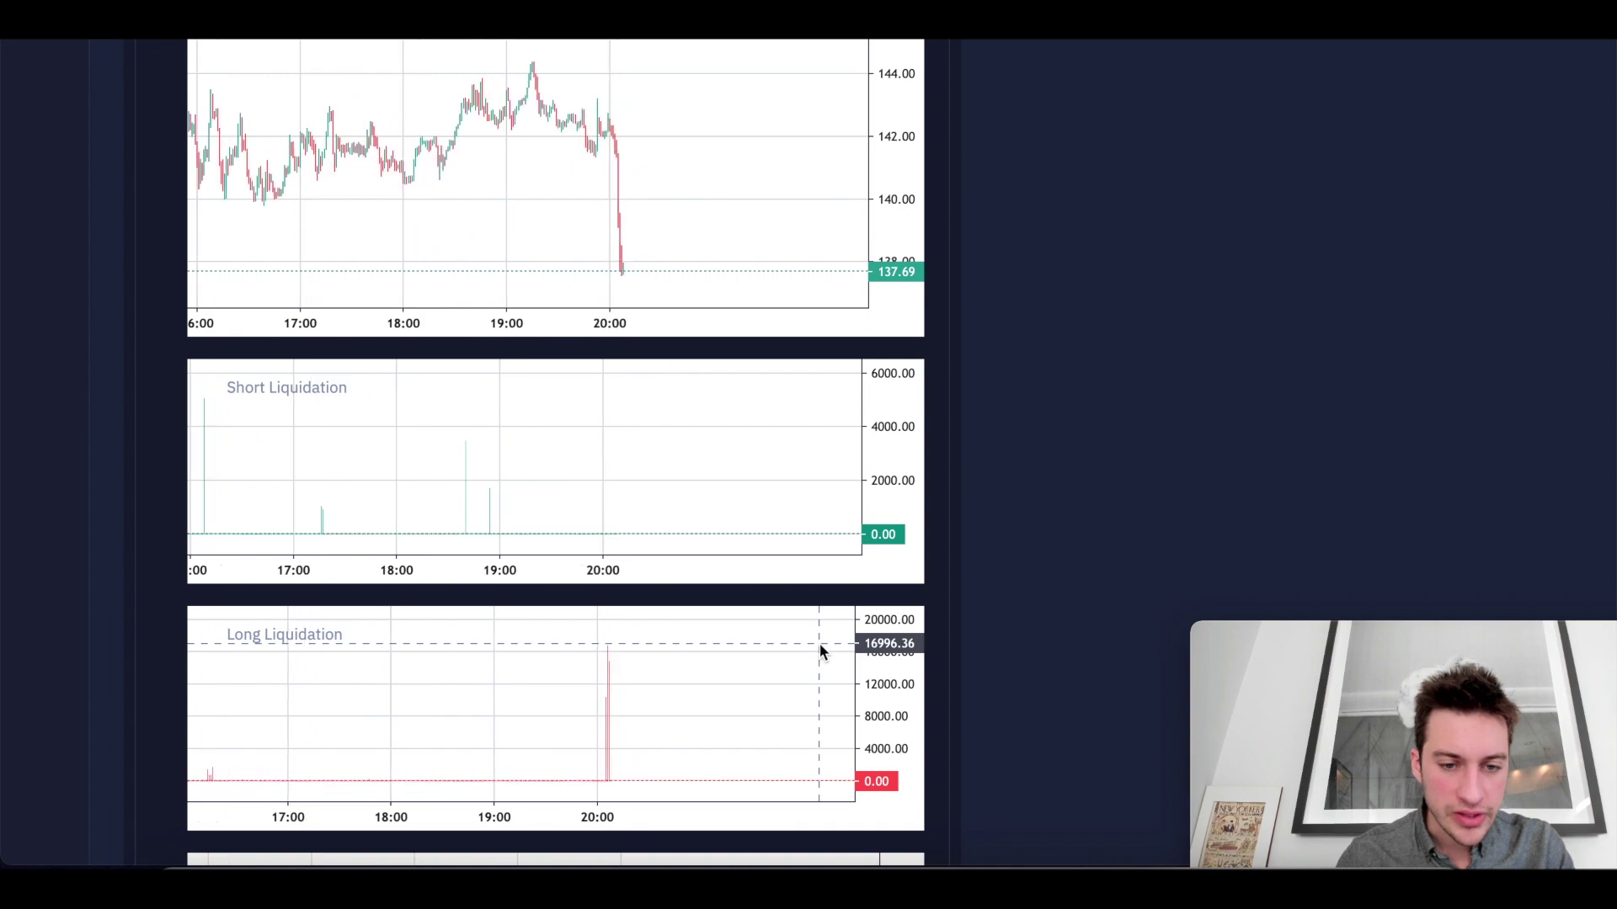
scroll(1076, 568, down, 4)
scroll(1076, 569, up, 8)
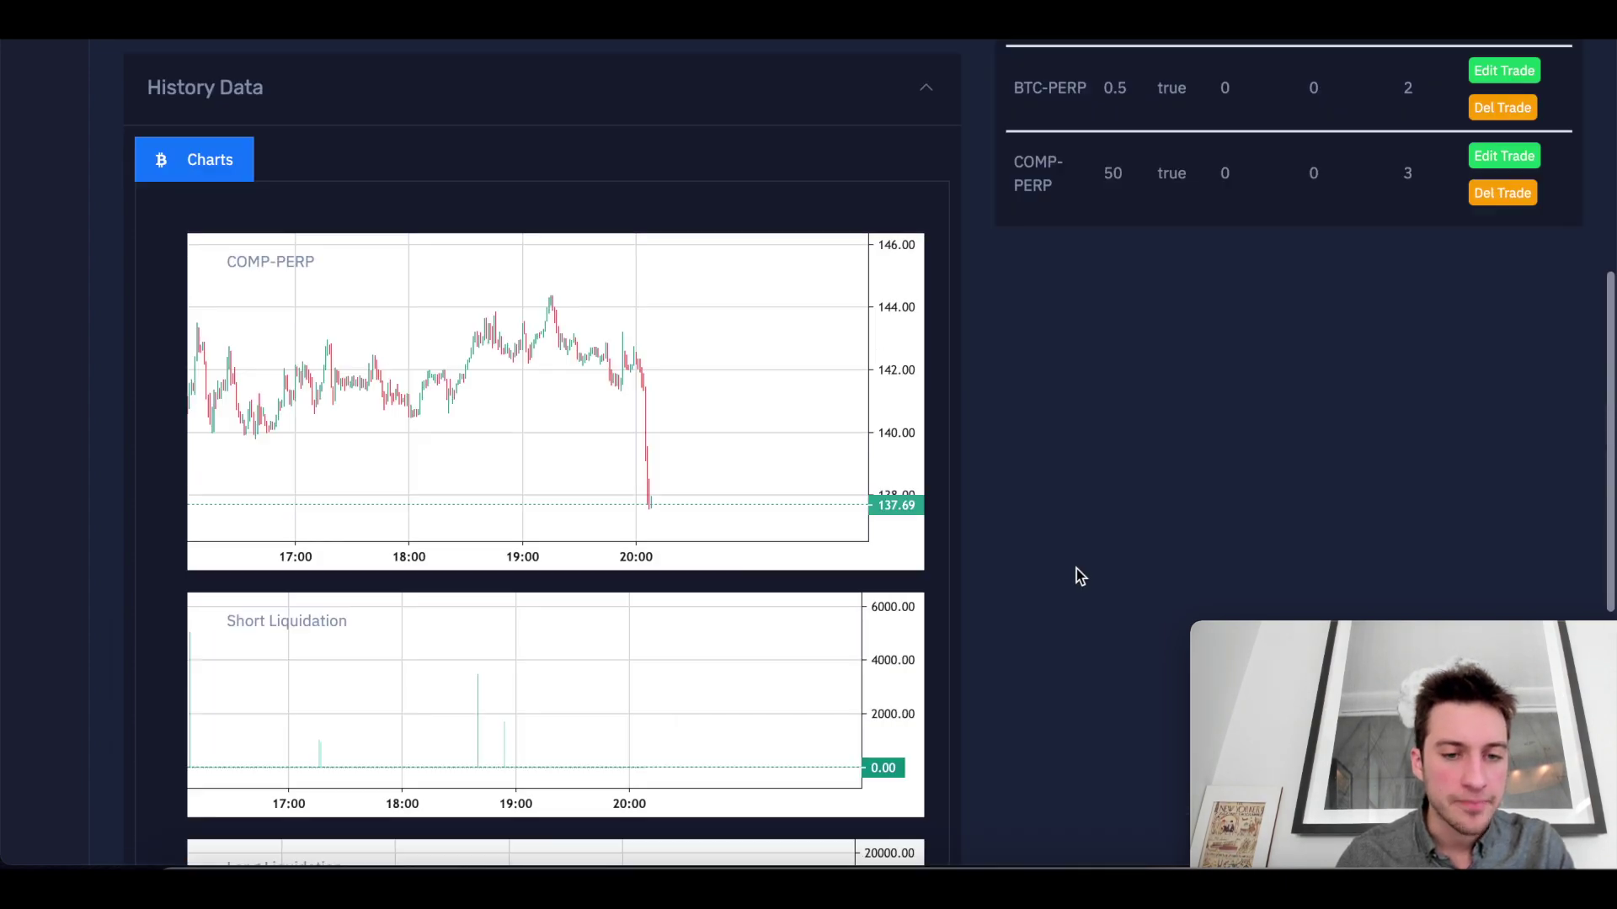
scroll(545, 339, up, 3)
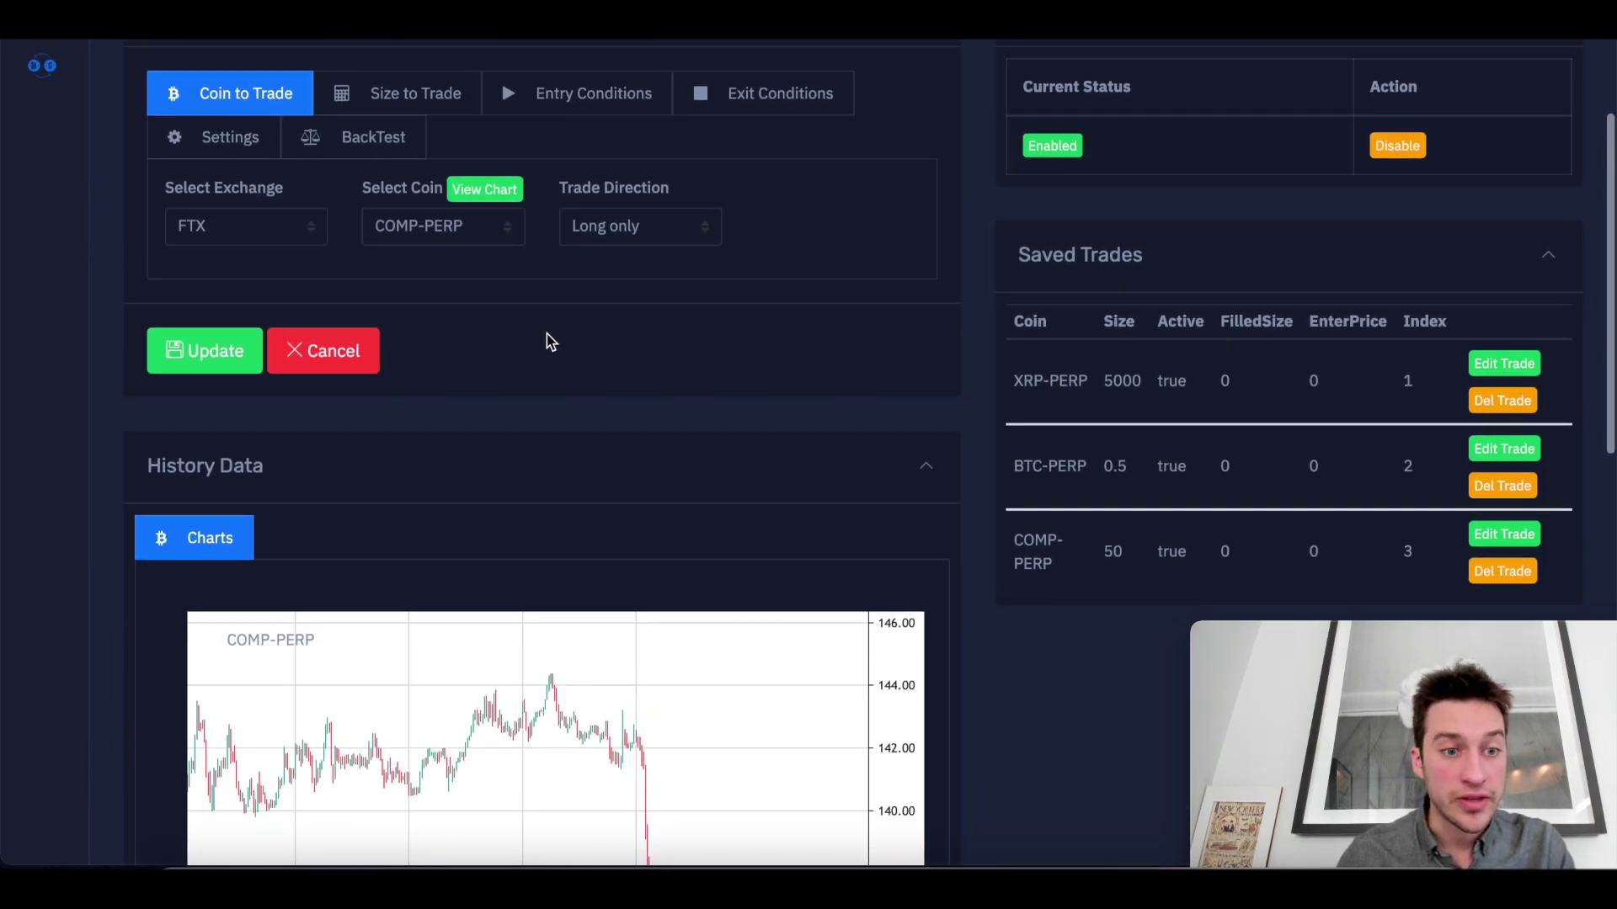
scroll(927, 425, up, 2)
scroll(971, 417, up, 2)
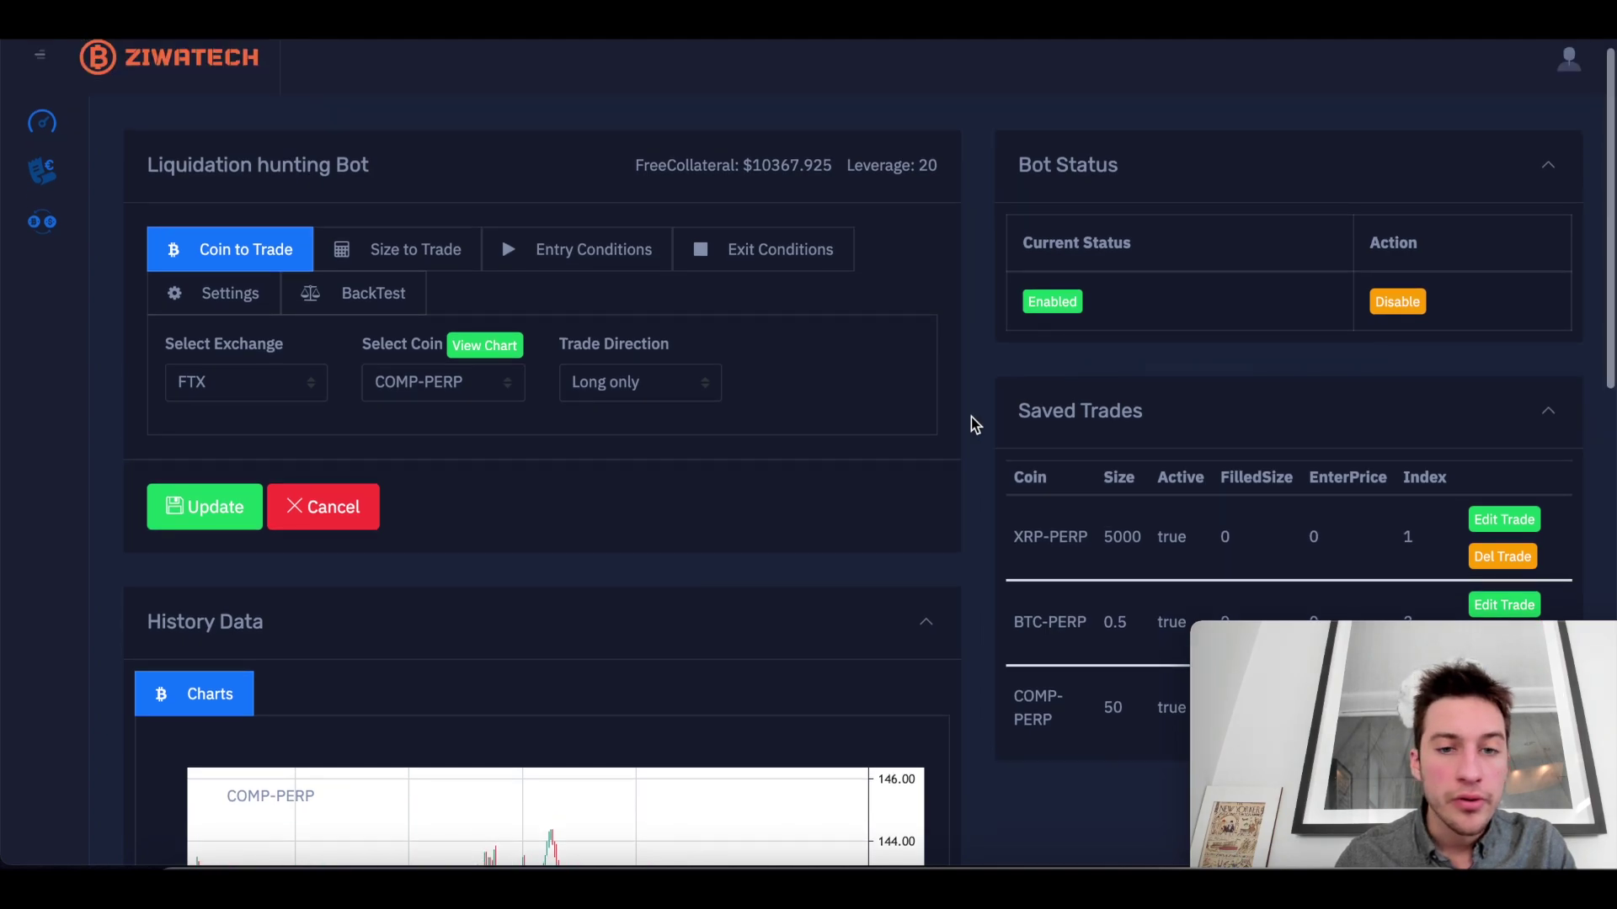